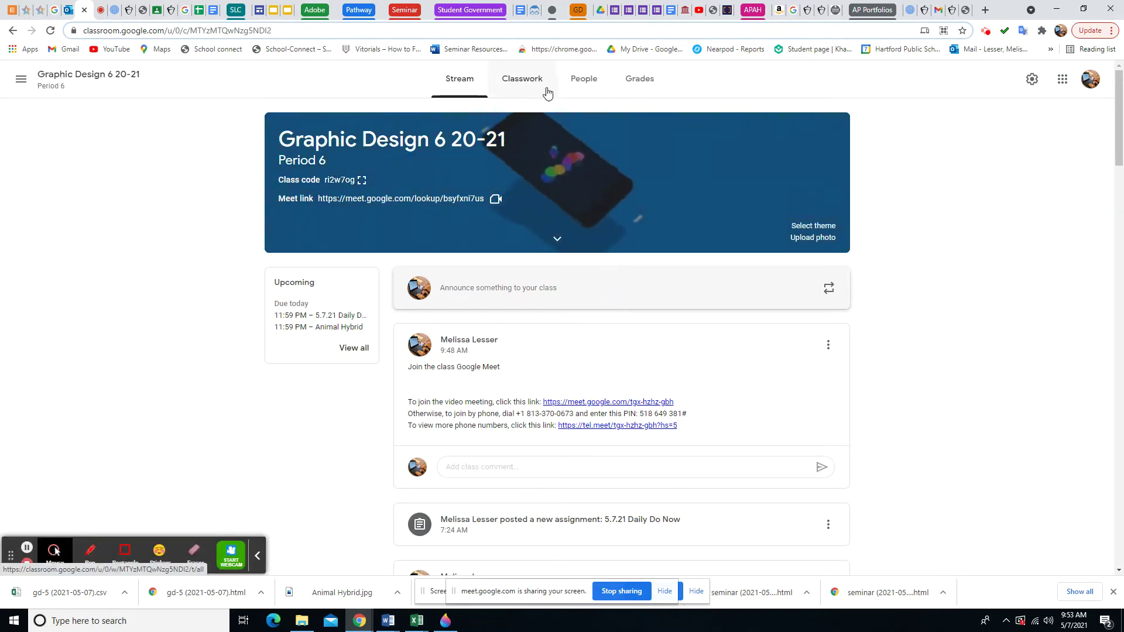
# From Classwork, open the Google Forms sign-in attachment of the 5.7.21 Daily Do Now assignment
pyautogui.scroll(-1, 529, 84)
pyautogui.click(502, 84)
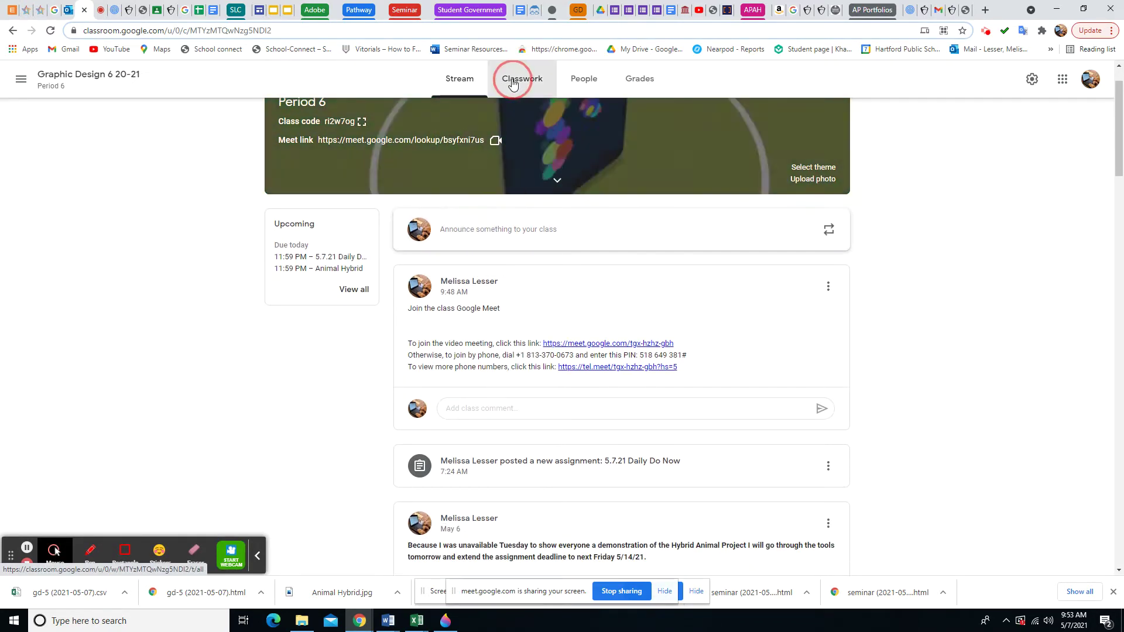
pyautogui.scroll(-3, 509, 275)
pyautogui.scroll(-5, 509, 291)
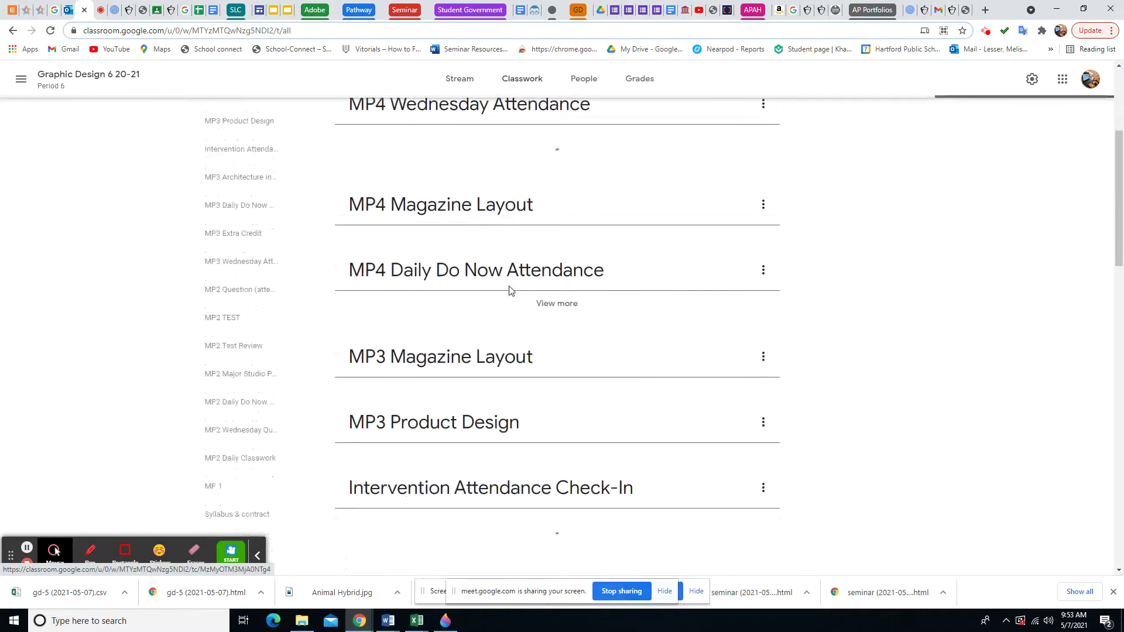
pyautogui.scroll(-2, 510, 291)
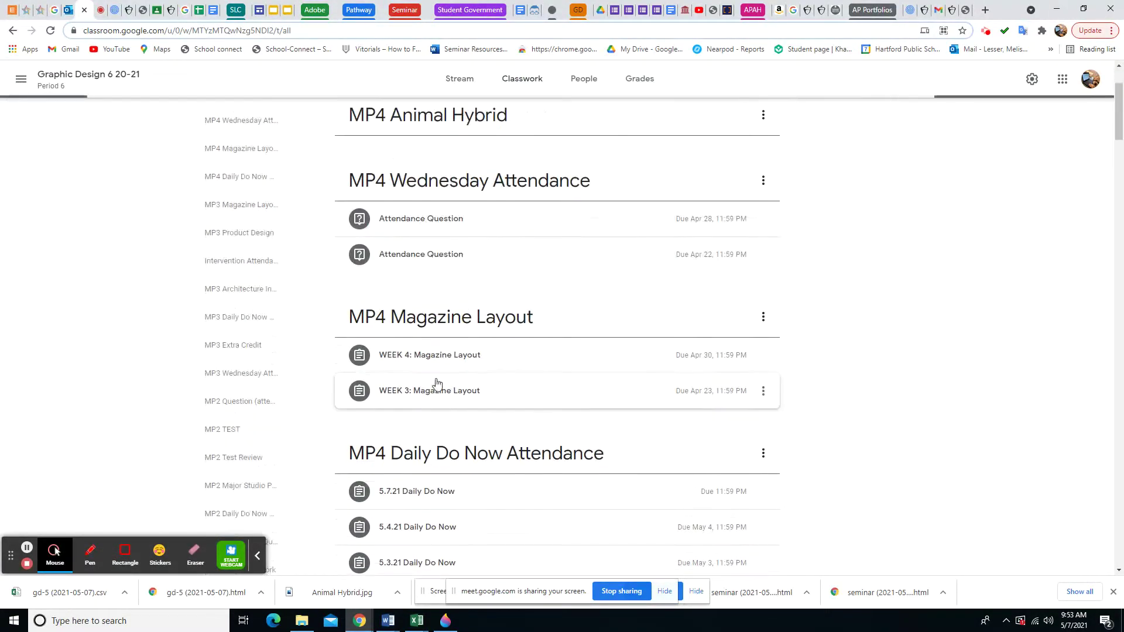
pyautogui.scroll(-2, 419, 495)
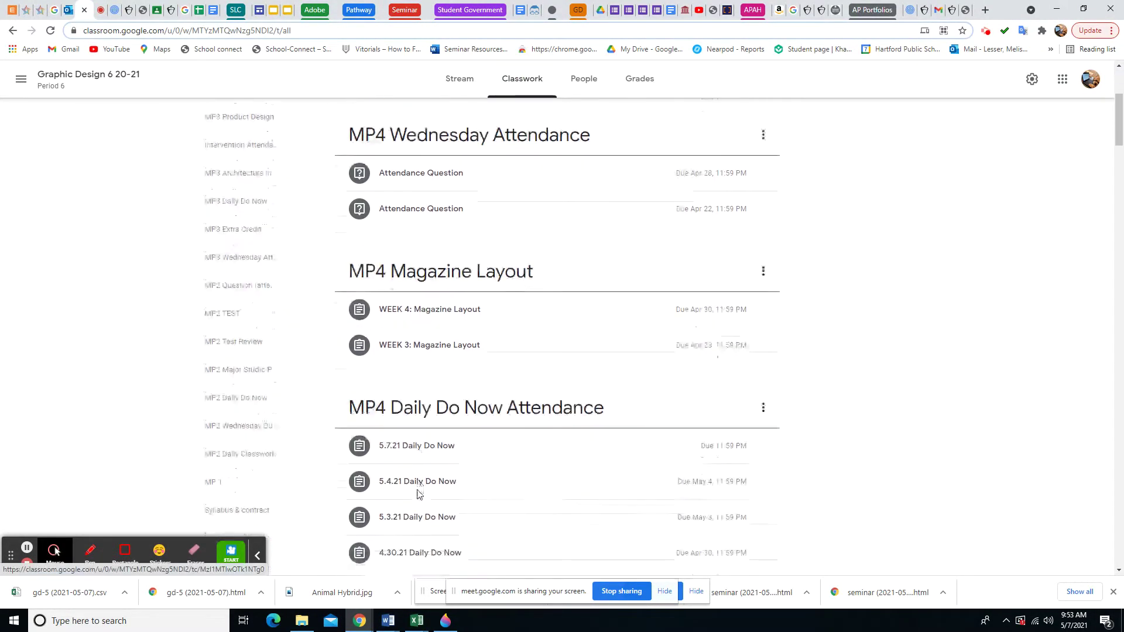
pyautogui.click(410, 446)
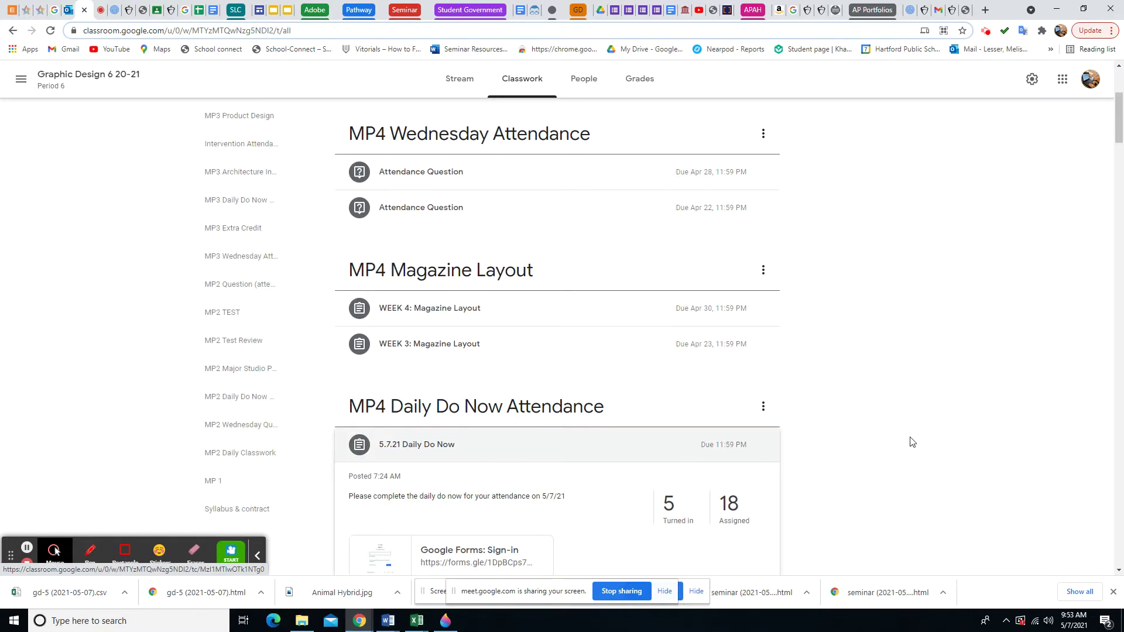
pyautogui.scroll(-2, 632, 451)
pyautogui.click(477, 445)
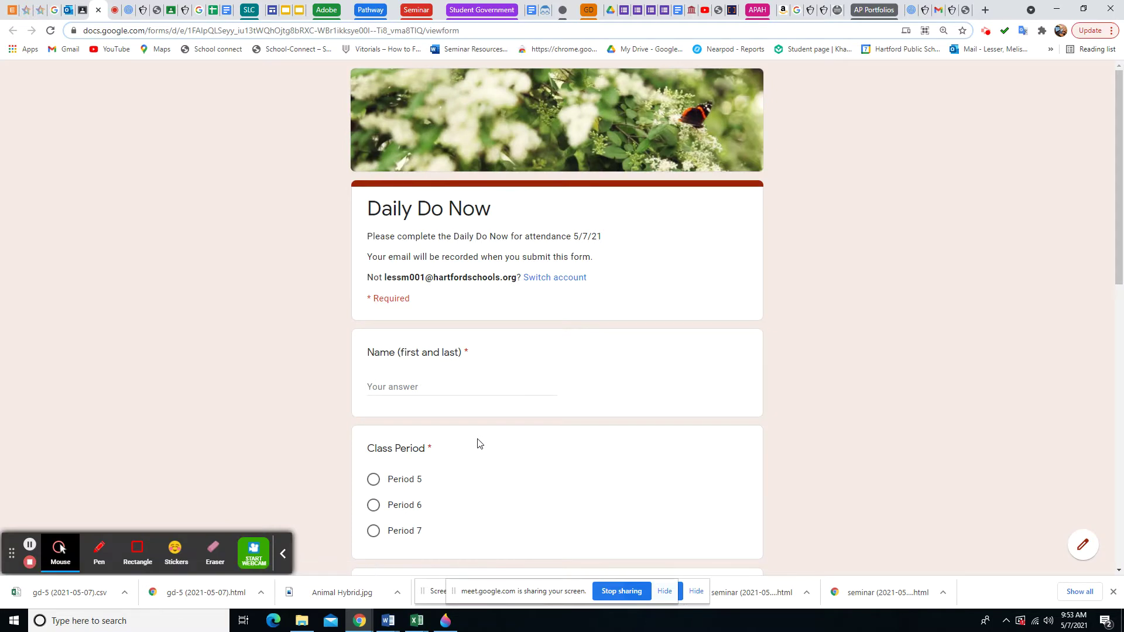
pyautogui.scroll(-1, 515, 233)
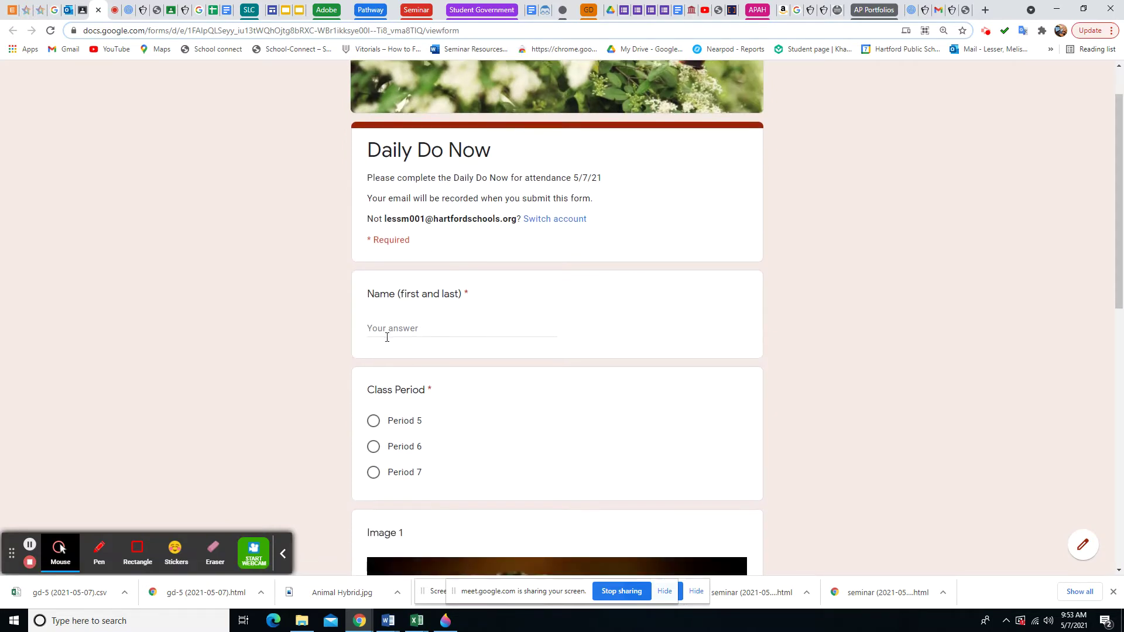
pyautogui.scroll(-2, 397, 331)
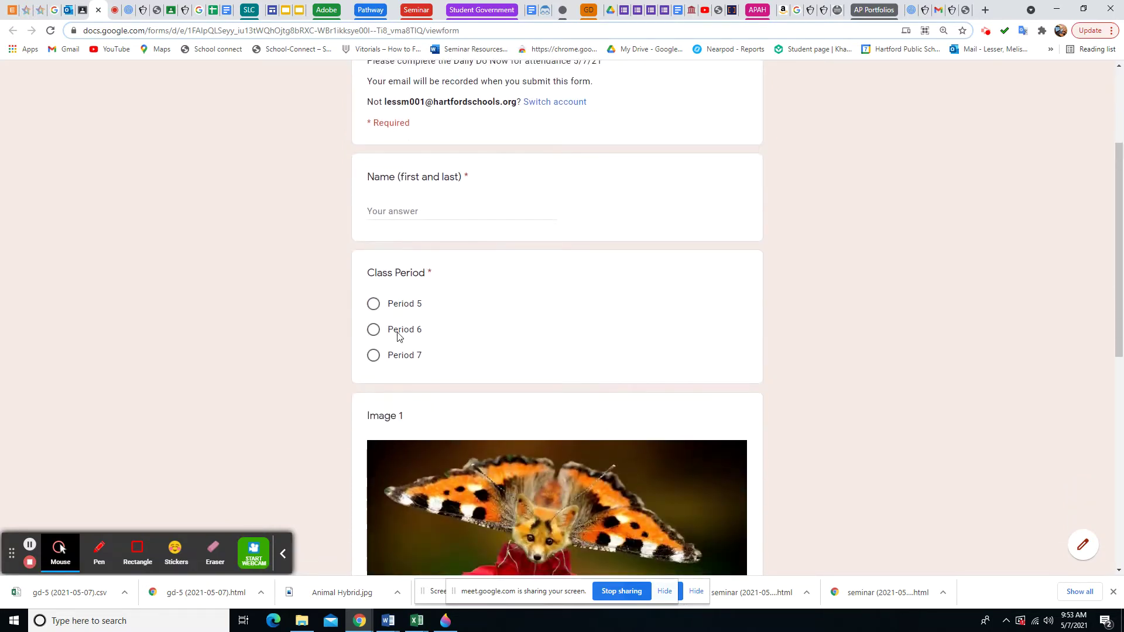
pyautogui.scroll(-2, 397, 331)
pyautogui.scroll(-2, 397, 331)
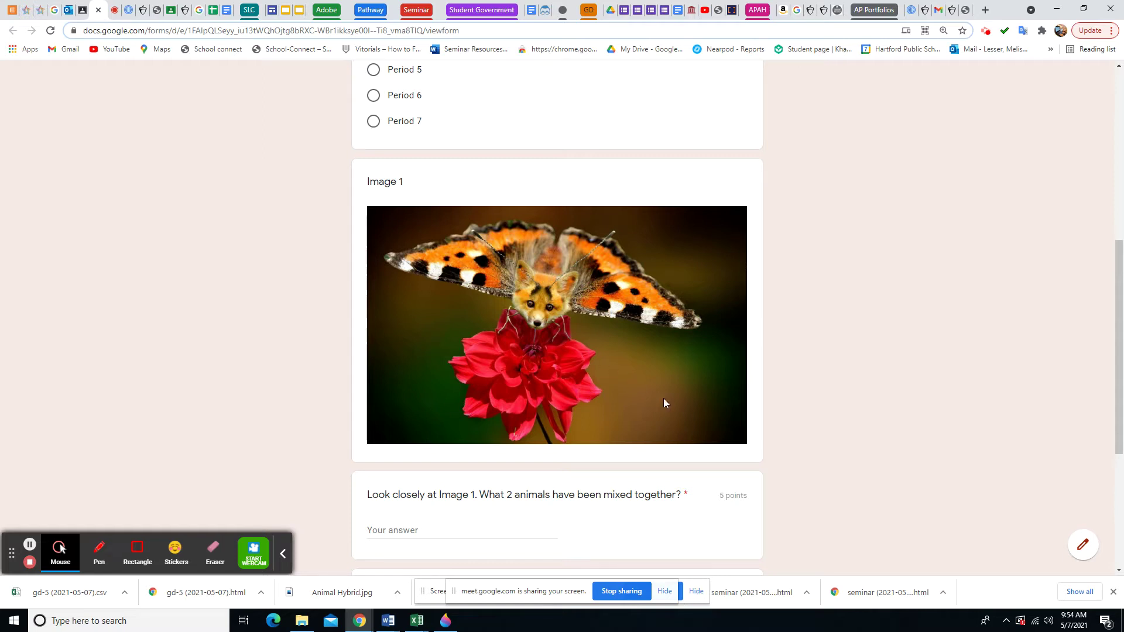
pyautogui.scroll(-1, 664, 399)
pyautogui.scroll(-1, 663, 399)
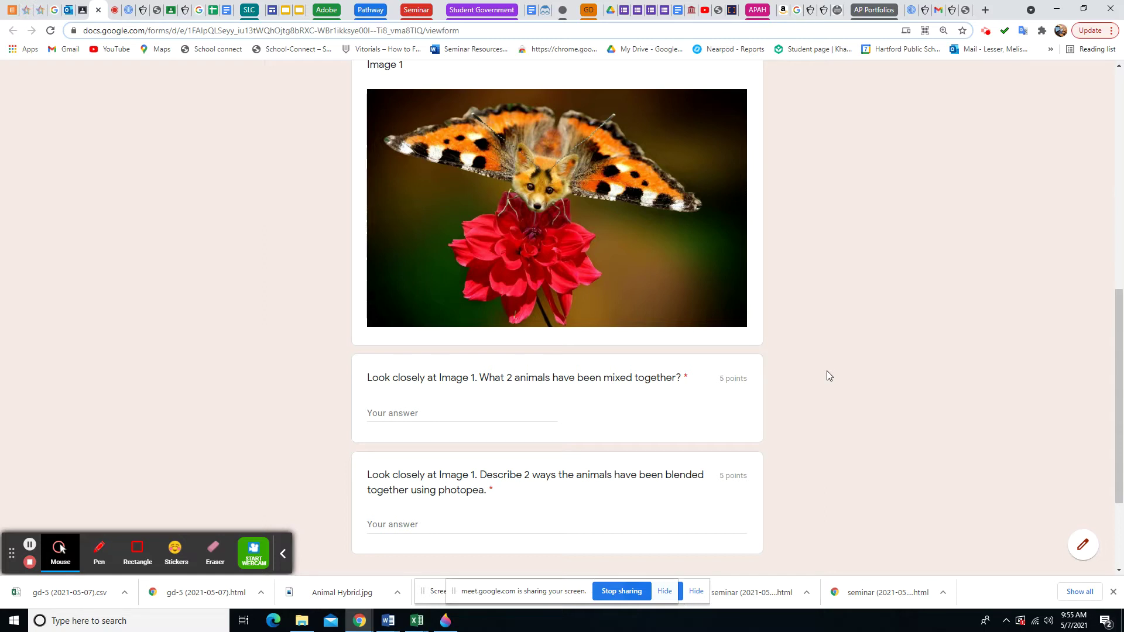
# Close the form and view the Animal Hybrid assignment's Instructions tab in Classroom
pyautogui.click(98, 12)
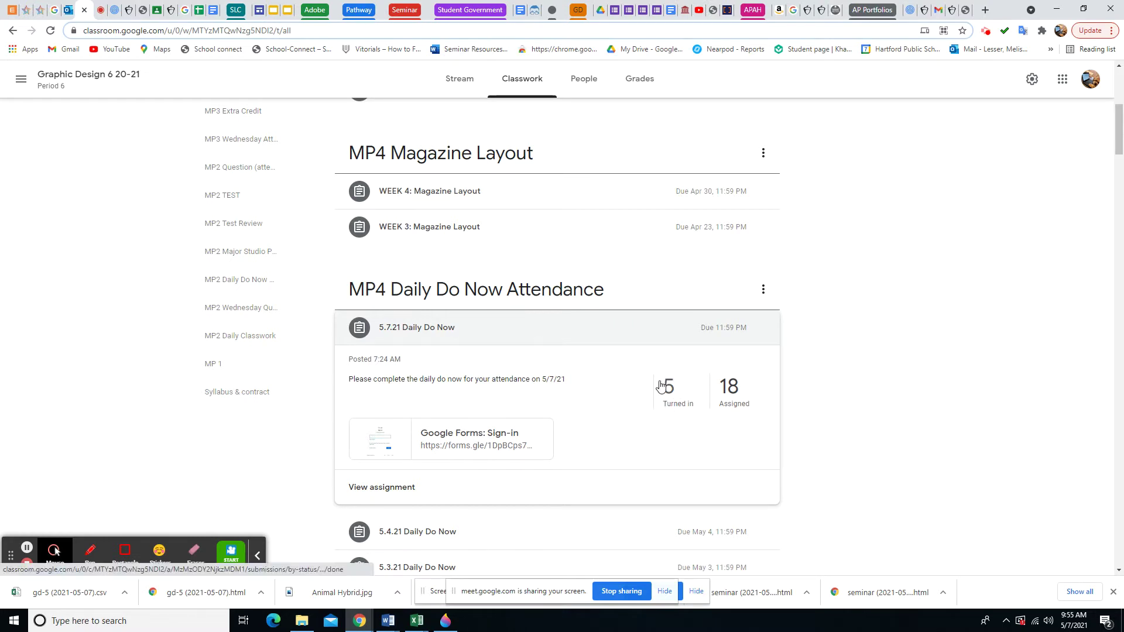
pyautogui.scroll(5, 882, 323)
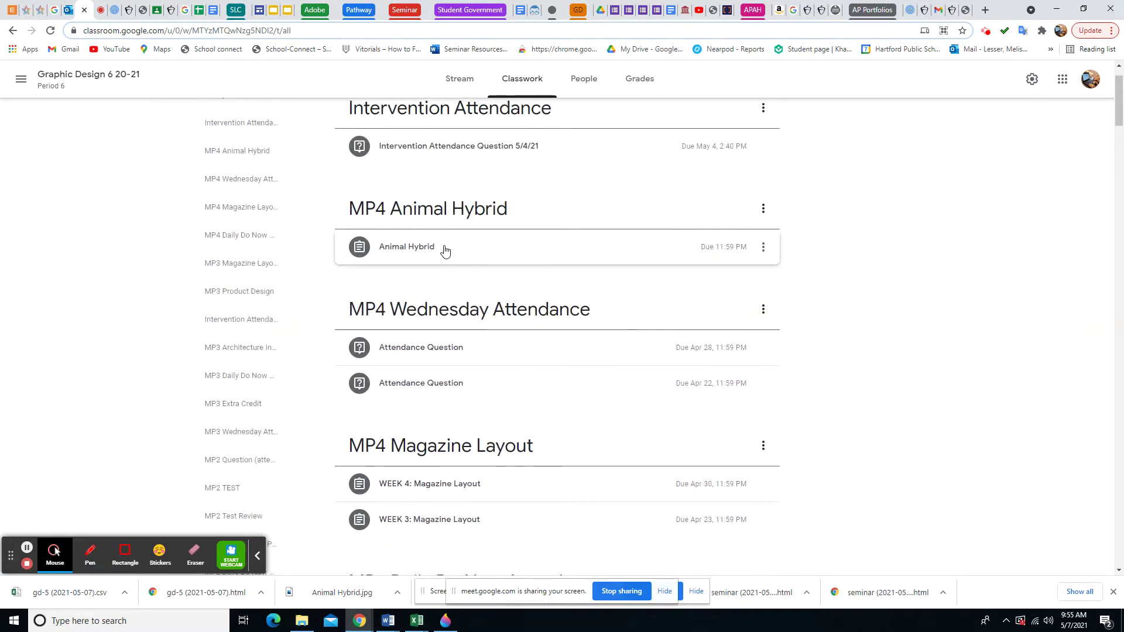
pyautogui.click(454, 254)
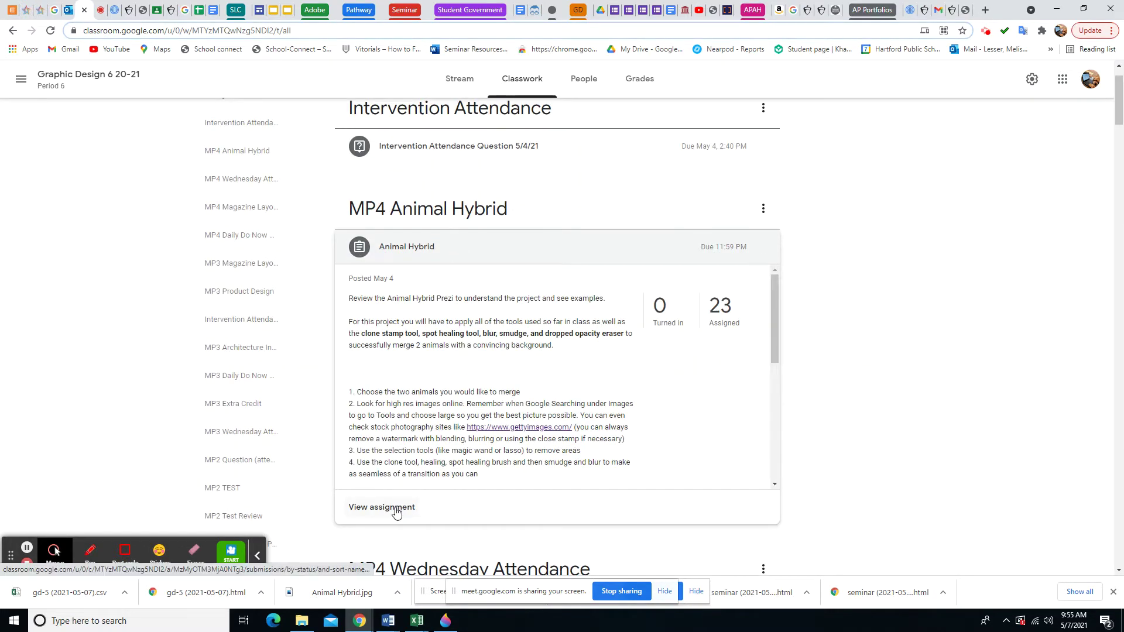
pyautogui.click(396, 511)
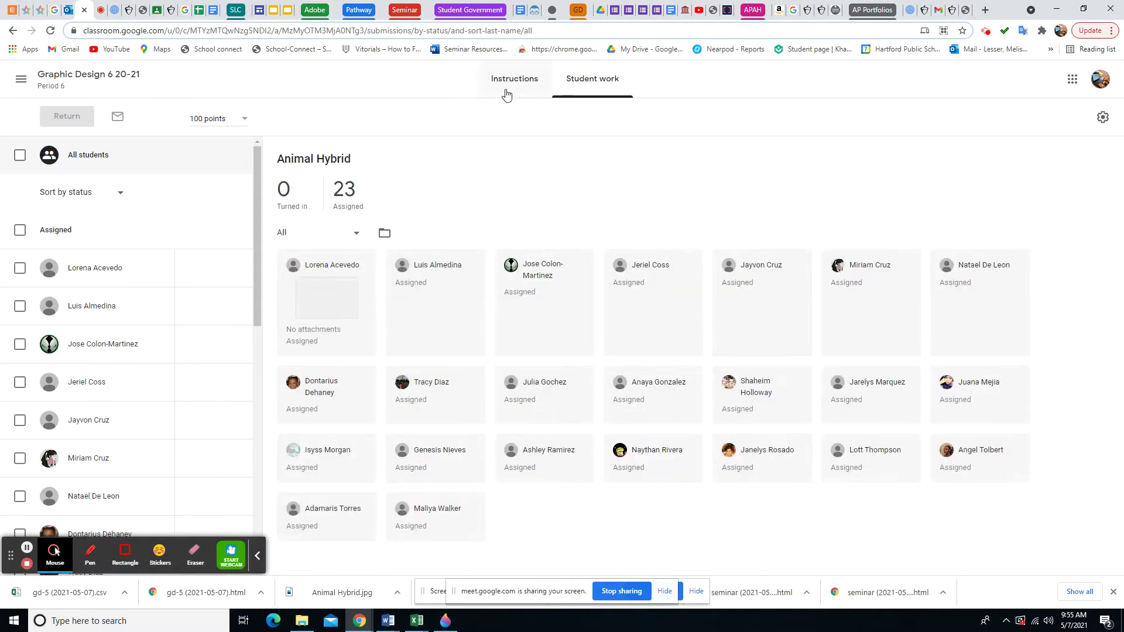
pyautogui.click(506, 91)
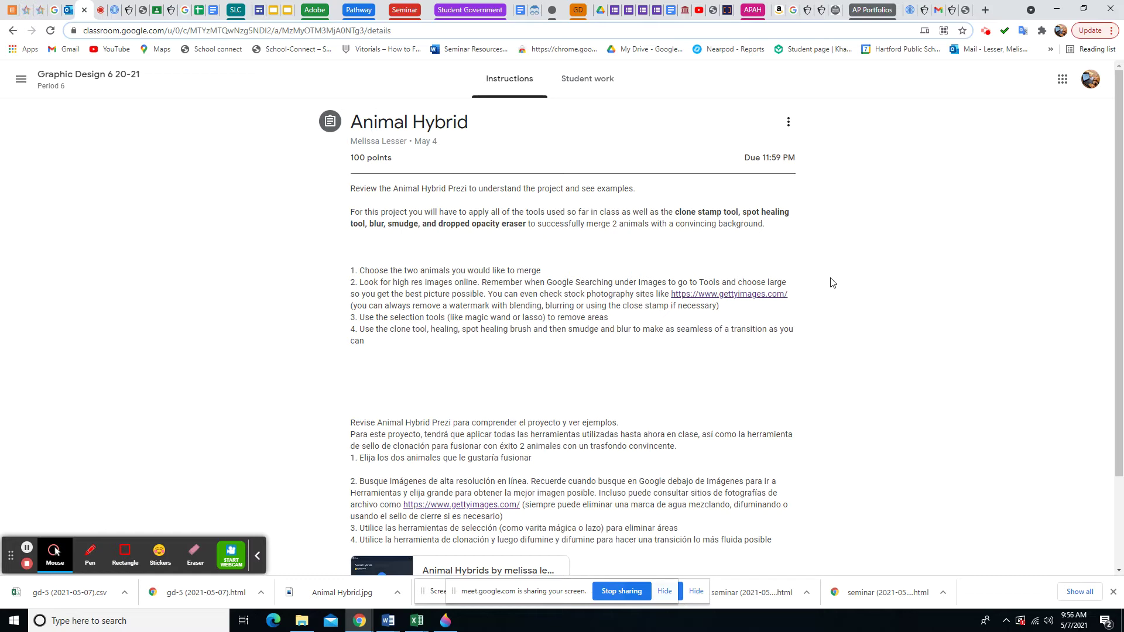
pyautogui.scroll(-2, 831, 284)
# Open the Animal Hybrids Prezi attachment and launch it in present mode
pyautogui.click(465, 464)
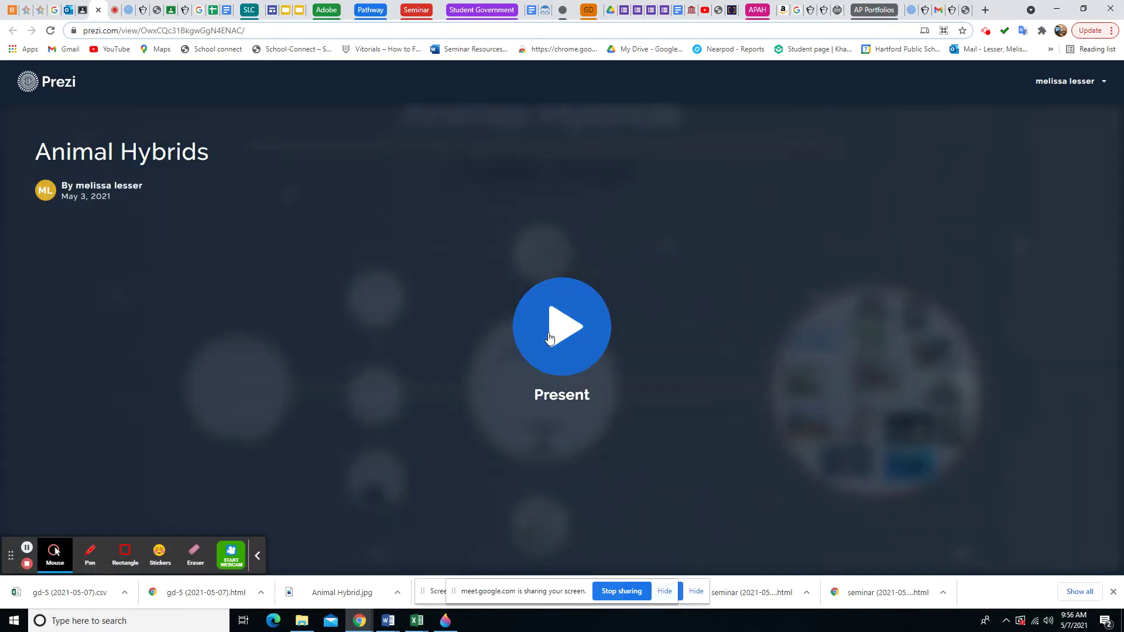
pyautogui.click(550, 334)
pyautogui.click(557, 334)
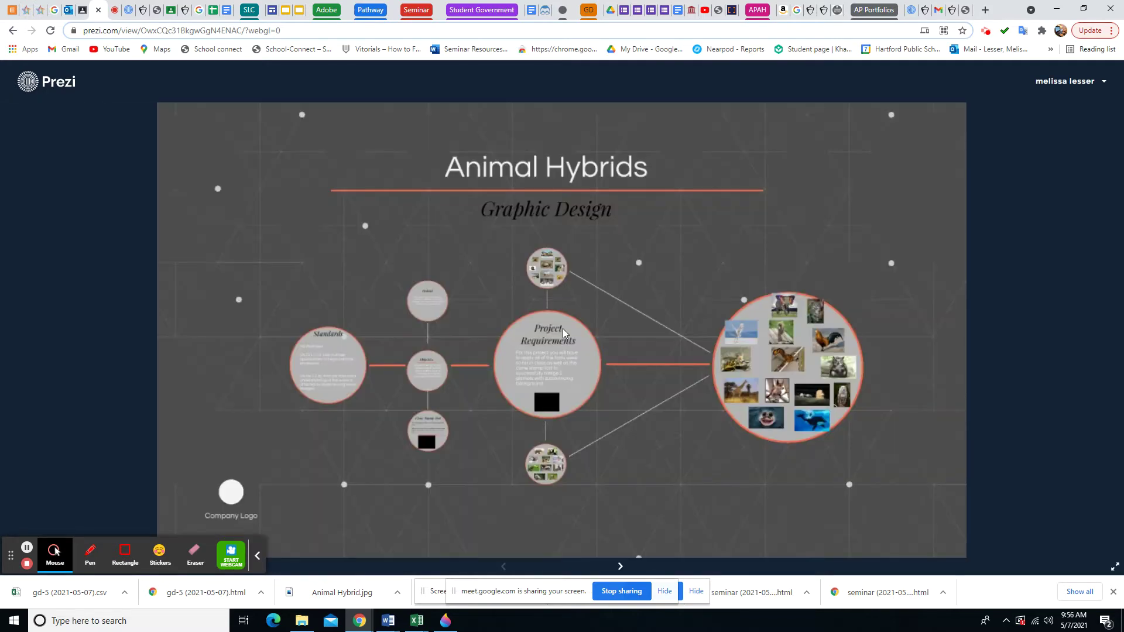
# Advance the Prezi past the Hybrid definition and Clone Stamp Tool slides to the demo video
pyautogui.click(620, 566)
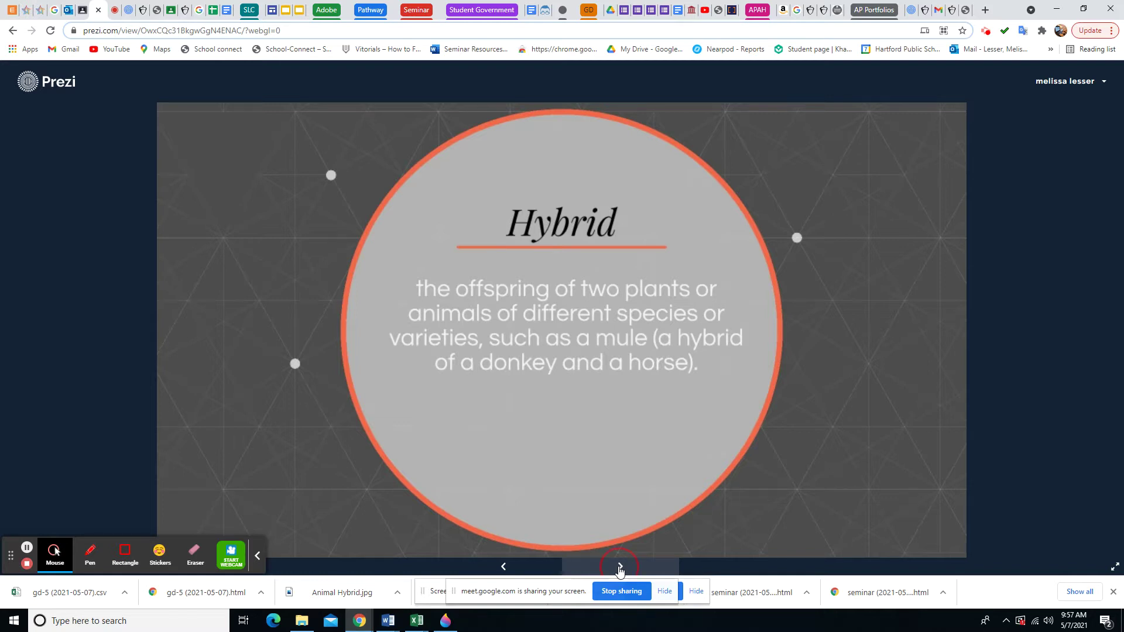
pyautogui.click(620, 567)
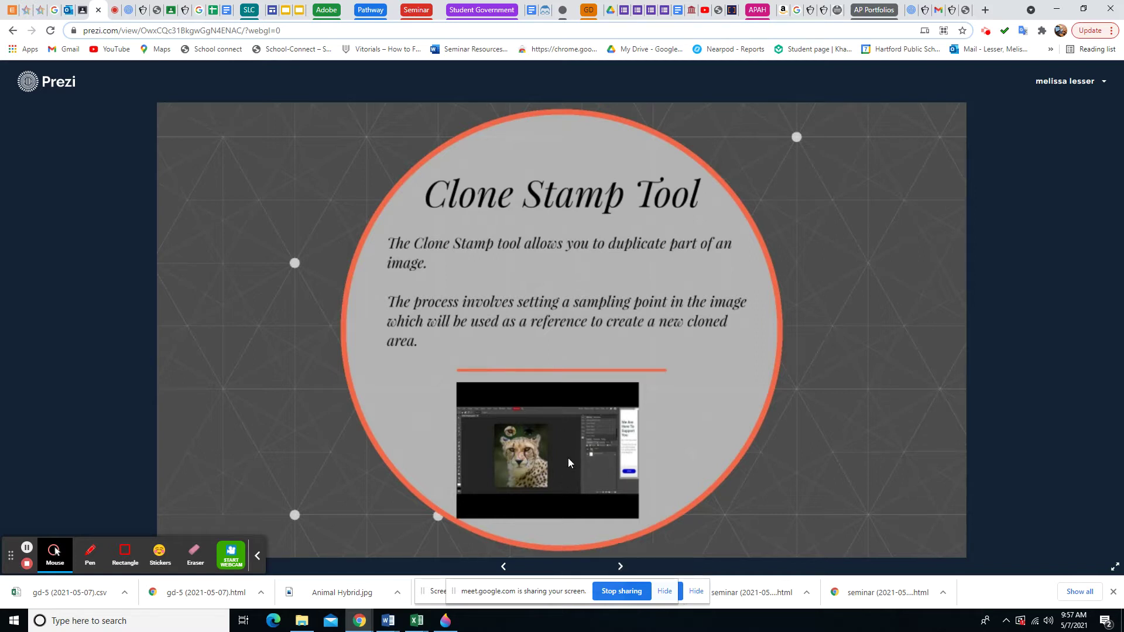
pyautogui.click(621, 567)
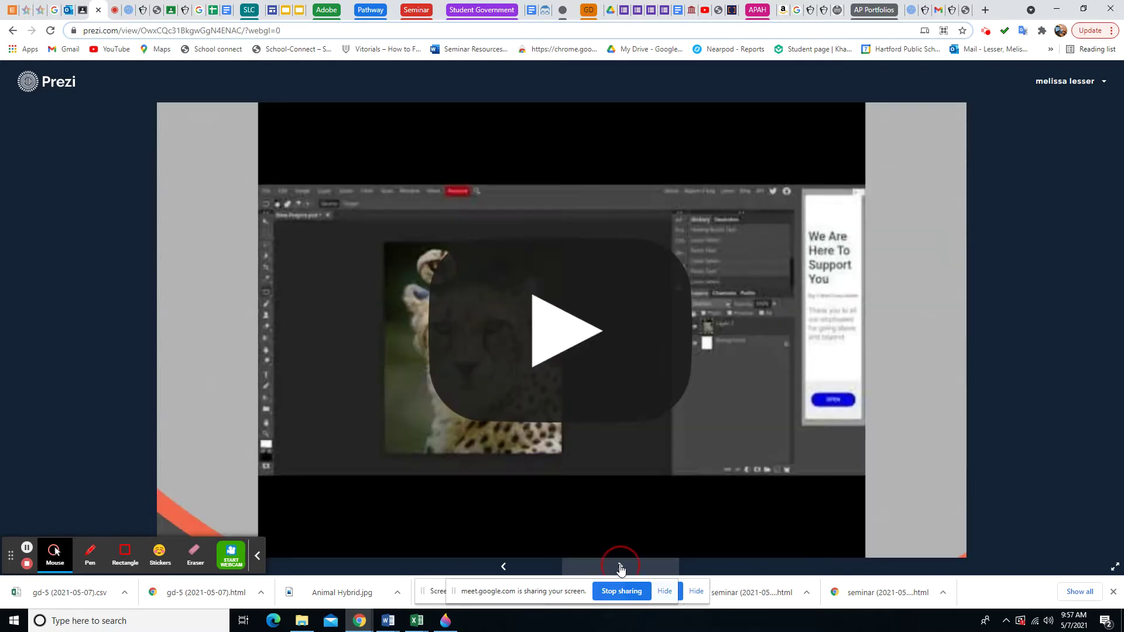
pyautogui.click(620, 567)
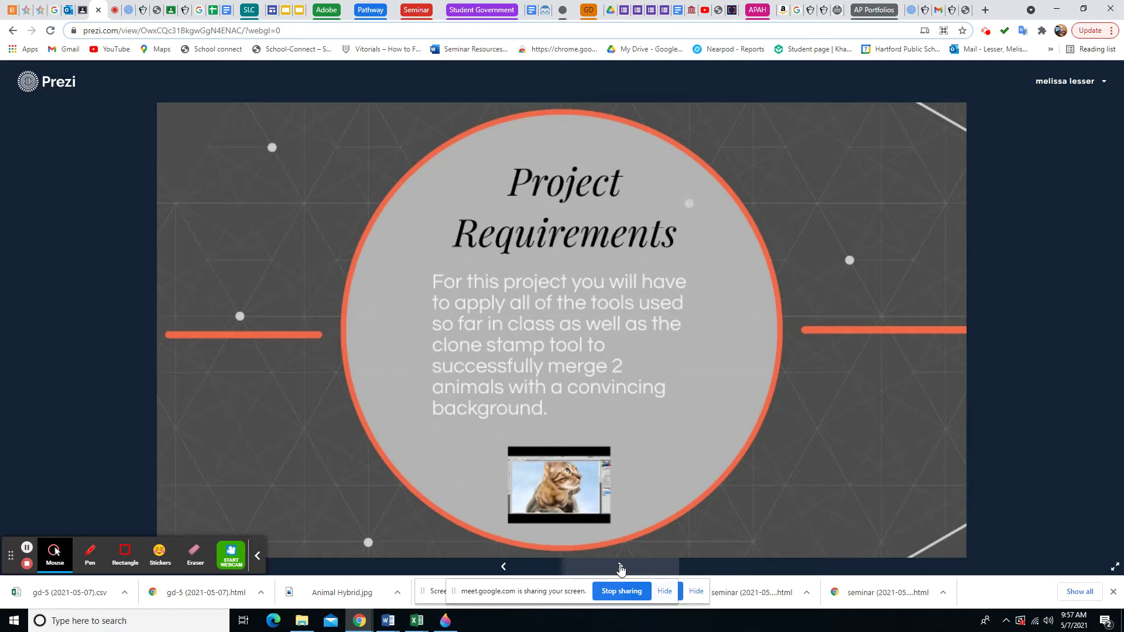
# Step through the cat-beaver, highland cow, owl-dog, bat and dog-with-corn hybrid examples
pyautogui.click(621, 568)
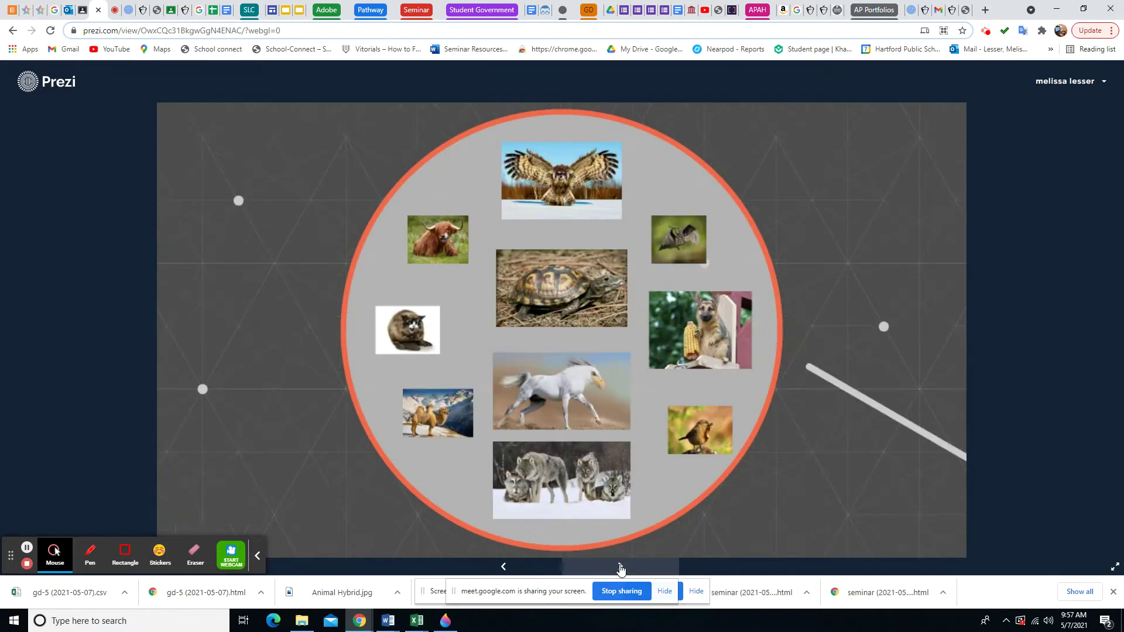
pyautogui.click(621, 567)
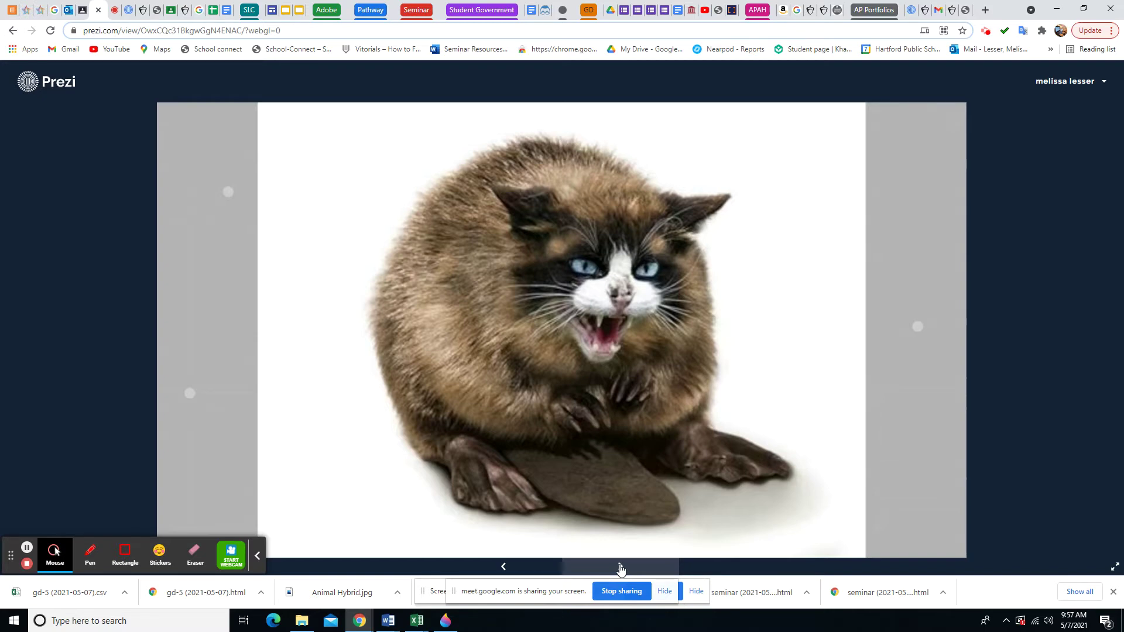
pyautogui.click(621, 567)
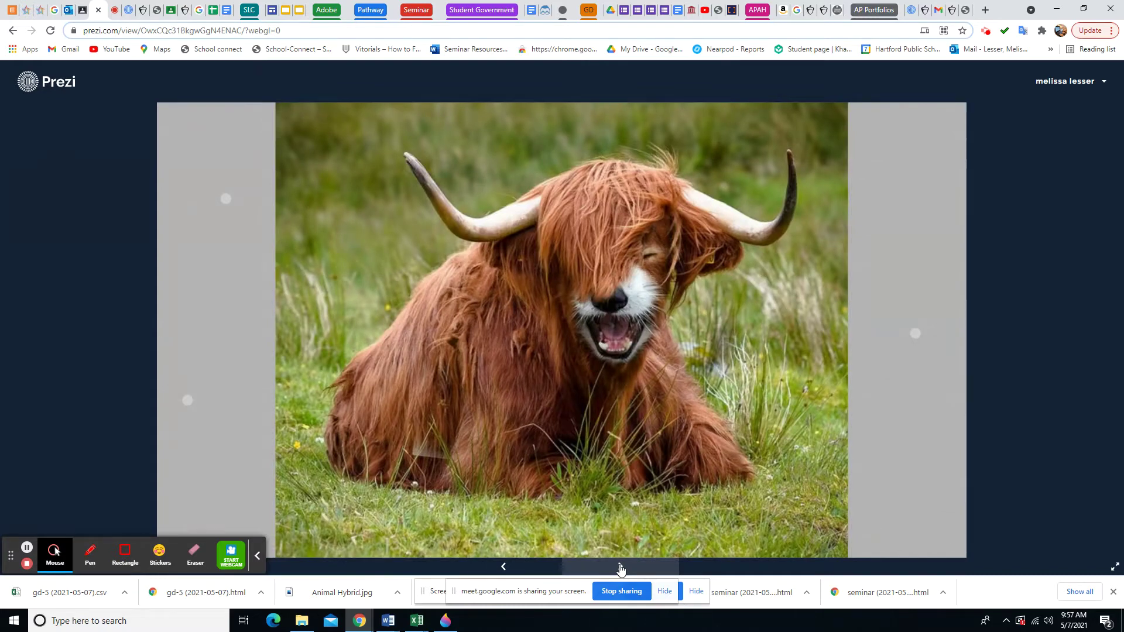
pyautogui.click(621, 568)
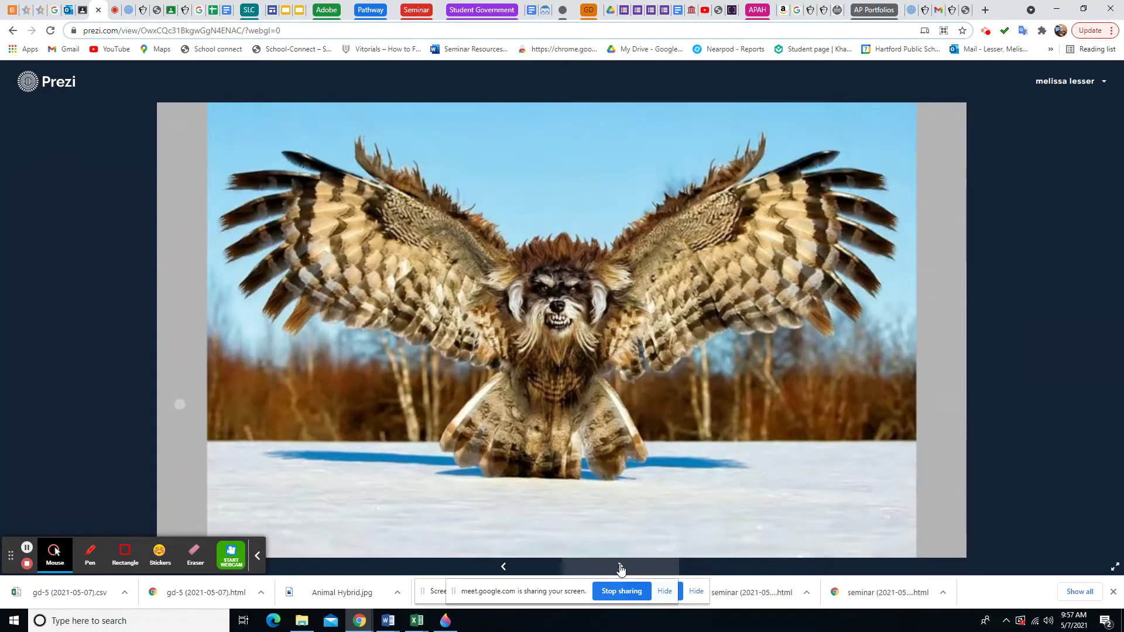
pyautogui.click(620, 568)
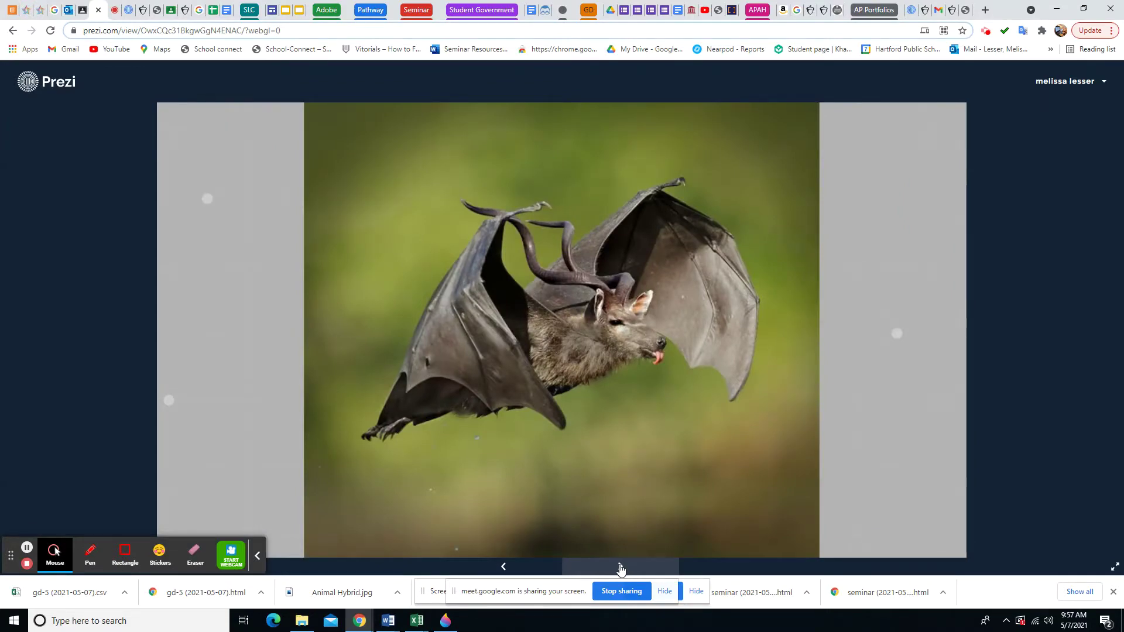
pyautogui.click(621, 568)
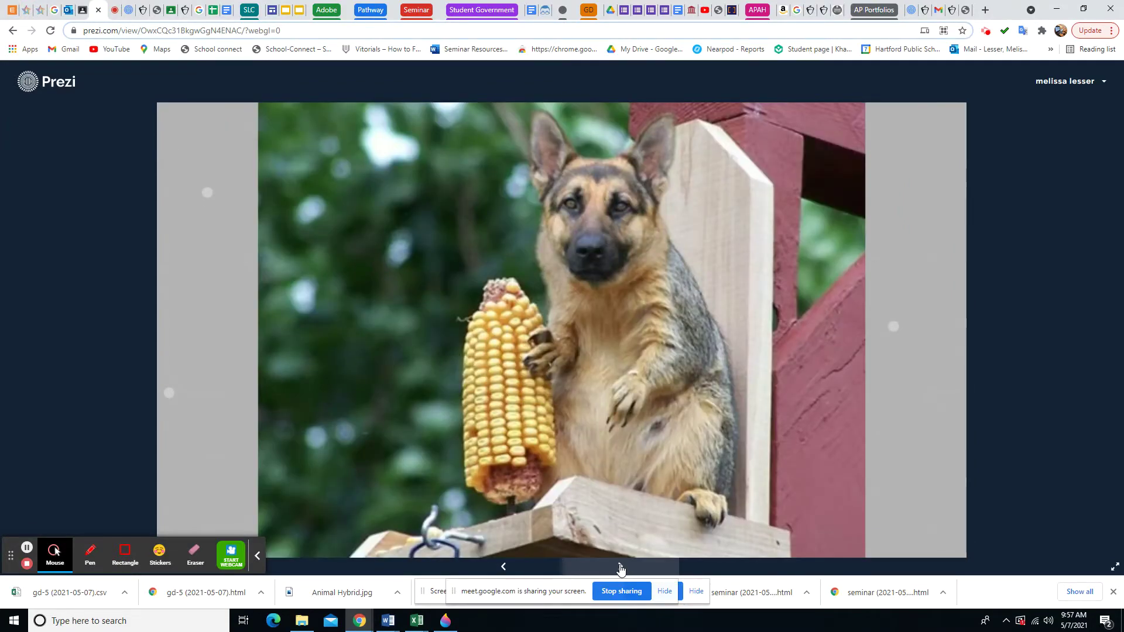
# Continue through the turtle, horse-eagle, wolf-owl and fanged bird pictures to the circle overview
pyautogui.click(621, 568)
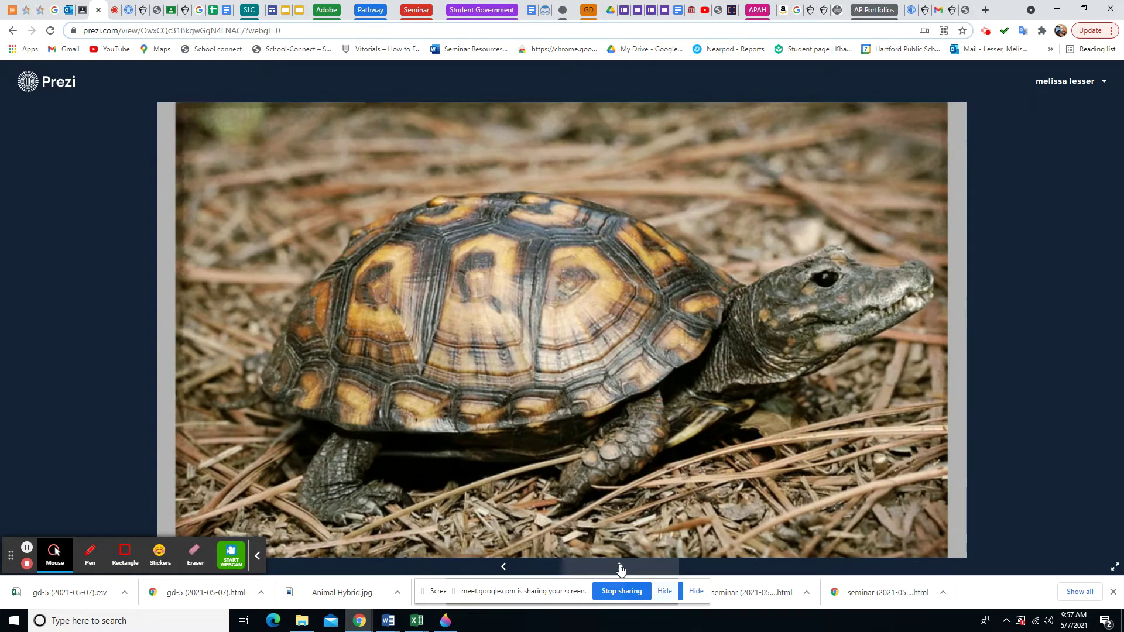
pyautogui.click(621, 567)
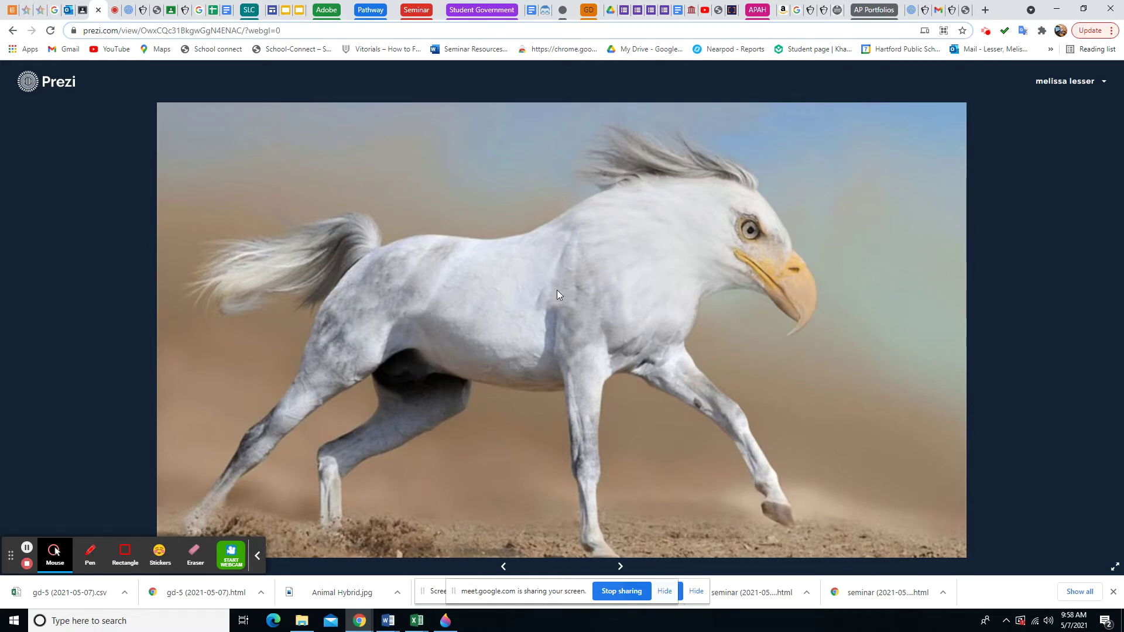
pyautogui.press('Right')
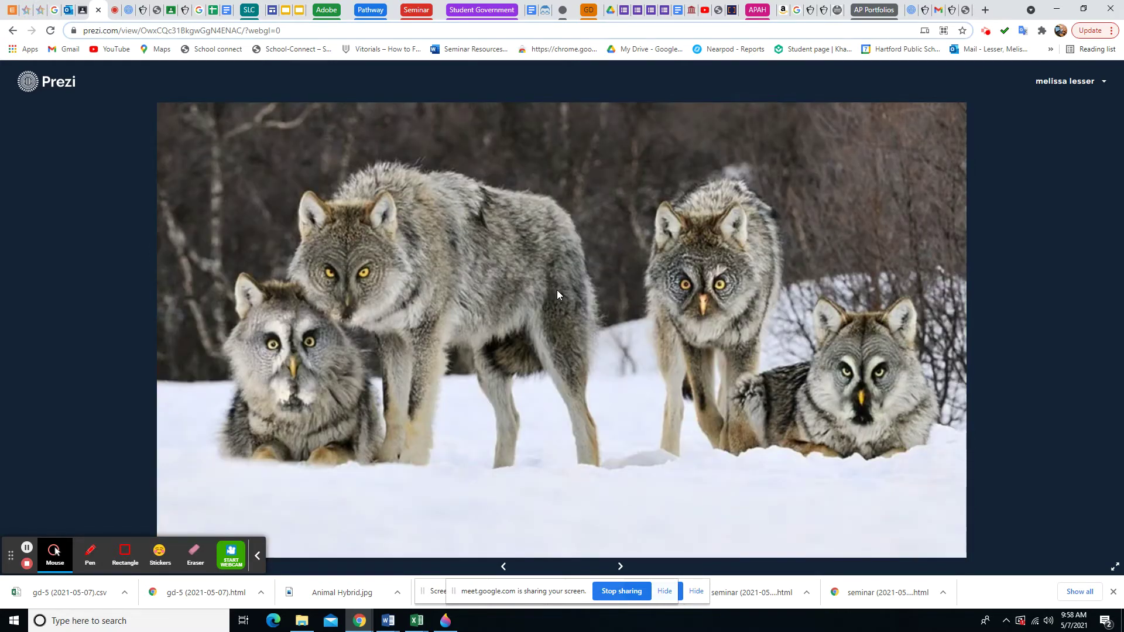
pyautogui.press('Right')
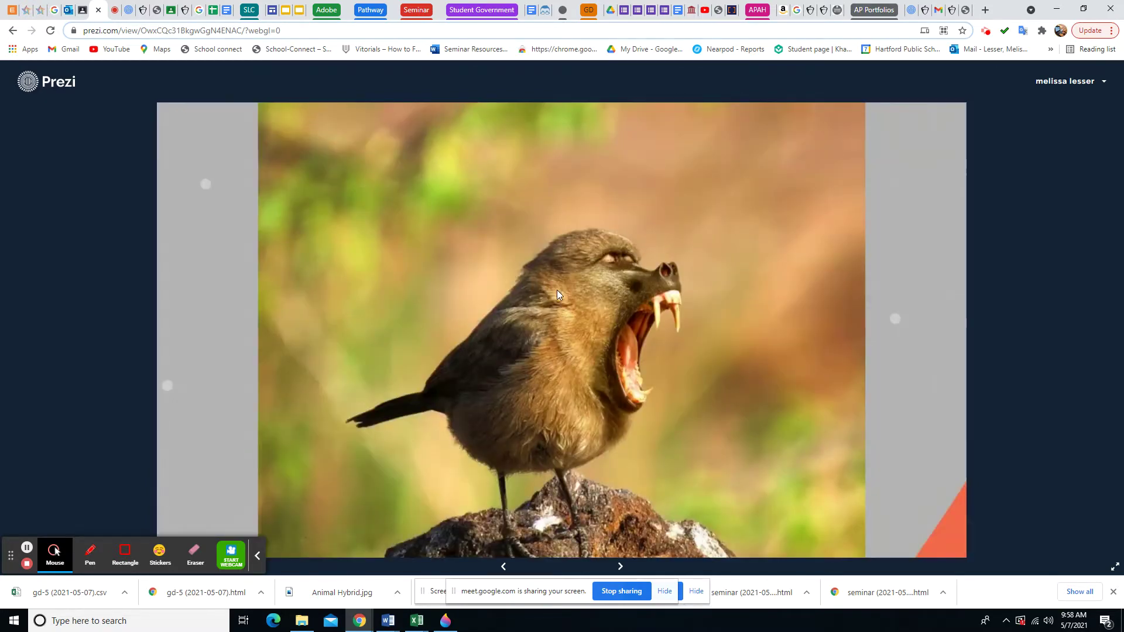
pyautogui.press('Right')
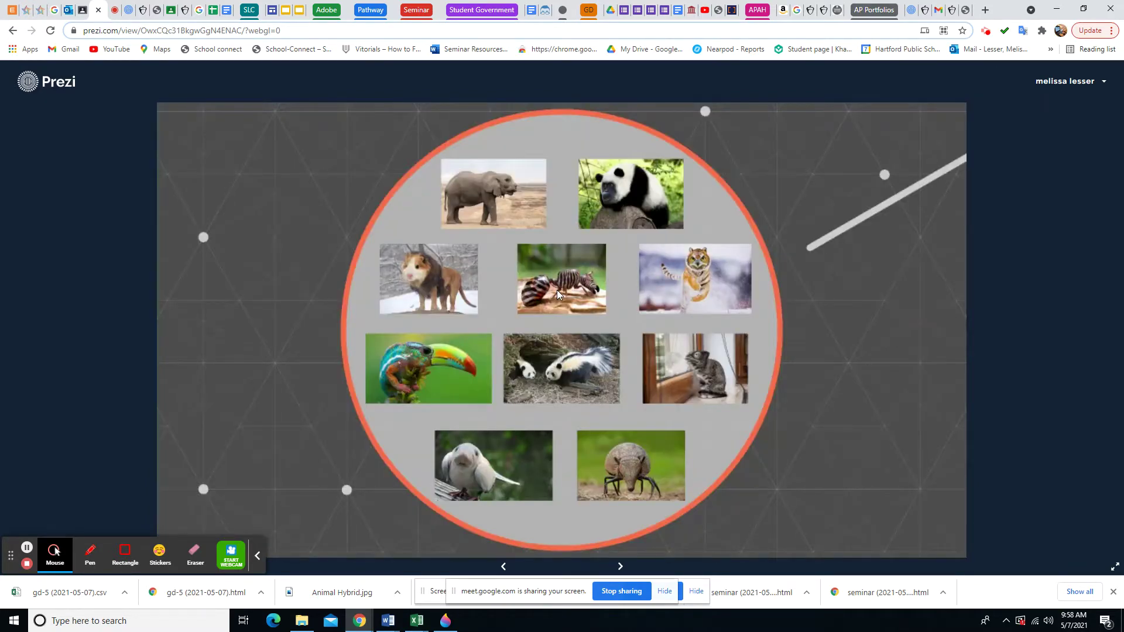
# Page through the guinea-pig lion to armadillo-spider hybrids, reaching the second circle
pyautogui.press('Right')
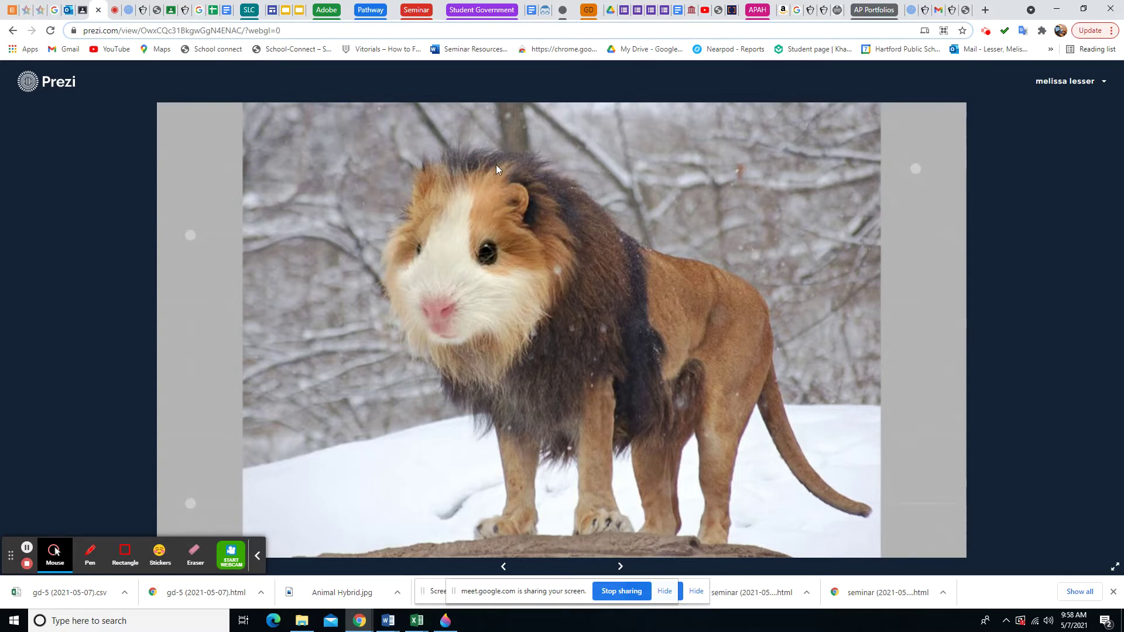
pyautogui.press('Right')
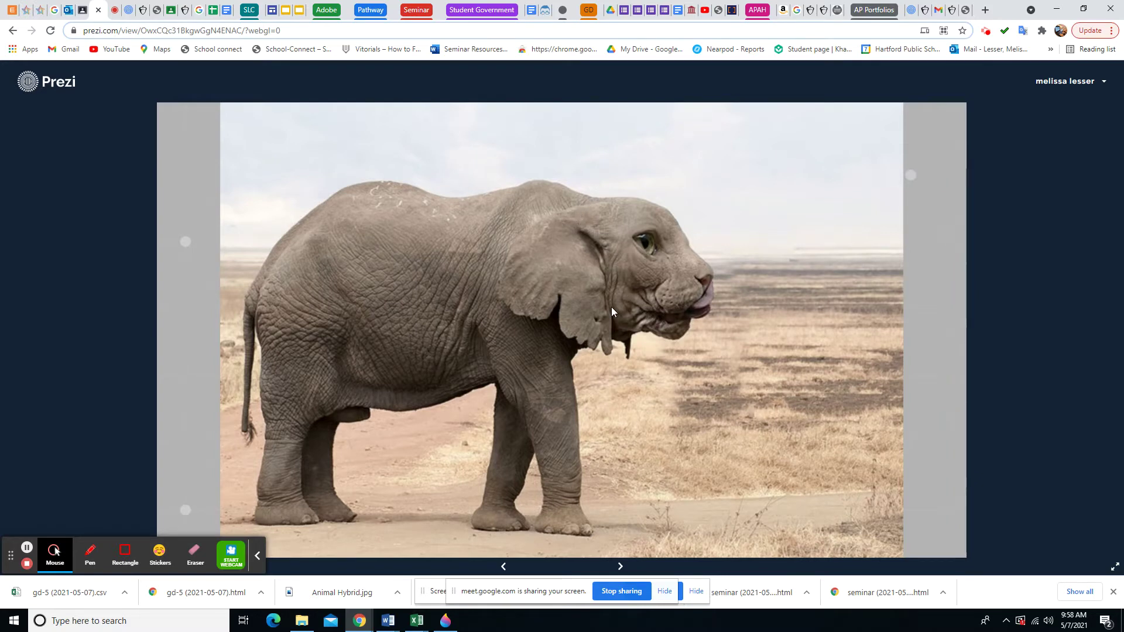
pyautogui.press('Right')
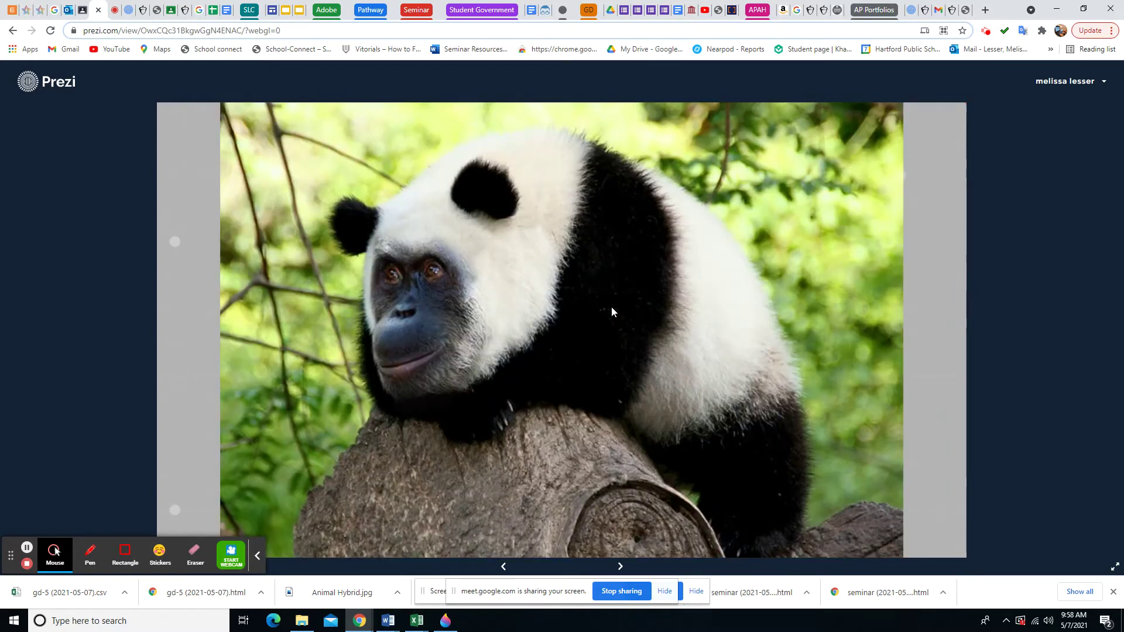
pyautogui.press('Right')
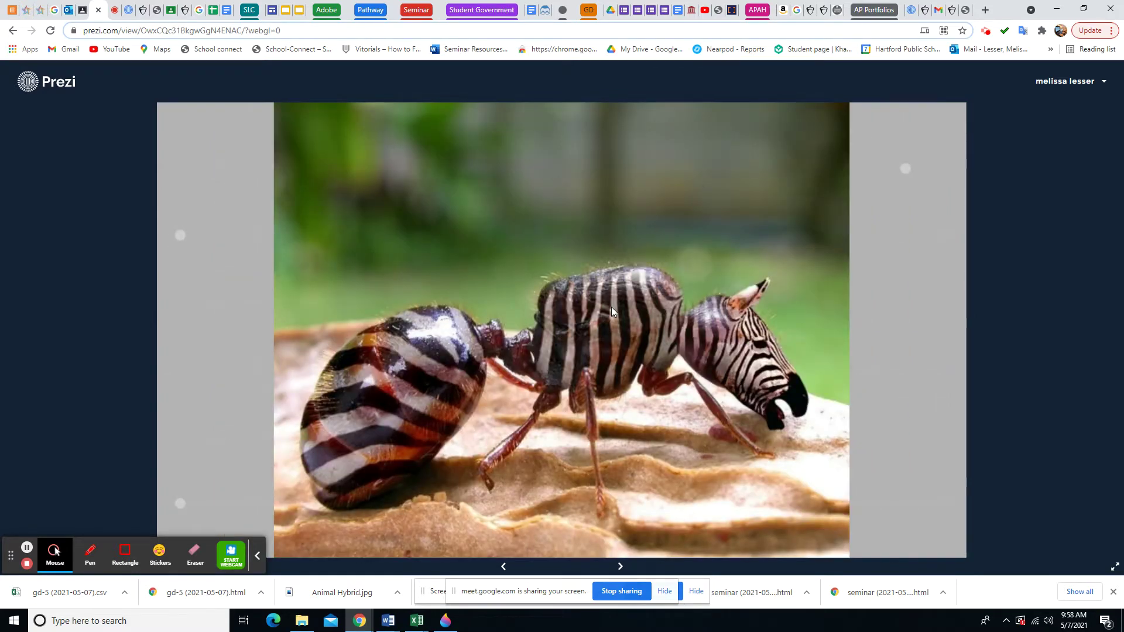
pyautogui.press('Right')
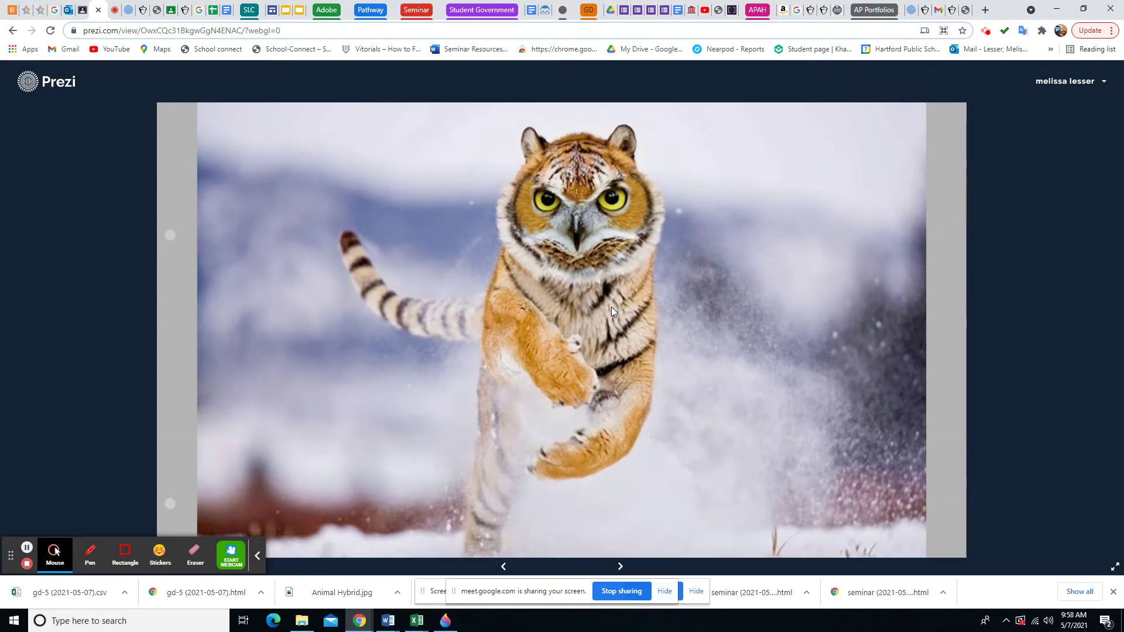
pyautogui.press('Right')
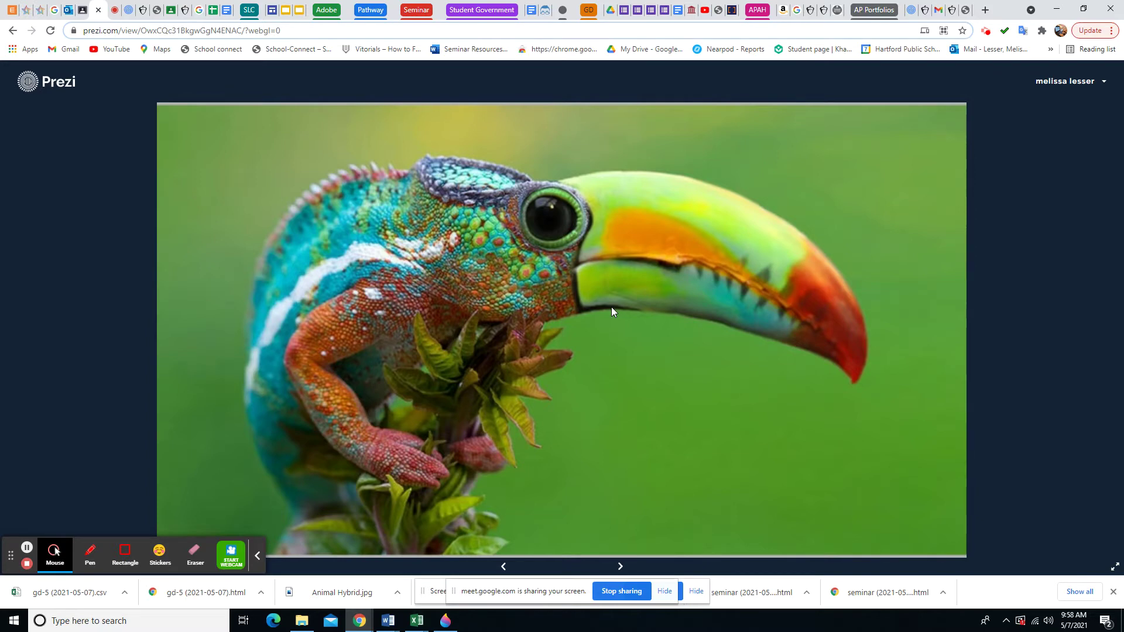
pyautogui.press('Right')
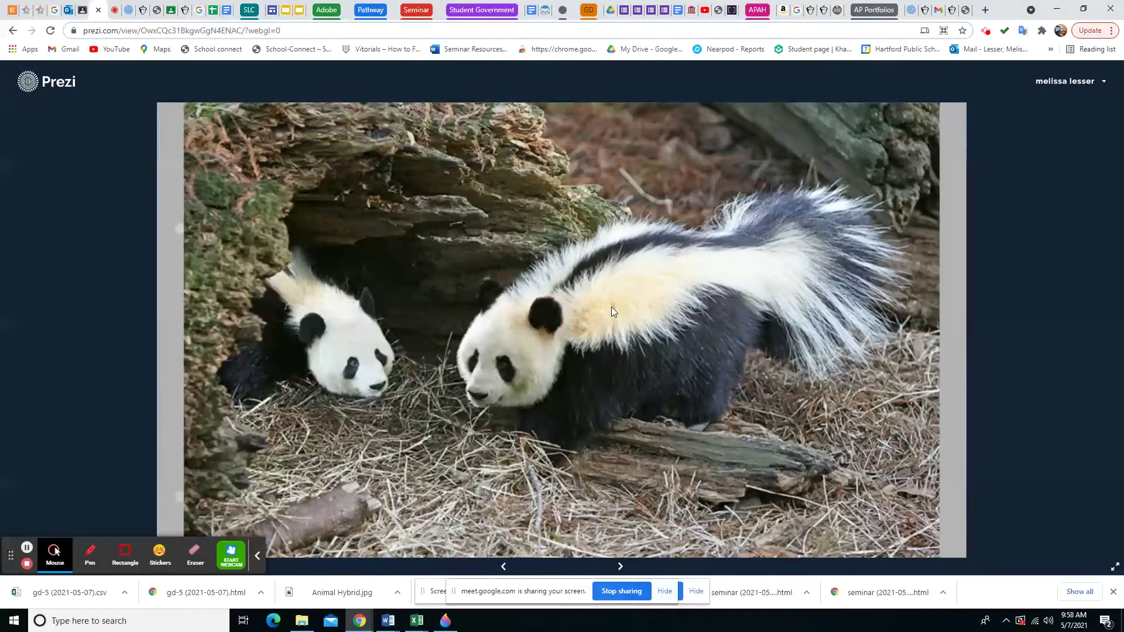
pyautogui.press('Right')
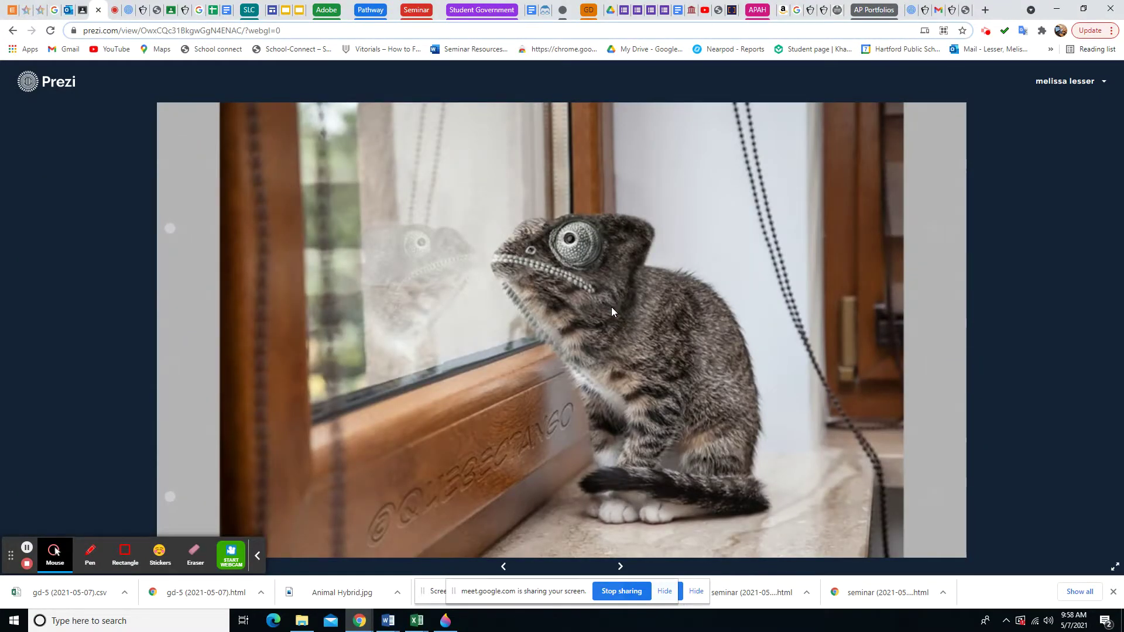
pyautogui.press('Right')
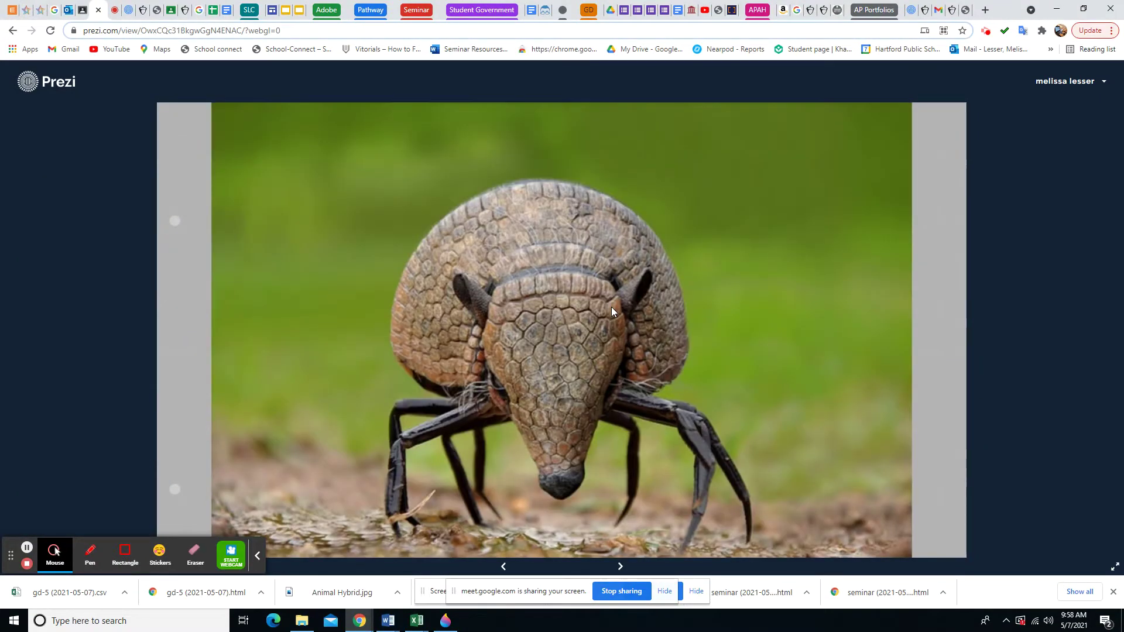
pyautogui.press('Right')
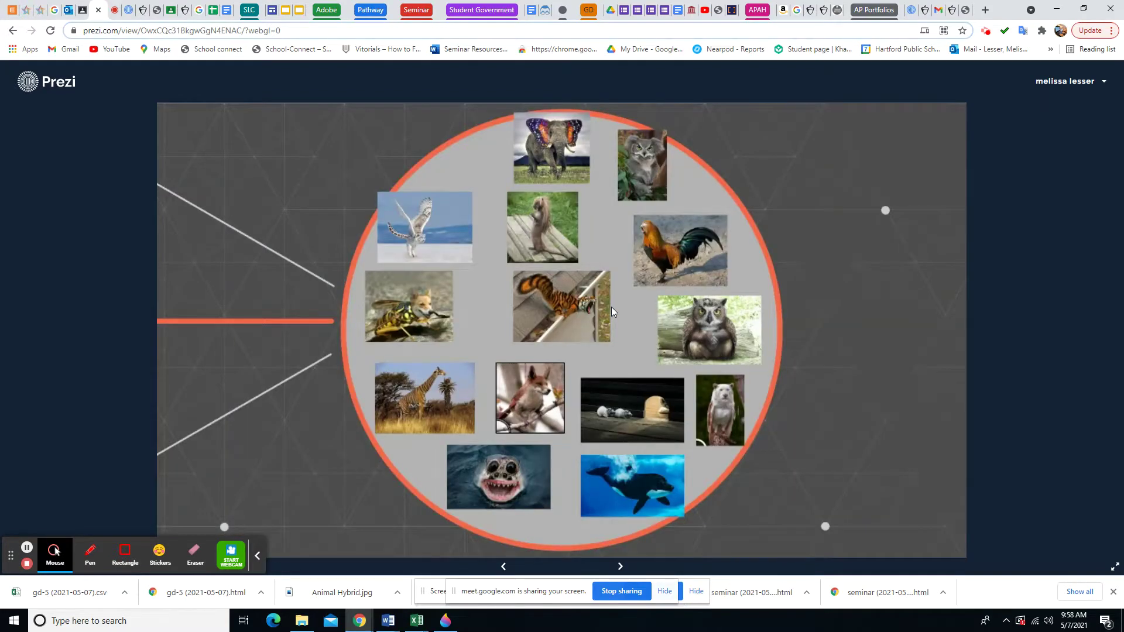
# Page through the snow leopard-owl to orca-dog hybrids back to the overview, then open a new tab
pyautogui.press('Right')
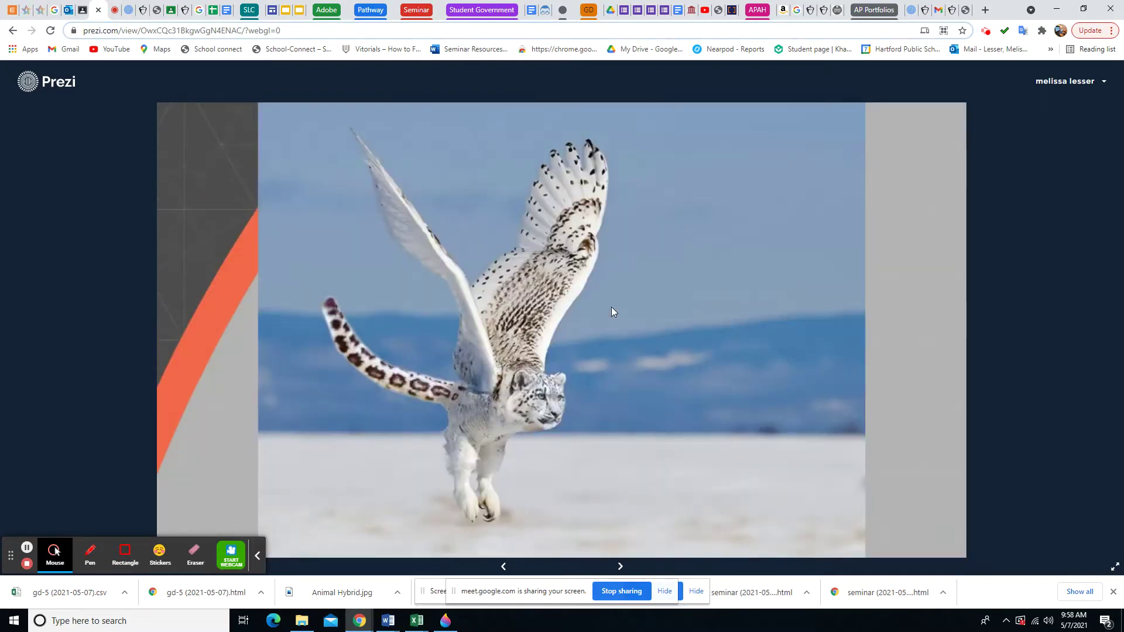
pyautogui.press('Right')
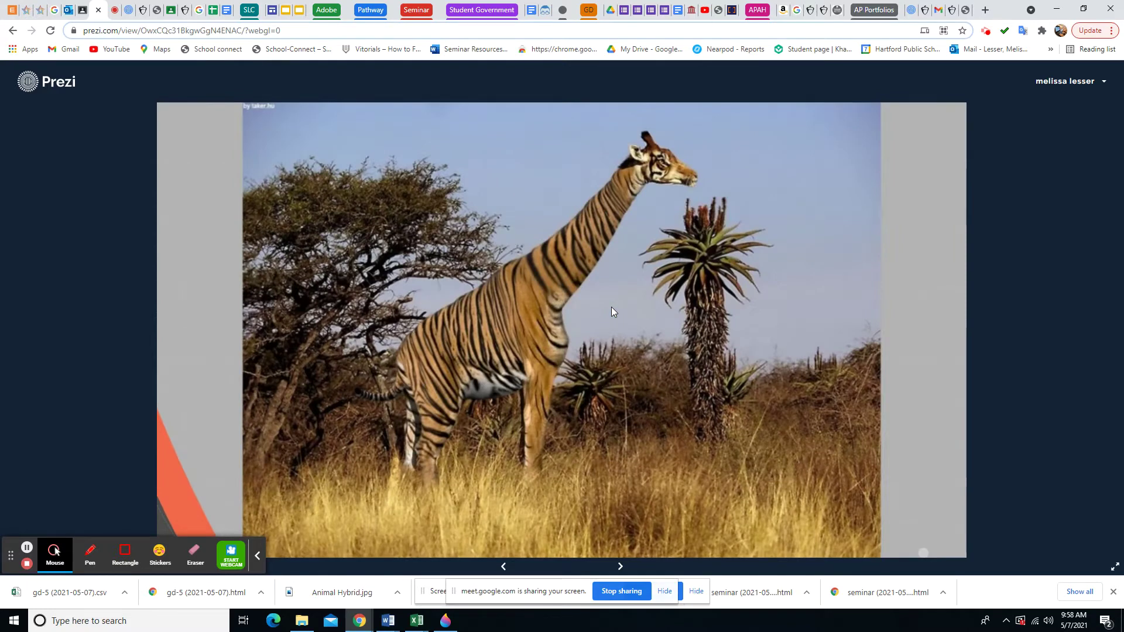
pyautogui.press('Right')
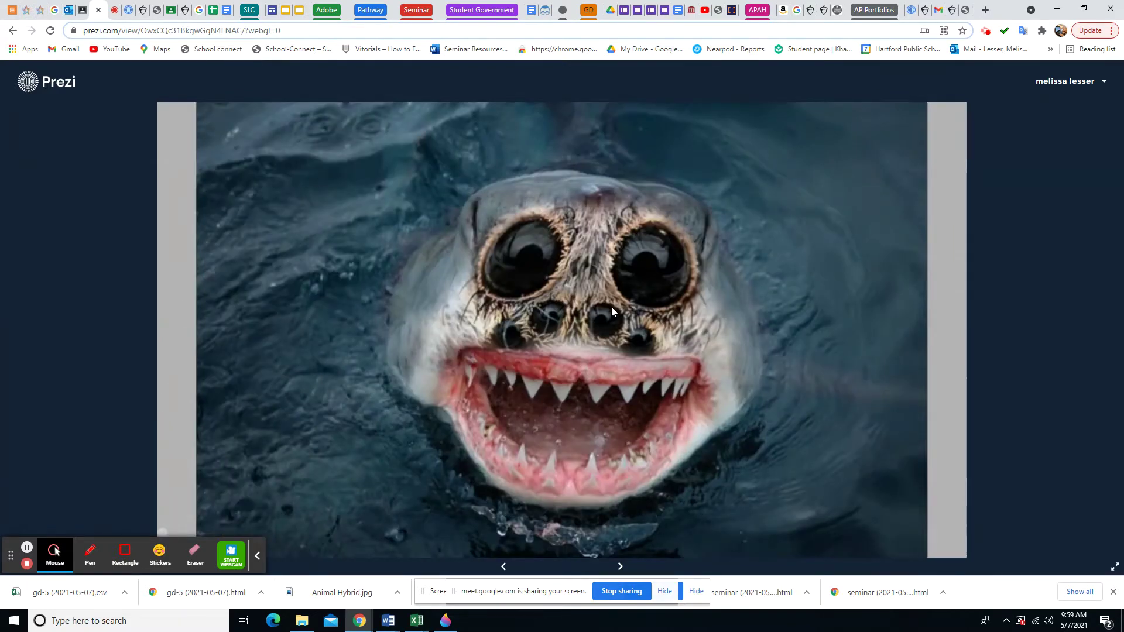
pyautogui.press('Right')
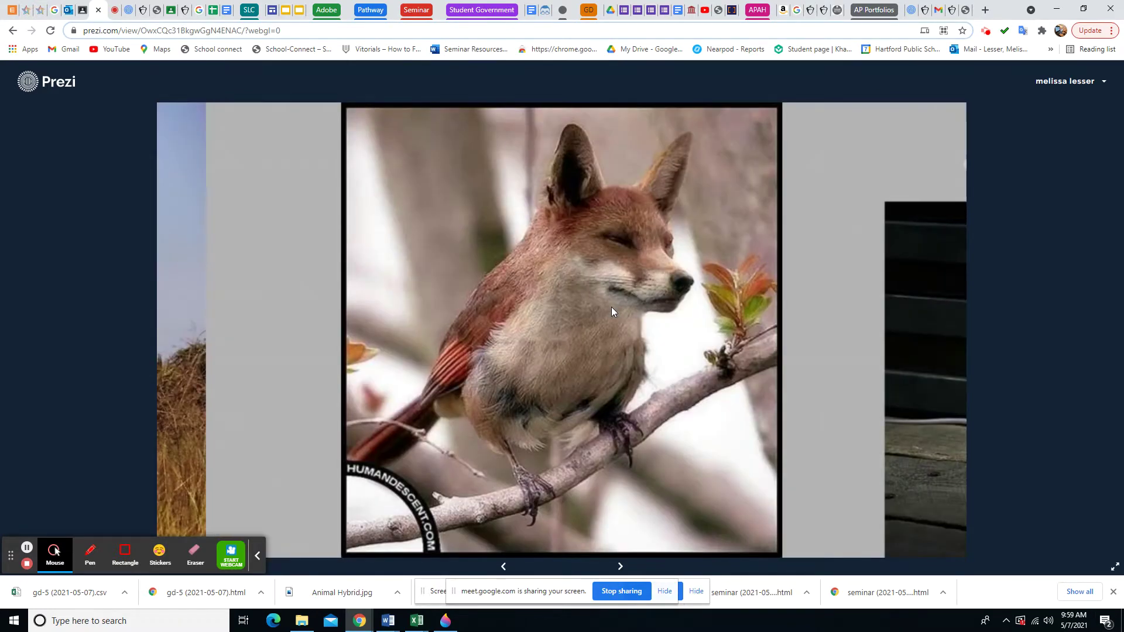
pyautogui.press('Right')
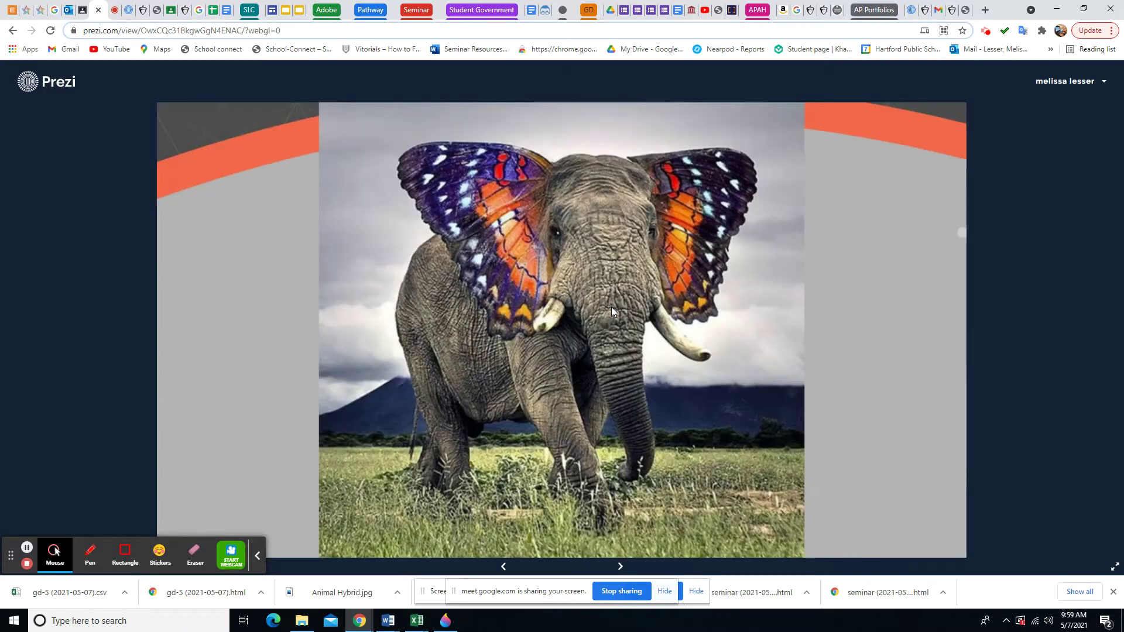
pyautogui.press('Right')
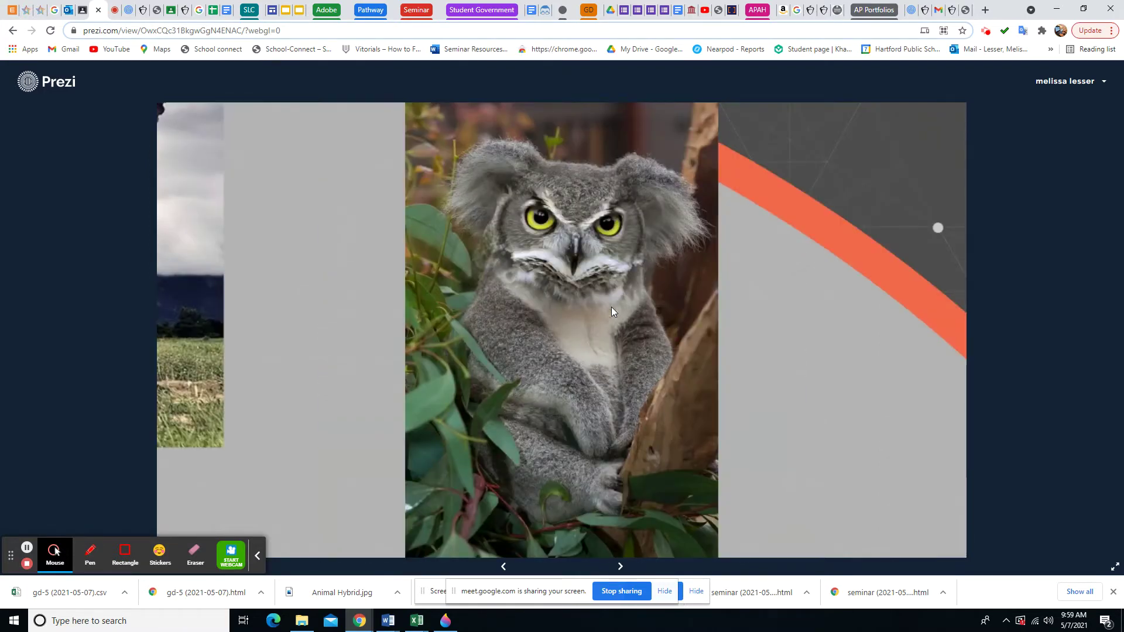
pyautogui.press('Right')
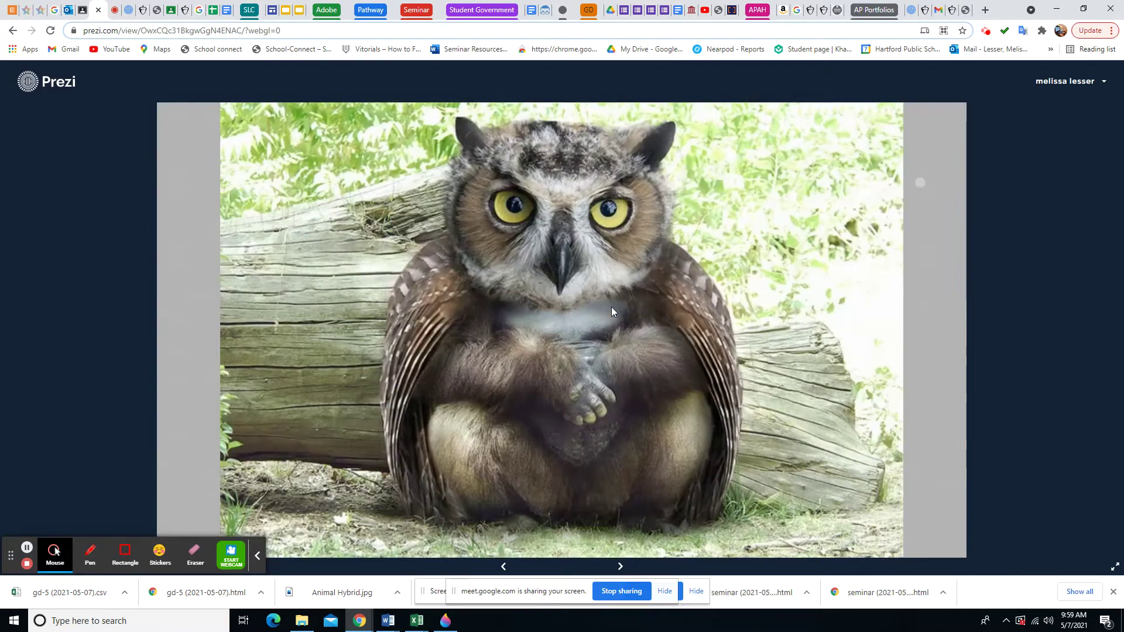
pyautogui.press('Right')
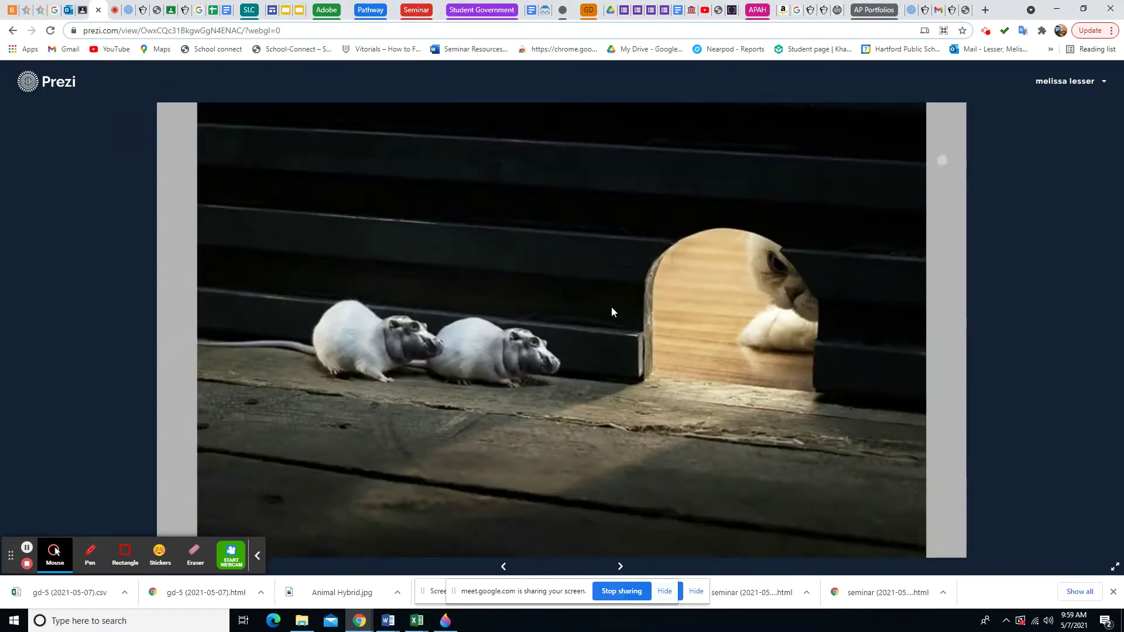
pyautogui.press('Right')
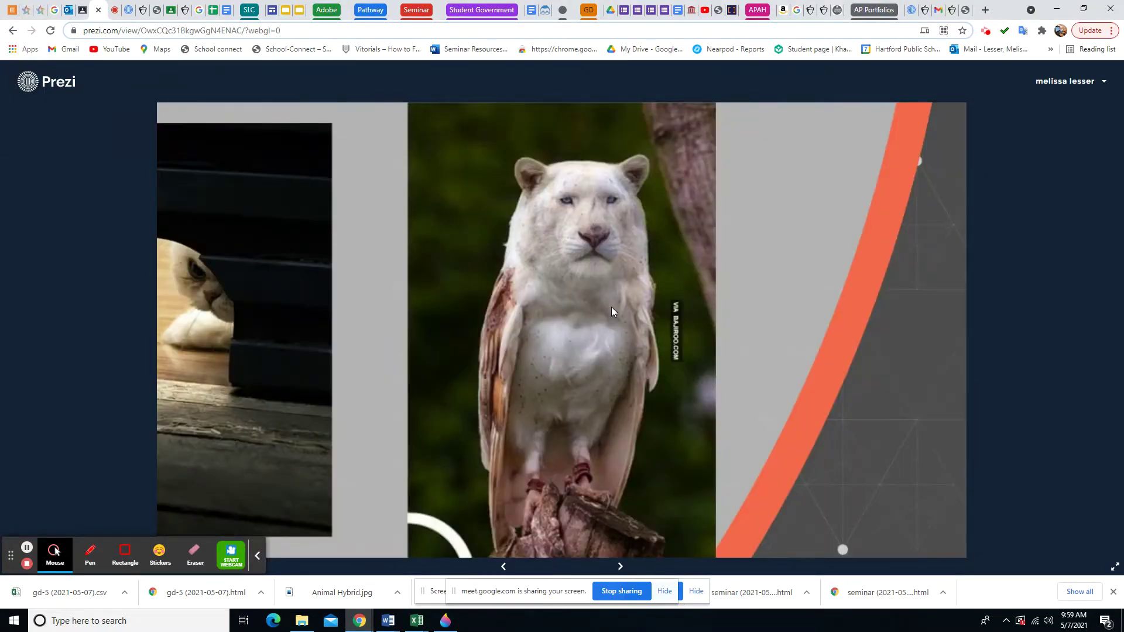
pyautogui.press('Right')
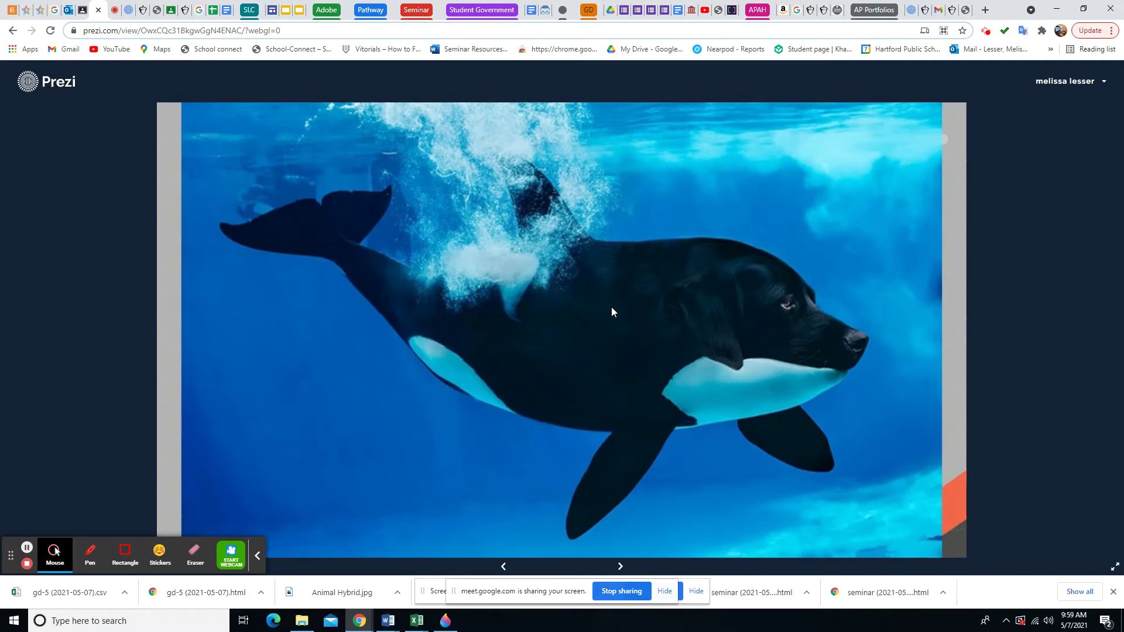
pyautogui.press('Right')
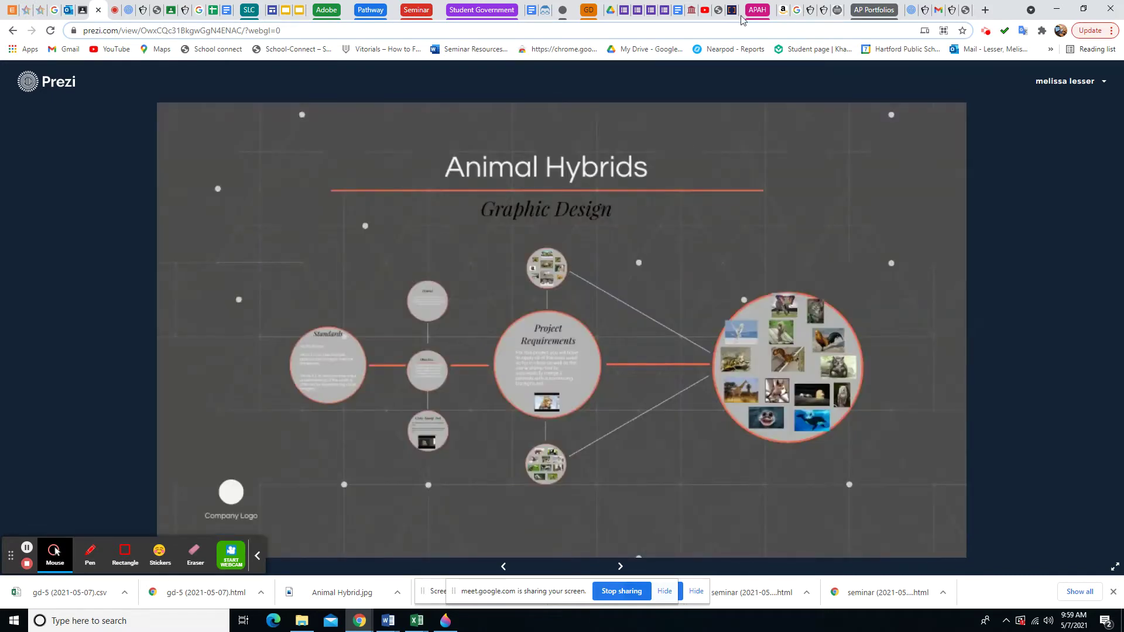
pyautogui.click(983, 13)
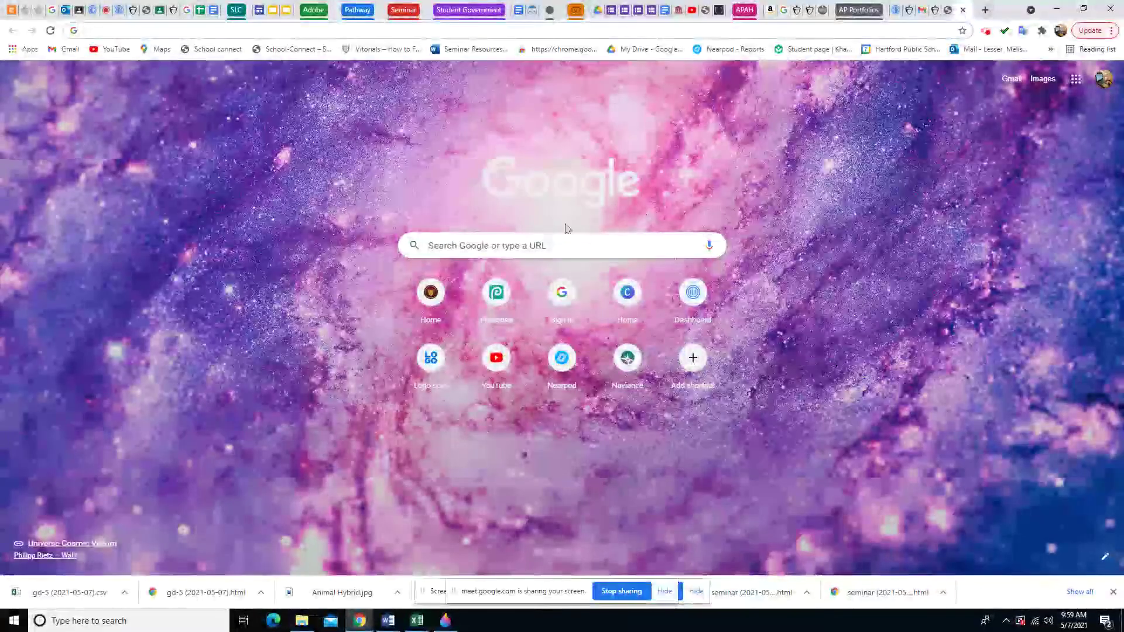
# Search Google for 'animal' and switch to image results
pyautogui.click(493, 245)
pyautogui.write('animal')
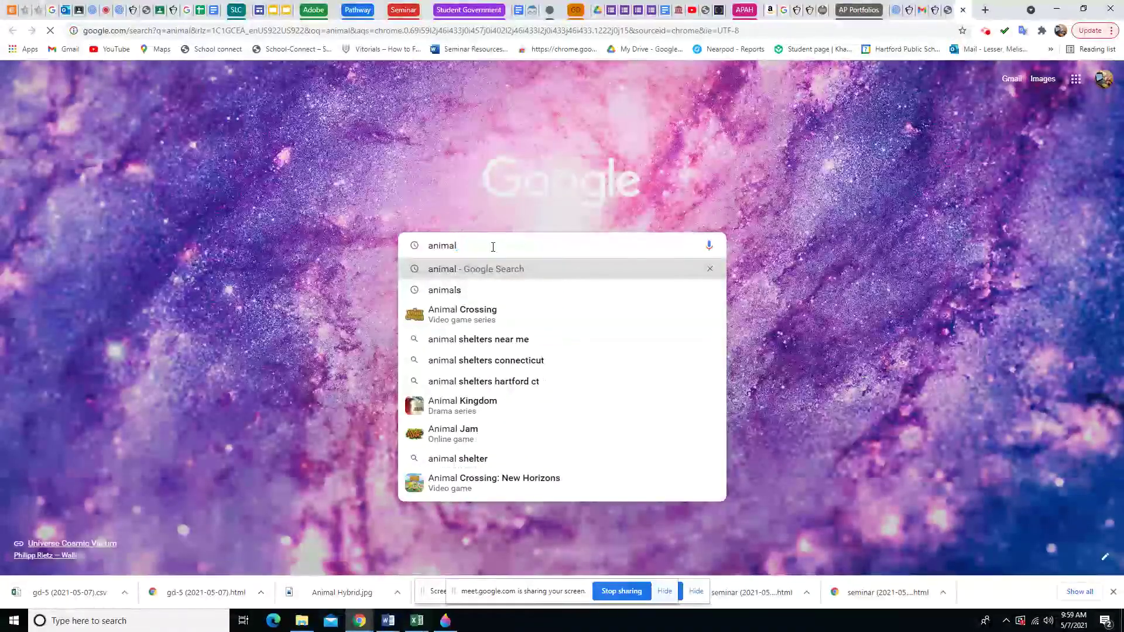
pyautogui.press('Return')
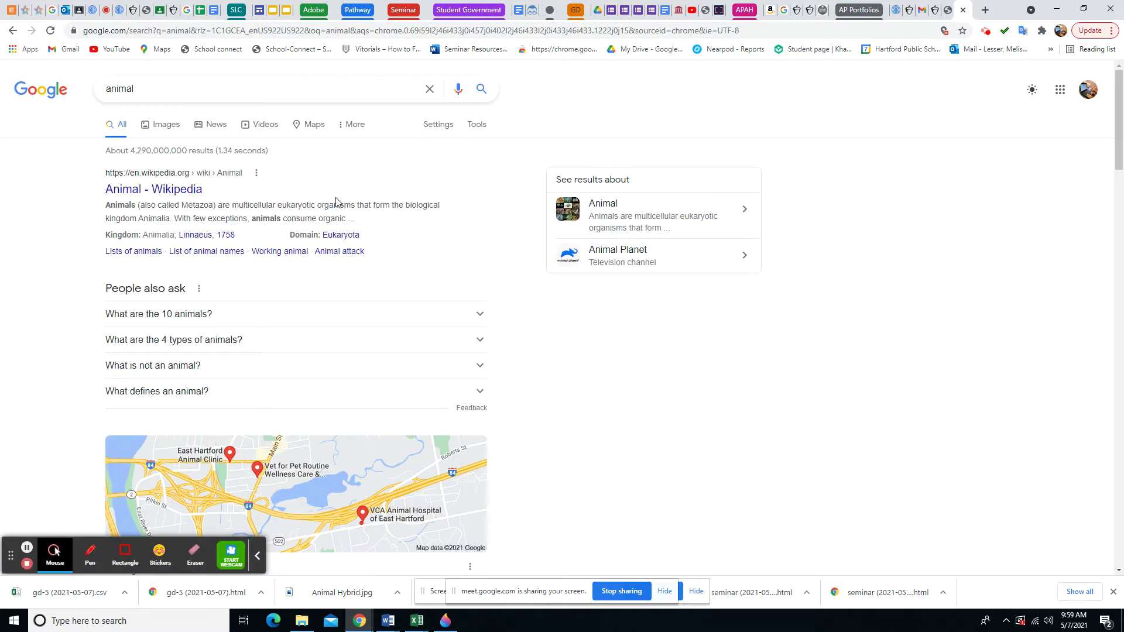
pyautogui.click(166, 129)
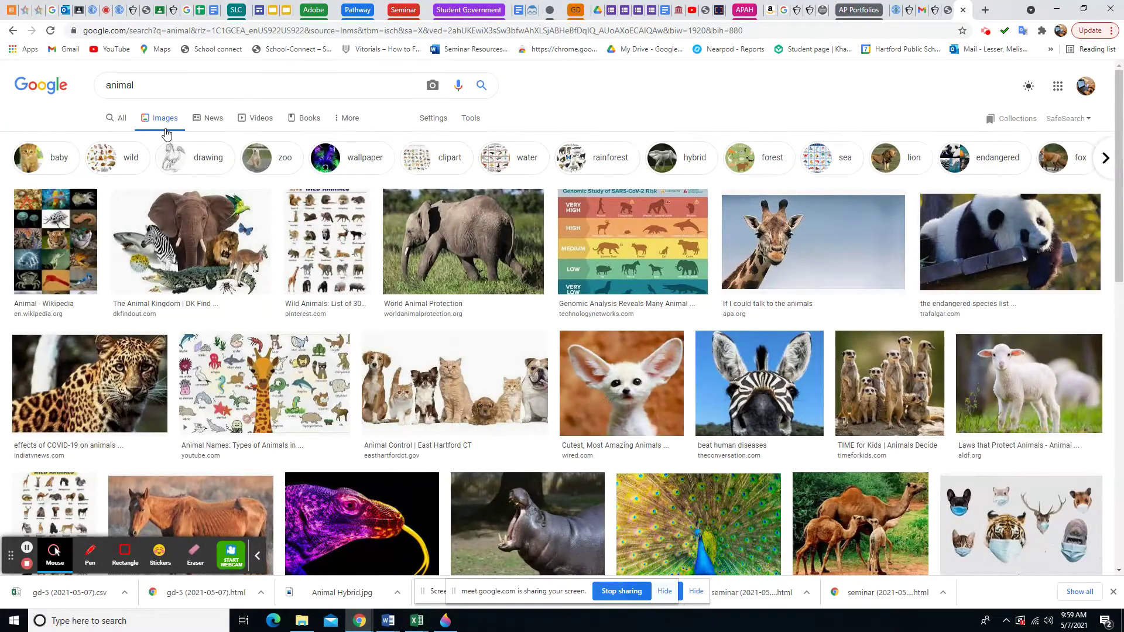
# Filter the animal images to Large size and scroll through the results
pyautogui.click(471, 120)
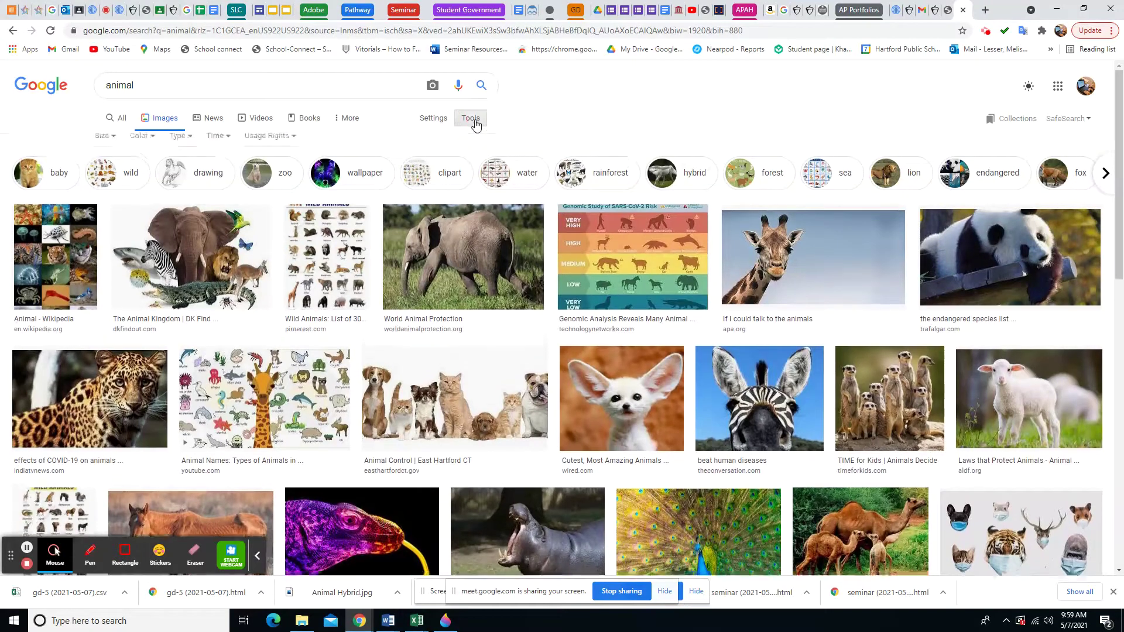
pyautogui.click(103, 139)
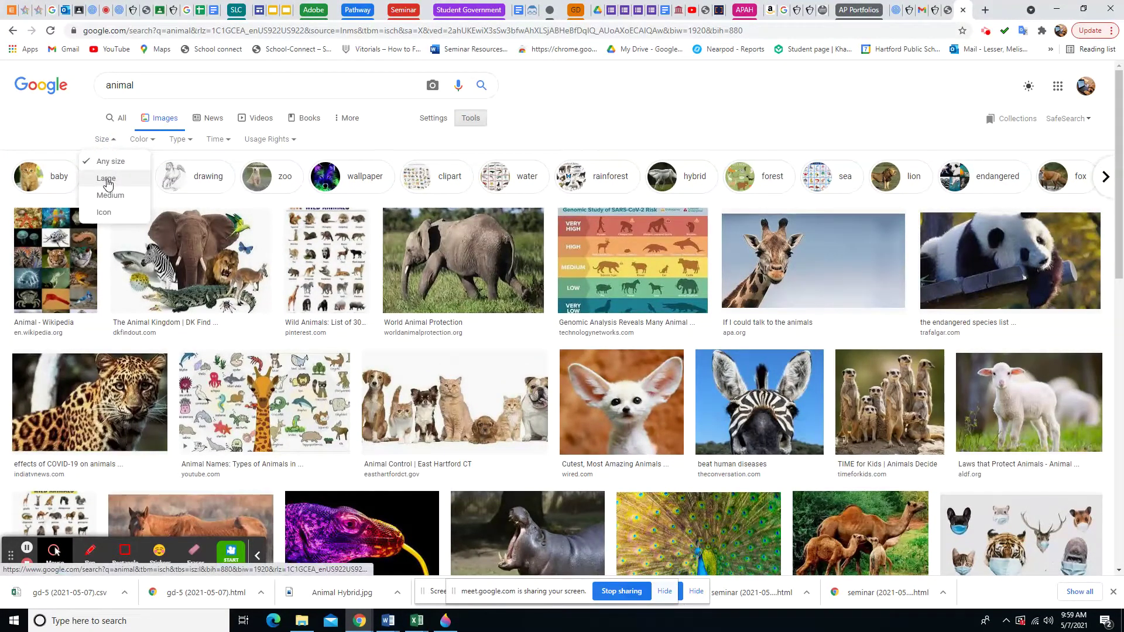
pyautogui.click(107, 178)
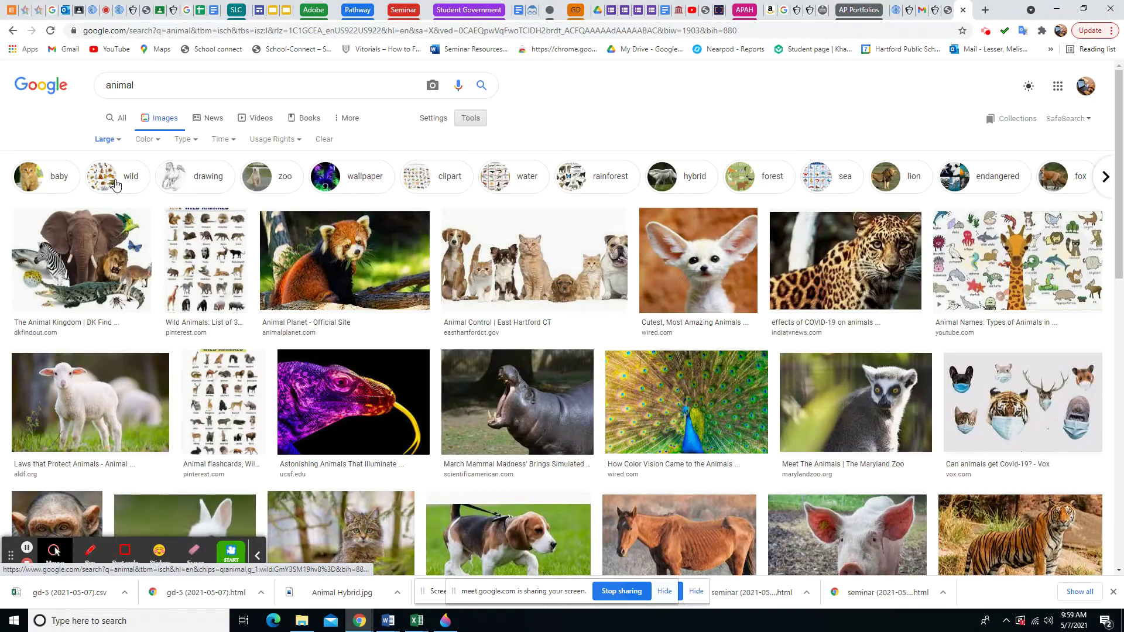
pyautogui.scroll(-1, 331, 198)
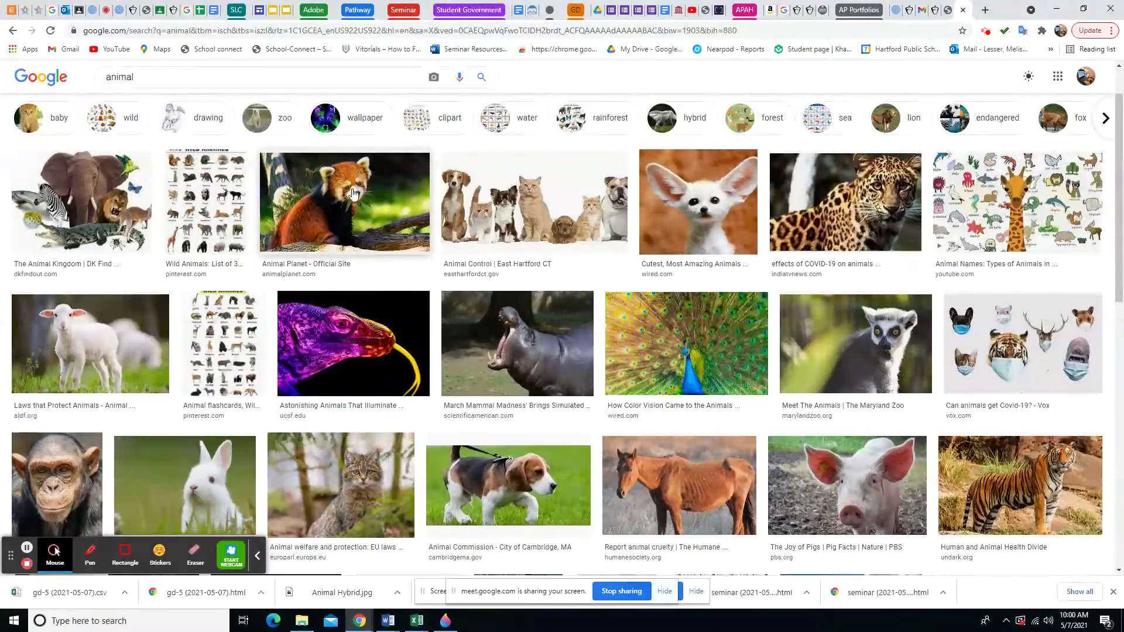
pyautogui.scroll(-1, 579, 368)
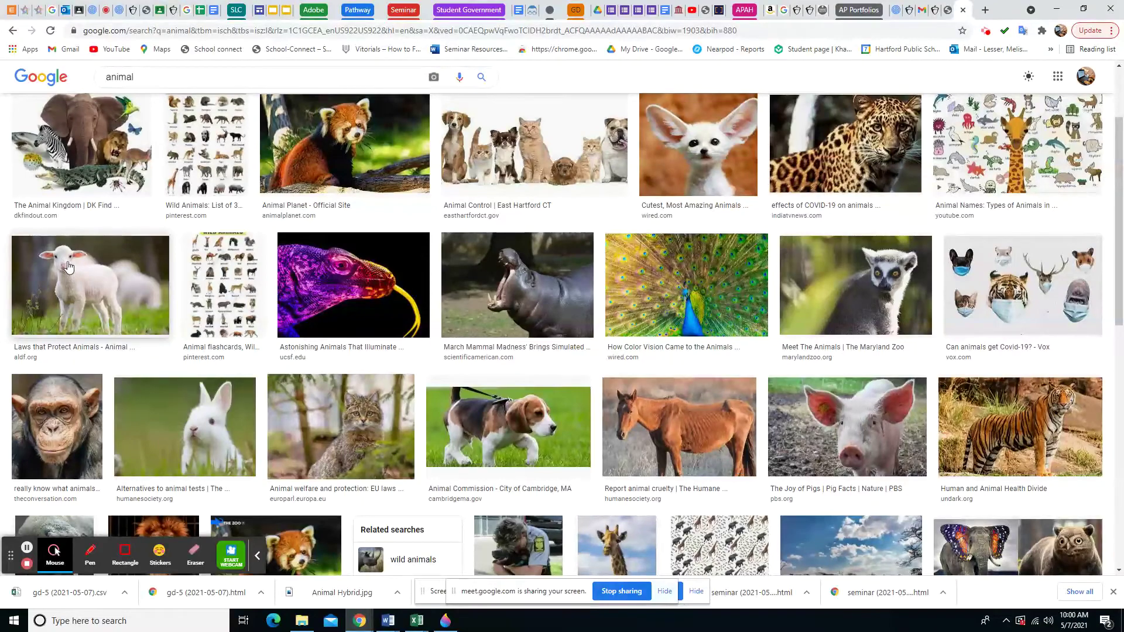
pyautogui.scroll(-4, 173, 316)
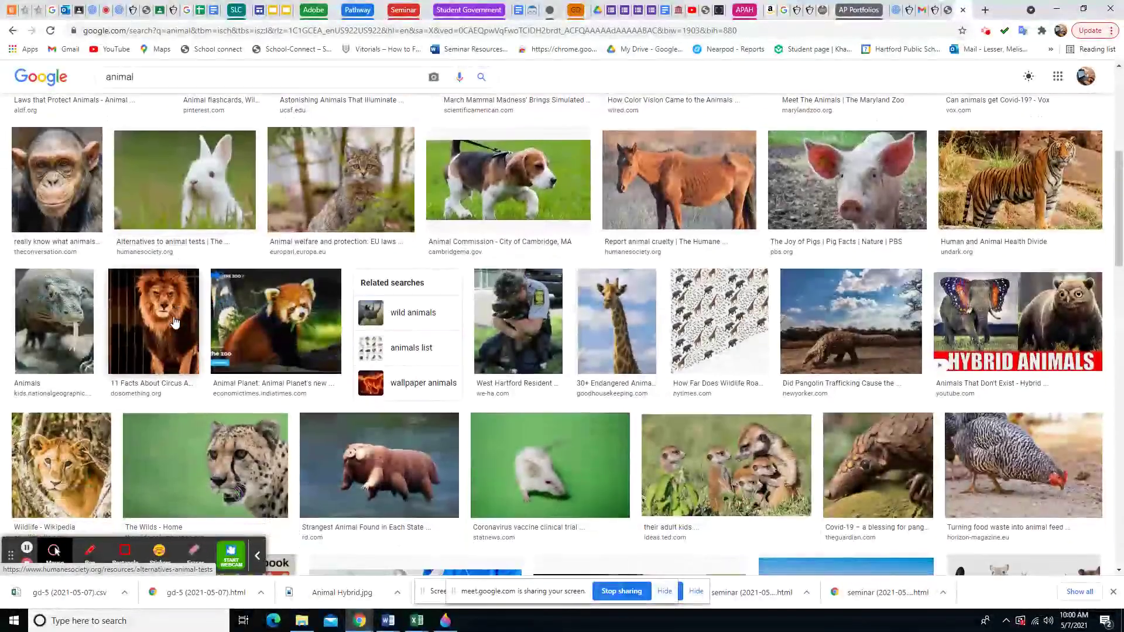
pyautogui.scroll(-5, 173, 321)
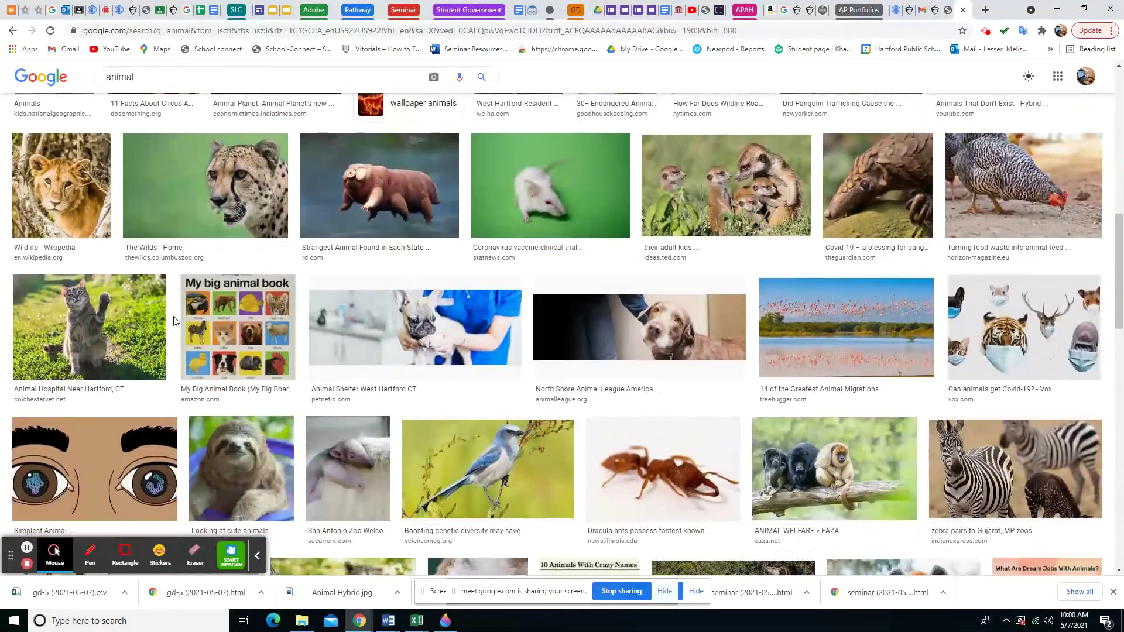
pyautogui.scroll(10, 173, 320)
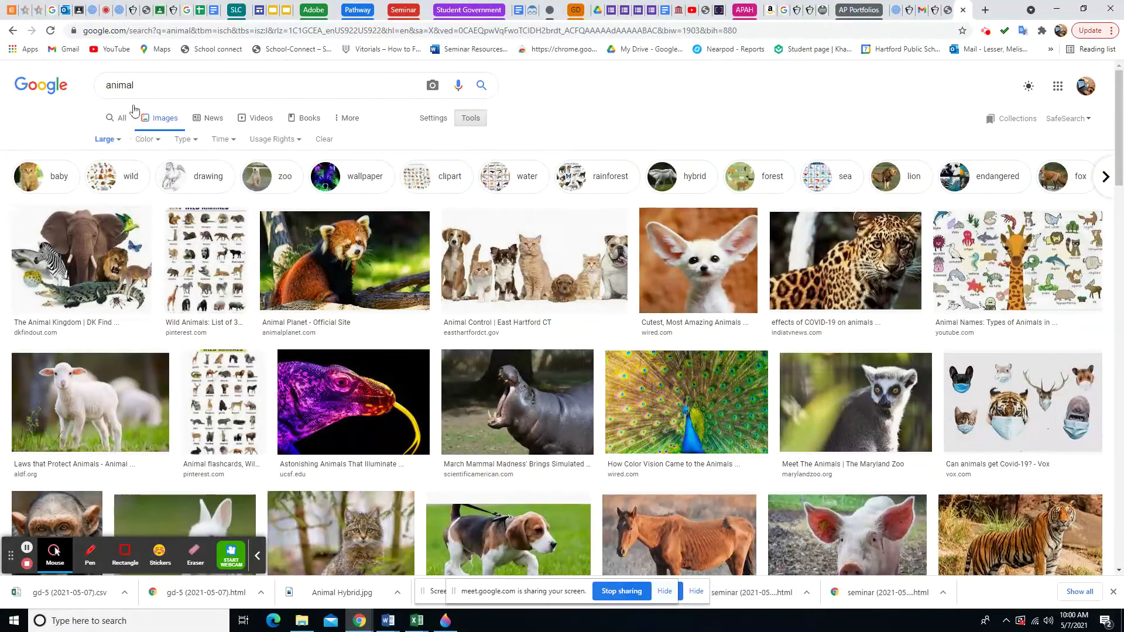
# Search for 'stock photography' and view the ordinary web results
pyautogui.click(136, 88)
pyautogui.doubleClick(136, 88)
pyautogui.write('s')
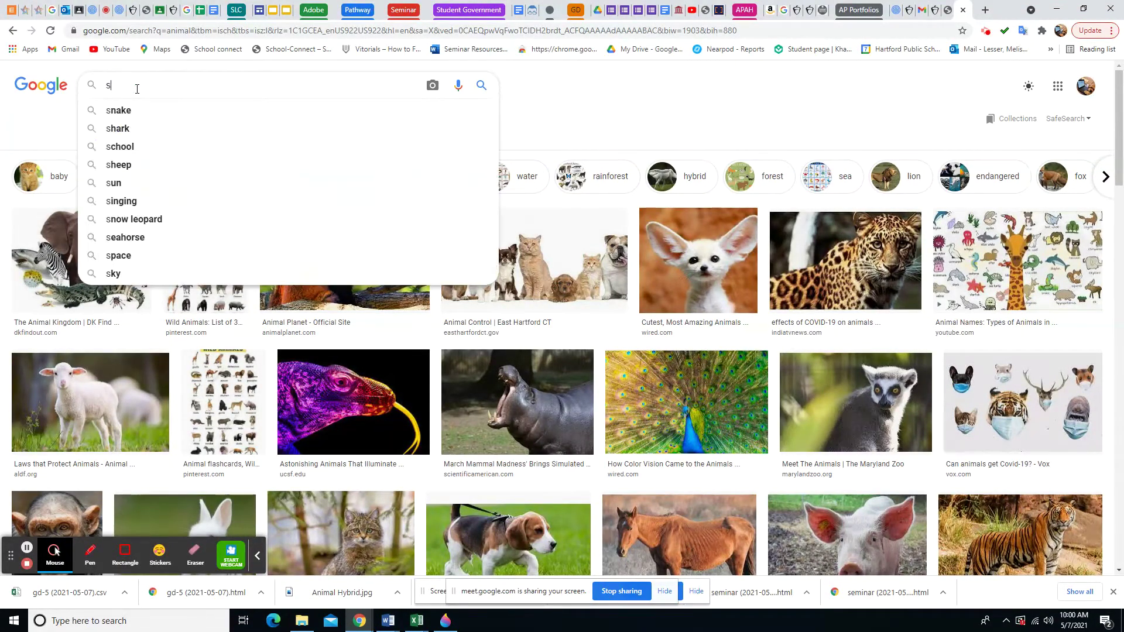
pyautogui.write('tock photography')
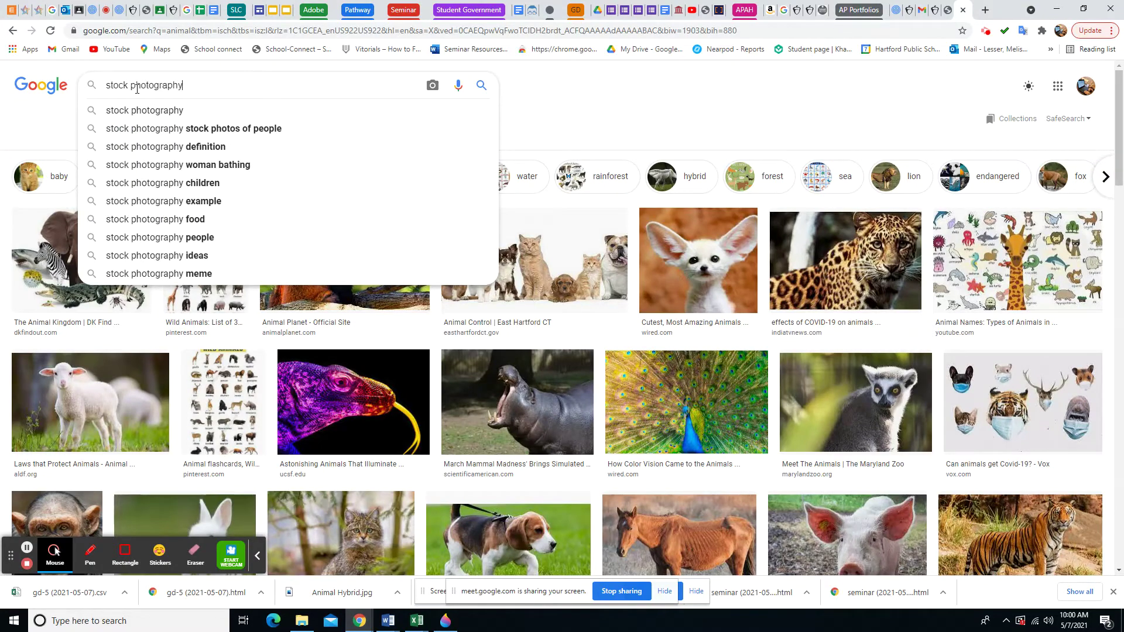
pyautogui.press('Return')
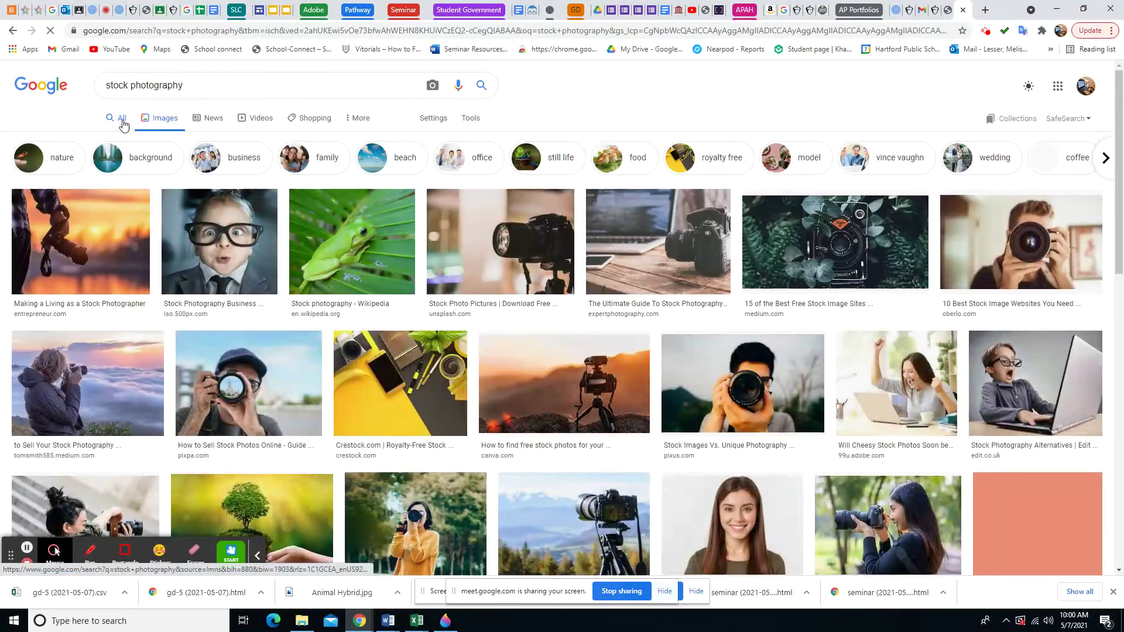
pyautogui.click(123, 122)
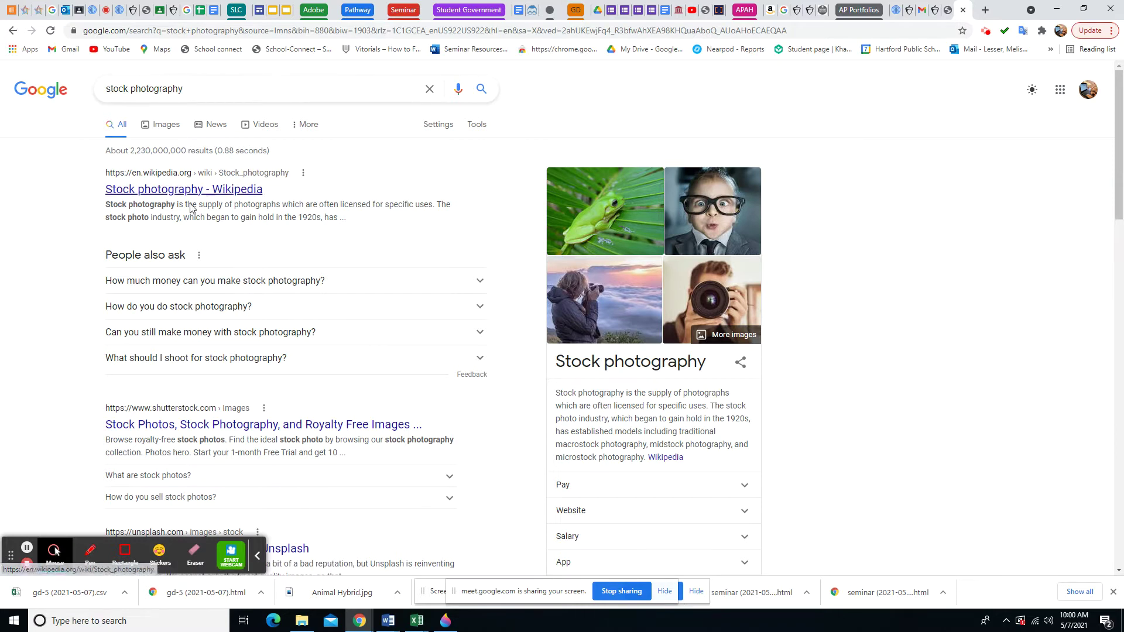
# Replace the query with 'getty' and run the search
pyautogui.doubleClick(187, 88)
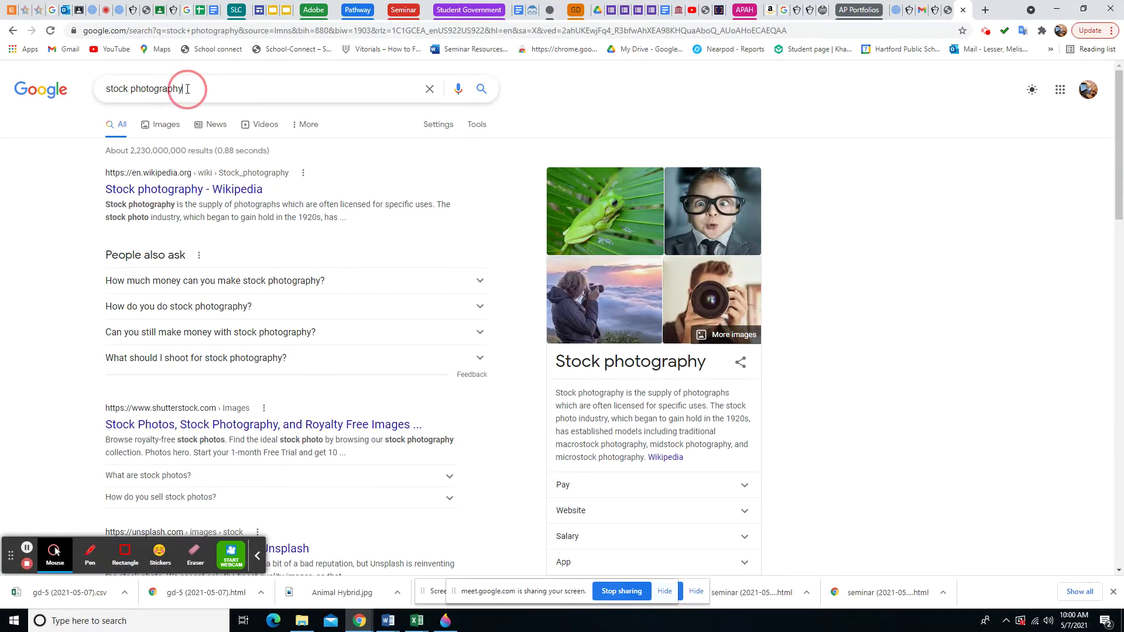
pyautogui.tripleClick(187, 88)
pyautogui.write('getty')
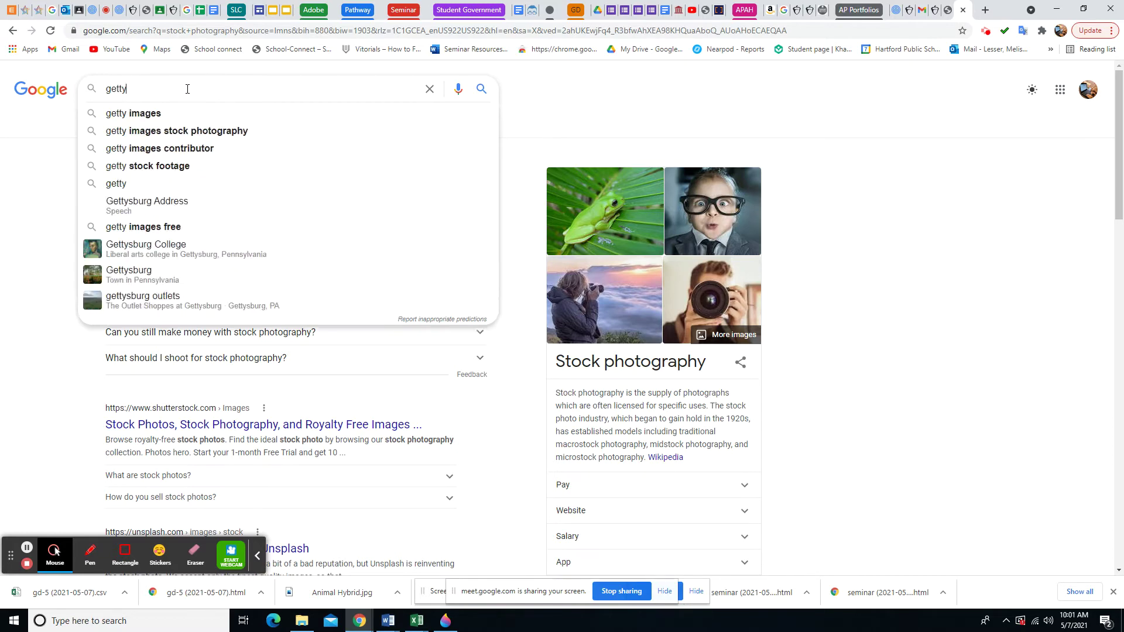
pyautogui.press('Return')
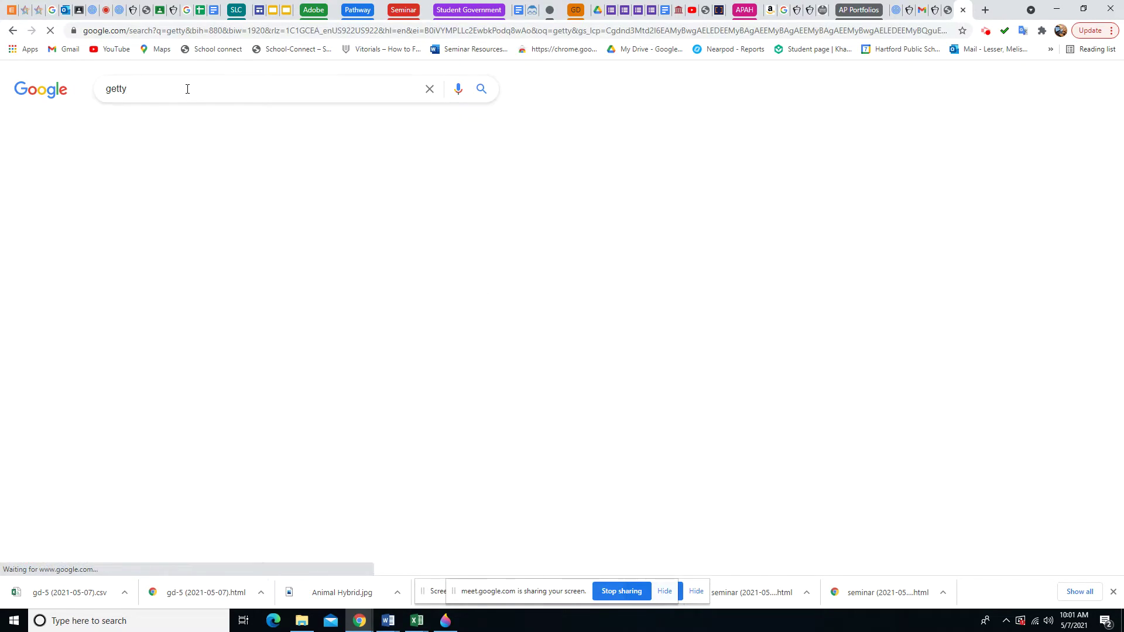
# Open Getty Images and rerun the recent 'animals' search
pyautogui.click(175, 188)
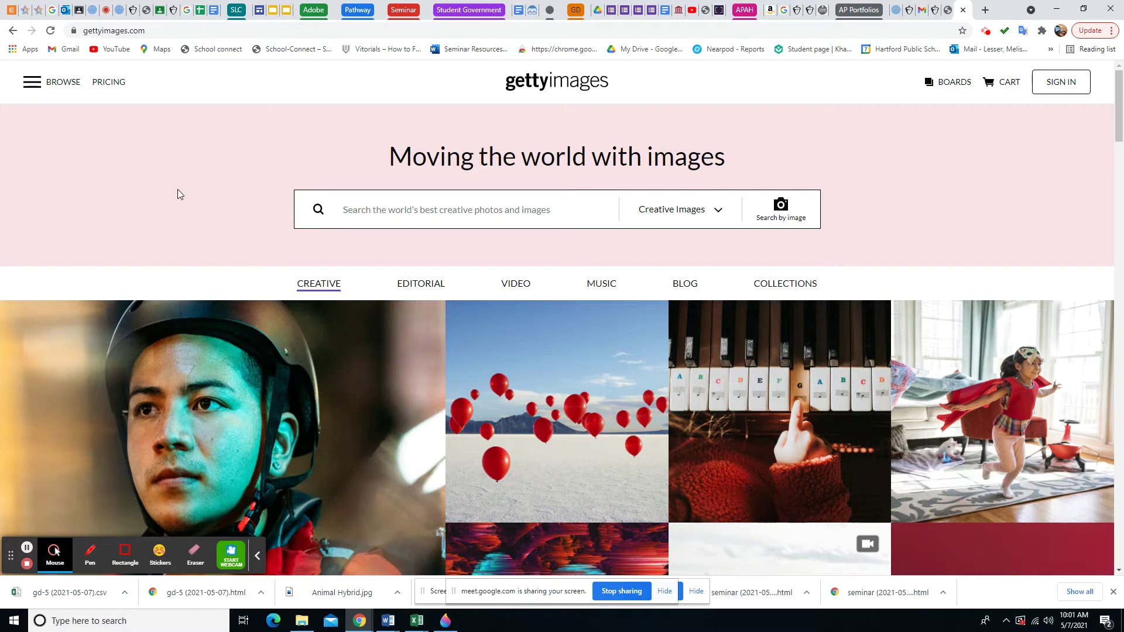
pyautogui.click(367, 212)
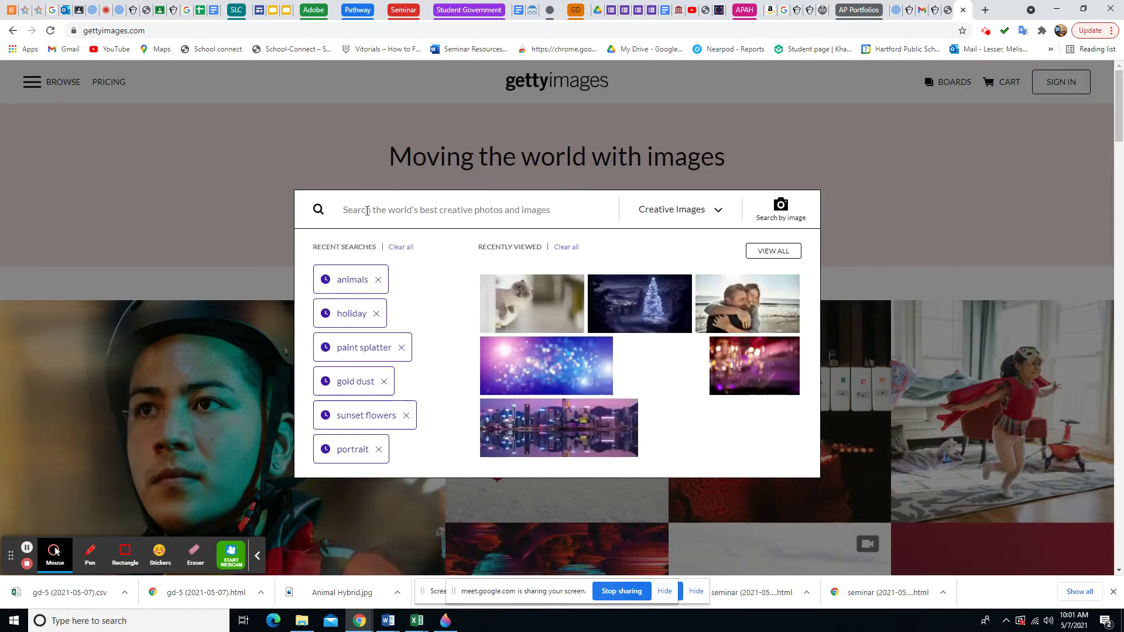
pyautogui.click(351, 281)
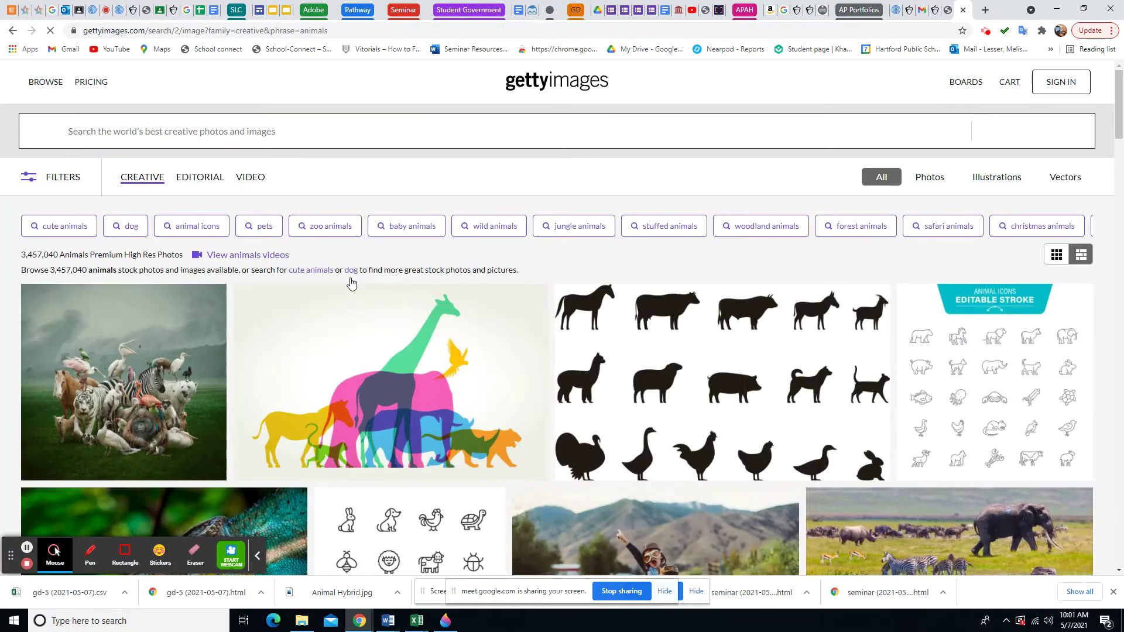
pyautogui.scroll(-2, 515, 326)
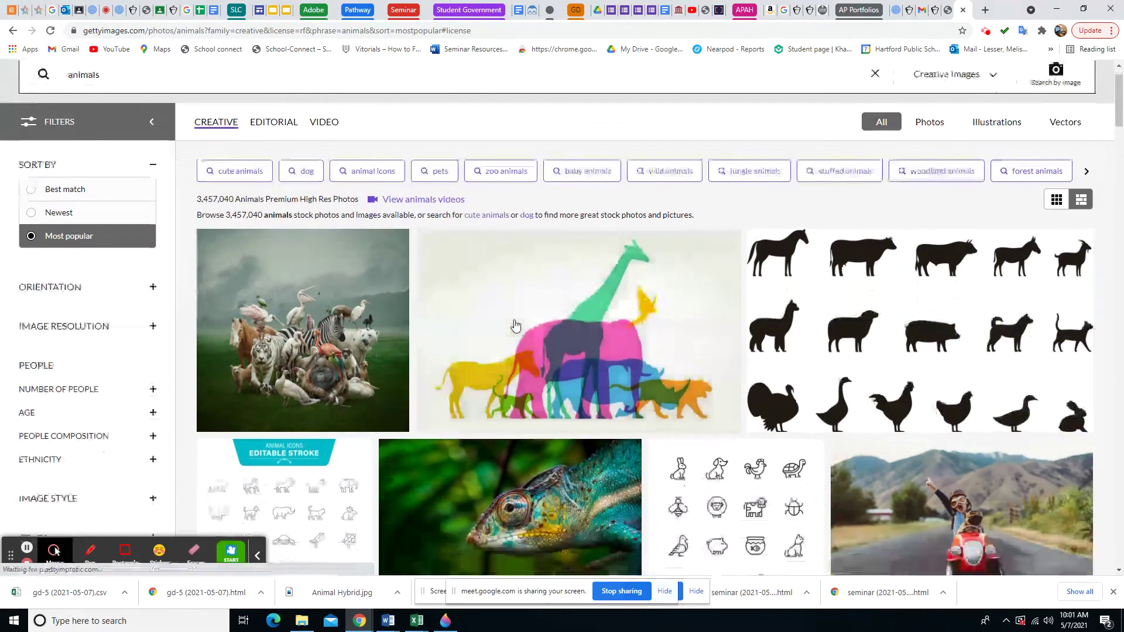
# Scroll the animal results until the elephant seals and dachshund photos are in view
pyautogui.scroll(-7, 515, 326)
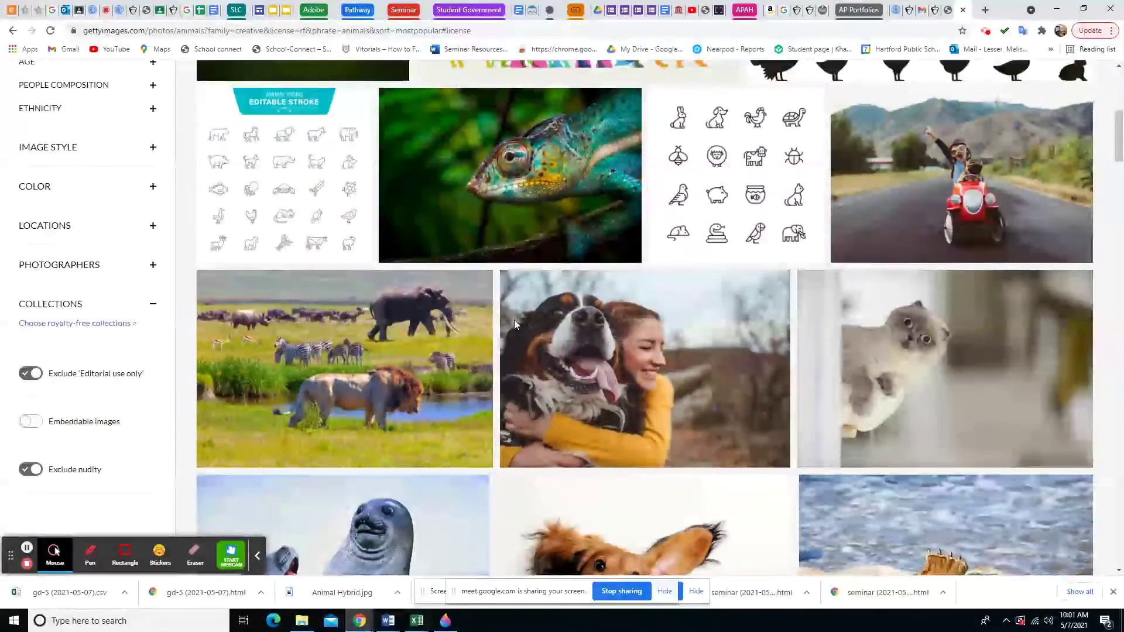
pyautogui.scroll(-4, 514, 323)
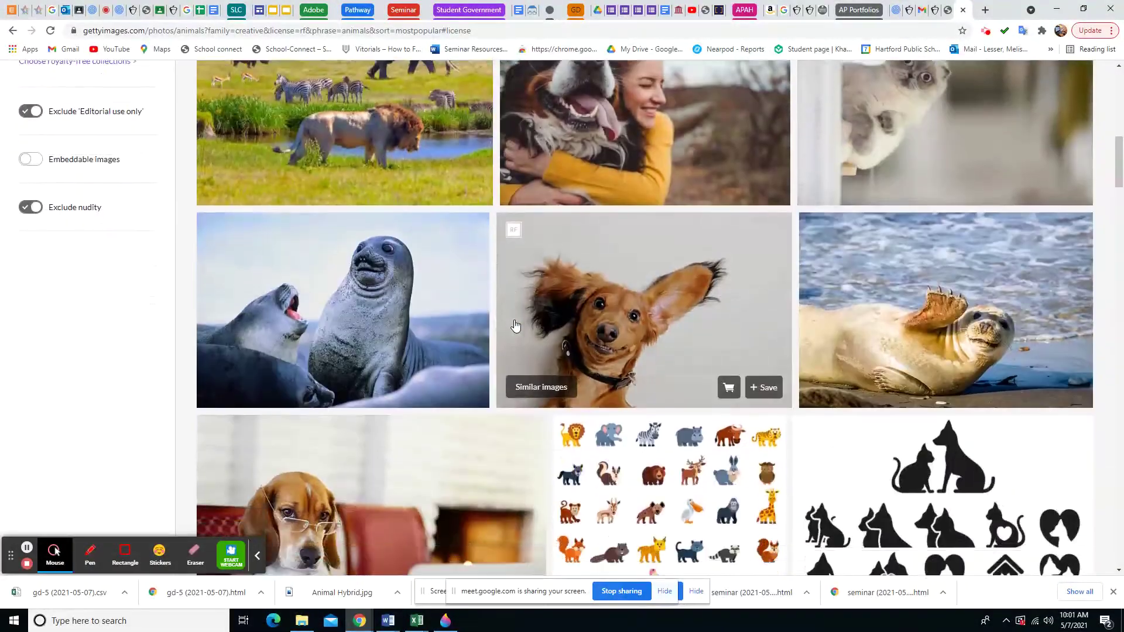
pyautogui.scroll(-5, 513, 324)
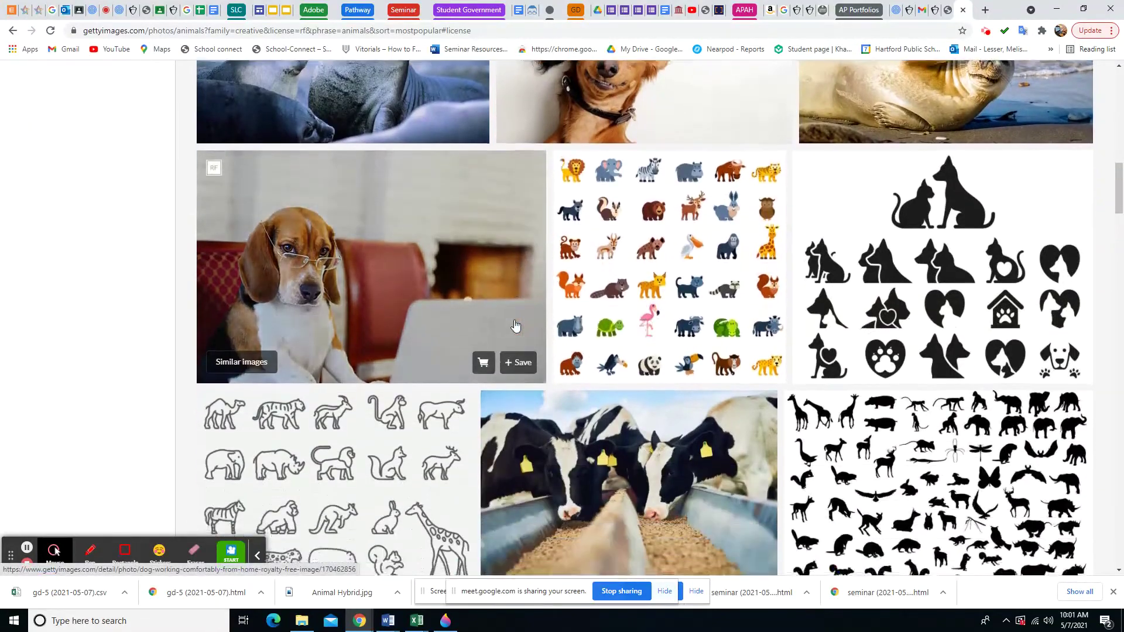
pyautogui.scroll(-8, 515, 325)
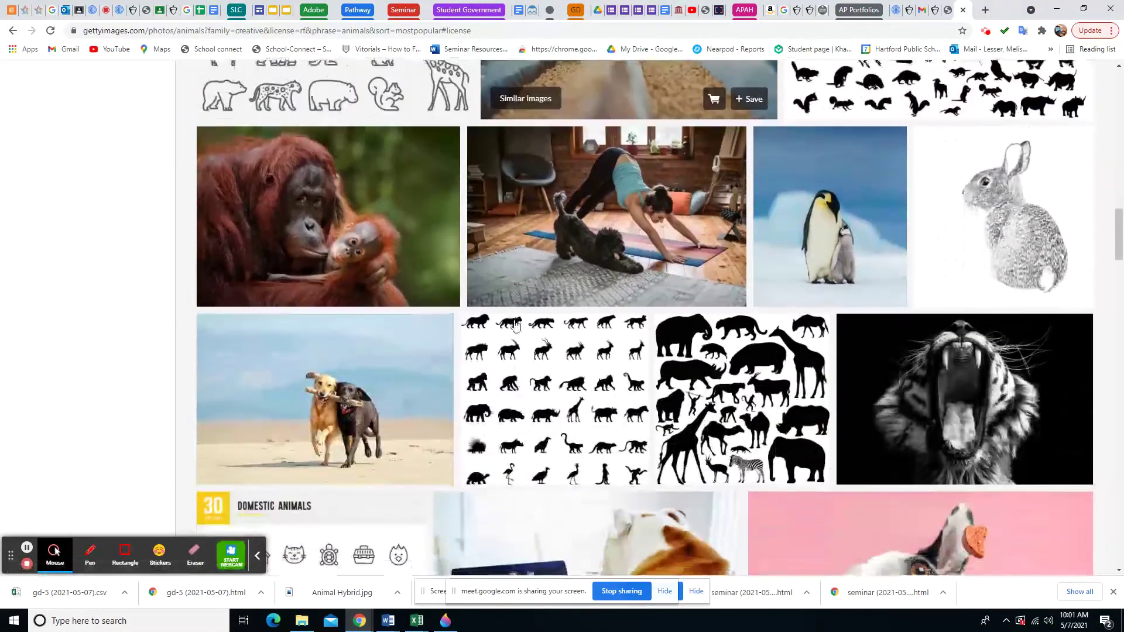
pyautogui.scroll(-5, 515, 325)
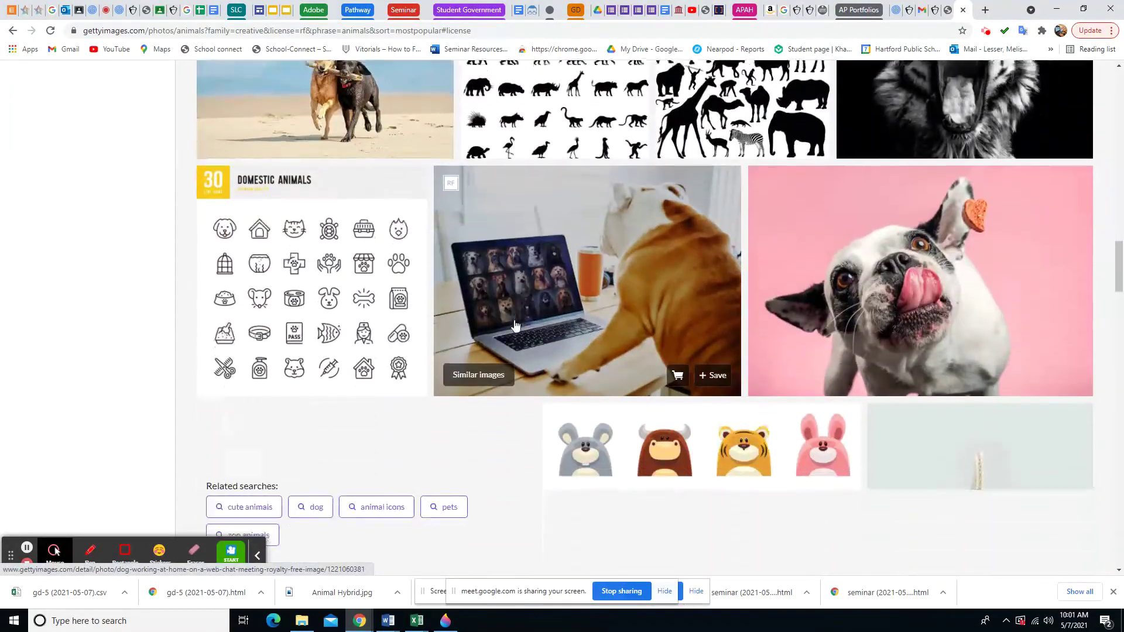
pyautogui.scroll(-7, 515, 326)
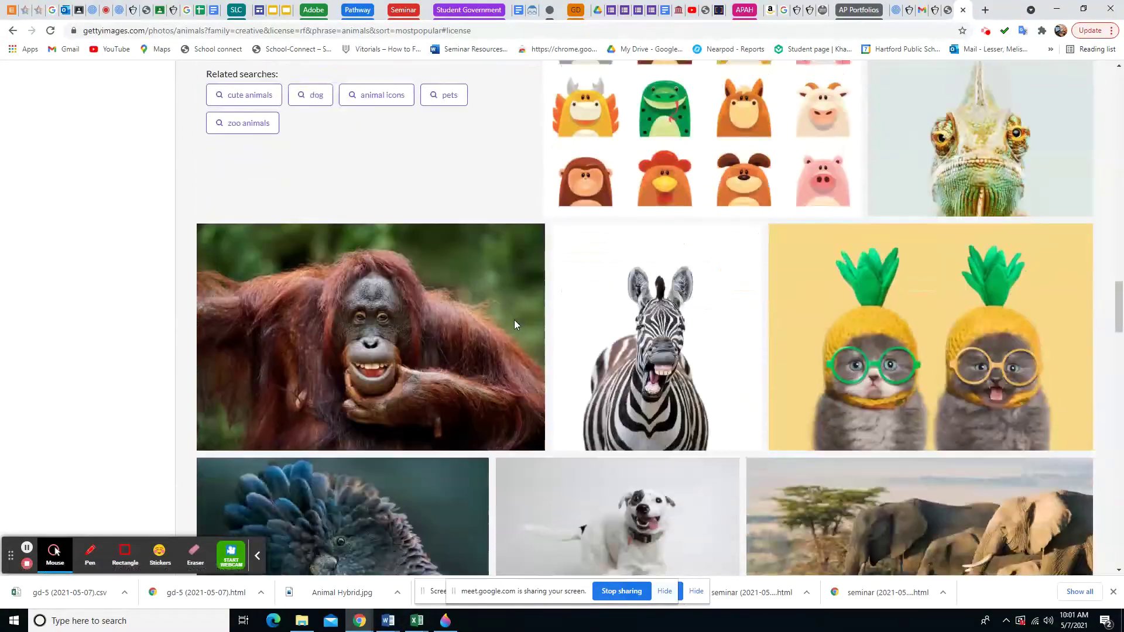
pyautogui.scroll(-7, 515, 326)
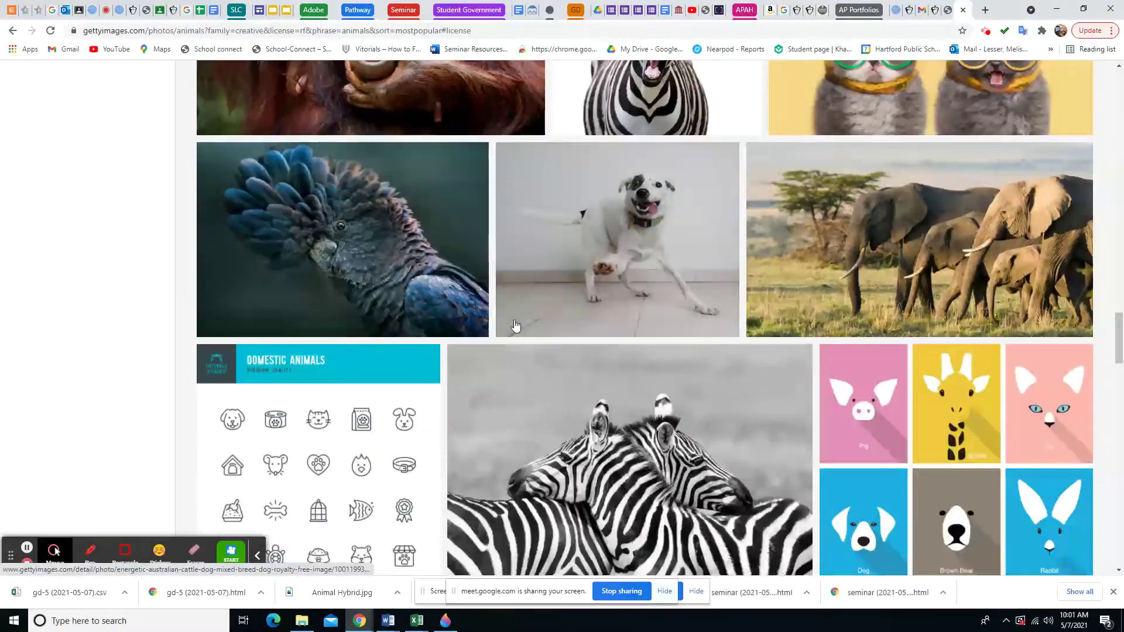
pyautogui.scroll(-7, 515, 326)
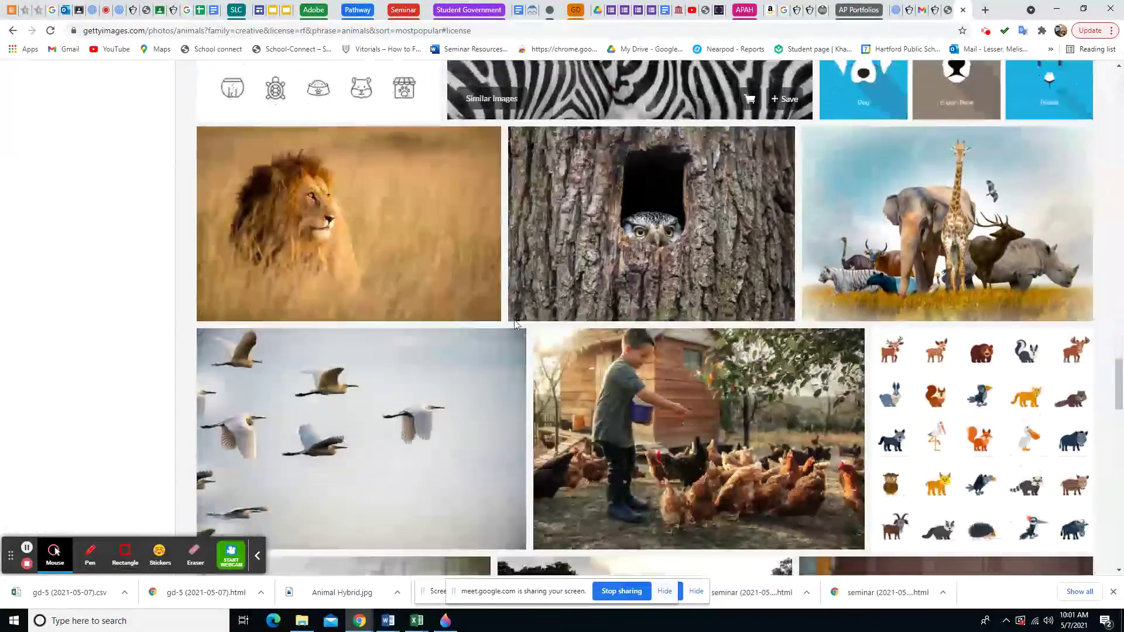
pyautogui.scroll(-8, 515, 325)
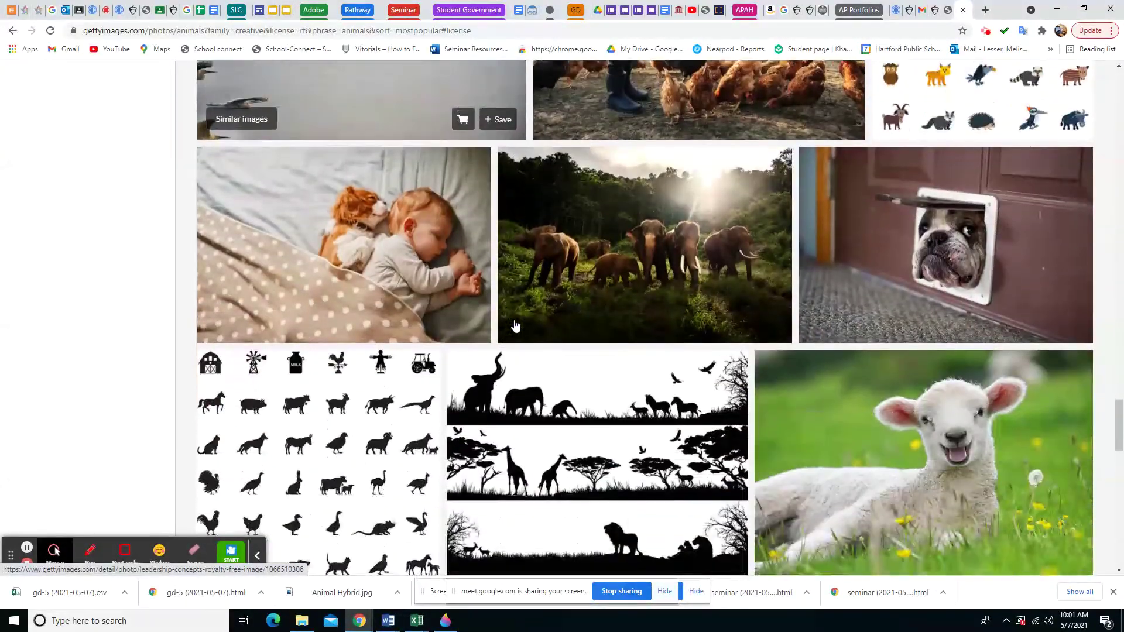
pyautogui.scroll(-8, 514, 326)
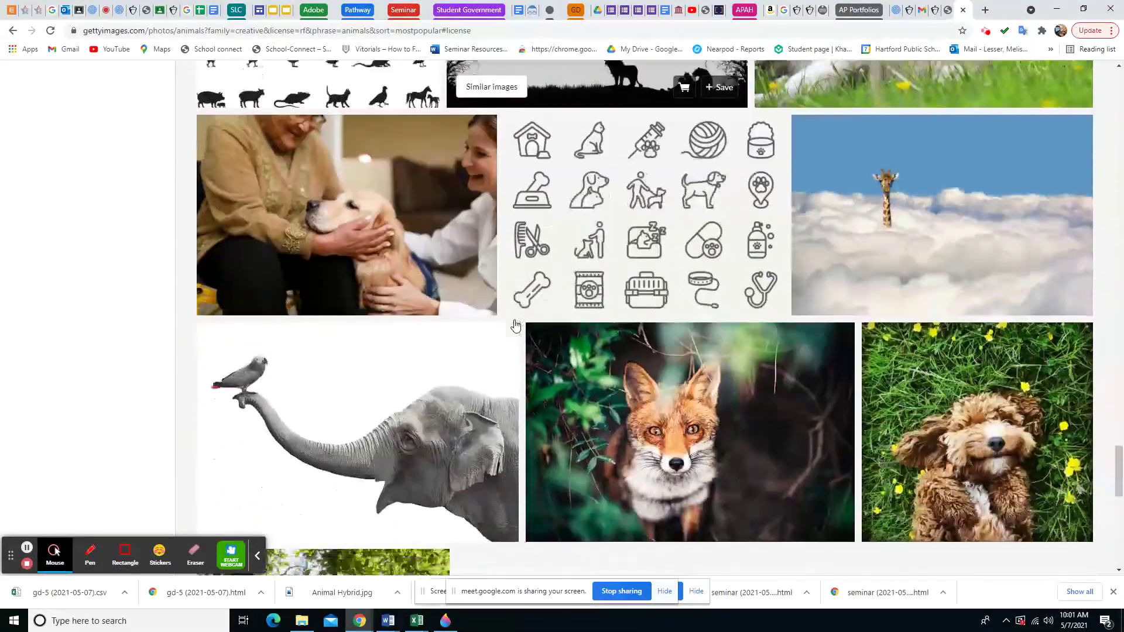
pyautogui.scroll(-3, 514, 320)
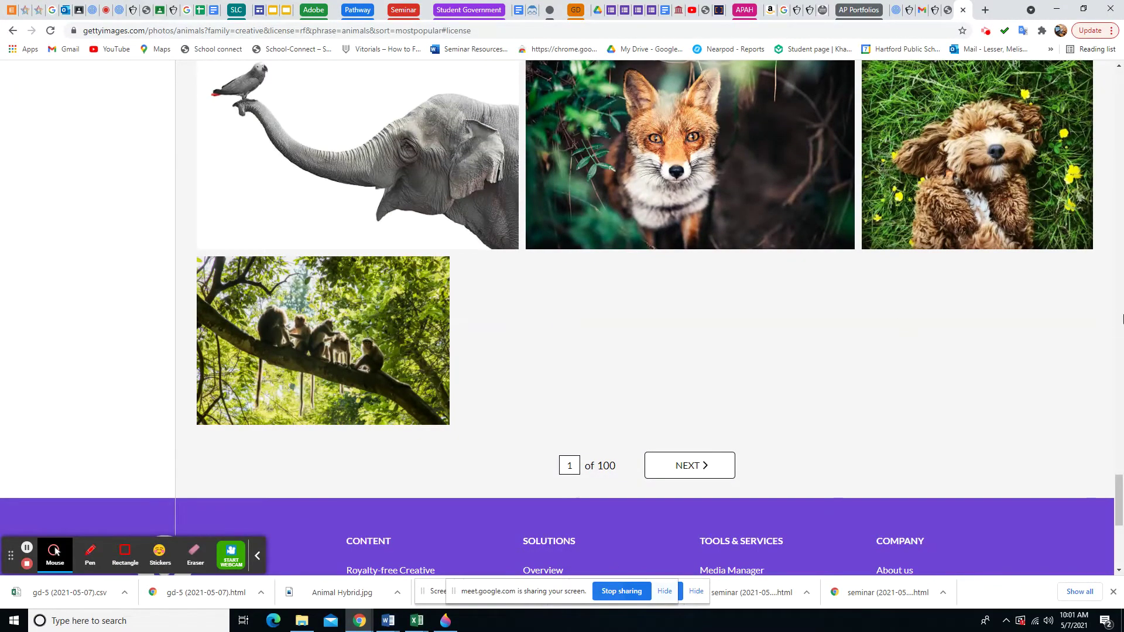
pyautogui.scroll(7, 1014, 410)
pyautogui.scroll(7, 1014, 410)
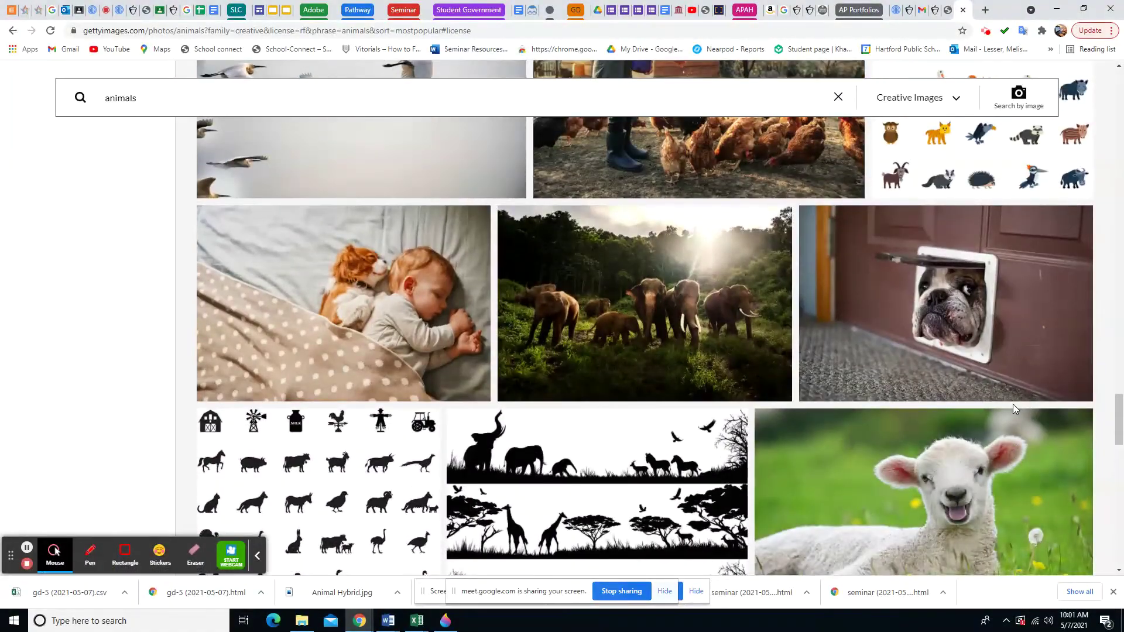
pyautogui.scroll(-7, 1014, 409)
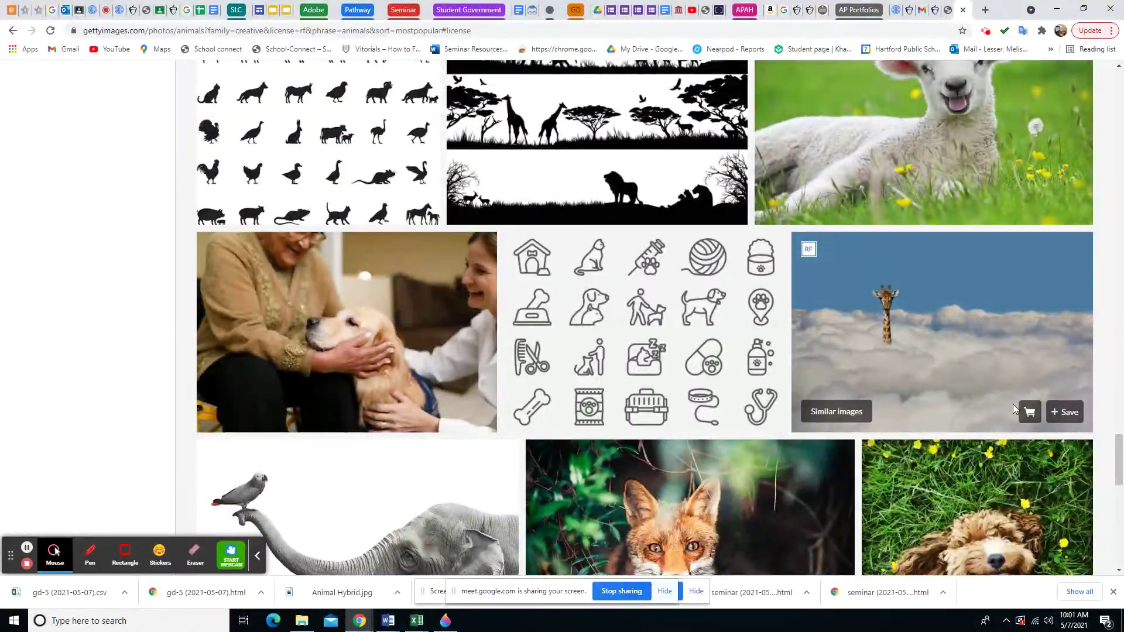
pyautogui.scroll(-7, 1013, 408)
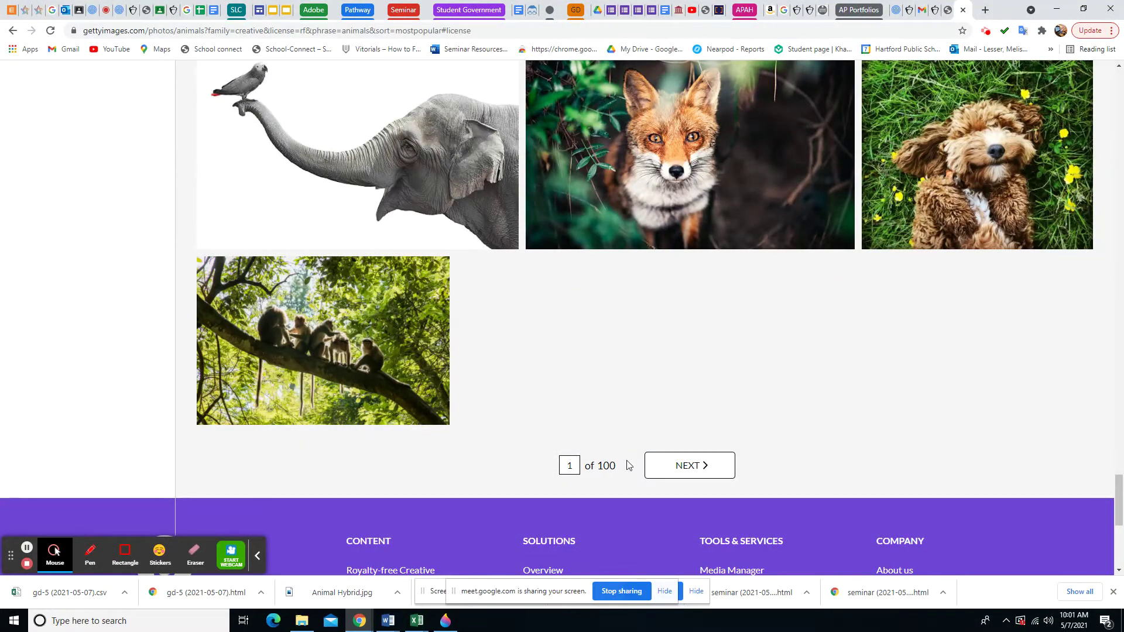
pyautogui.scroll(15, 627, 465)
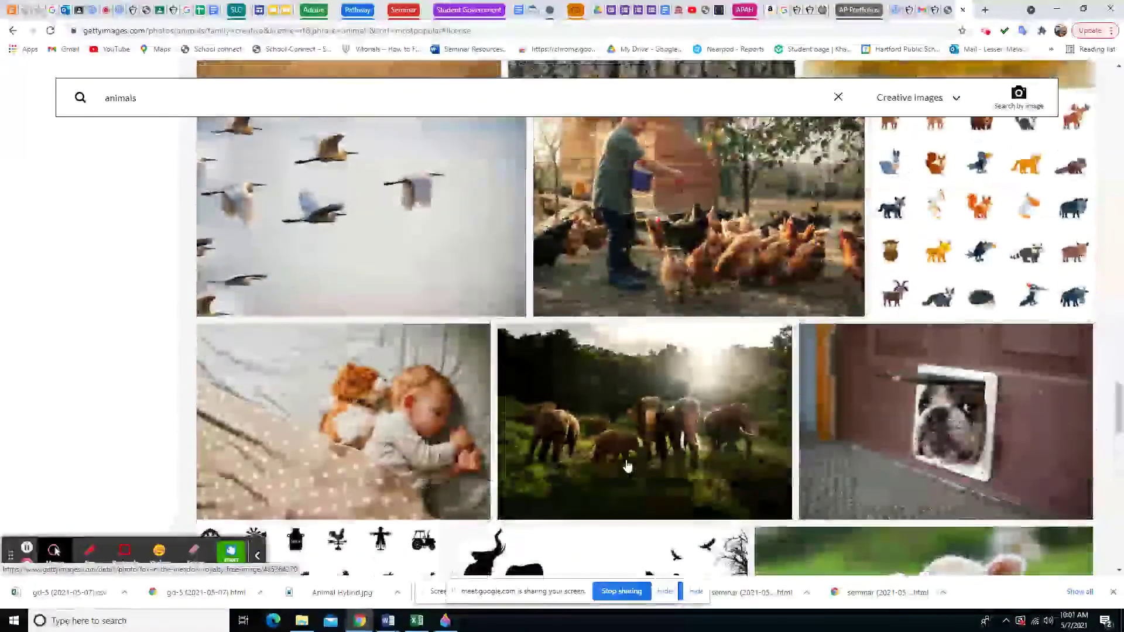
pyautogui.scroll(-10, 627, 465)
pyautogui.scroll(8, 628, 465)
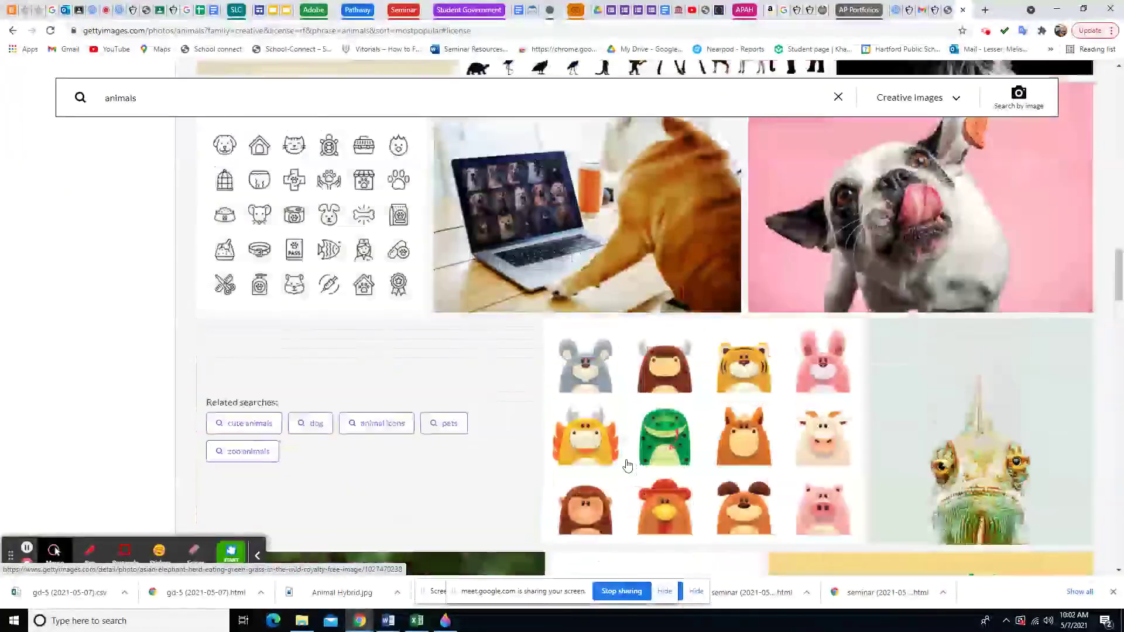
pyautogui.scroll(12, 627, 466)
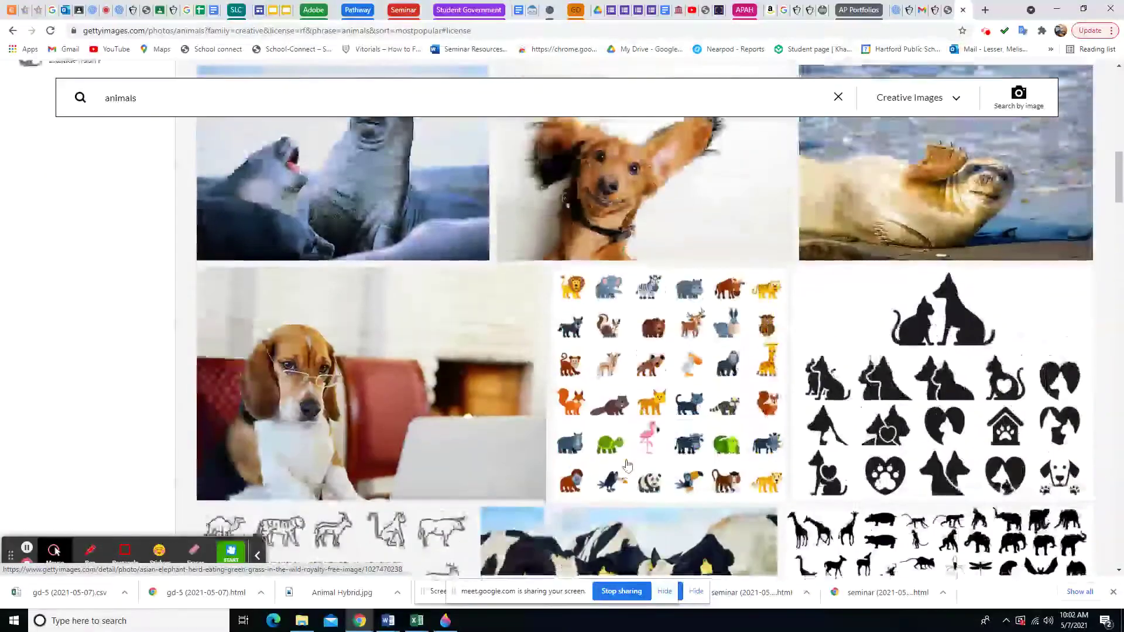
pyautogui.scroll(4, 627, 465)
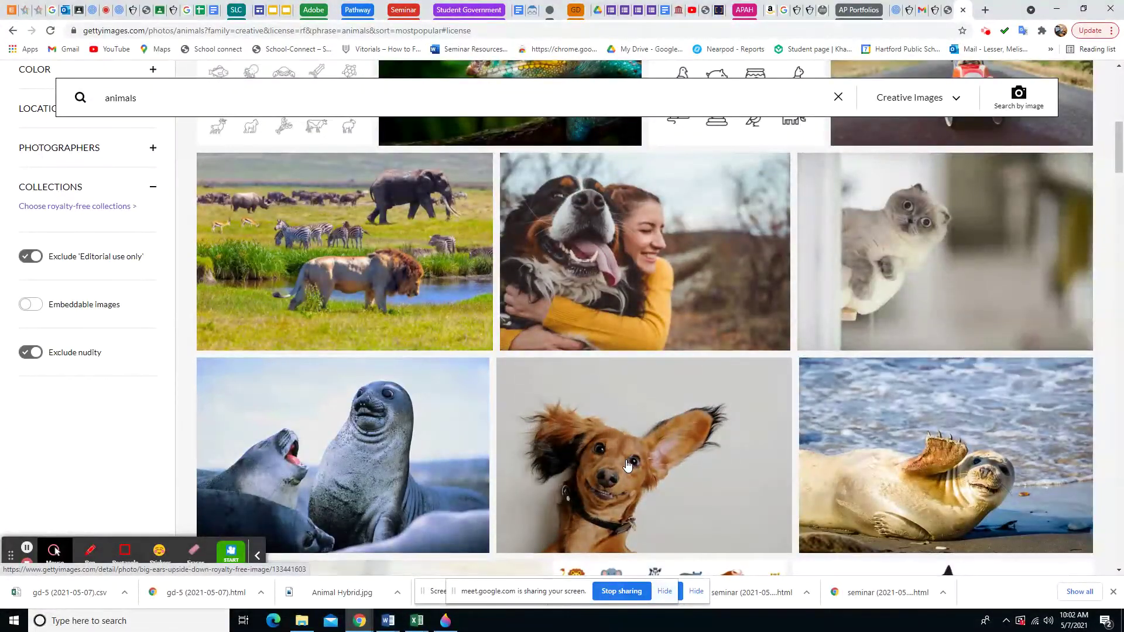
pyautogui.moveTo(627, 466)
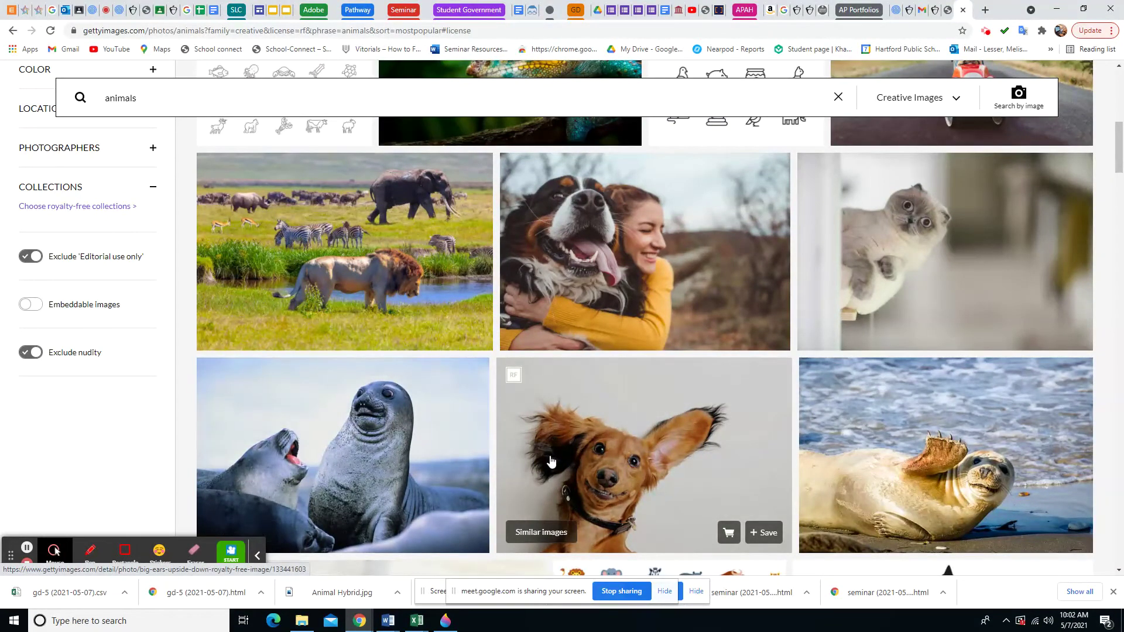
pyautogui.scroll(-1, 550, 462)
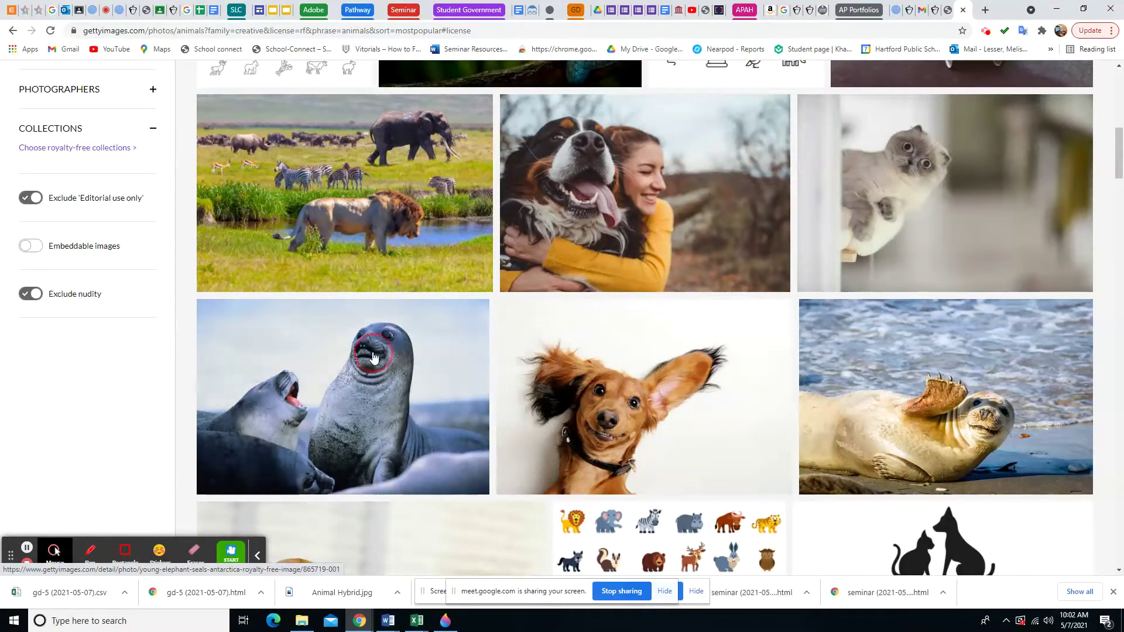
# Copy the elephant seals image and go to the Photopea site in a new tab
pyautogui.rightClick(373, 354)
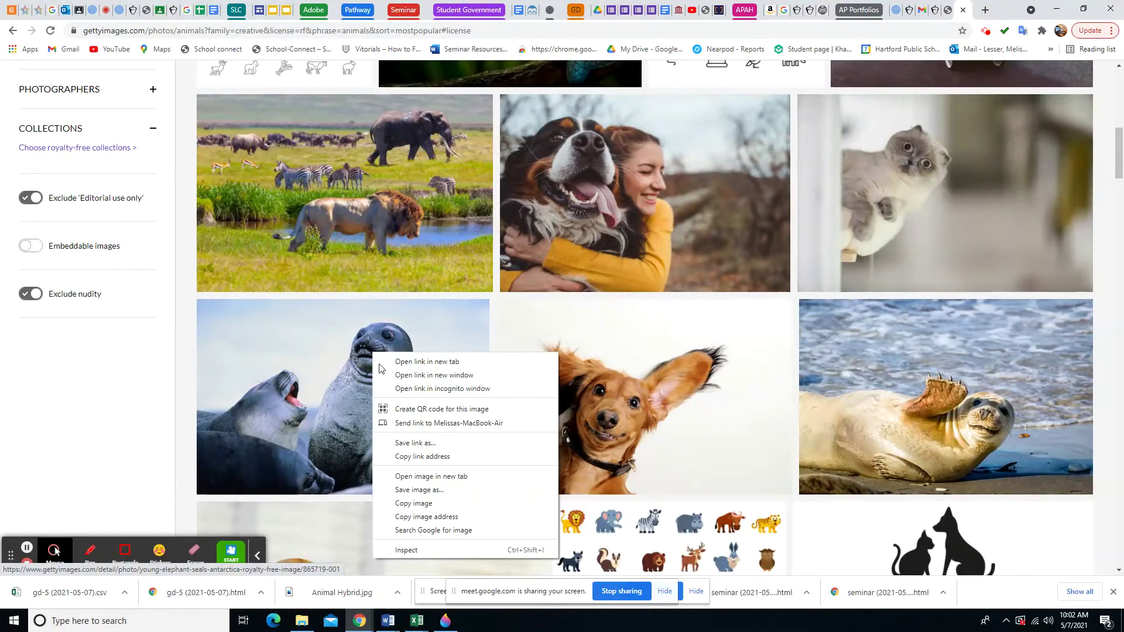
pyautogui.click(402, 504)
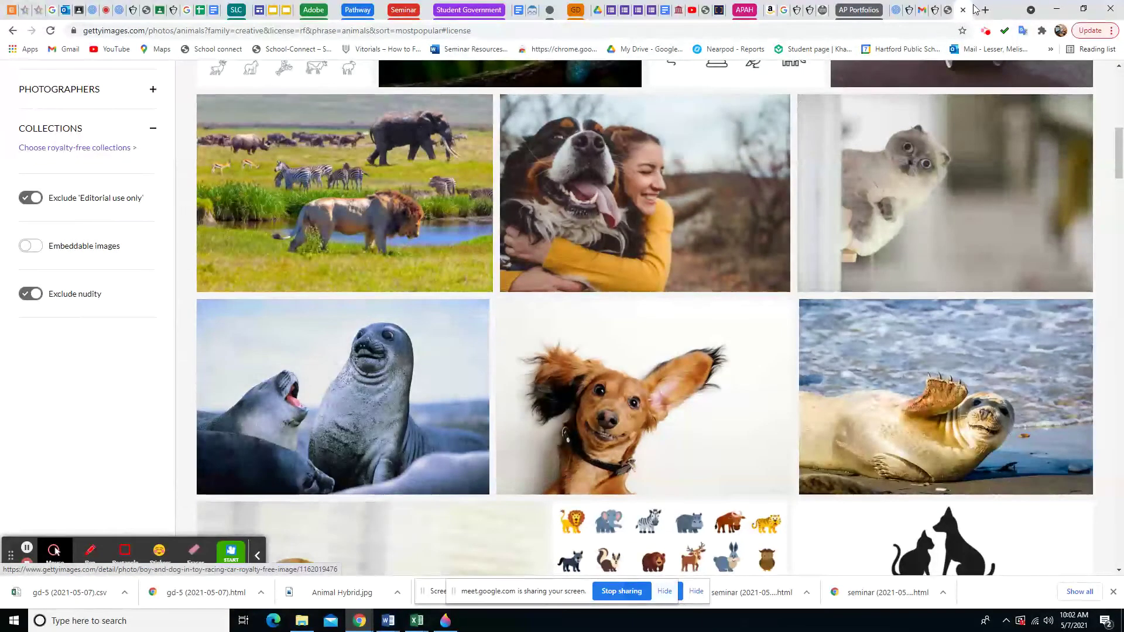
pyautogui.click(985, 10)
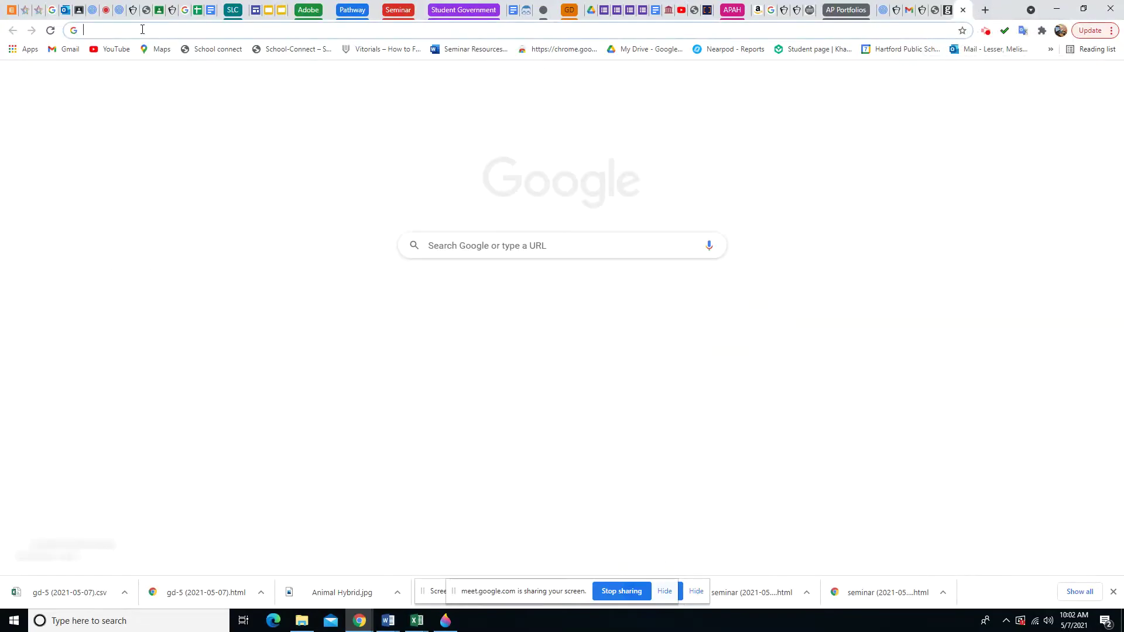
pyautogui.write('photopea.com')
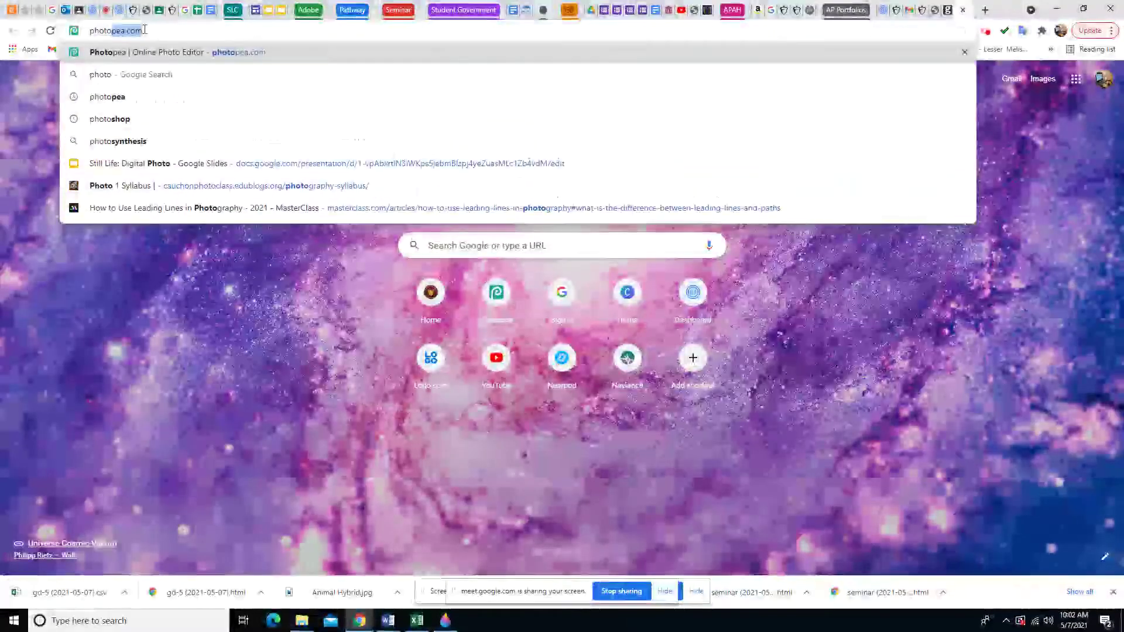
pyautogui.press('Return')
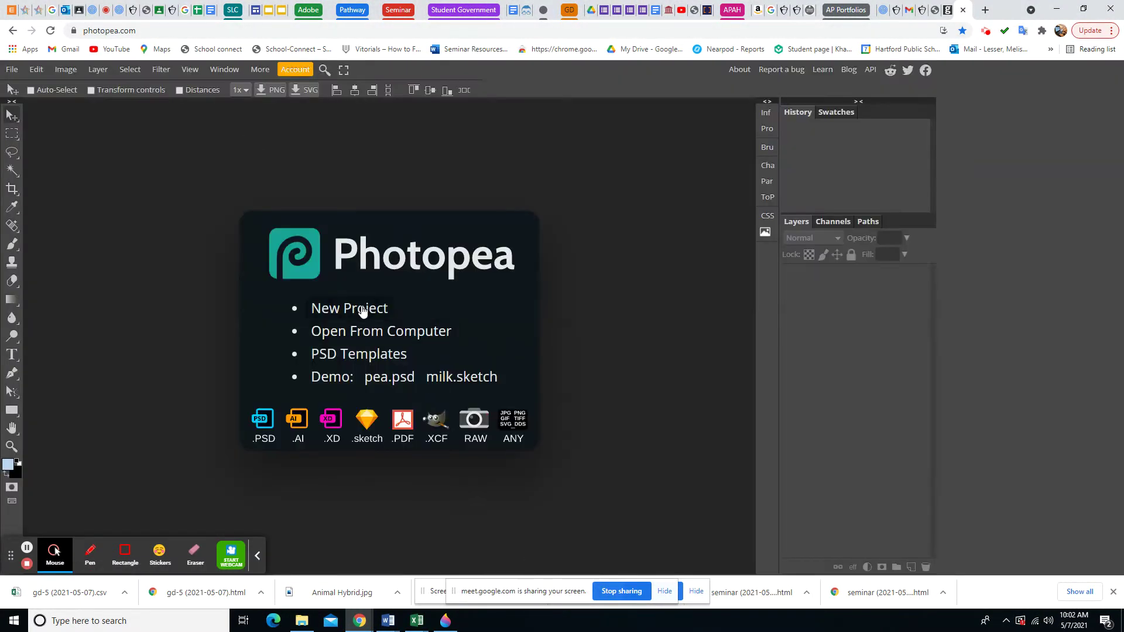
# Start a new 'Animal Hybrid #2' project measured in inches (8.50 × 5.69), then return to Getty Images
pyautogui.click(362, 311)
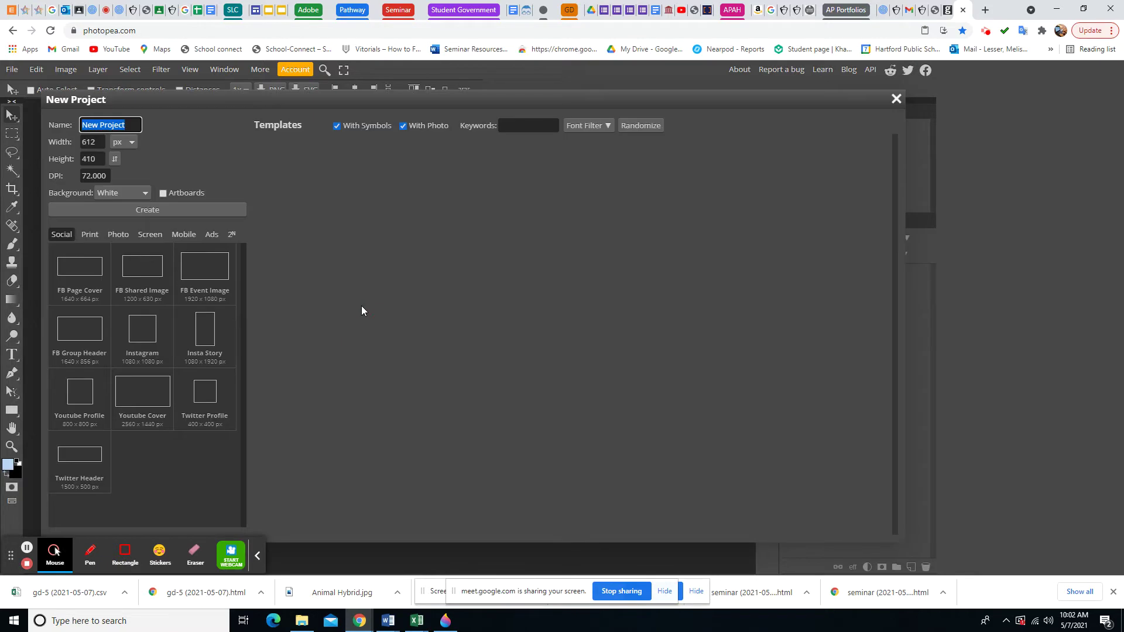
pyautogui.write('Animal')
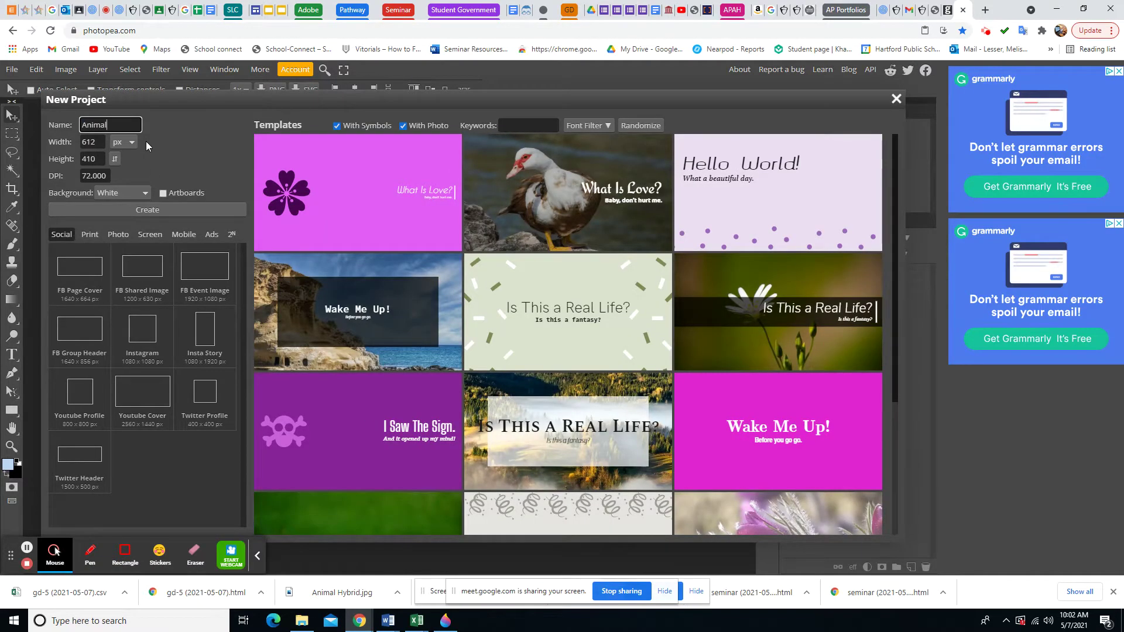
pyautogui.write(' Hybrid #2')
pyautogui.click(132, 143)
pyautogui.click(125, 189)
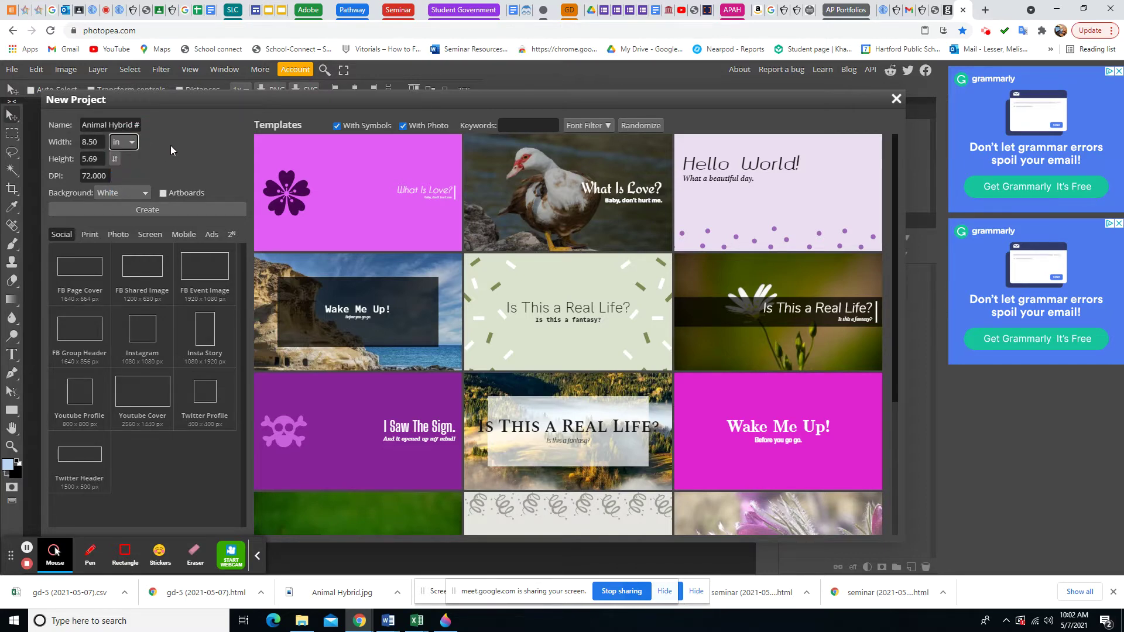
pyautogui.click(950, 14)
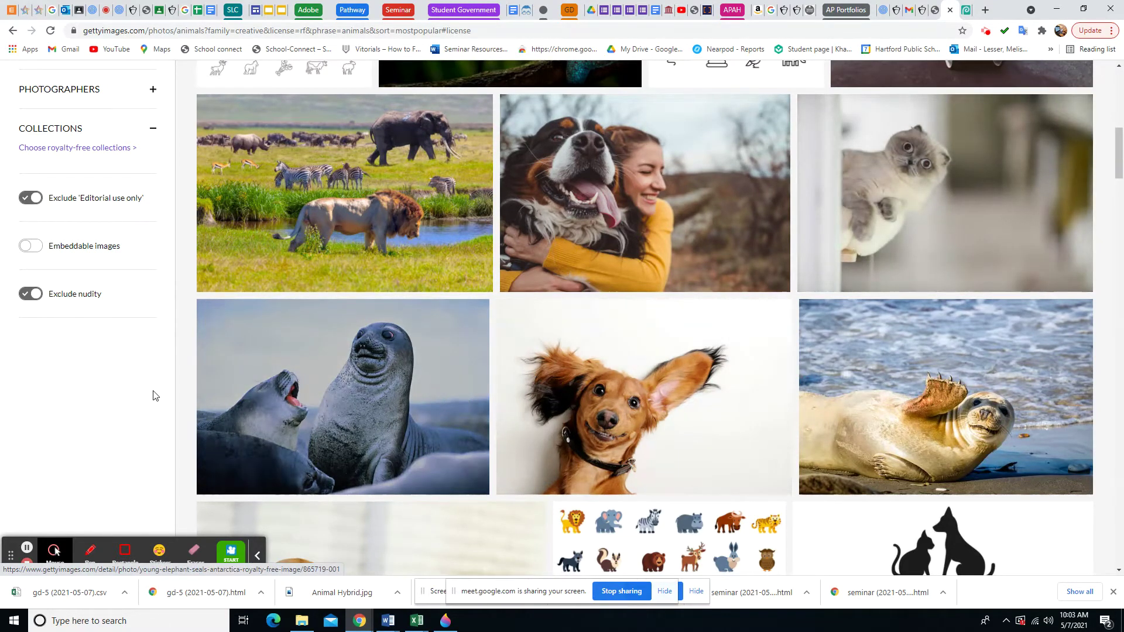
# Search the web for 'ganimals' in a new browser tab
pyautogui.click(254, 398)
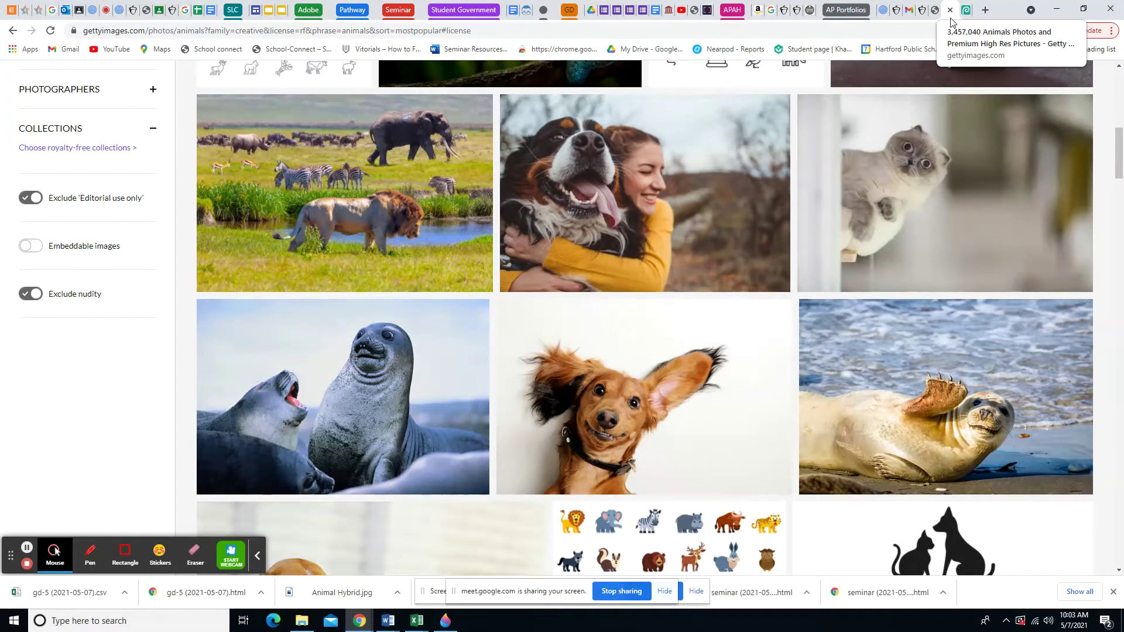
pyautogui.click(983, 12)
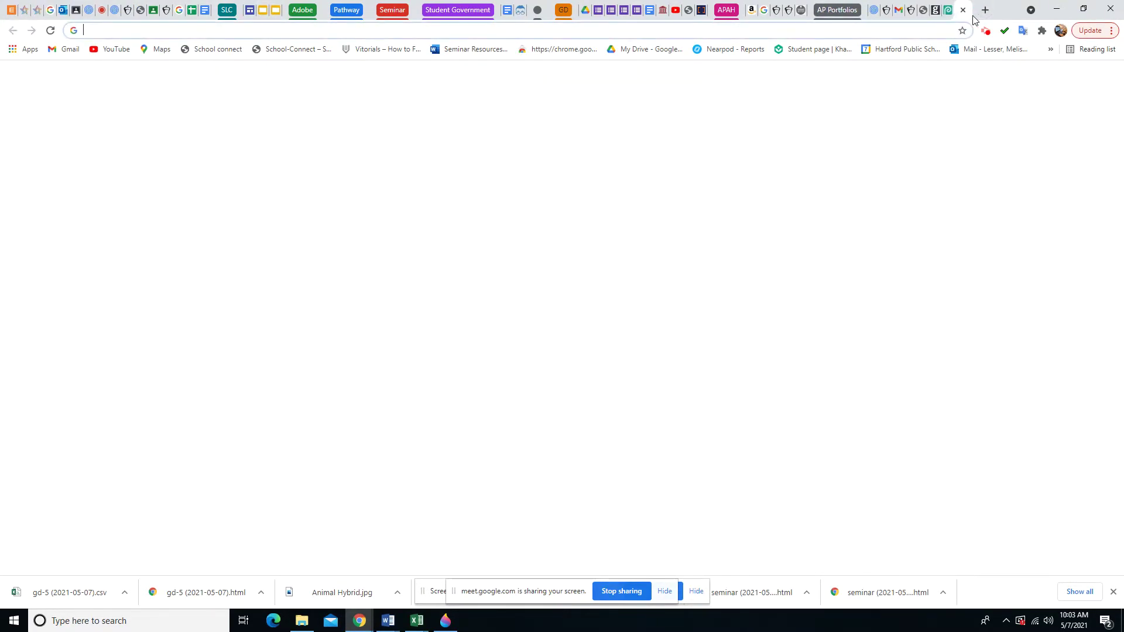
pyautogui.write('gani')
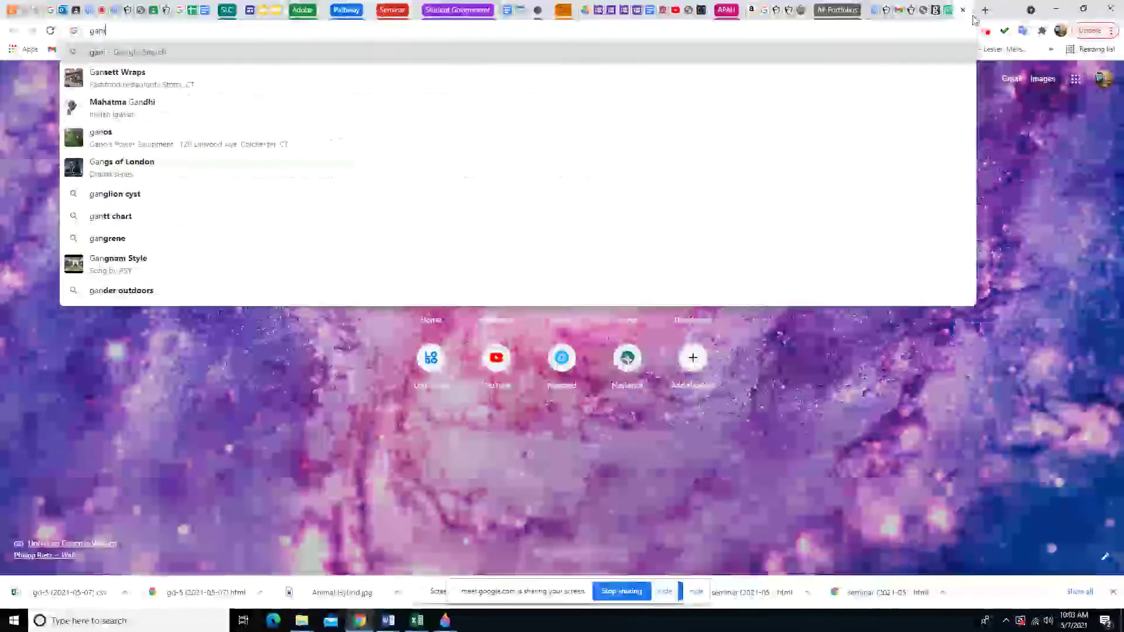
pyautogui.write('mals')
pyautogui.press('Return')
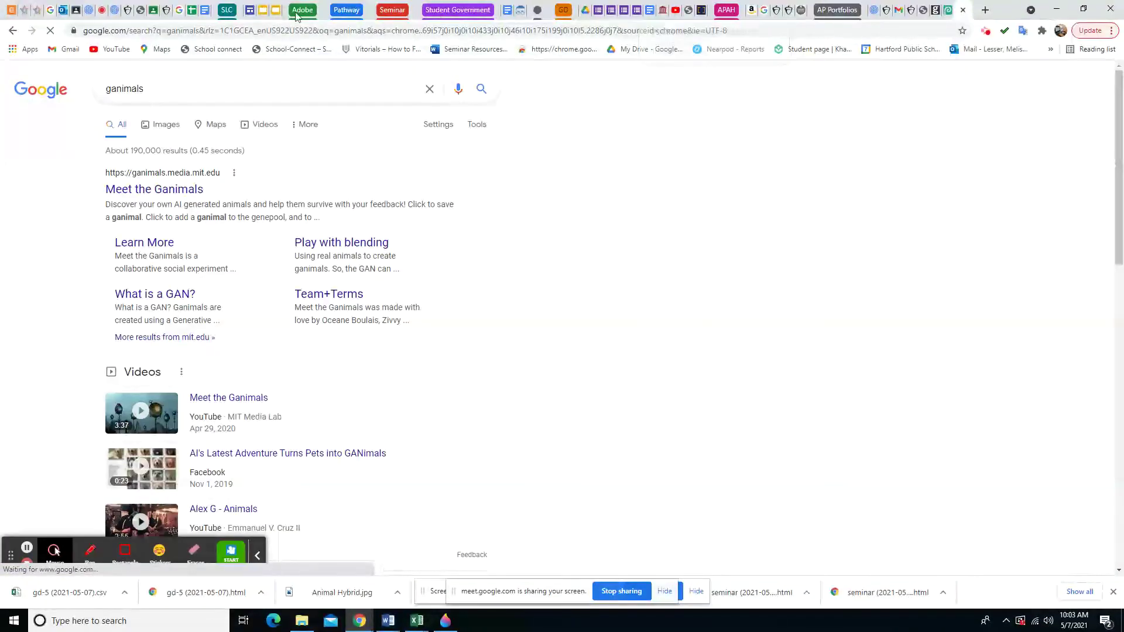
# Change the search to 'animal' and browse its image results
pyautogui.click(151, 88)
pyautogui.write('animal')
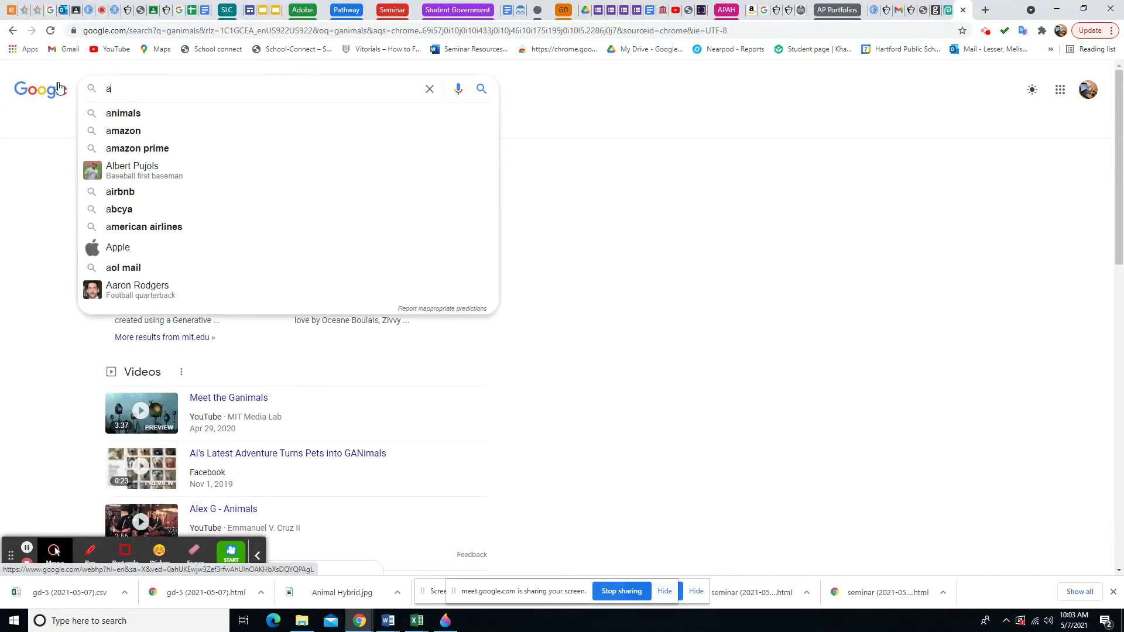
pyautogui.press('Return')
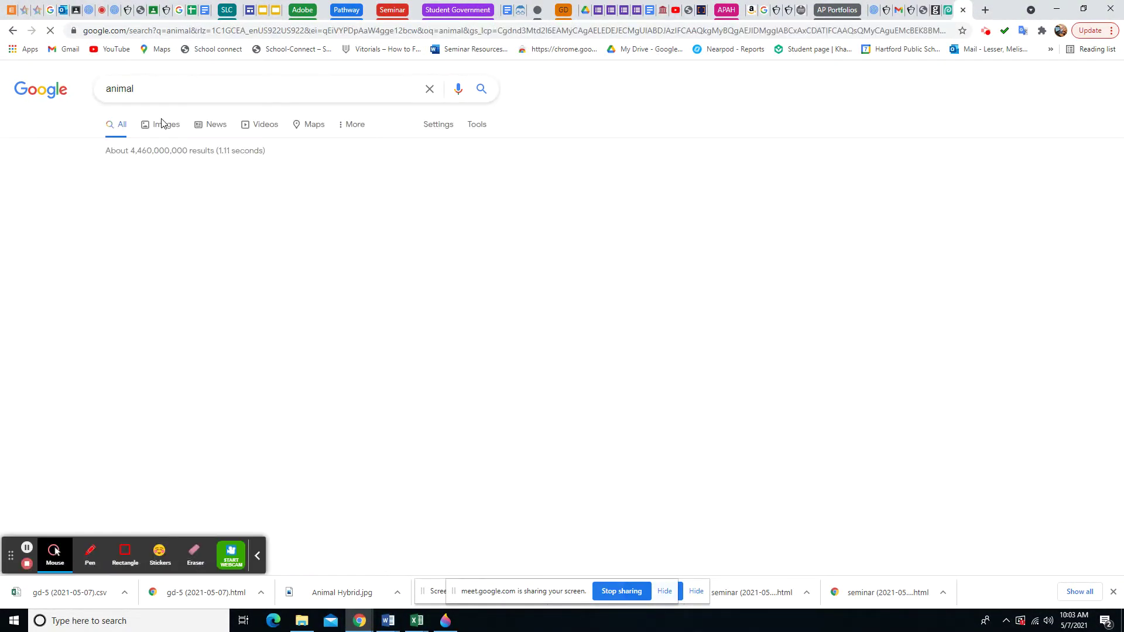
pyautogui.click(167, 126)
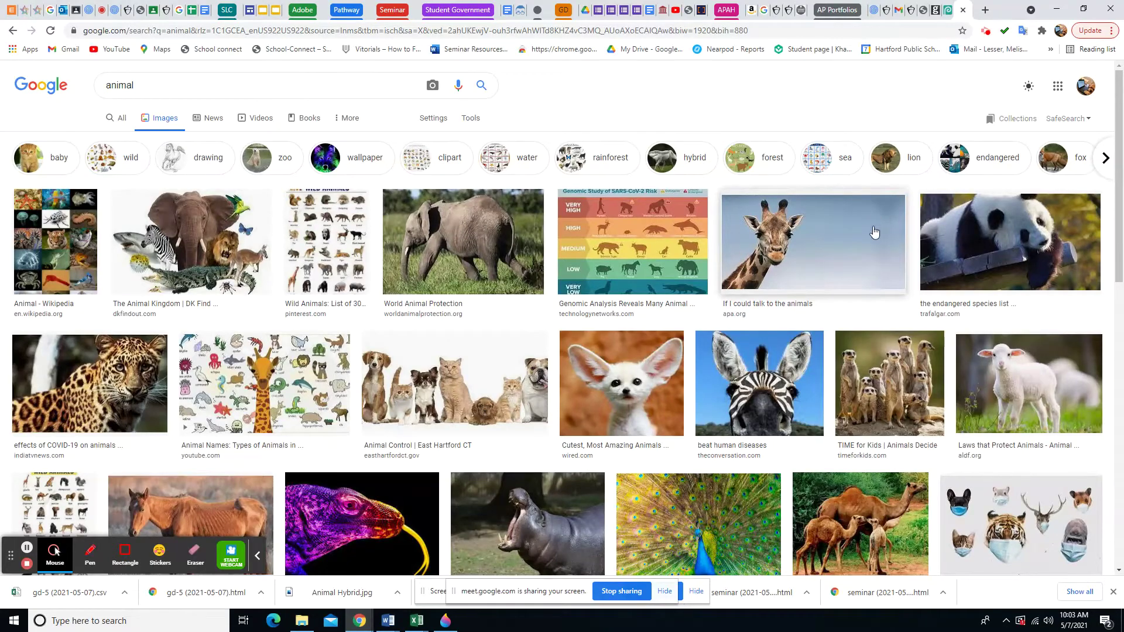
pyautogui.scroll(-2, 780, 324)
pyautogui.scroll(-5, 780, 322)
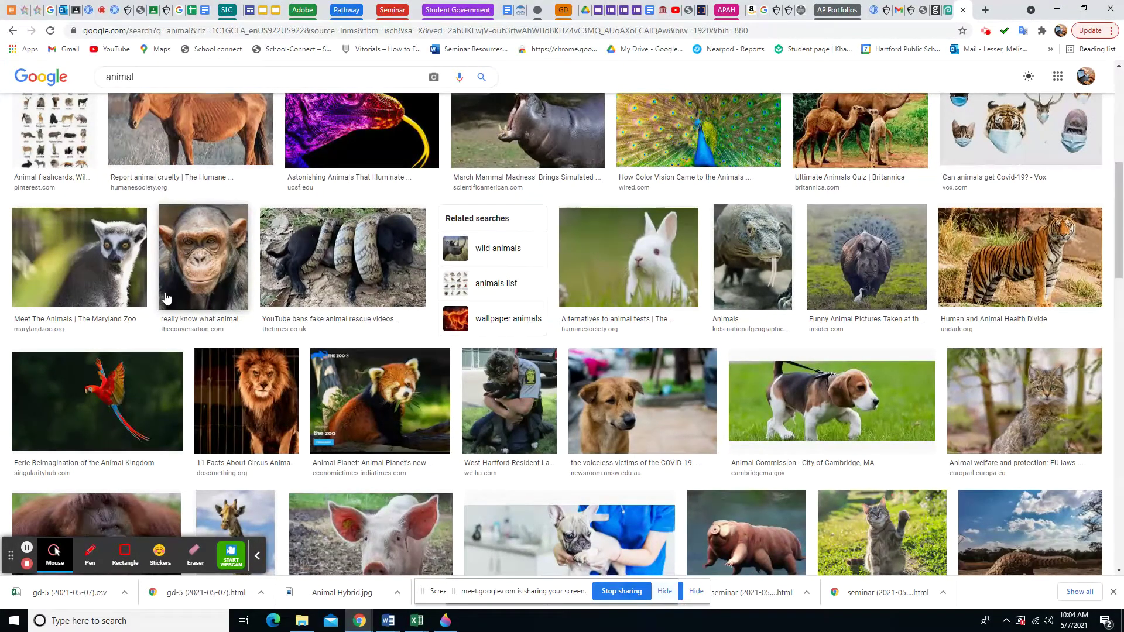
# Create the Animal Hybrid #2 document with an 11 × 8.5 inch canvas
pyautogui.click(936, 17)
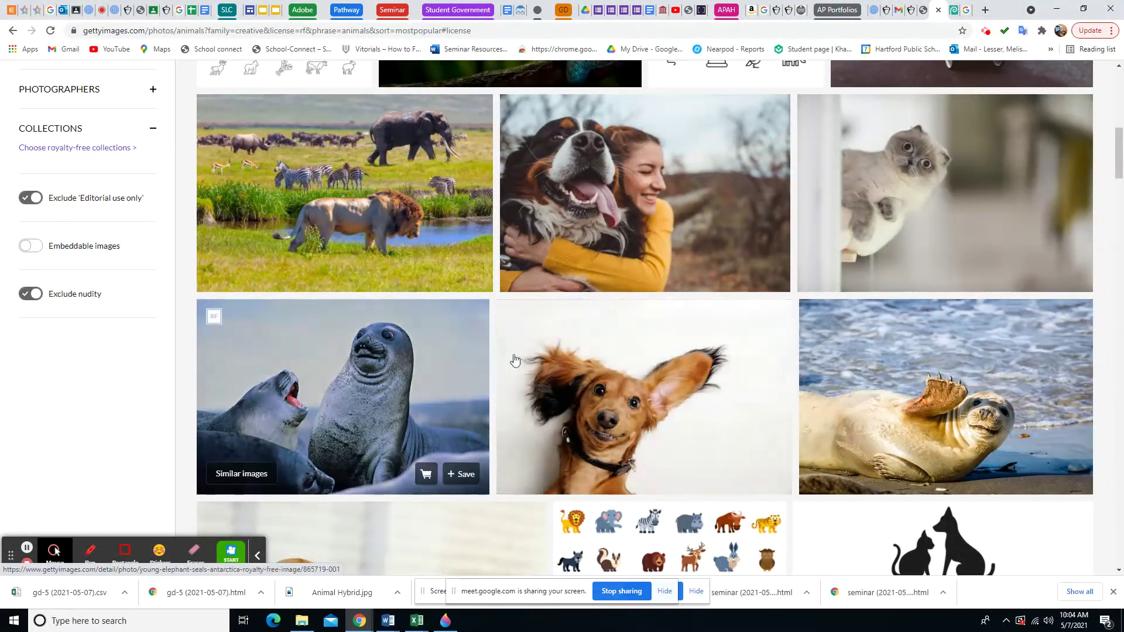
pyautogui.click(935, 12)
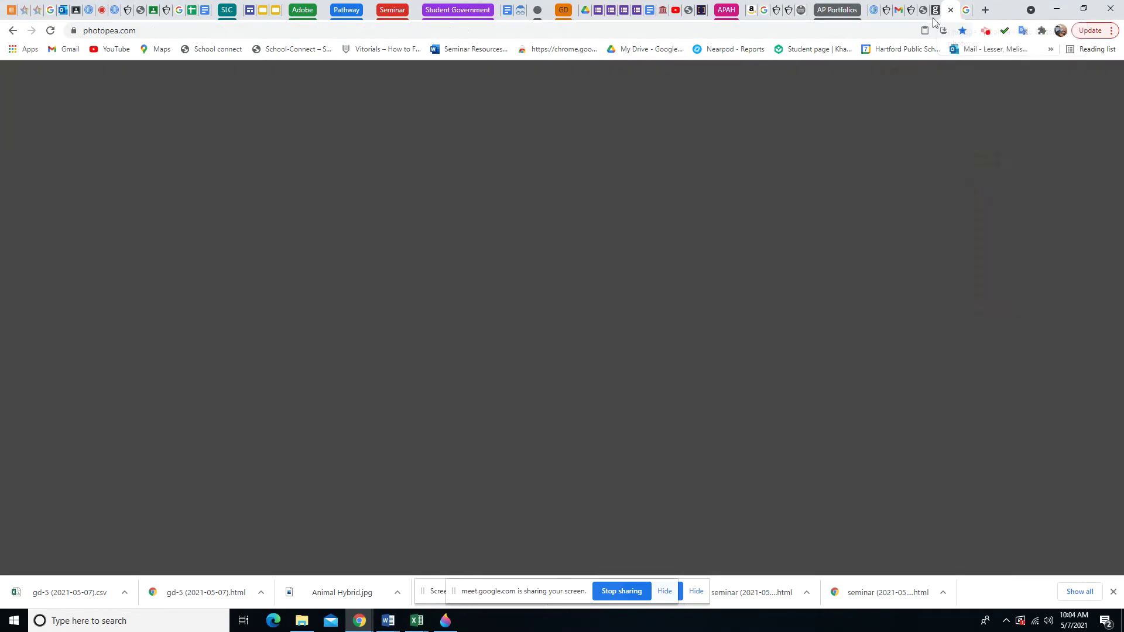
pyautogui.doubleClick(98, 142)
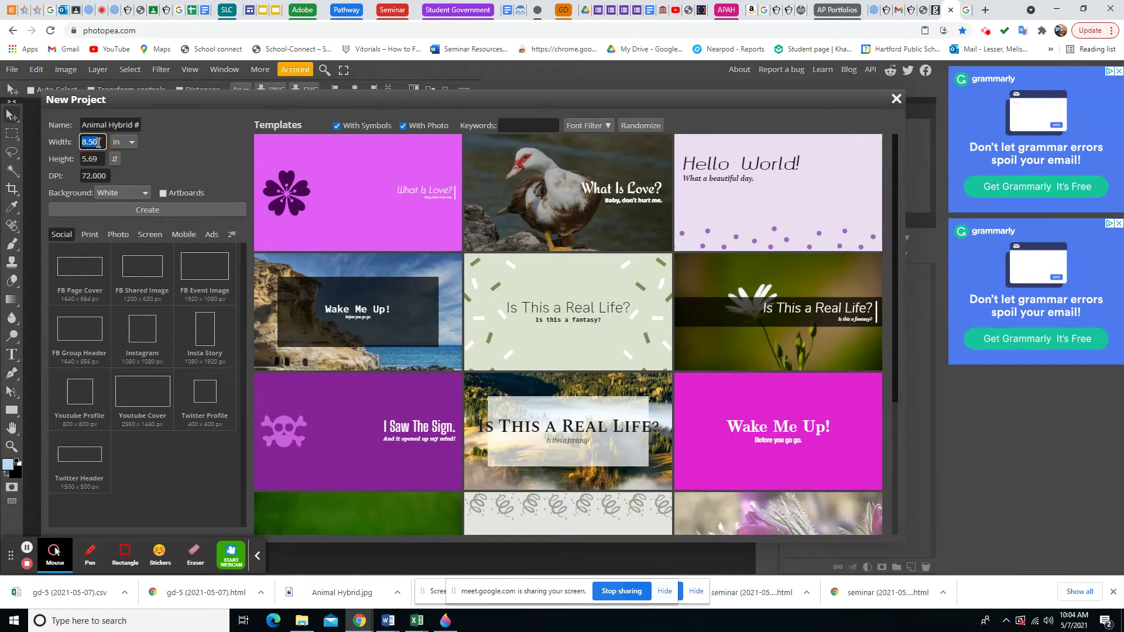
pyautogui.write('11')
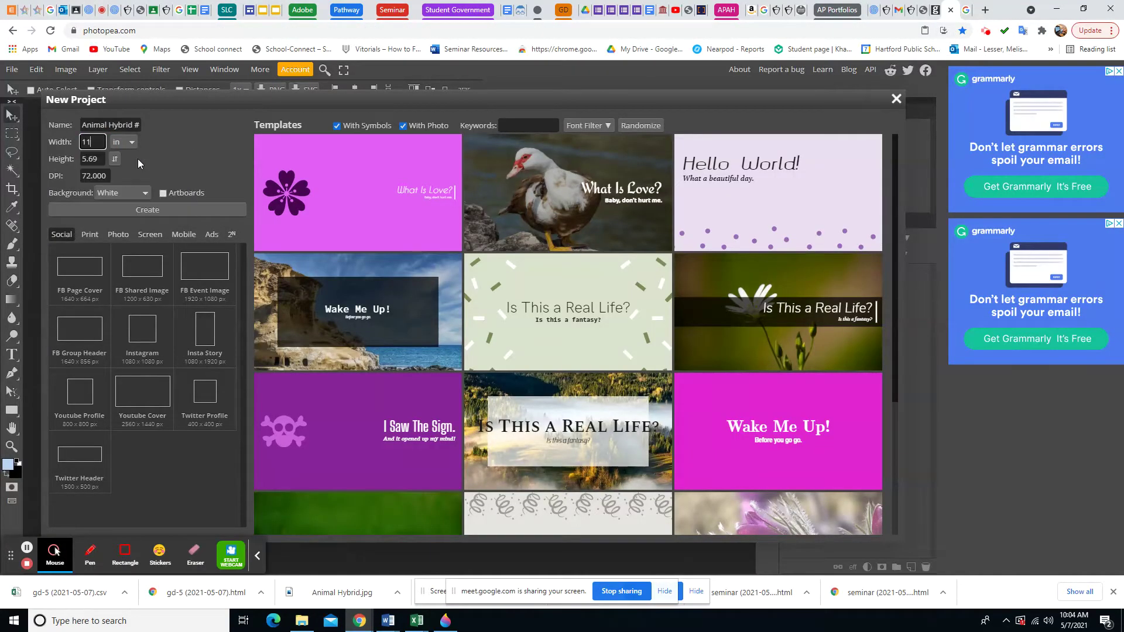
pyautogui.doubleClick(94, 157)
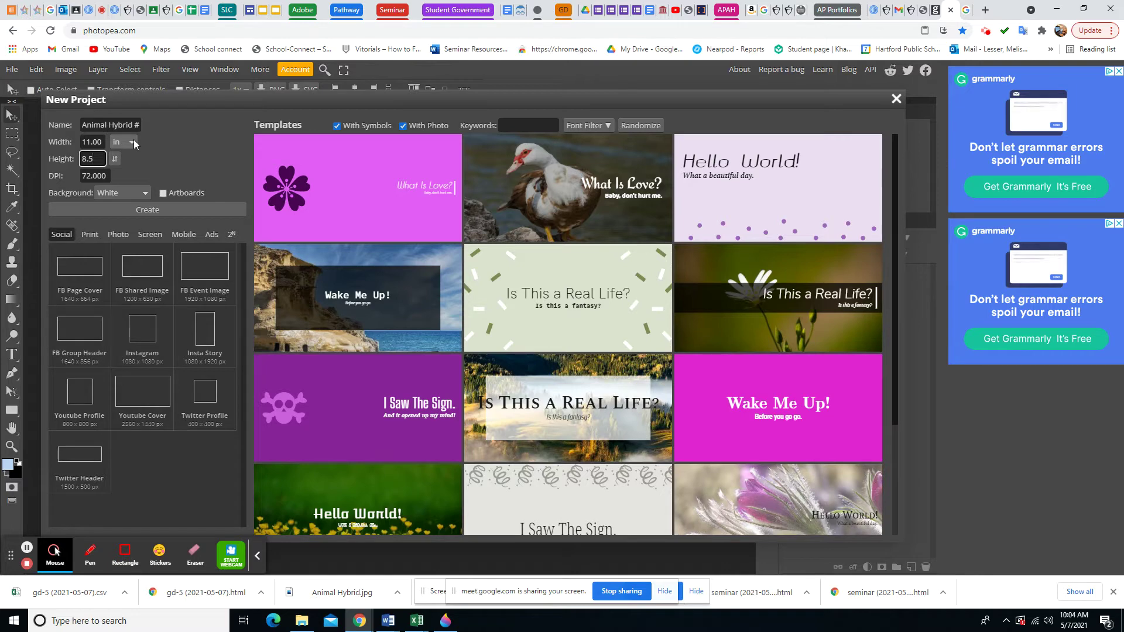
pyautogui.click(111, 212)
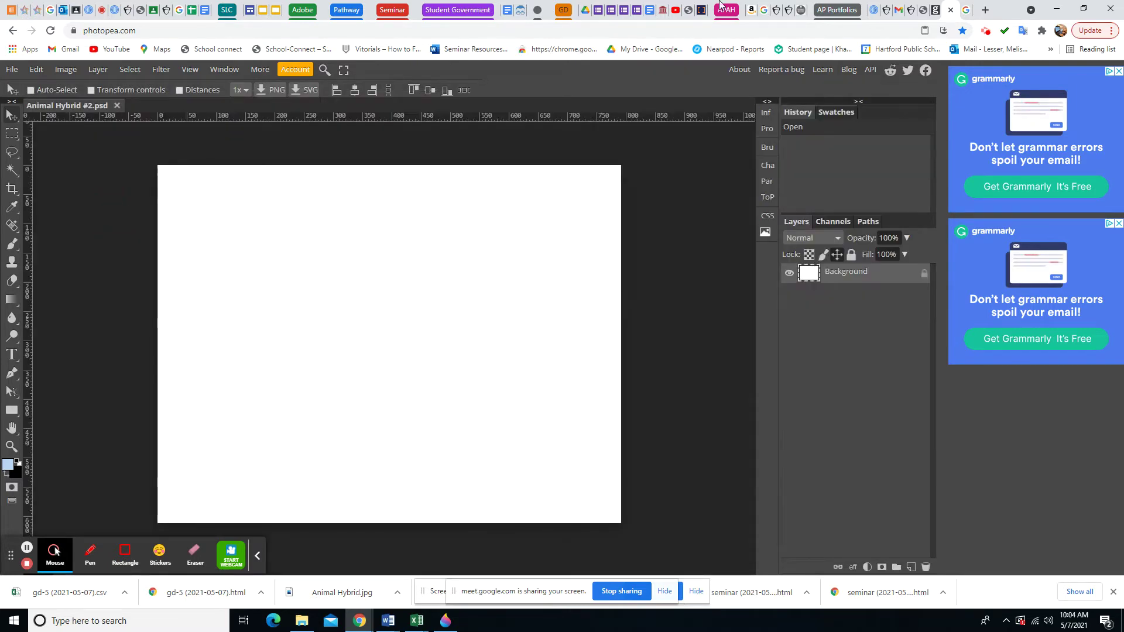
# Copy the elephant seals photo from Getty Images and paste it into the Photopea canvas
pyautogui.click(937, 9)
pyautogui.rightClick(355, 366)
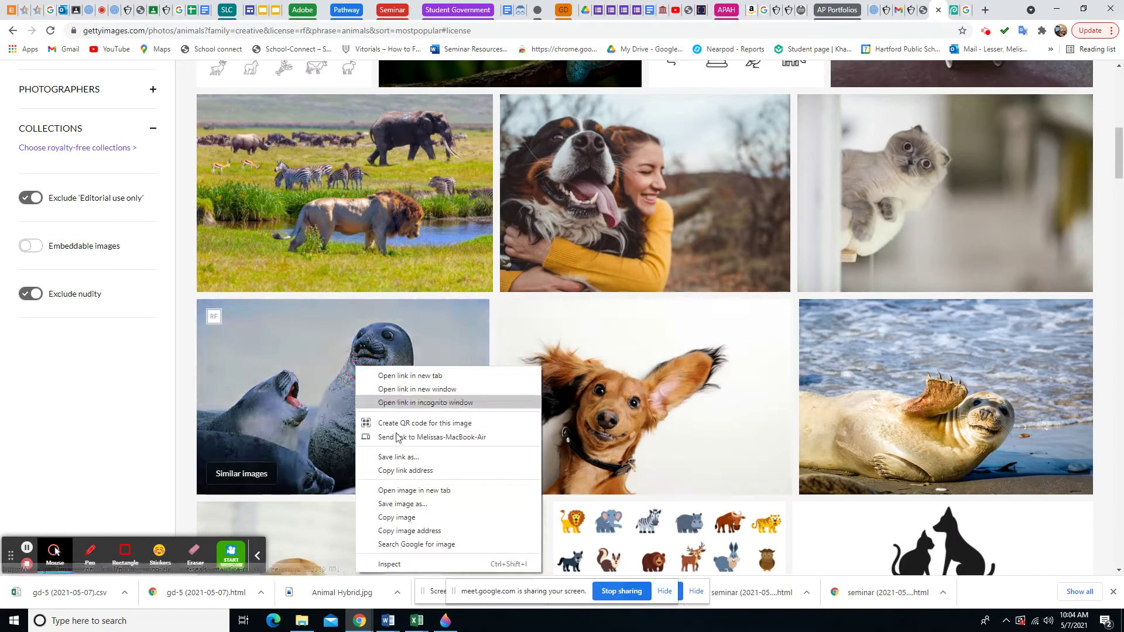
pyautogui.click(403, 518)
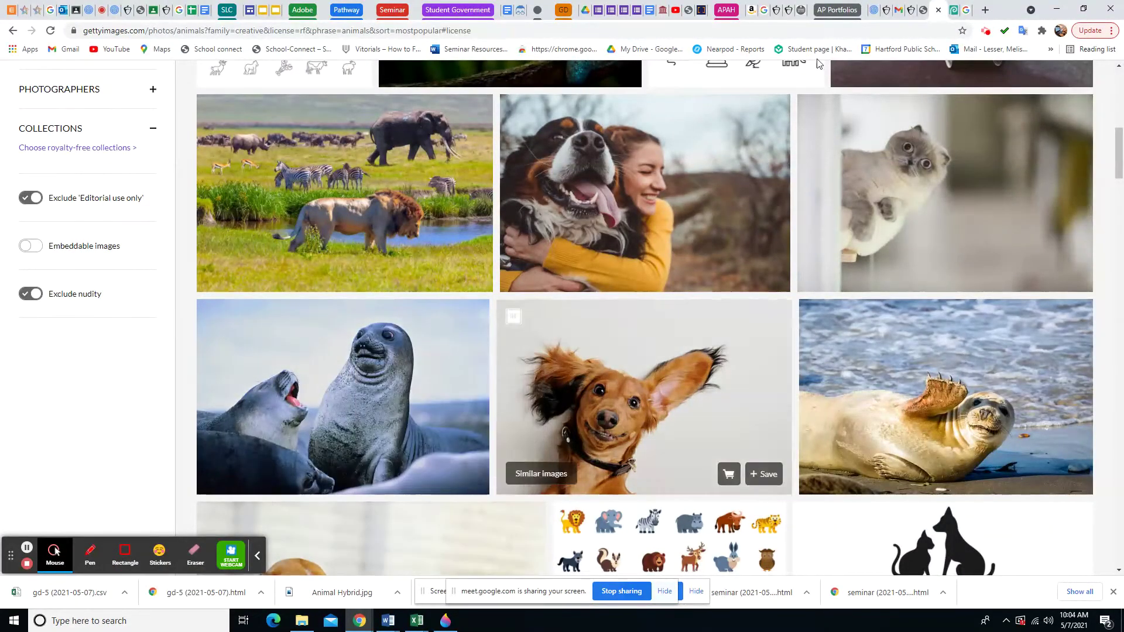
pyautogui.click(952, 13)
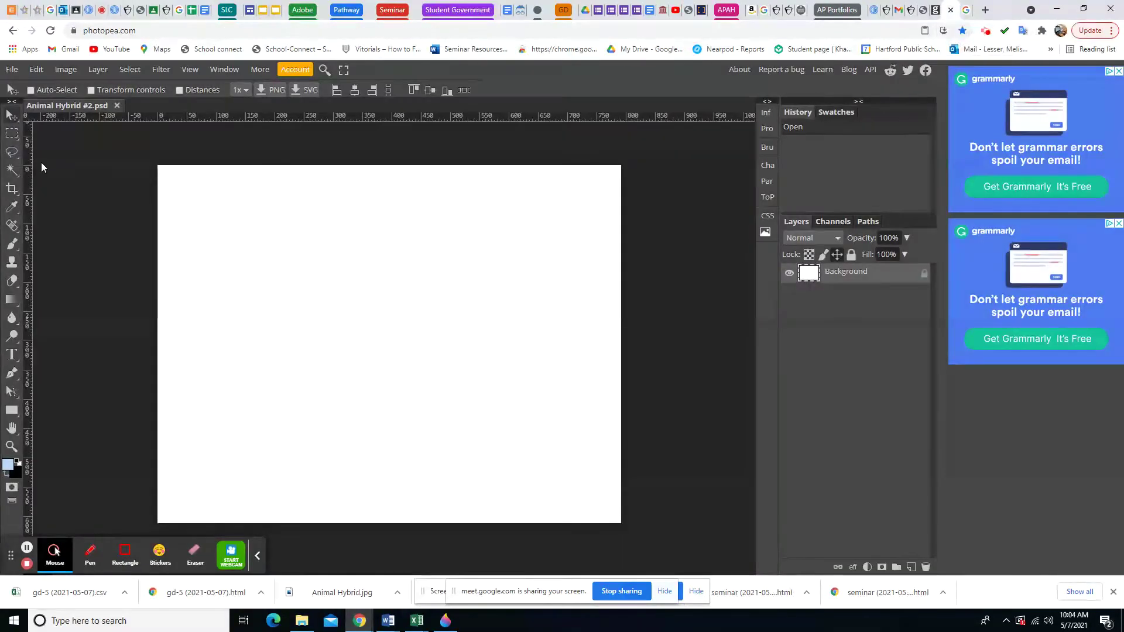
pyautogui.click(37, 70)
pyautogui.click(68, 222)
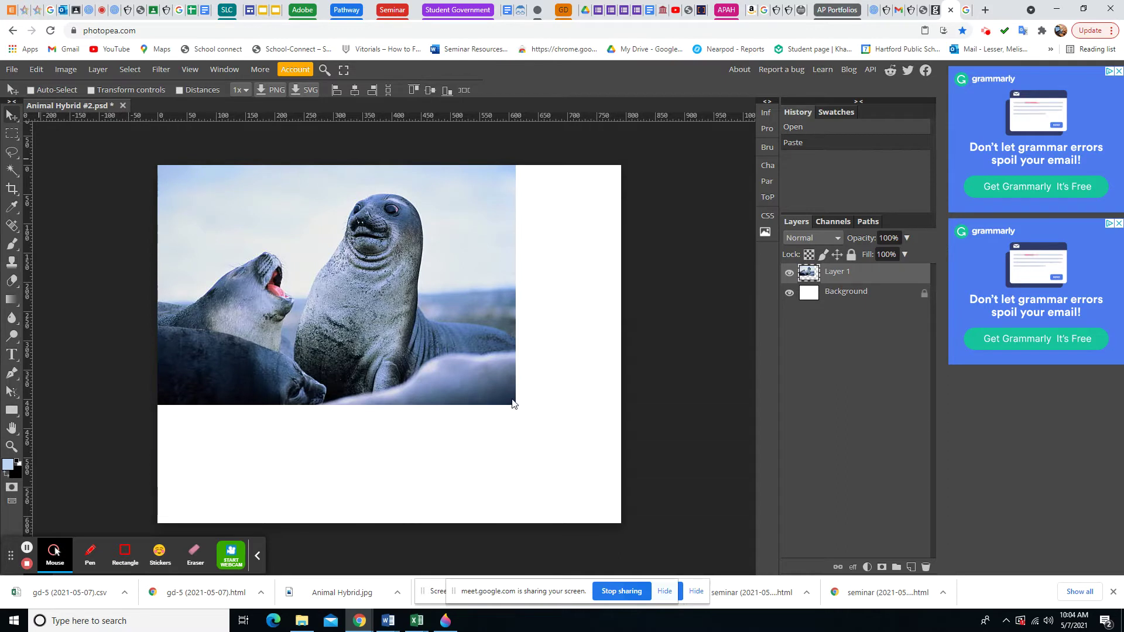
# Free Transform the seal layer to about 150%, centred so it covers the whole canvas
pyautogui.click(36, 70)
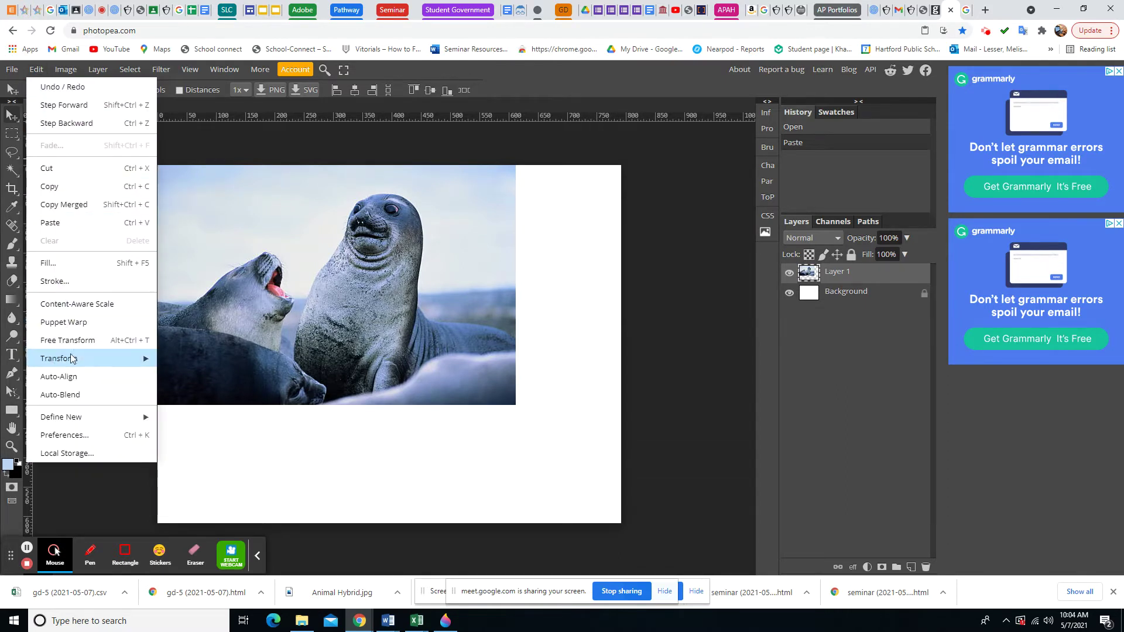
pyautogui.moveTo(71, 358)
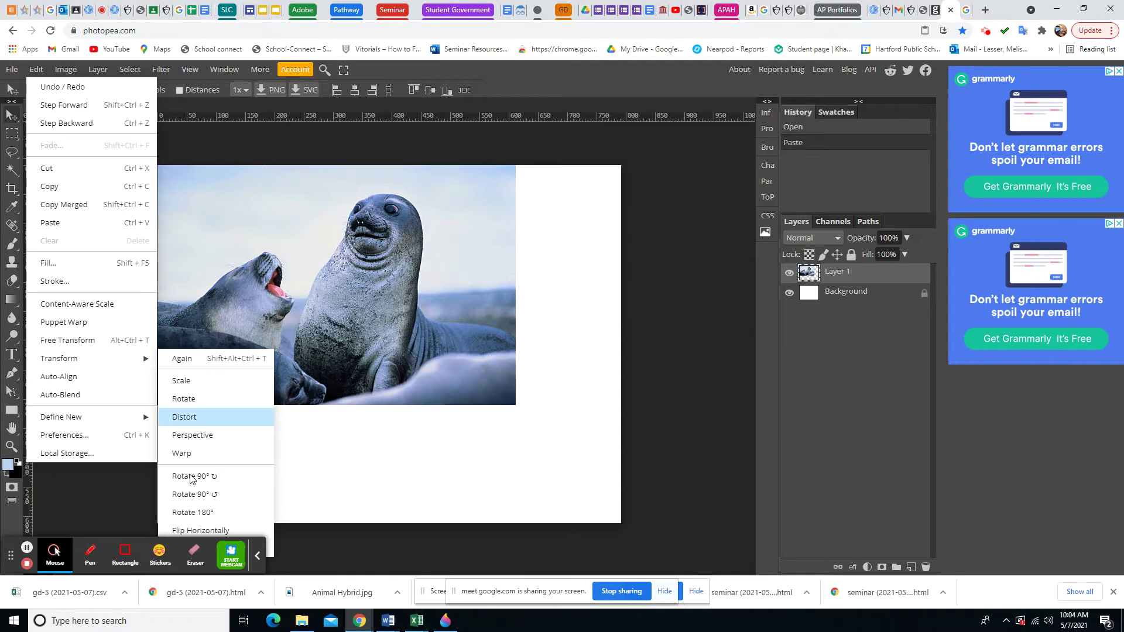
pyautogui.click(95, 345)
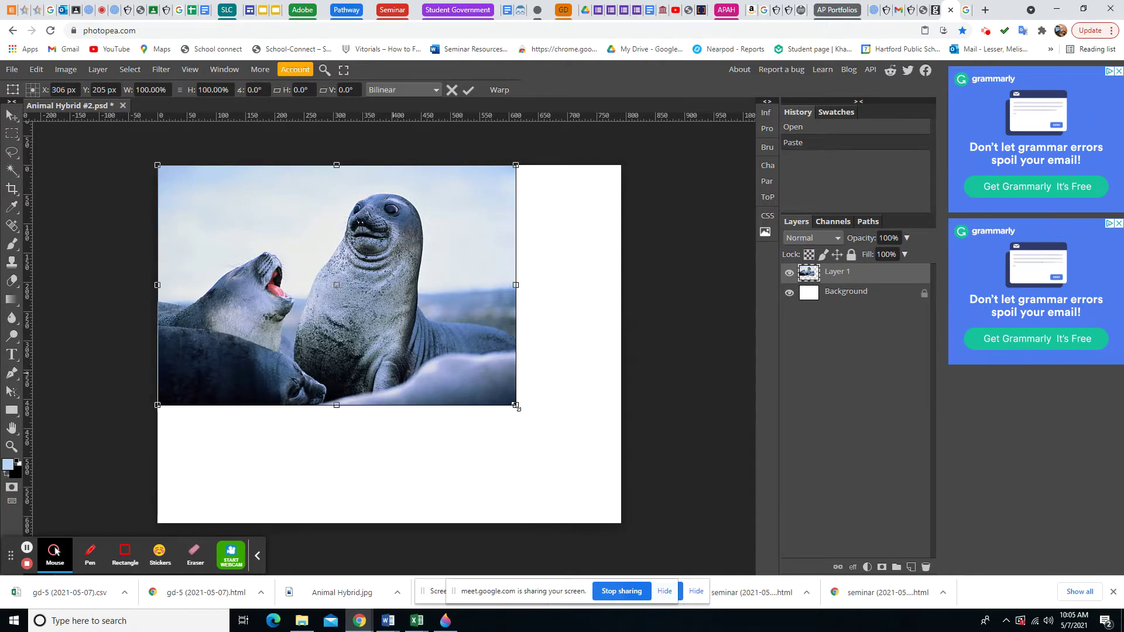
pyautogui.moveTo(515, 405); pyautogui.dragTo(673, 555)
pyautogui.moveTo(433, 409); pyautogui.dragTo(398, 406)
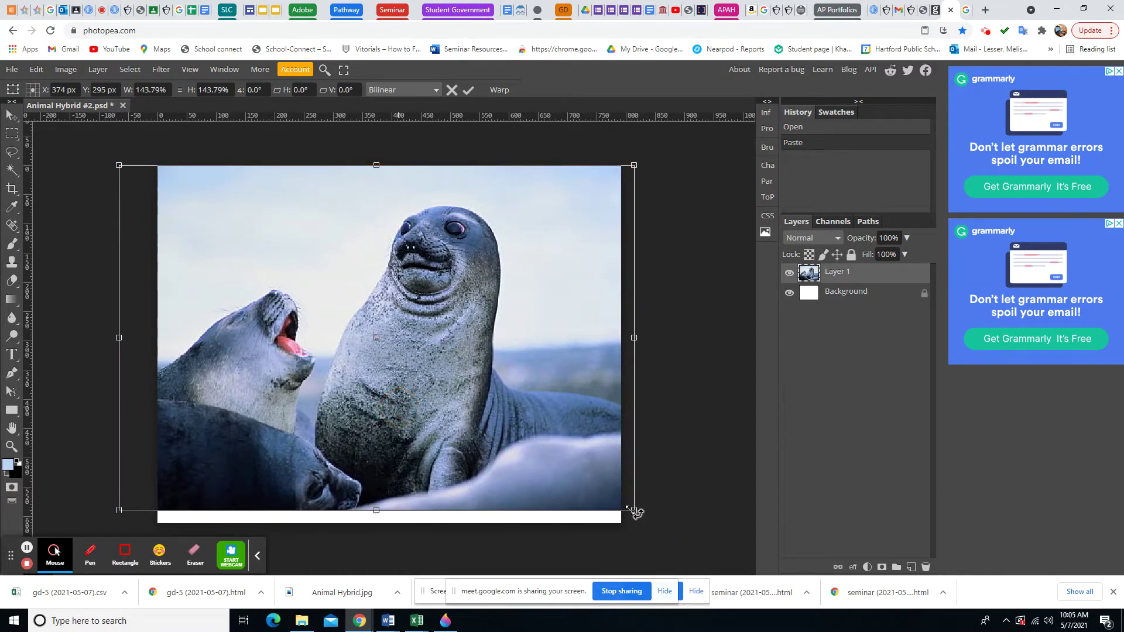
pyautogui.moveTo(633, 509); pyautogui.dragTo(657, 526)
pyautogui.press('Return')
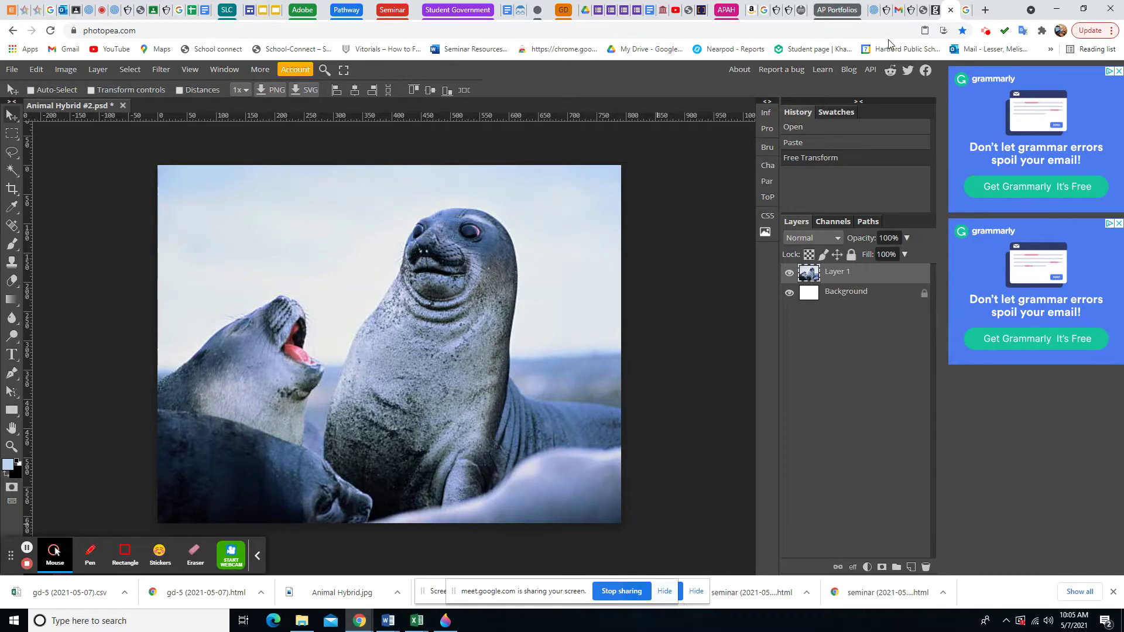
# Copy the big-eared dachshund photo from Getty Images and return to the Photopea seal document
pyautogui.click(935, 9)
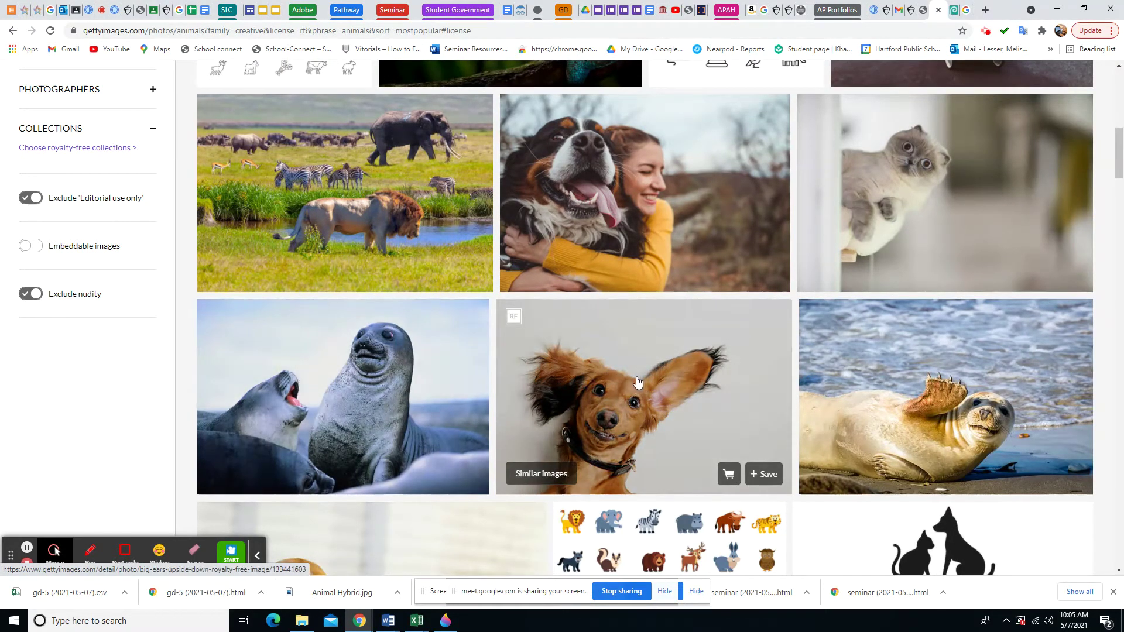
pyautogui.rightClick(636, 380)
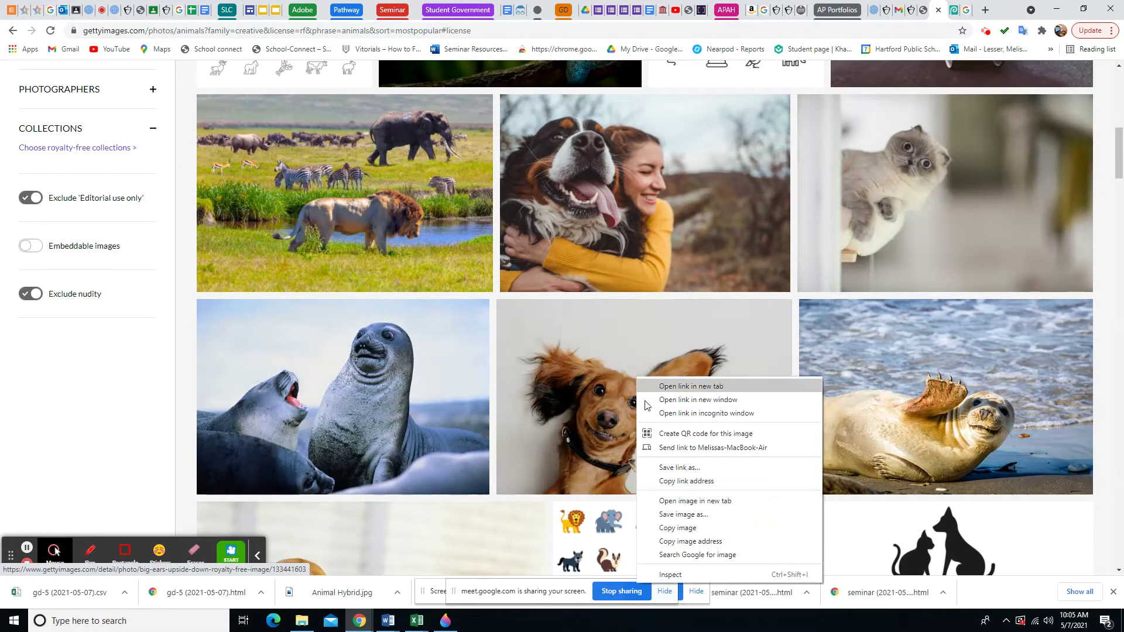
pyautogui.click(685, 528)
pyautogui.hotkey('ctrl', 'Tab')
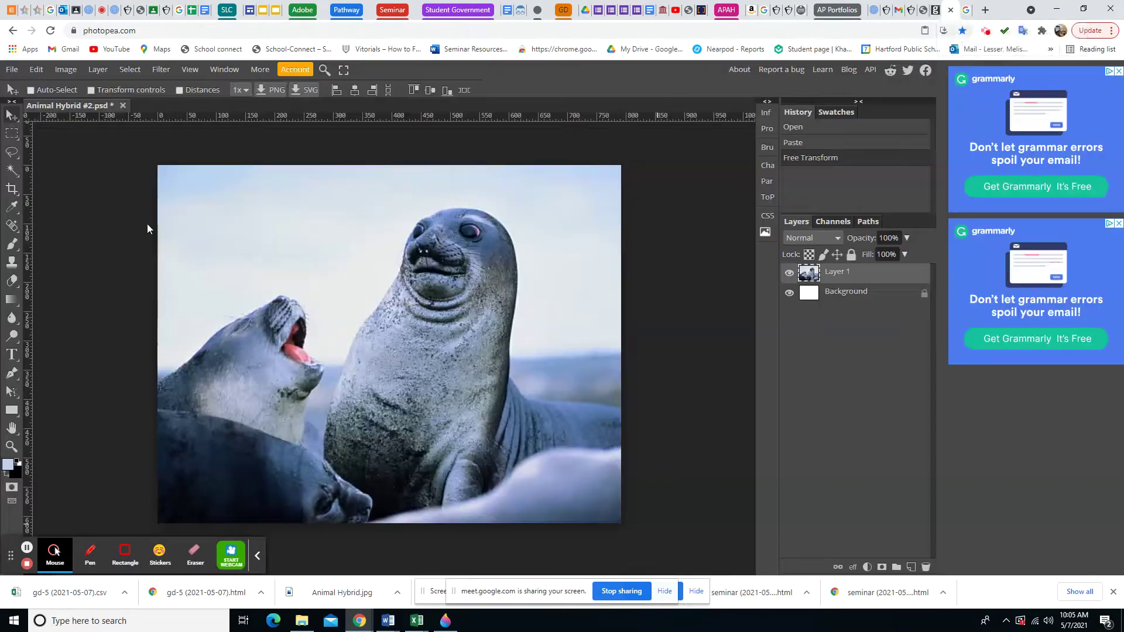
pyautogui.click(37, 69)
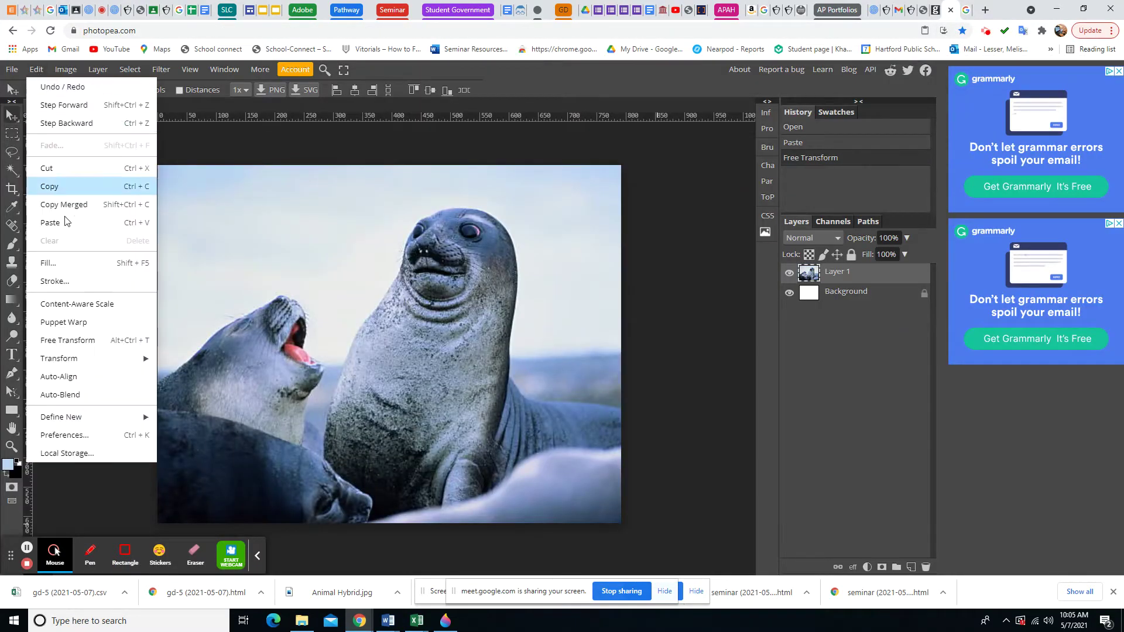
# Paste the dachshund as Layer 2 and drag it toward the canvas centre
pyautogui.click(68, 225)
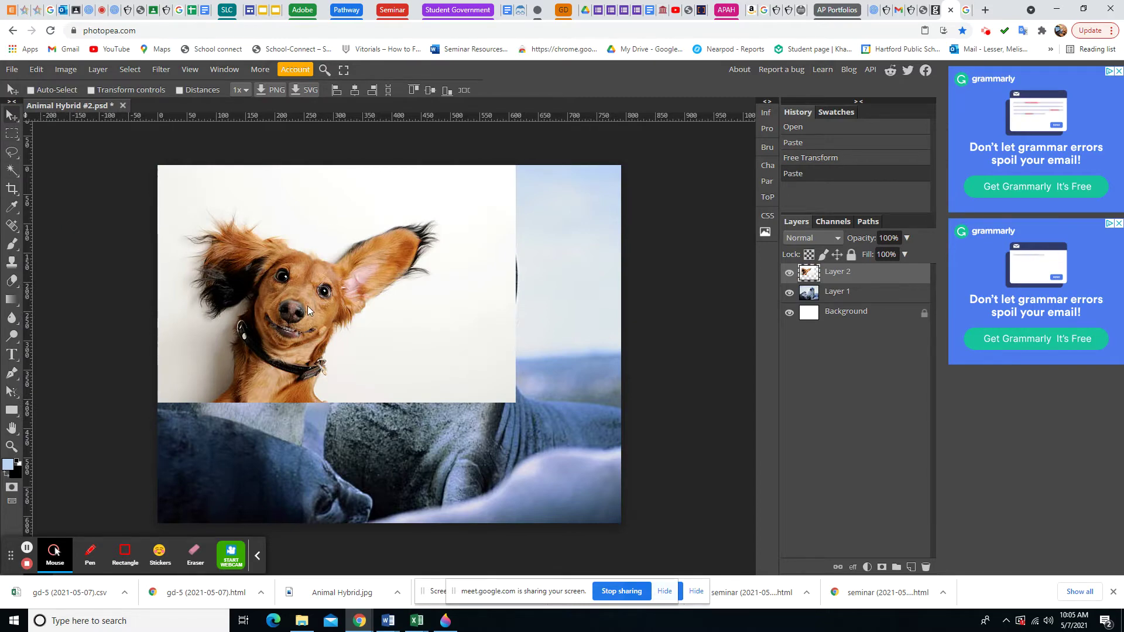
pyautogui.moveTo(307, 306); pyautogui.dragTo(381, 322)
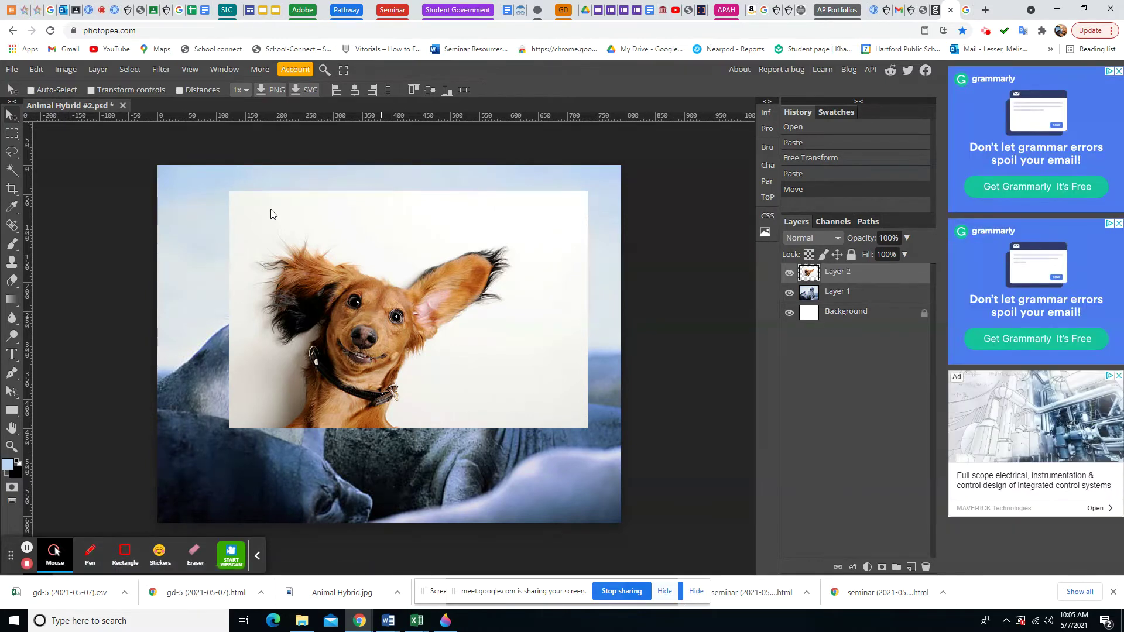
# With the Magic Wand, select the white background right of, above and left of the dog
pyautogui.click(12, 171)
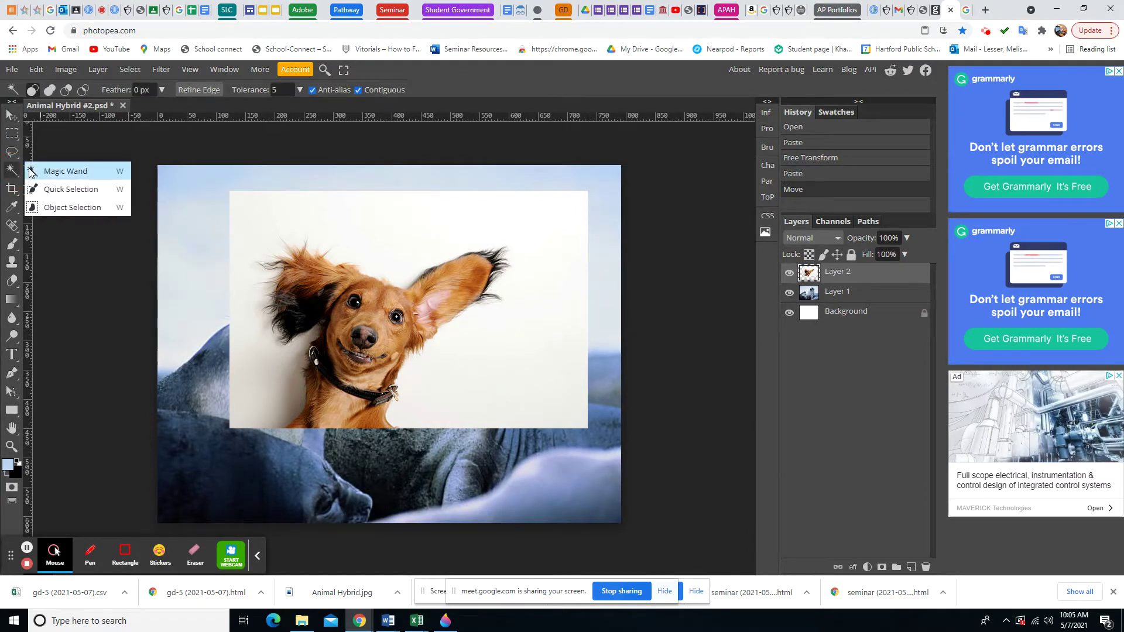
pyautogui.click(35, 172)
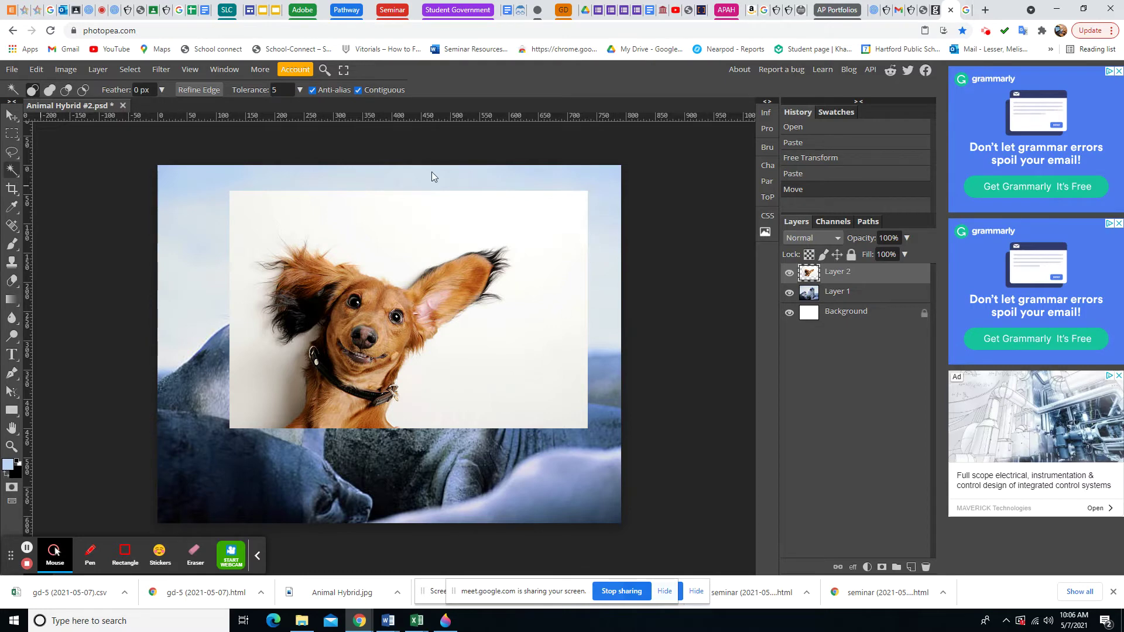
pyautogui.click(515, 387)
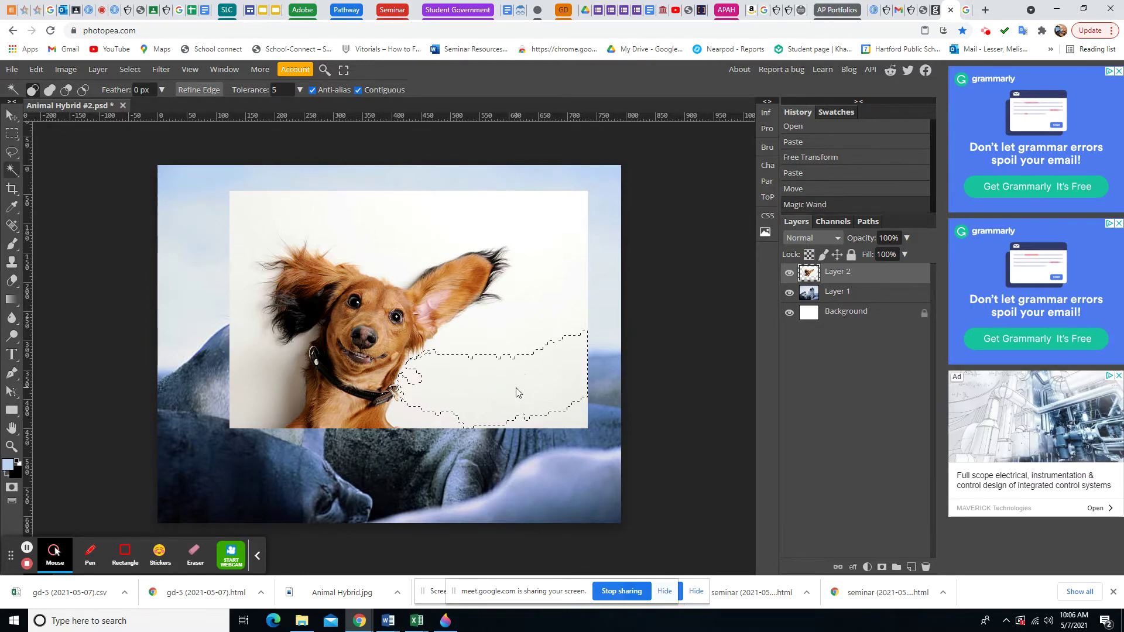
pyautogui.keyDown('shift'); pyautogui.click(519, 338); pyautogui.keyUp('shift')
pyautogui.click(541, 242)
pyautogui.click(465, 224)
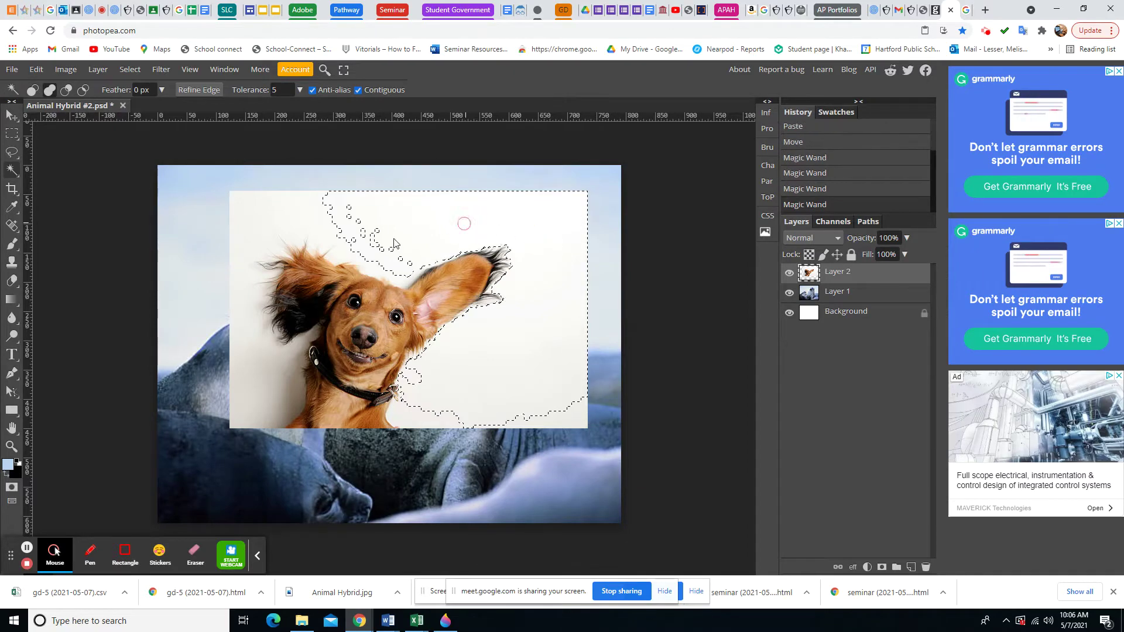
pyautogui.click(366, 247)
pyautogui.click(328, 227)
pyautogui.click(261, 222)
pyautogui.click(251, 238)
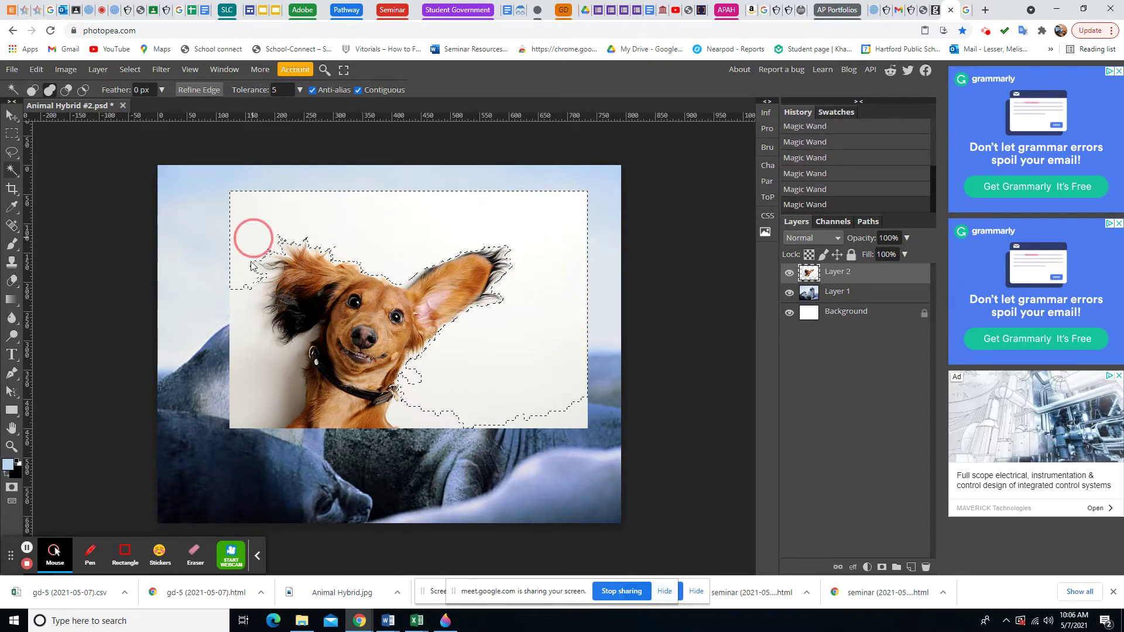
pyautogui.click(251, 293)
pyautogui.click(258, 338)
# Add the white strips along the dog's left edge and lower left to the selection
pyautogui.click(244, 321)
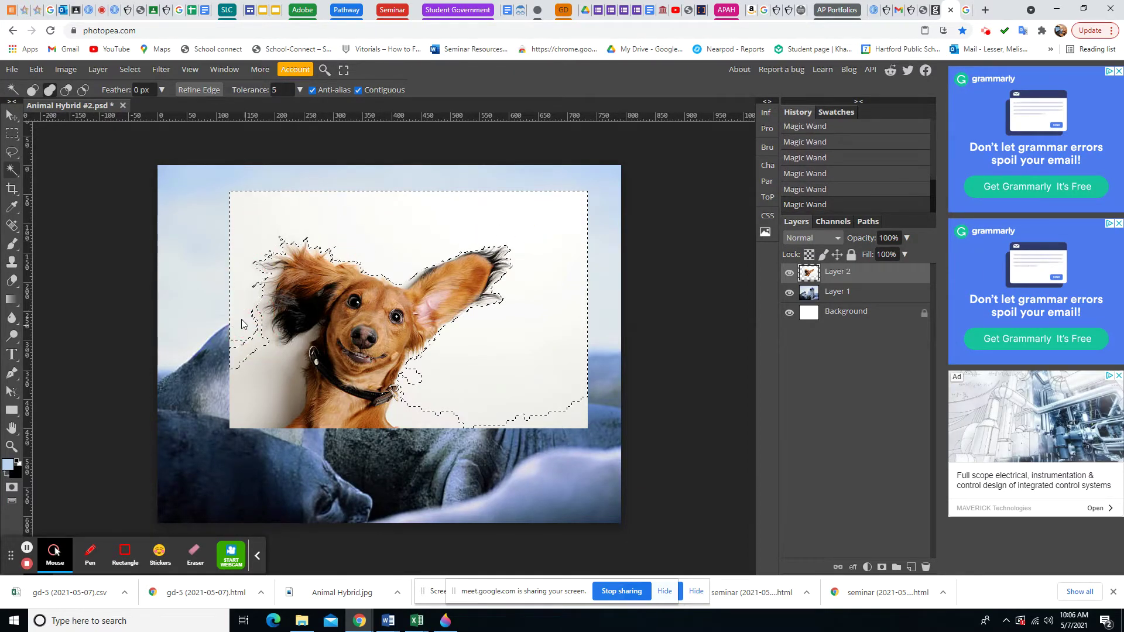
pyautogui.click(244, 331)
pyautogui.click(240, 353)
pyautogui.click(283, 373)
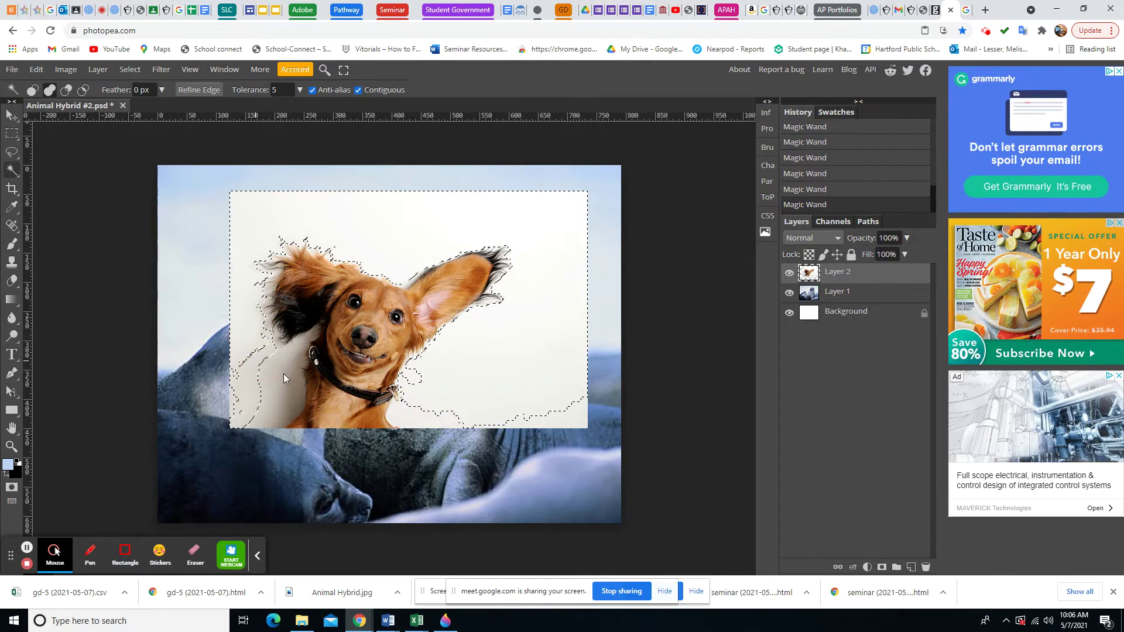
pyautogui.click(286, 395)
pyautogui.click(271, 399)
pyautogui.click(268, 394)
pyautogui.click(267, 381)
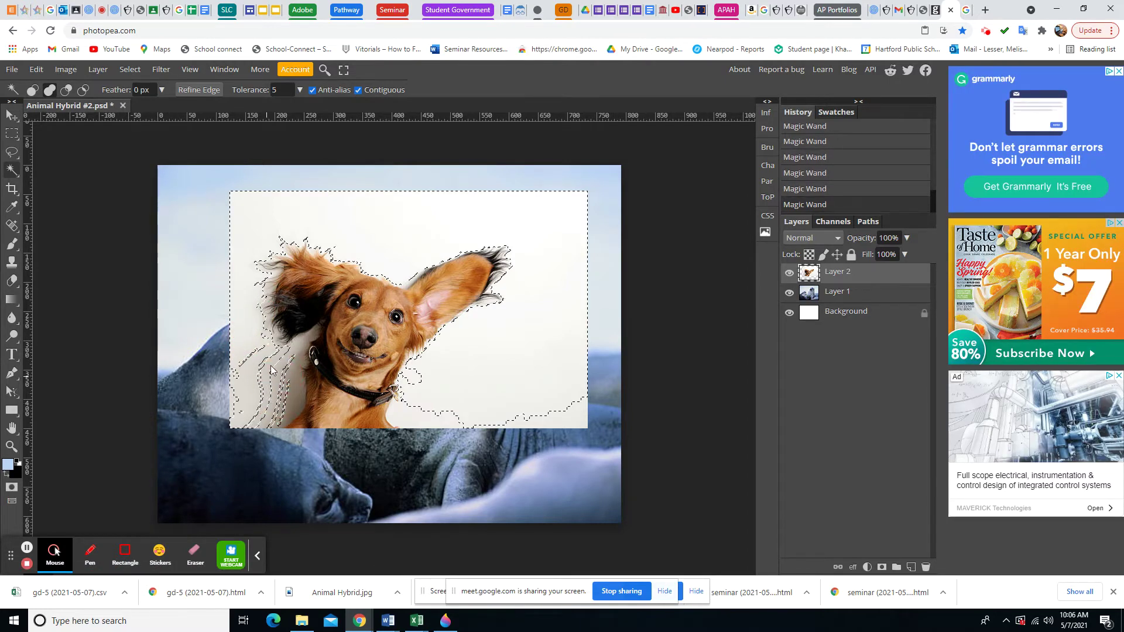
pyautogui.click(270, 369)
pyautogui.click(246, 361)
pyautogui.click(248, 361)
pyautogui.click(275, 368)
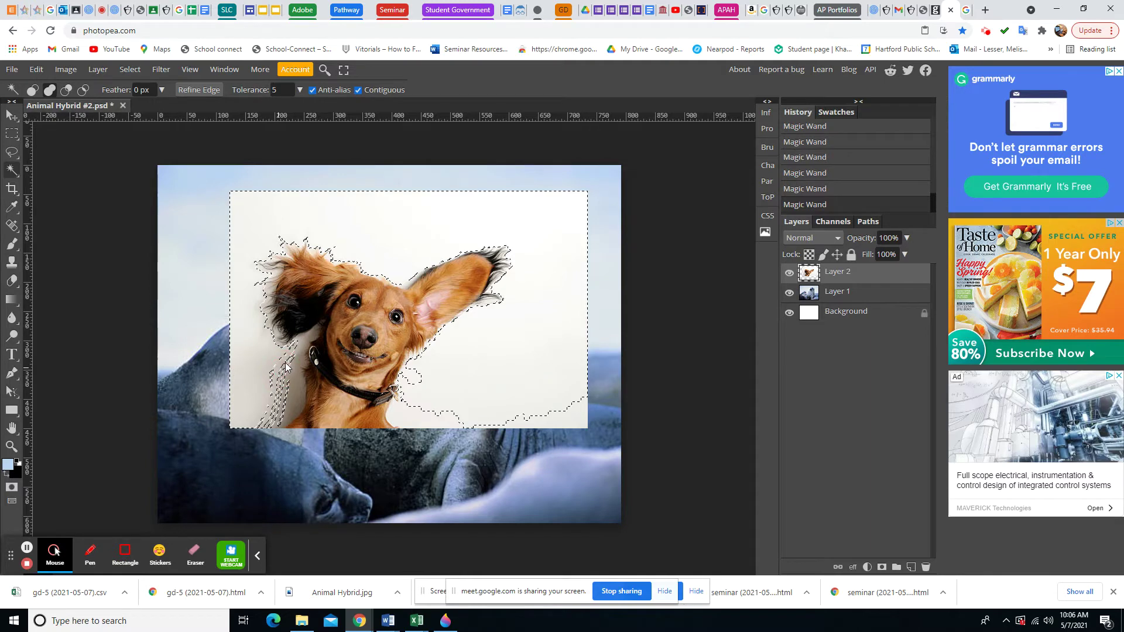
pyautogui.click(288, 370)
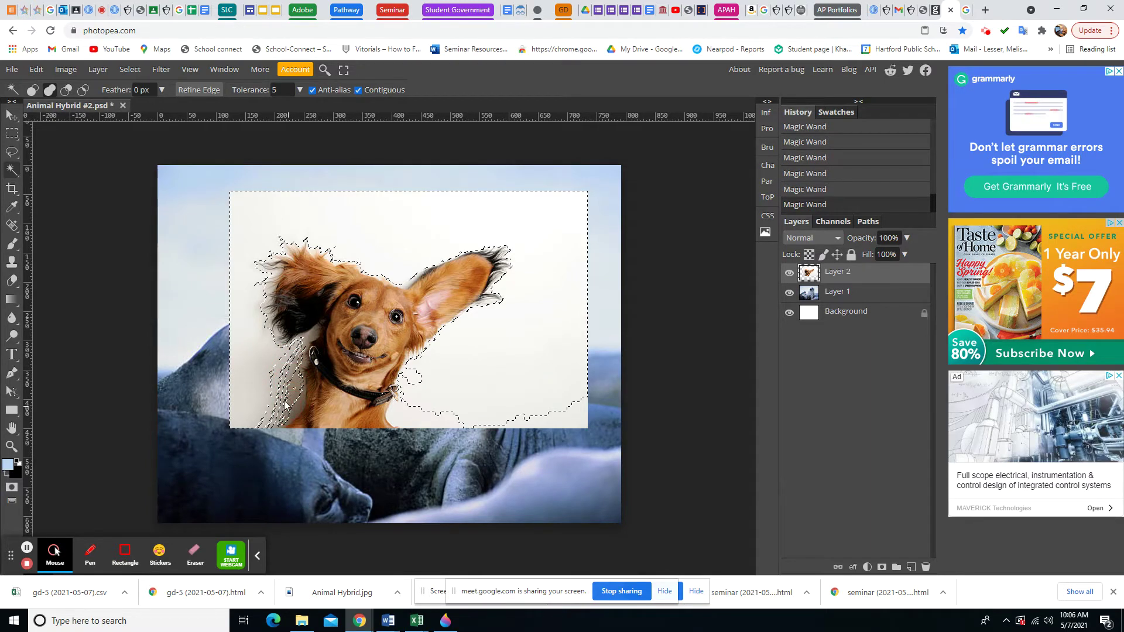
pyautogui.click(279, 384)
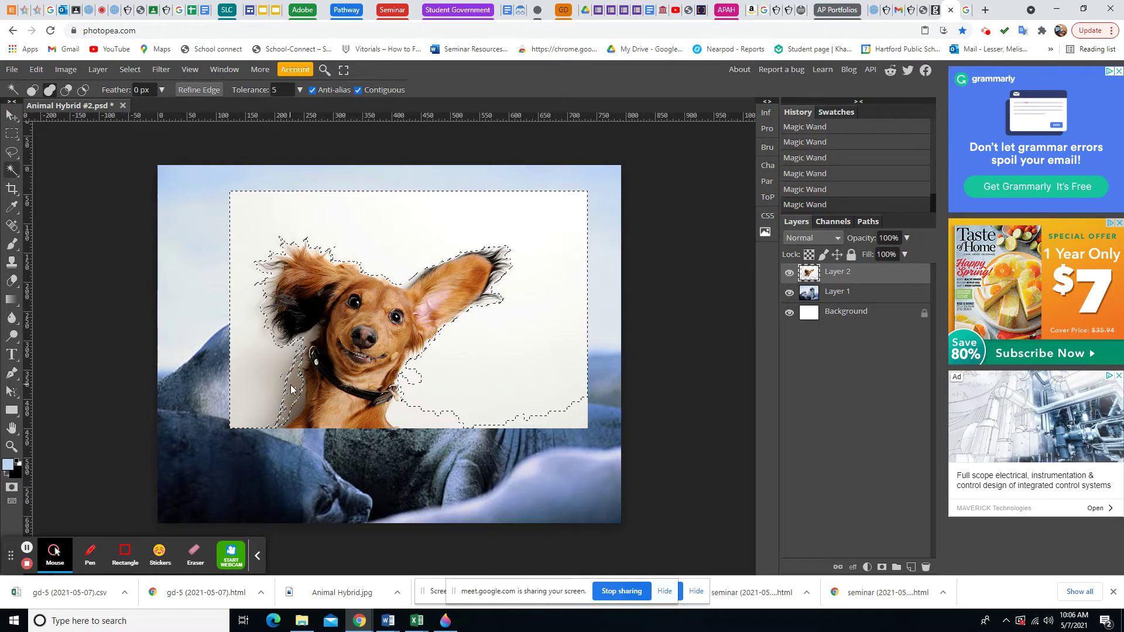
pyautogui.click(288, 387)
pyautogui.click(281, 377)
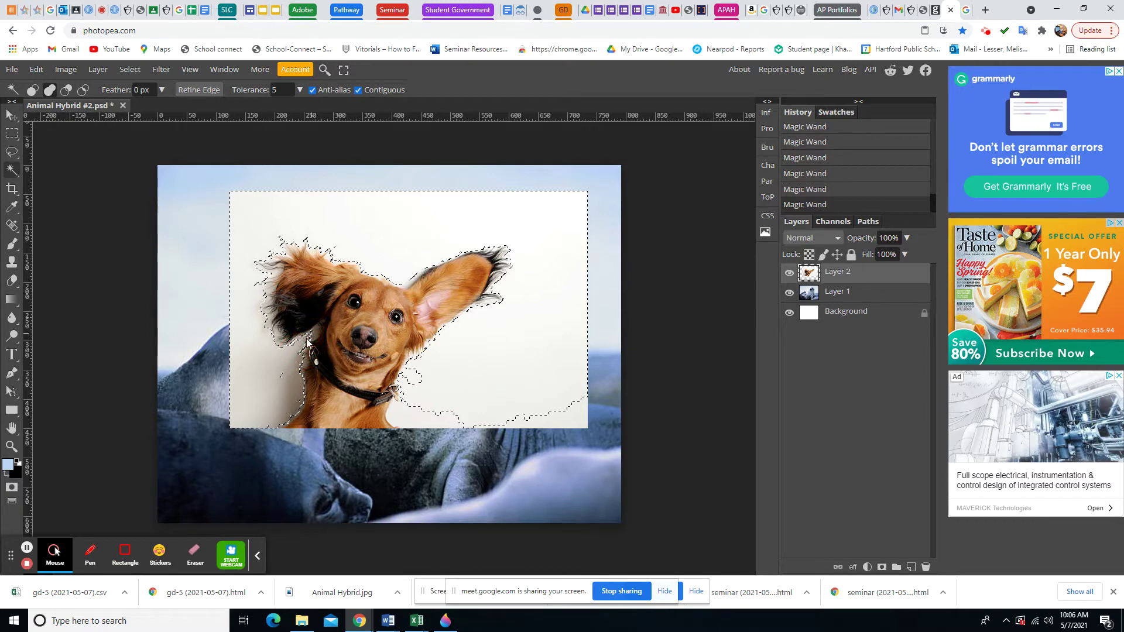
# Add the remaining white patches below the collar and along the bottom, then delete them
pyautogui.click(272, 338)
pyautogui.click(274, 337)
pyautogui.click(267, 319)
pyautogui.click(275, 258)
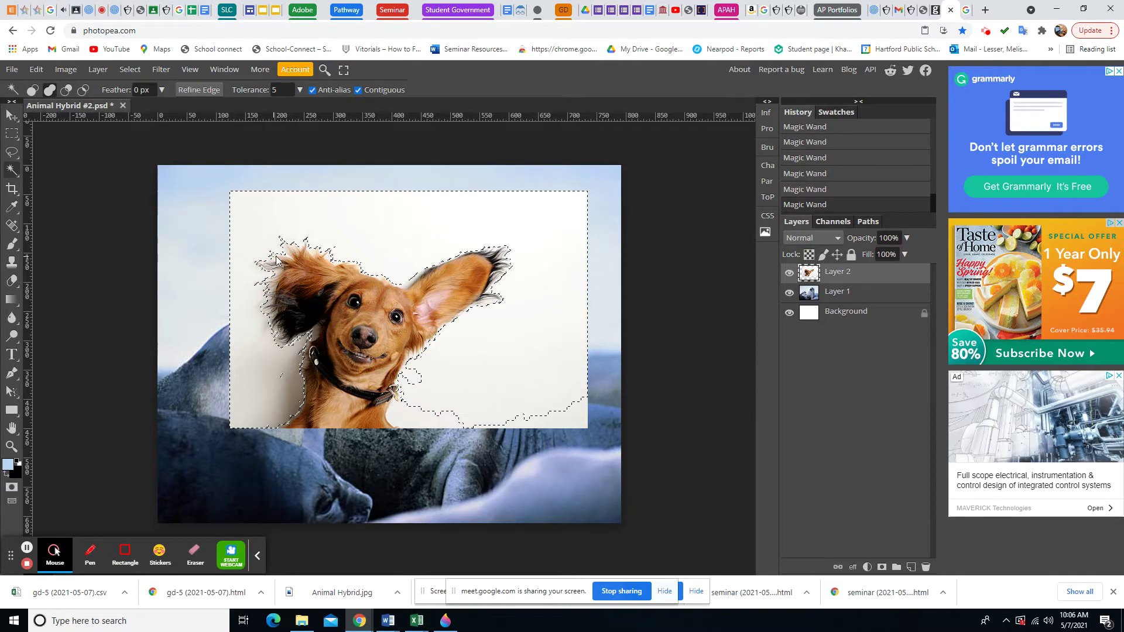
pyautogui.click(331, 261)
pyautogui.click(412, 375)
pyautogui.click(403, 408)
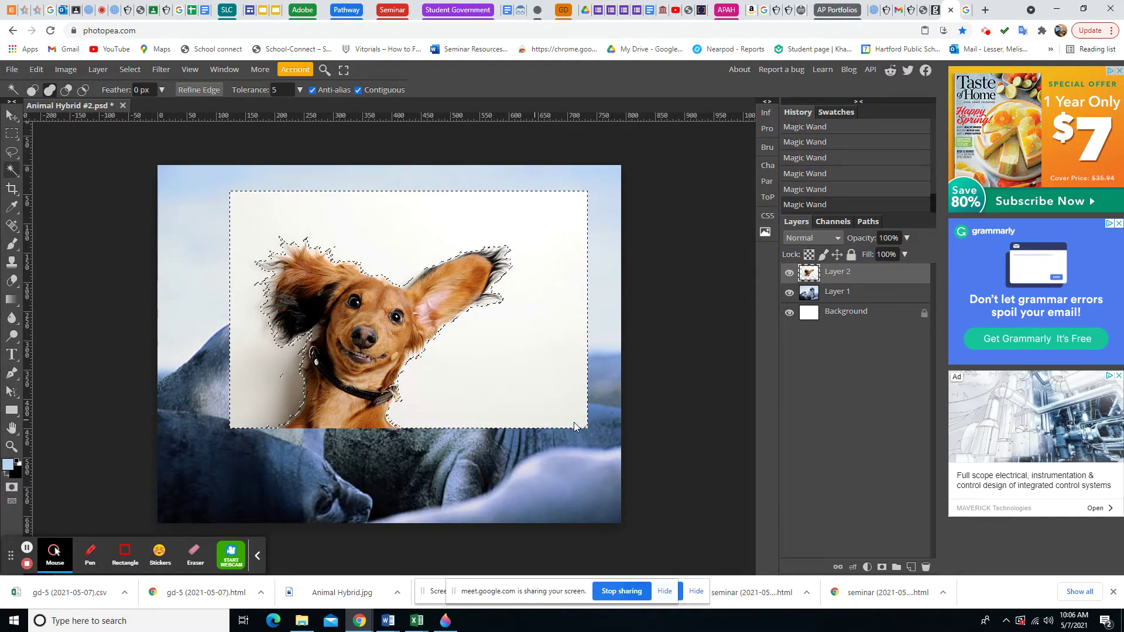
pyautogui.click(544, 303)
pyautogui.click(514, 261)
pyautogui.press('Delete')
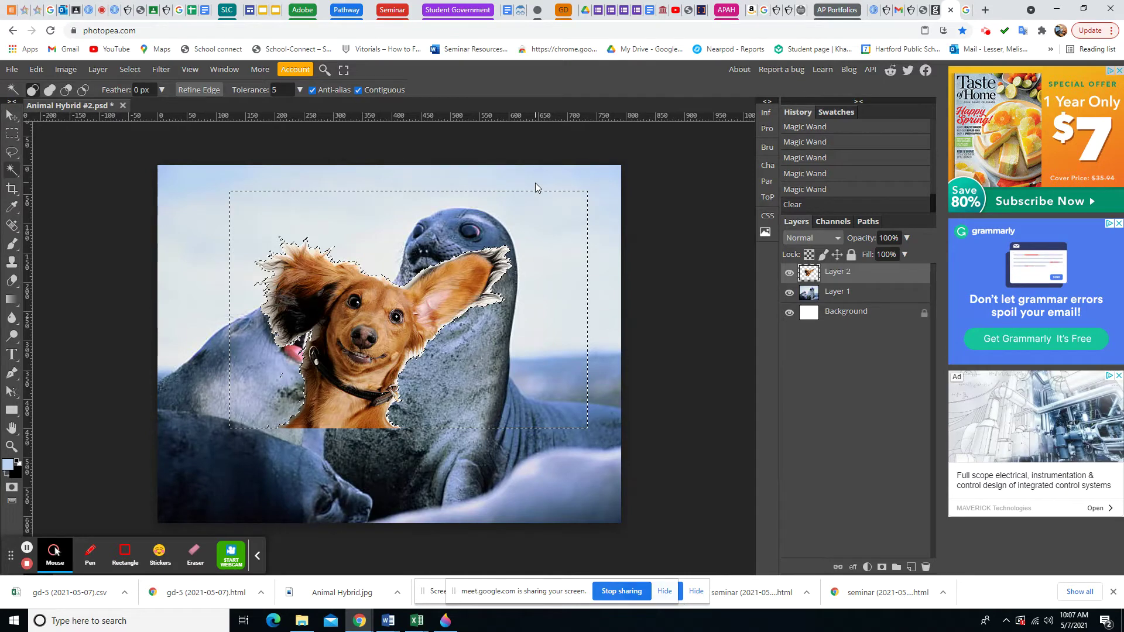
# Undo the background deletion and deselect everything
pyautogui.click(802, 191)
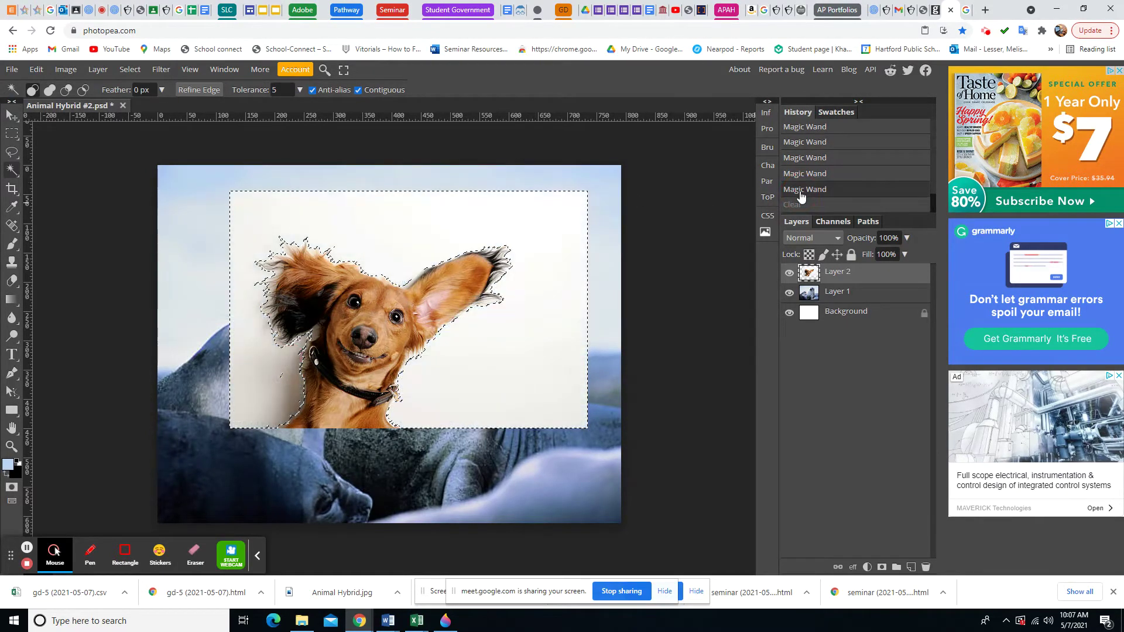
pyautogui.click(129, 70)
pyautogui.click(143, 103)
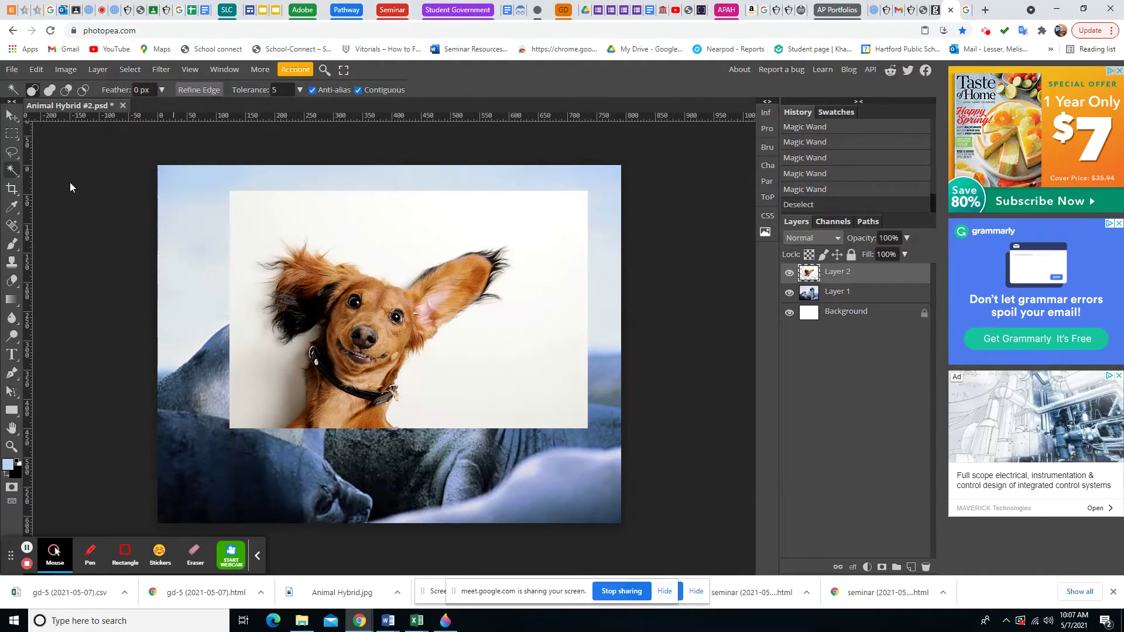
# Trace a freehand Lasso selection around the dachshund's head and ears
pyautogui.click(10, 157)
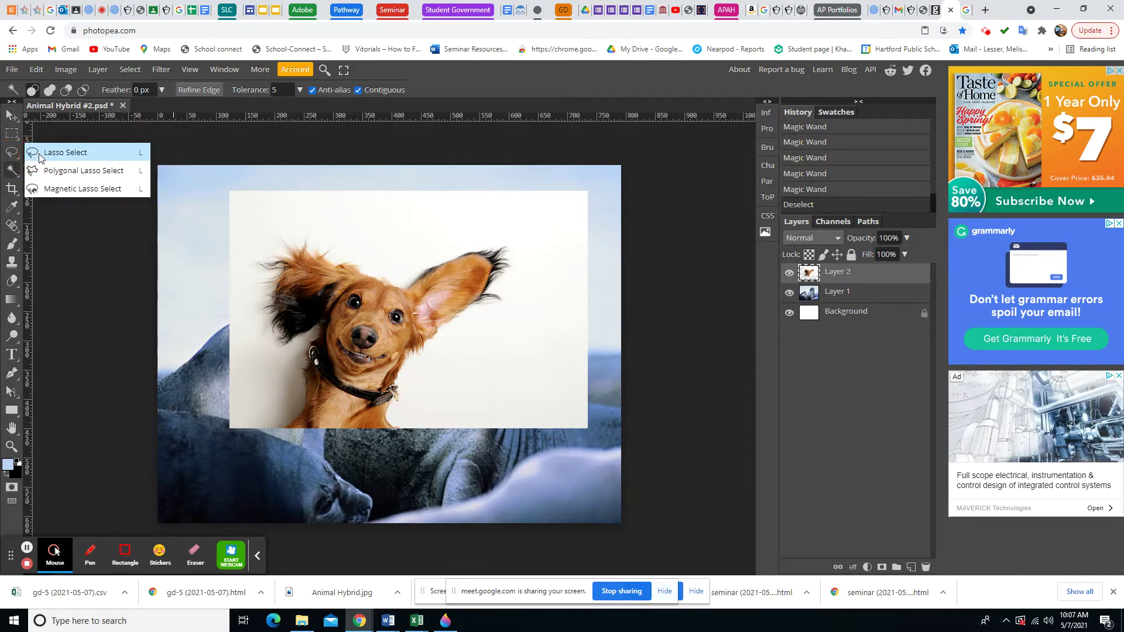
pyautogui.click(38, 153)
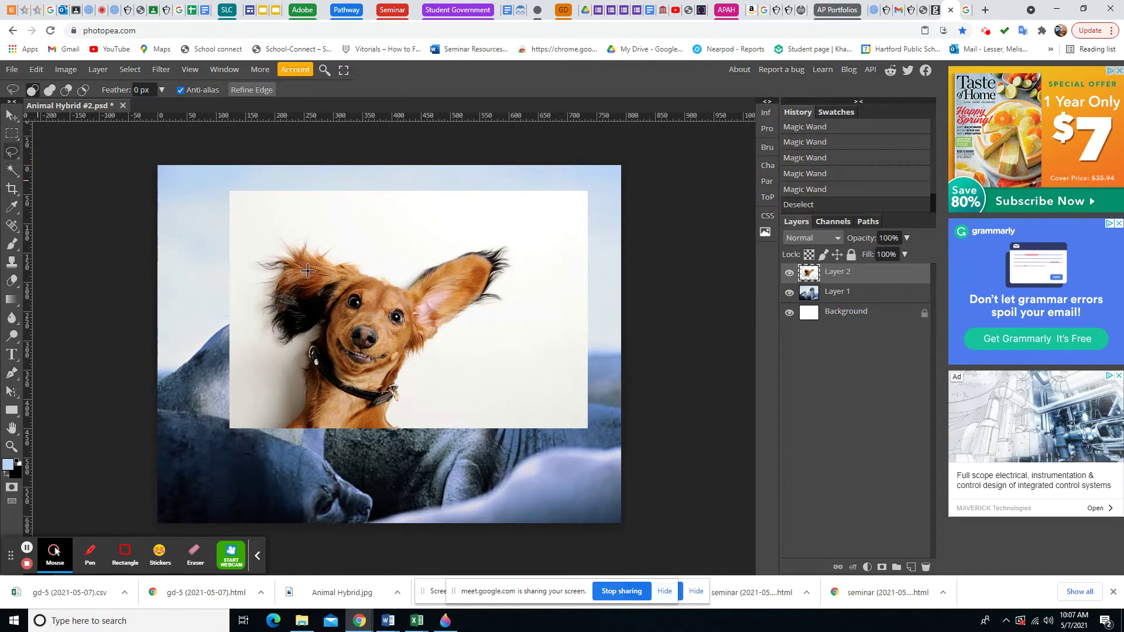
pyautogui.moveTo(287, 426)
pyautogui.mouseDown()
pyautogui.moveTo(319, 329)
pyautogui.moveTo(286, 341)
pyautogui.moveTo(272, 319)
pyautogui.moveTo(273, 285)
pyautogui.moveTo(292, 253)
pyautogui.moveTo(308, 246)
pyautogui.moveTo(398, 286)
pyautogui.moveTo(500, 258)
pyautogui.moveTo(476, 305)
pyautogui.moveTo(402, 362)
pyautogui.moveTo(394, 430)
pyautogui.moveTo(281, 425)
pyautogui.mouseUp()
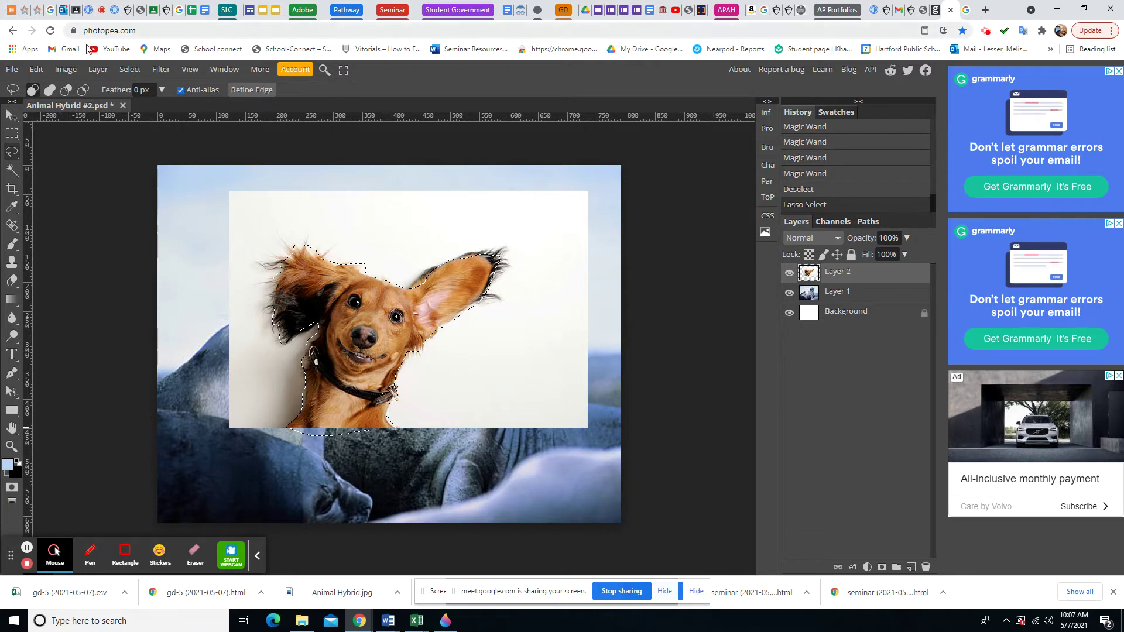
# Invert the lasso selection and delete the background around the dog
pyautogui.click(130, 69)
pyautogui.click(143, 124)
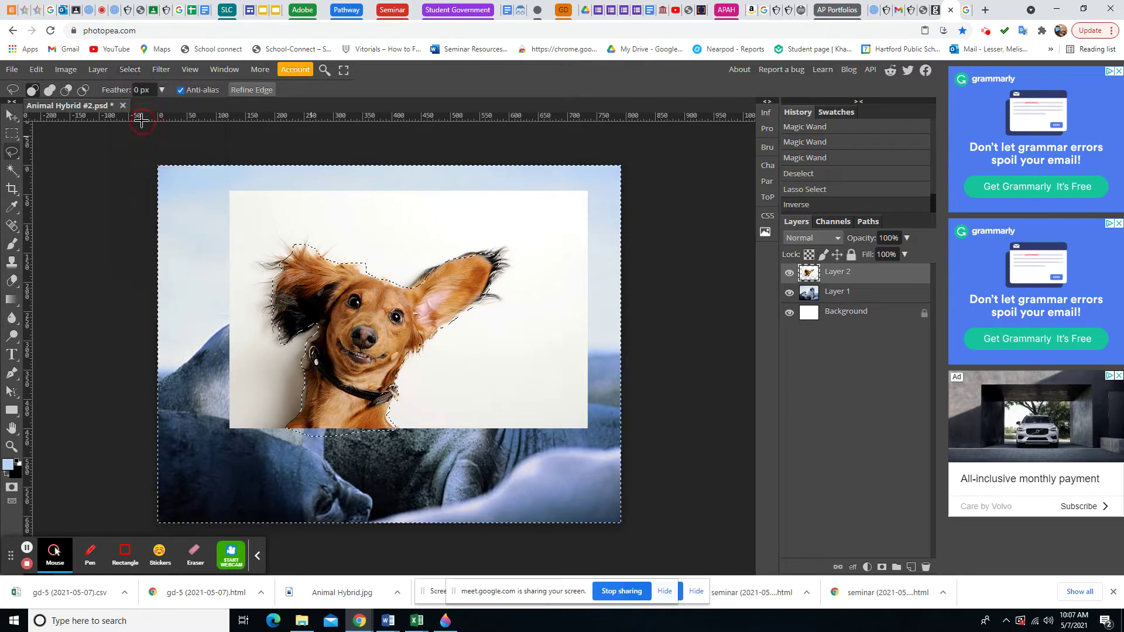
pyautogui.press('Delete')
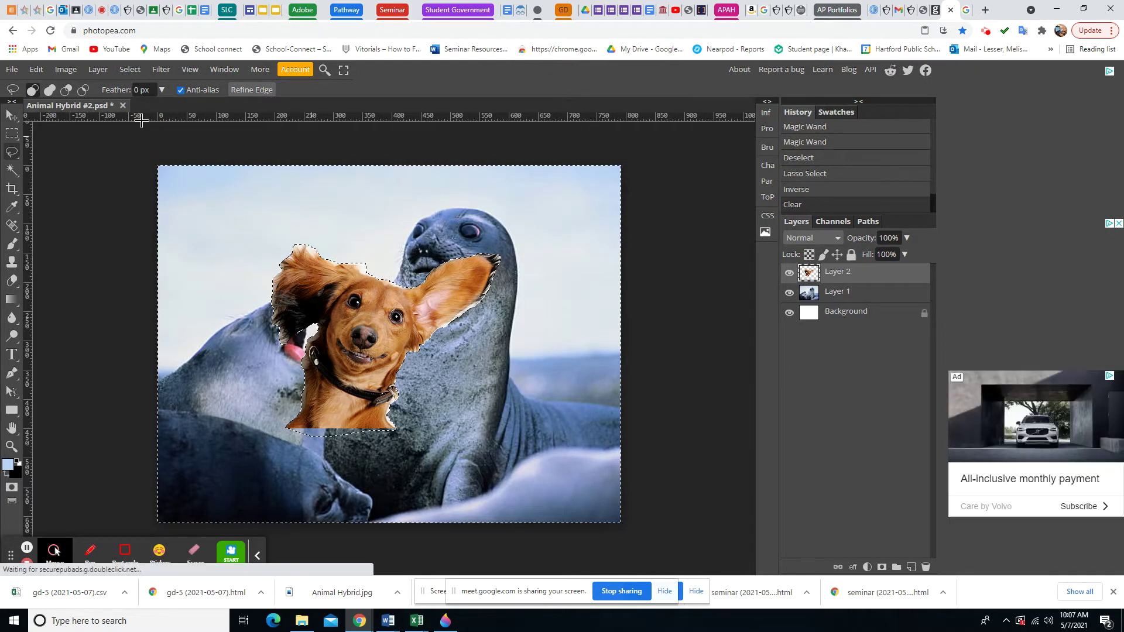
# Deselect, then step History back to restore the white backdrop with the inverted selection
pyautogui.click(128, 72)
pyautogui.click(142, 105)
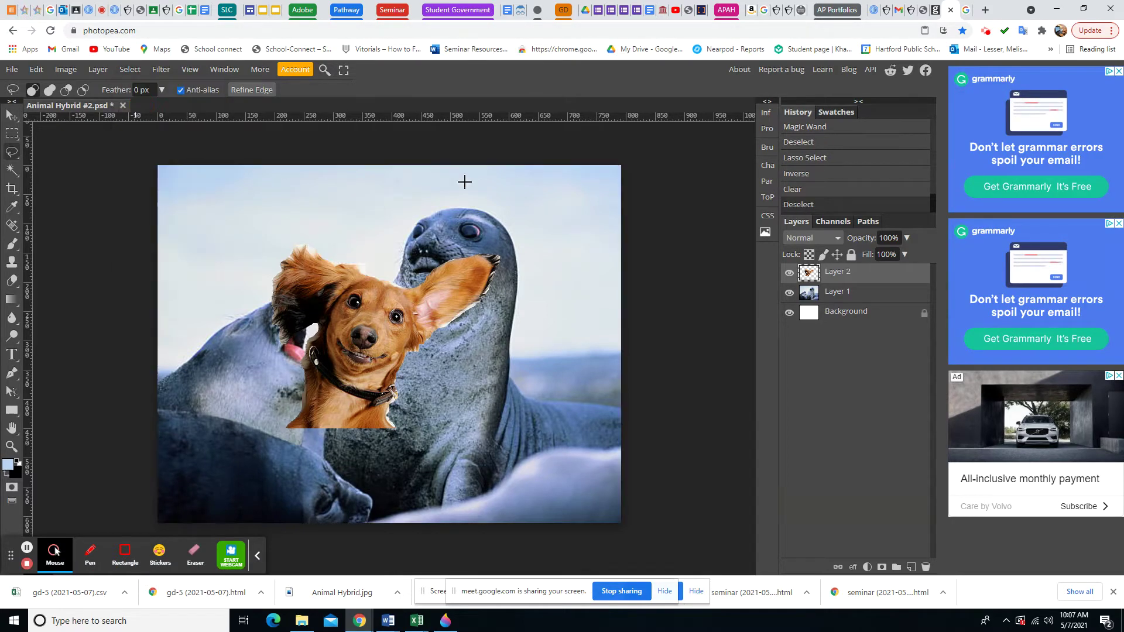
pyautogui.click(818, 187)
pyautogui.click(821, 172)
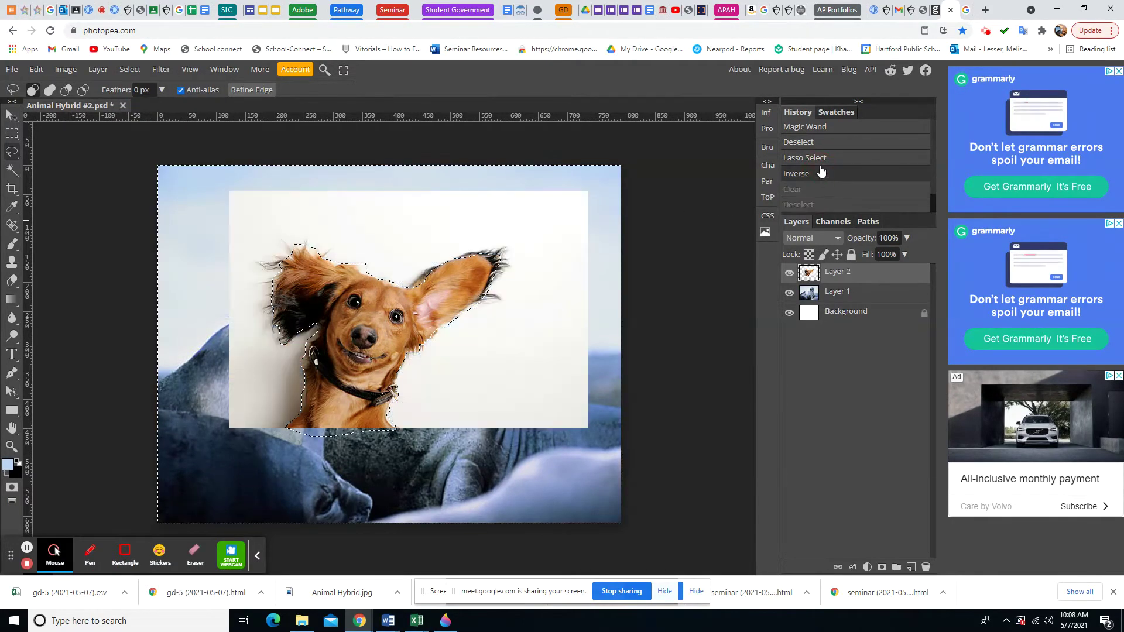
# Drop the current selection and switch to the Polygonal Lasso Select tool
pyautogui.hotkey('ctrl', 'd')
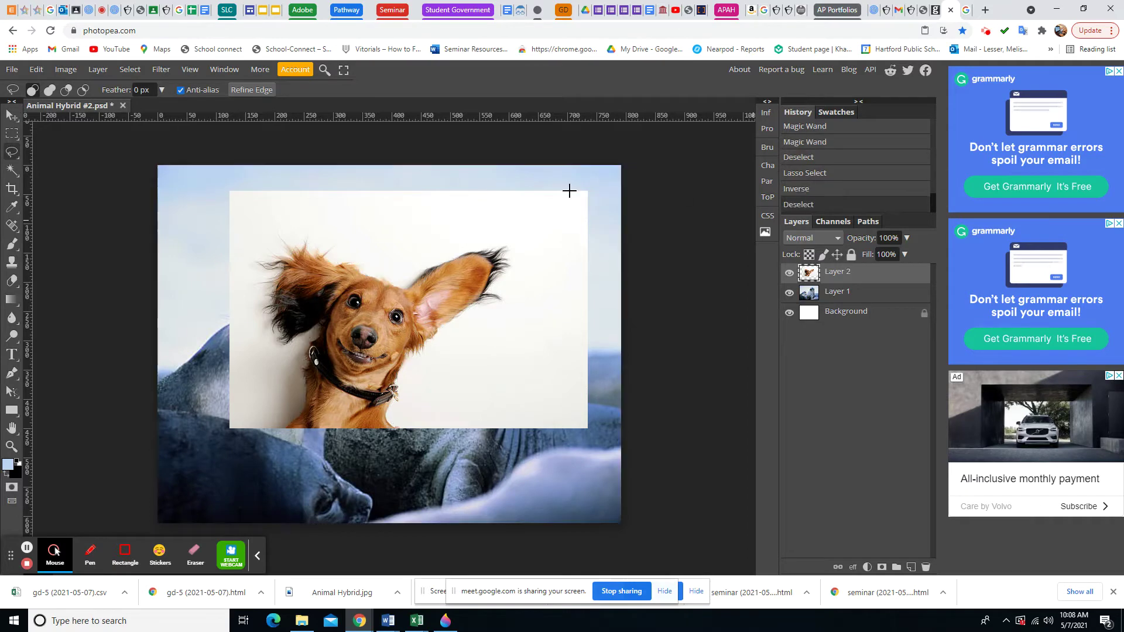
pyautogui.rightClick(12, 152)
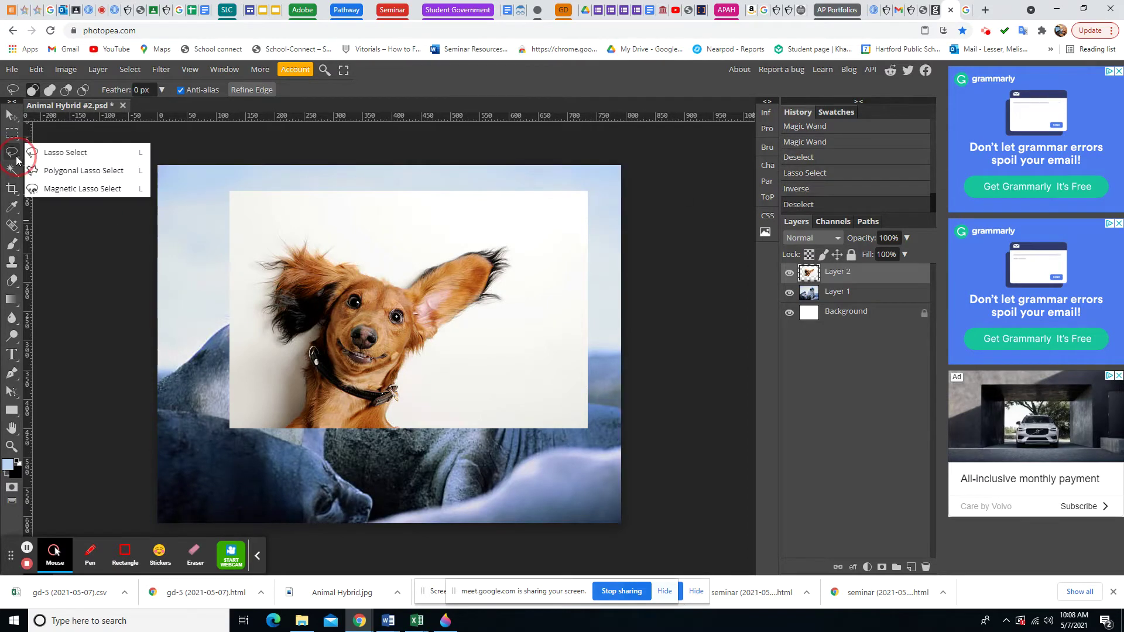
pyautogui.click(54, 172)
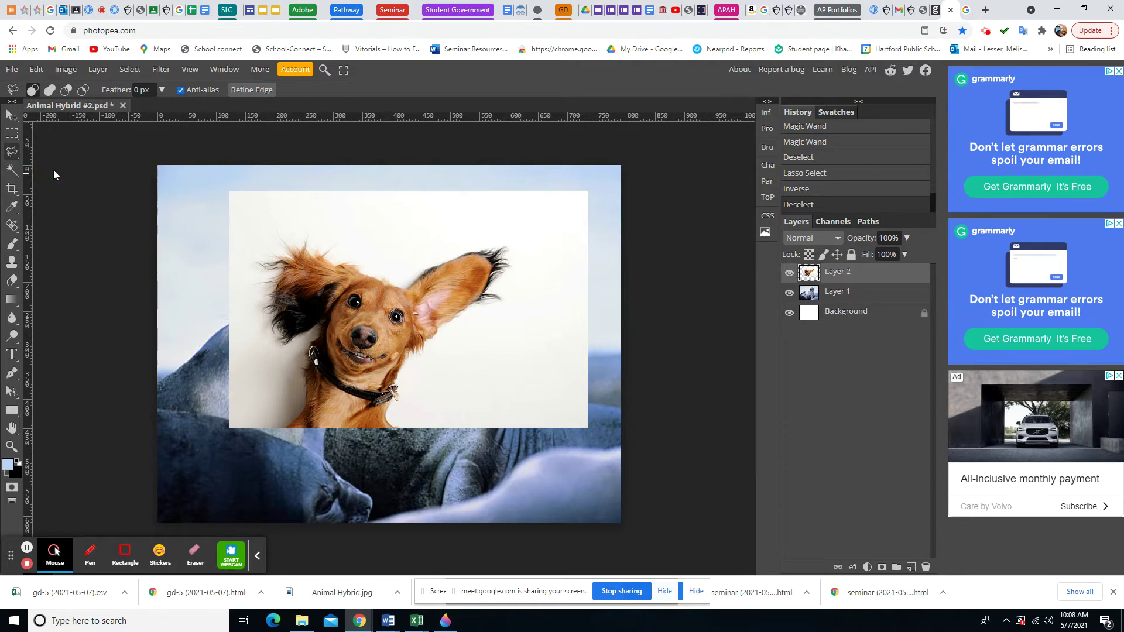
# Place outline points from below the collar, up along it, to the ear's top edge
pyautogui.click(399, 429)
pyautogui.click(387, 418)
pyautogui.click(396, 389)
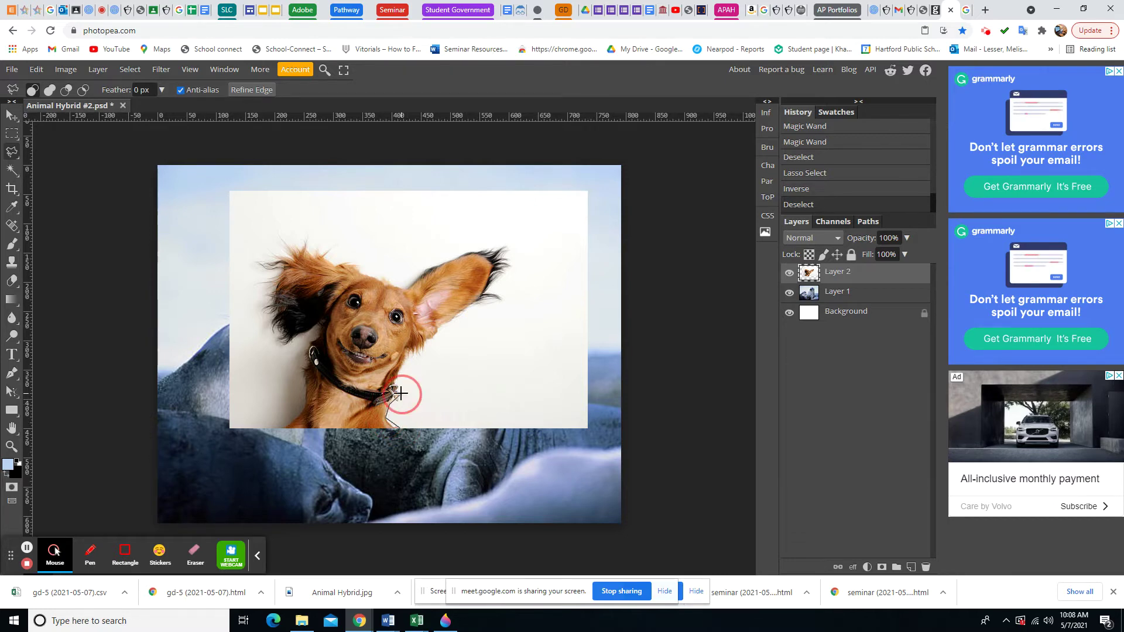
pyautogui.click(395, 382)
pyautogui.click(403, 369)
pyautogui.click(408, 359)
pyautogui.click(413, 349)
pyautogui.click(417, 357)
pyautogui.click(421, 349)
pyautogui.click(428, 345)
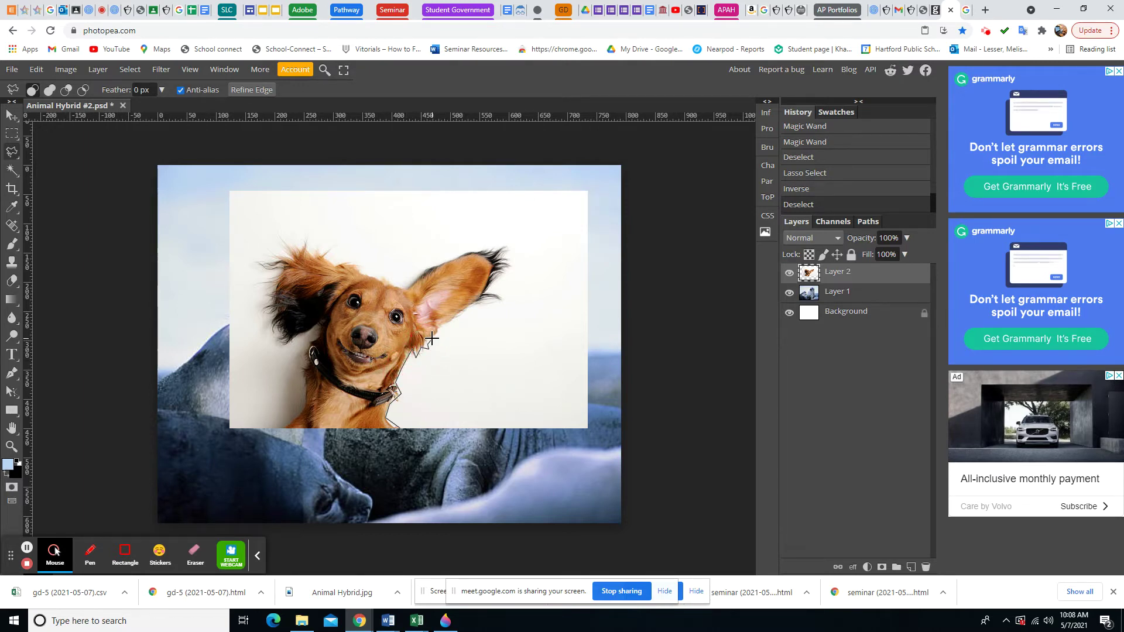
pyautogui.click(434, 339)
pyautogui.click(441, 332)
pyautogui.click(442, 327)
pyautogui.click(451, 322)
pyautogui.click(457, 318)
pyautogui.click(474, 307)
pyautogui.click(497, 302)
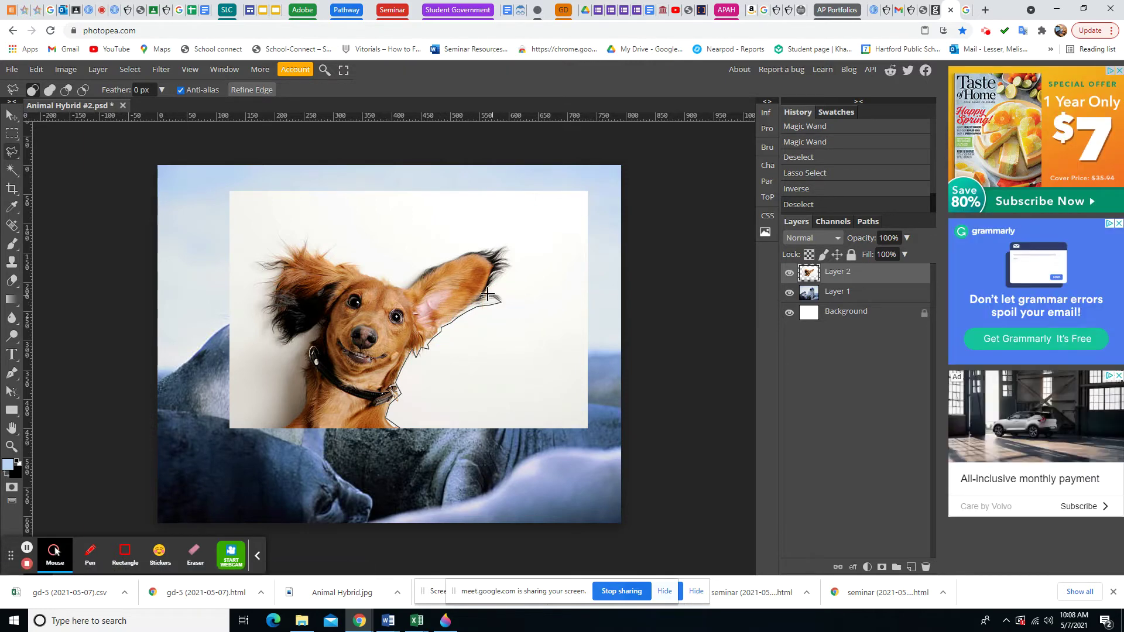
# Continue the outline around the ear tip, over the head, and down the left side to close it
pyautogui.click(499, 274)
pyautogui.click(498, 256)
pyautogui.click(471, 249)
pyautogui.click(448, 259)
pyautogui.click(419, 271)
pyautogui.click(408, 288)
pyautogui.click(360, 274)
pyautogui.click(334, 264)
pyautogui.click(301, 247)
pyautogui.click(284, 266)
pyautogui.click(276, 277)
pyautogui.click(278, 322)
pyautogui.click(281, 345)
pyautogui.click(321, 327)
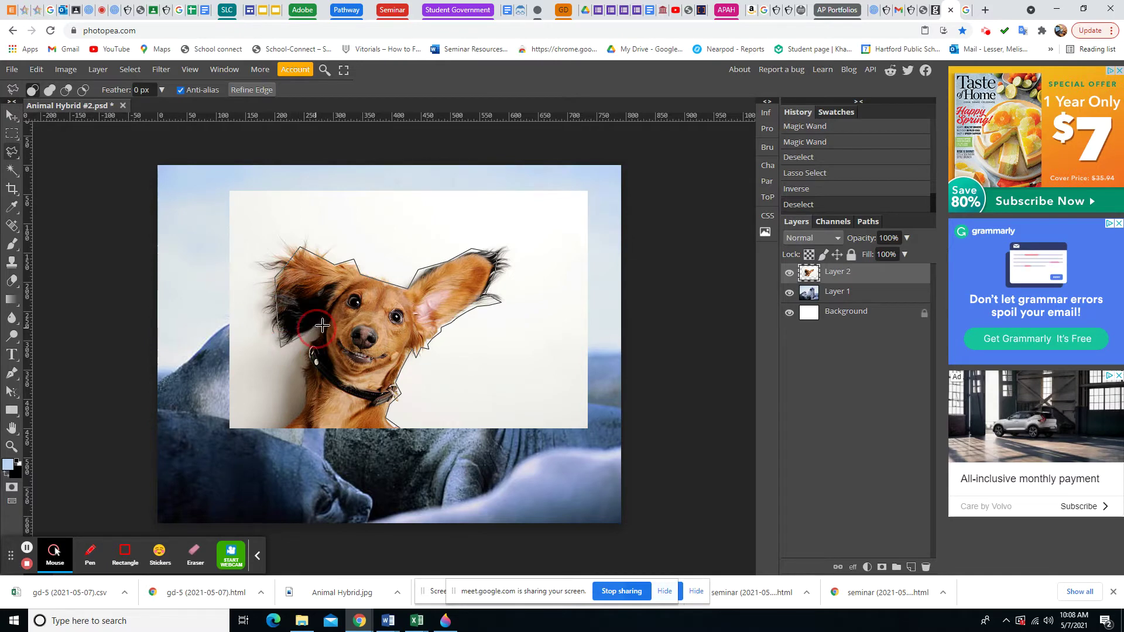
pyautogui.click(302, 367)
pyautogui.click(286, 425)
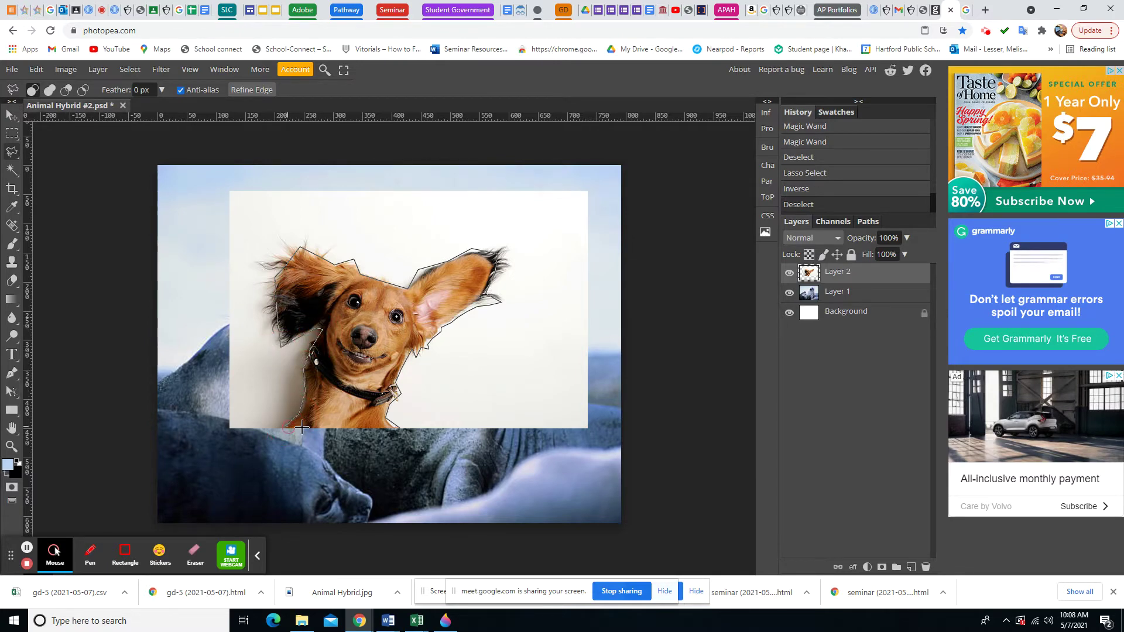
pyautogui.click(401, 430)
pyautogui.click(392, 424)
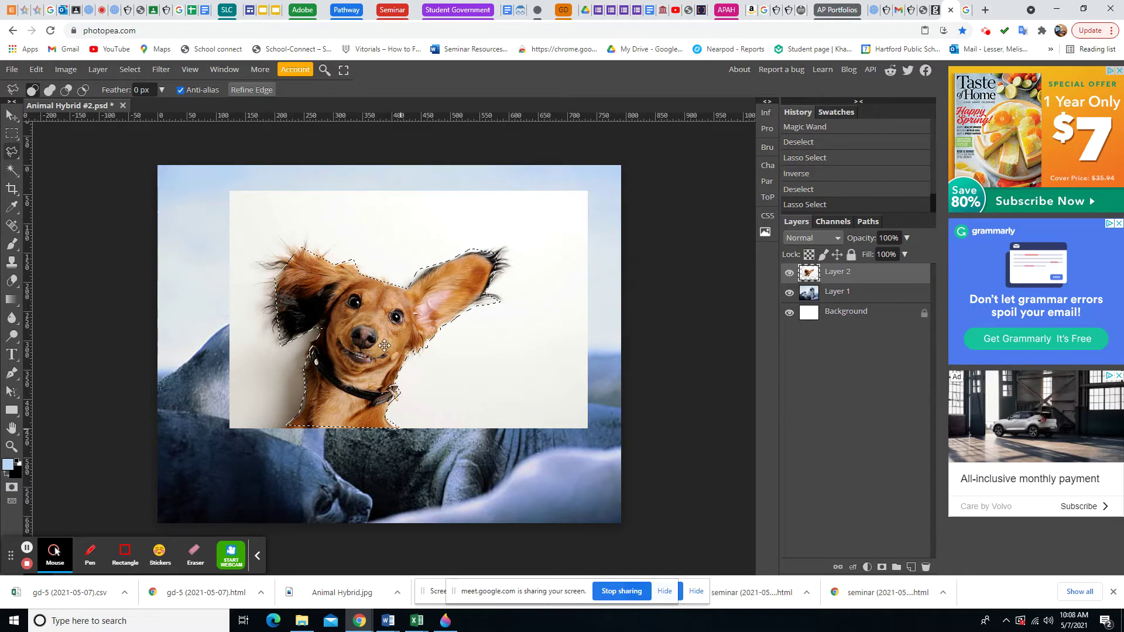
# Invert the selection and delete the white background around the dog
pyautogui.click(127, 71)
pyautogui.click(135, 122)
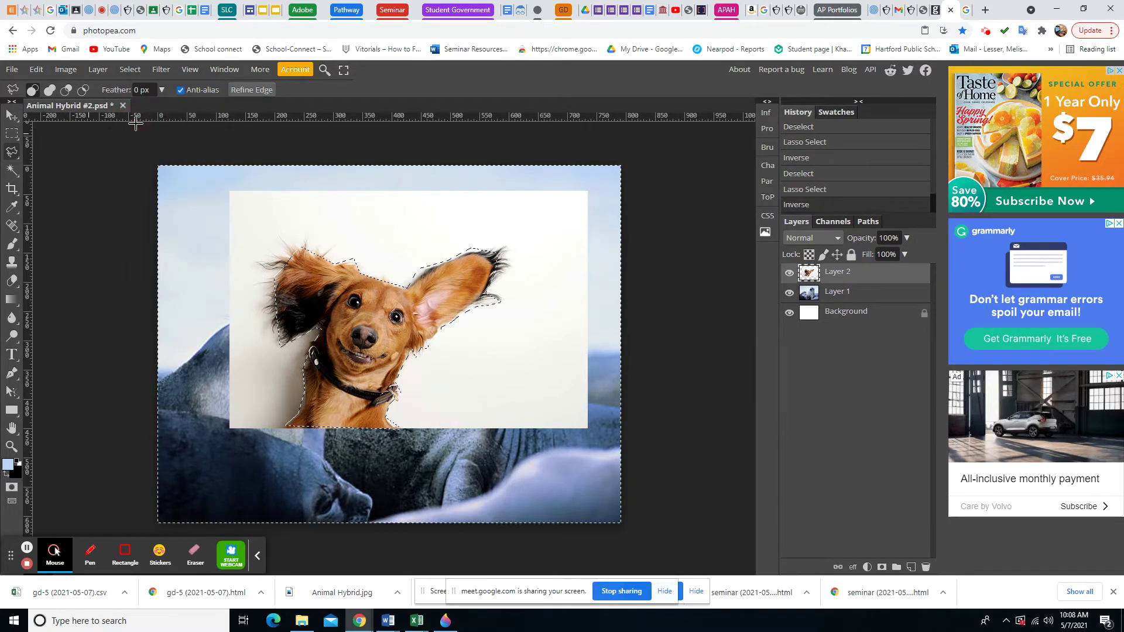
pyautogui.press('Delete')
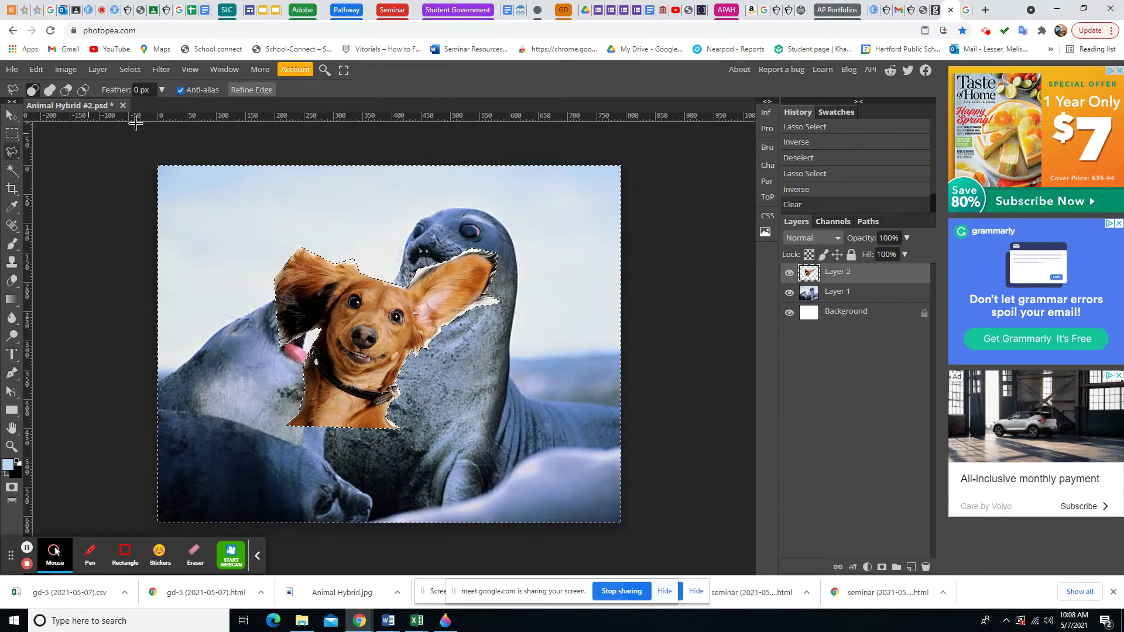
# Undo the deletion through the History panel and deselect everything
pyautogui.click(812, 174)
pyautogui.click(129, 70)
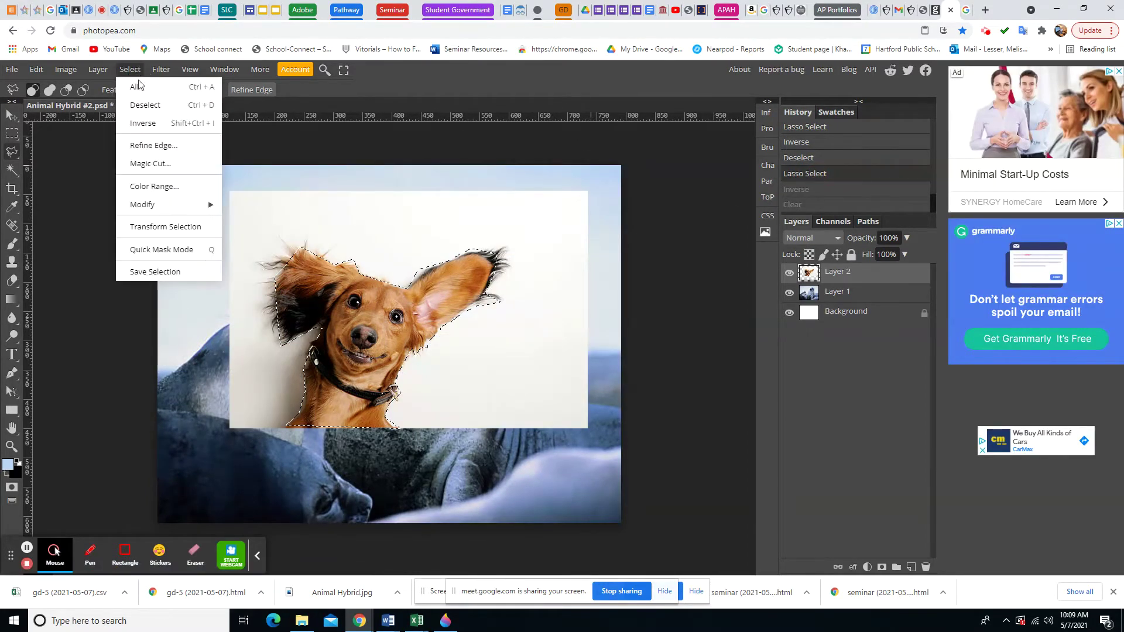
pyautogui.click(146, 105)
pyautogui.rightClick(12, 152)
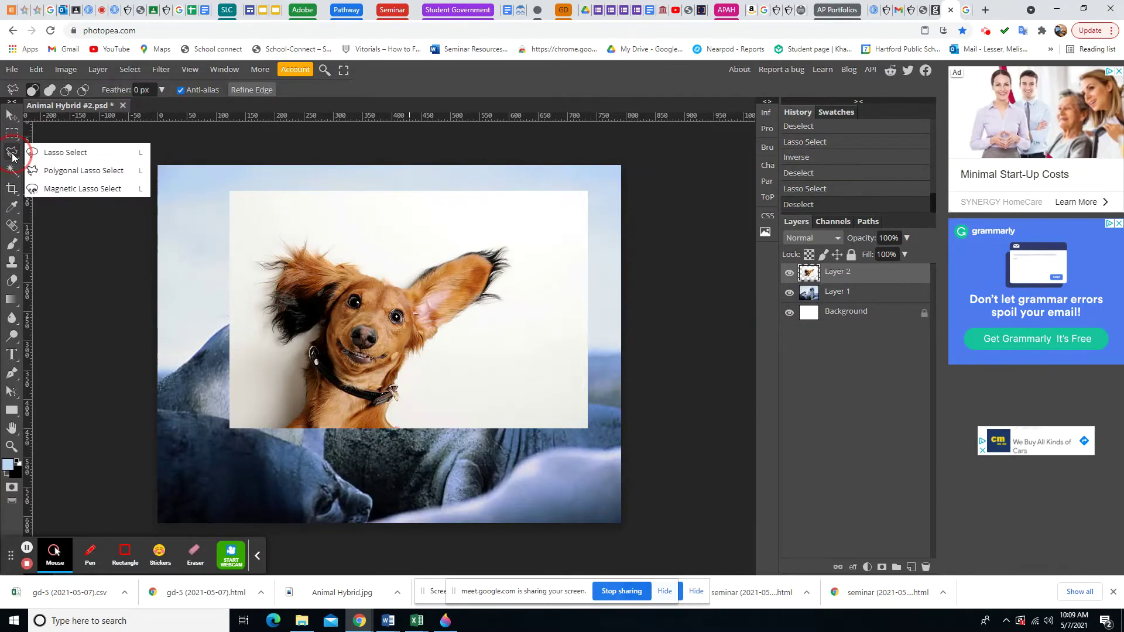
# Trace the dog's head and ears with the Magnetic Lasso Select tool
pyautogui.click(52, 188)
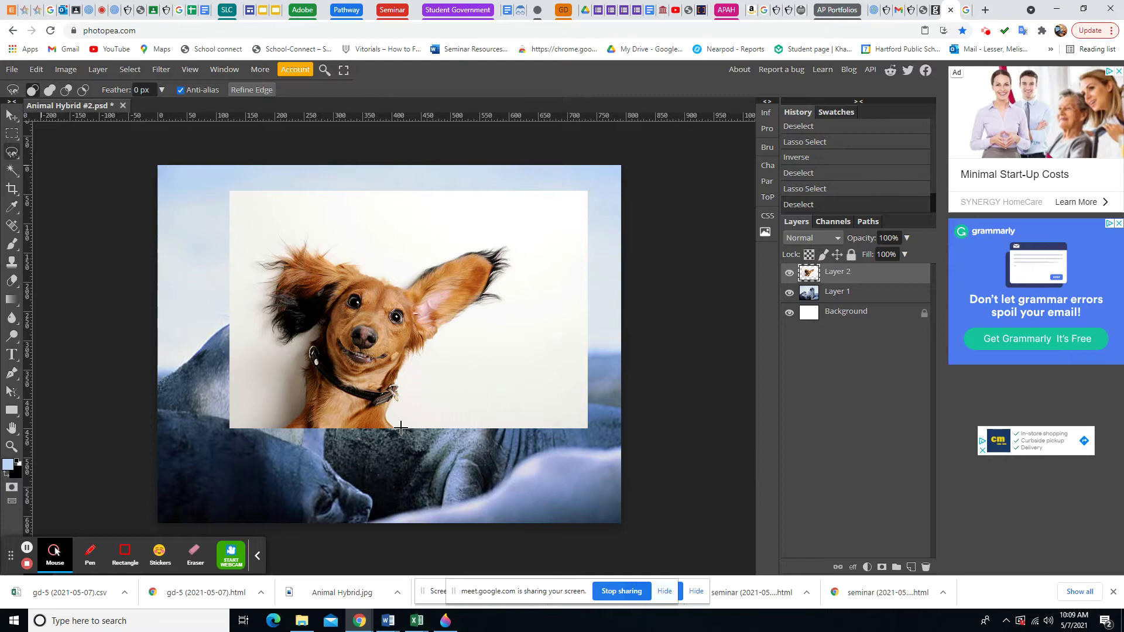
pyautogui.moveTo(396, 428)
pyautogui.mouseDown()
pyautogui.moveTo(387, 408)
pyautogui.moveTo(410, 354)
pyautogui.moveTo(490, 297)
pyautogui.moveTo(495, 249)
pyautogui.moveTo(467, 245)
pyautogui.moveTo(380, 273)
pyautogui.moveTo(319, 249)
pyautogui.moveTo(275, 266)
pyautogui.moveTo(269, 307)
pyautogui.moveTo(287, 341)
pyautogui.moveTo(319, 321)
pyautogui.moveTo(306, 354)
pyautogui.moveTo(315, 391)
pyautogui.moveTo(286, 428)
pyautogui.moveTo(394, 427)
pyautogui.mouseUp()
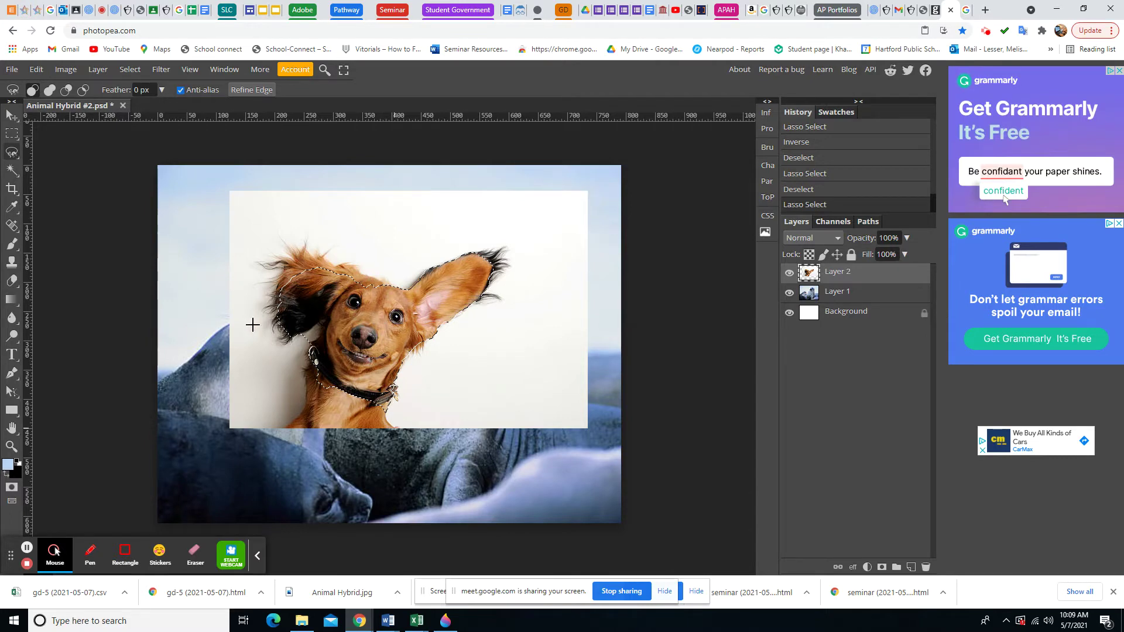
# Switch to the freehand Lasso and add the area near the ear to the selection
pyautogui.rightClick(11, 155)
pyautogui.click(39, 152)
pyautogui.press('shift')
pyautogui.moveTo(385, 285); pyautogui.dragTo(358, 275)
pyautogui.moveTo(353, 264)
pyautogui.mouseDown()
pyautogui.moveTo(291, 253)
pyautogui.moveTo(276, 265)
pyautogui.moveTo(276, 314)
pyautogui.moveTo(398, 292)
pyautogui.mouseUp()
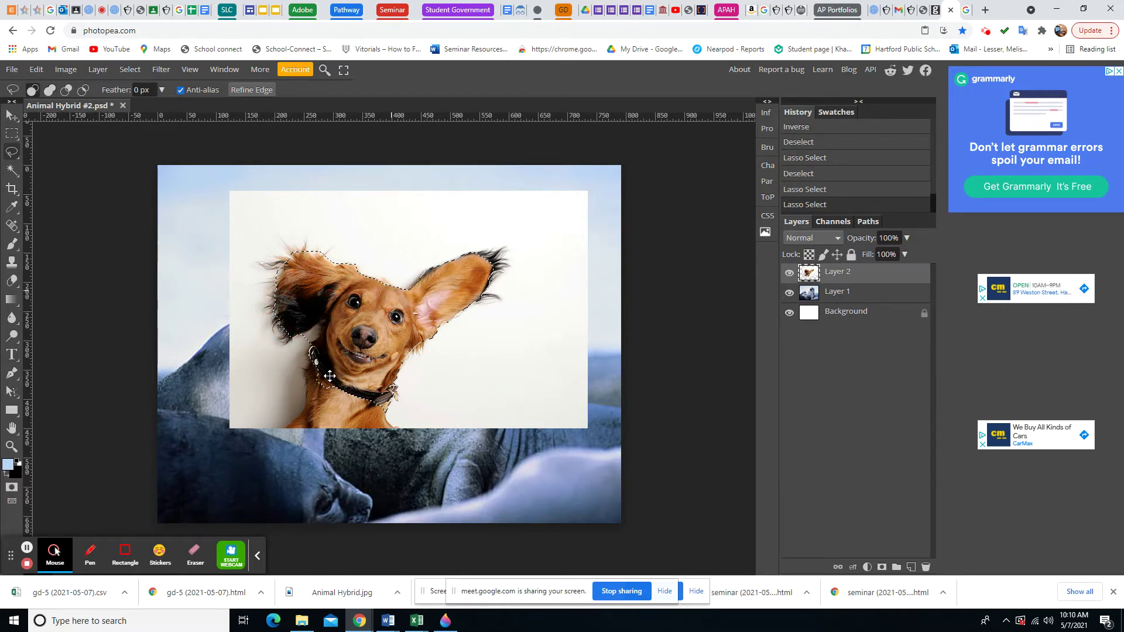
# Subtract small areas from the selection near the dog's cheek and ear
pyautogui.press('alt')
pyautogui.moveTo(310, 345)
pyautogui.mouseDown()
pyautogui.moveTo(319, 323)
pyautogui.moveTo(296, 337)
pyautogui.moveTo(295, 350)
pyautogui.moveTo(310, 351)
pyautogui.moveTo(291, 427)
pyautogui.moveTo(385, 432)
pyautogui.moveTo(387, 410)
pyautogui.moveTo(315, 350)
pyautogui.mouseUp()
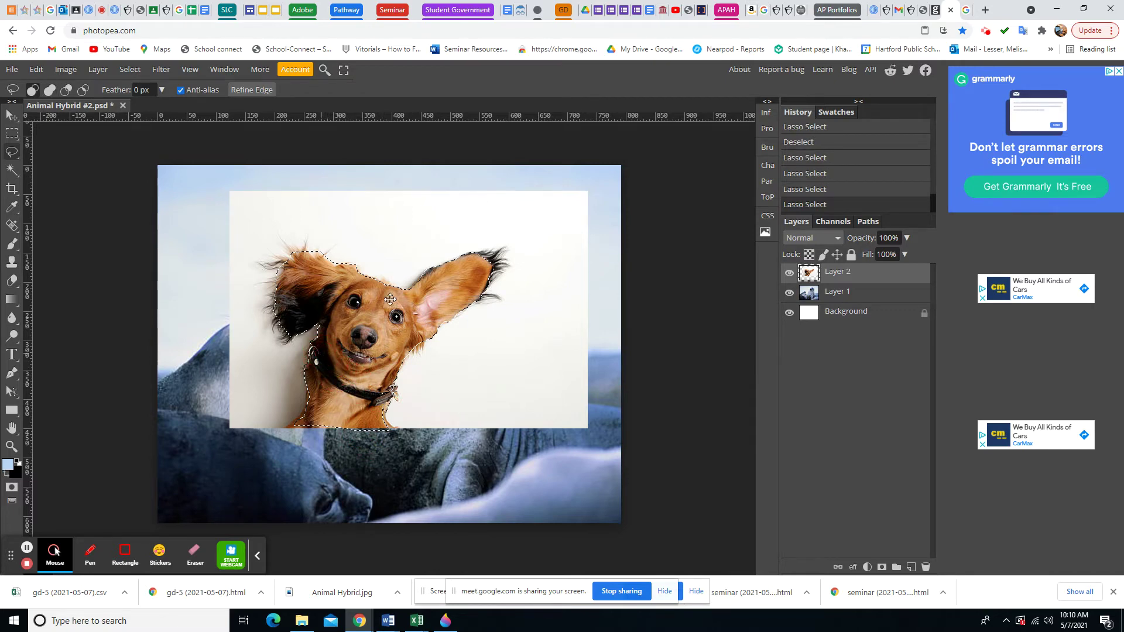
pyautogui.press('alt')
pyautogui.moveTo(335, 265); pyautogui.dragTo(314, 248)
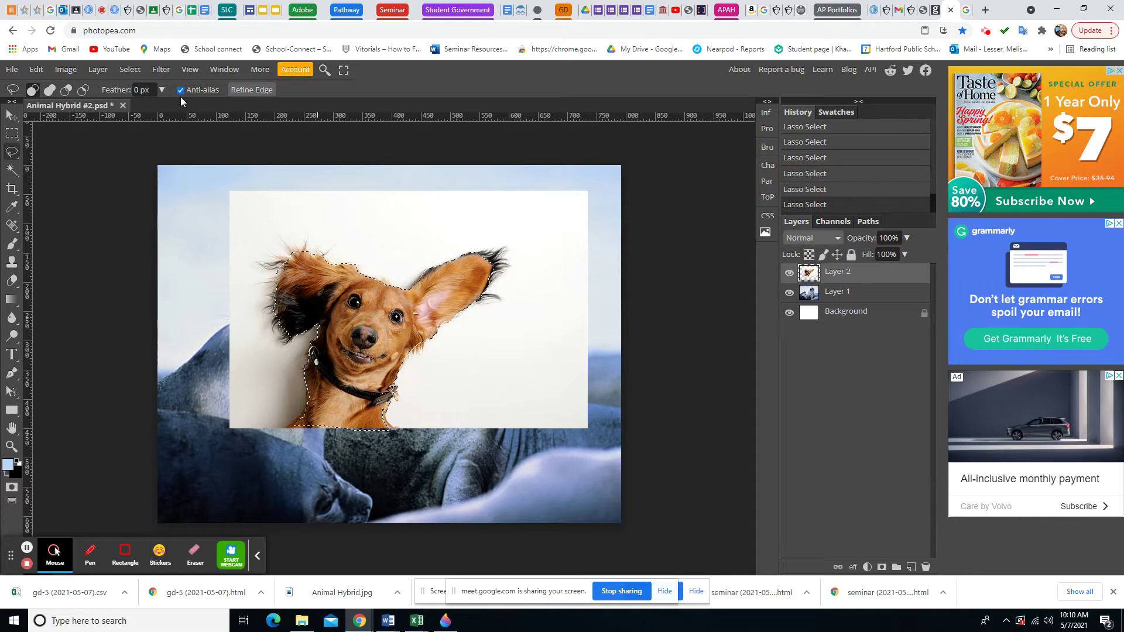
# Deselect, then Magic Wand the white background, adding areas around and below the right ear
pyautogui.click(130, 69)
pyautogui.click(138, 103)
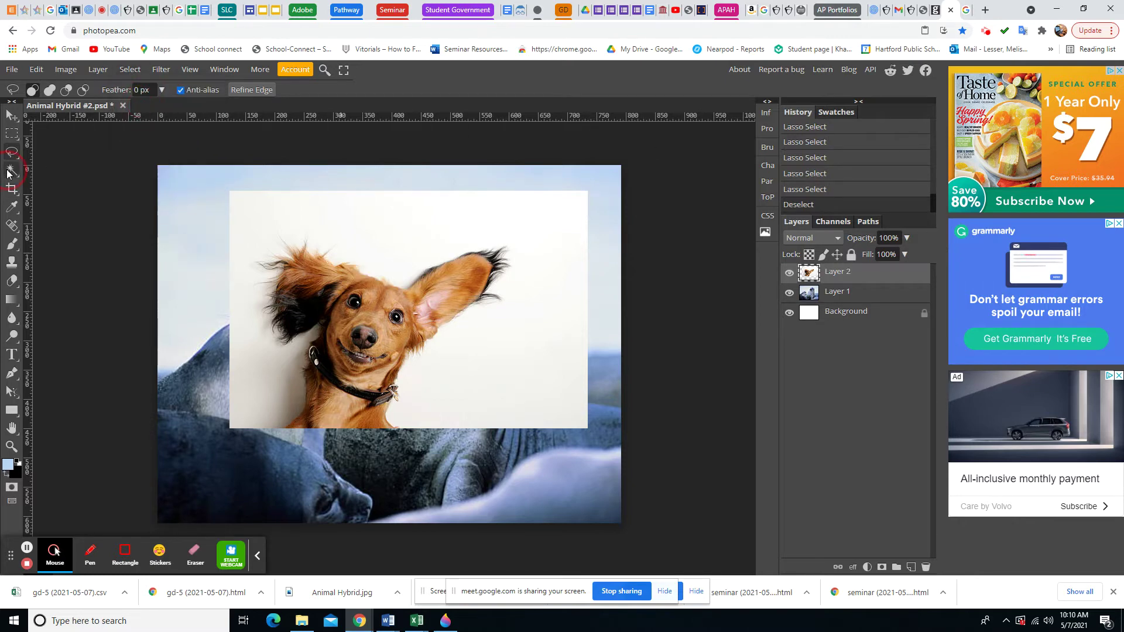
pyautogui.click(9, 170)
pyautogui.click(321, 234)
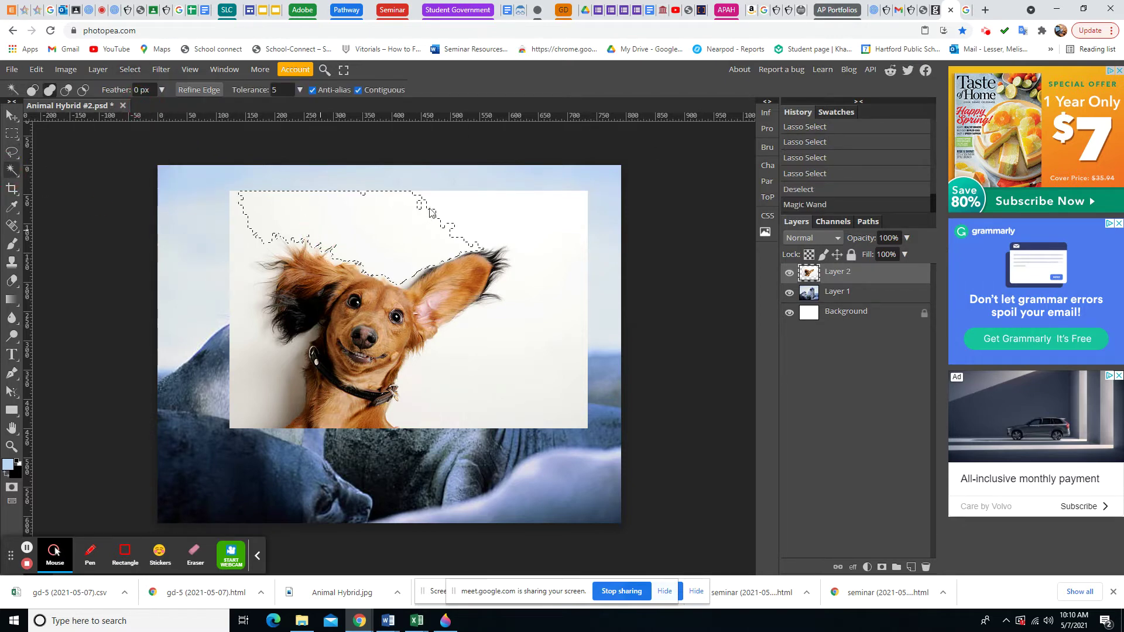
pyautogui.keyDown('shift'); pyautogui.click(445, 214); pyautogui.keyUp('shift')
pyautogui.keyDown('shift'); pyautogui.click(484, 224); pyautogui.keyUp('shift')
pyautogui.keyDown('shift'); pyautogui.click(535, 272); pyautogui.keyUp('shift')
pyautogui.keyDown('shift'); pyautogui.click(507, 312); pyautogui.keyUp('shift')
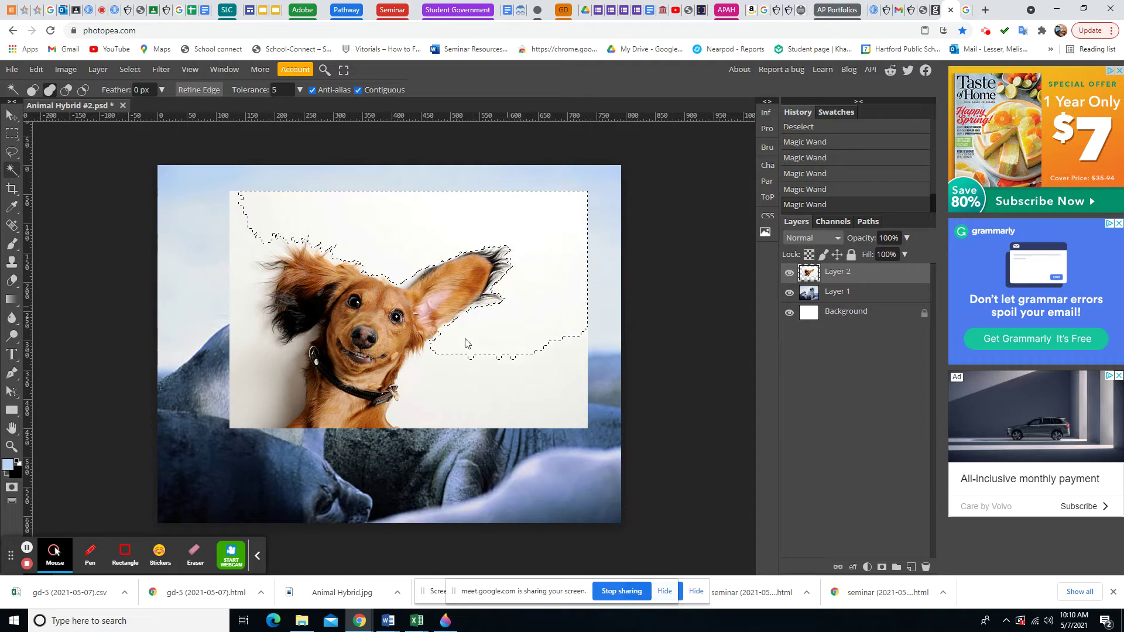
pyautogui.keyDown('shift'); pyautogui.click(439, 376); pyautogui.keyUp('shift')
pyautogui.keyDown('shift'); pyautogui.click(403, 427); pyautogui.keyUp('shift')
# Add the bottom-right white area and the white left of the head and neck
pyautogui.keyDown('shift'); pyautogui.click(397, 421); pyautogui.keyUp('shift')
pyautogui.keyDown('shift'); pyautogui.click(495, 420); pyautogui.keyUp('shift')
pyautogui.keyDown('shift'); pyautogui.click(460, 380); pyautogui.keyUp('shift')
pyautogui.keyDown('shift'); pyautogui.click(417, 360); pyautogui.keyUp('shift')
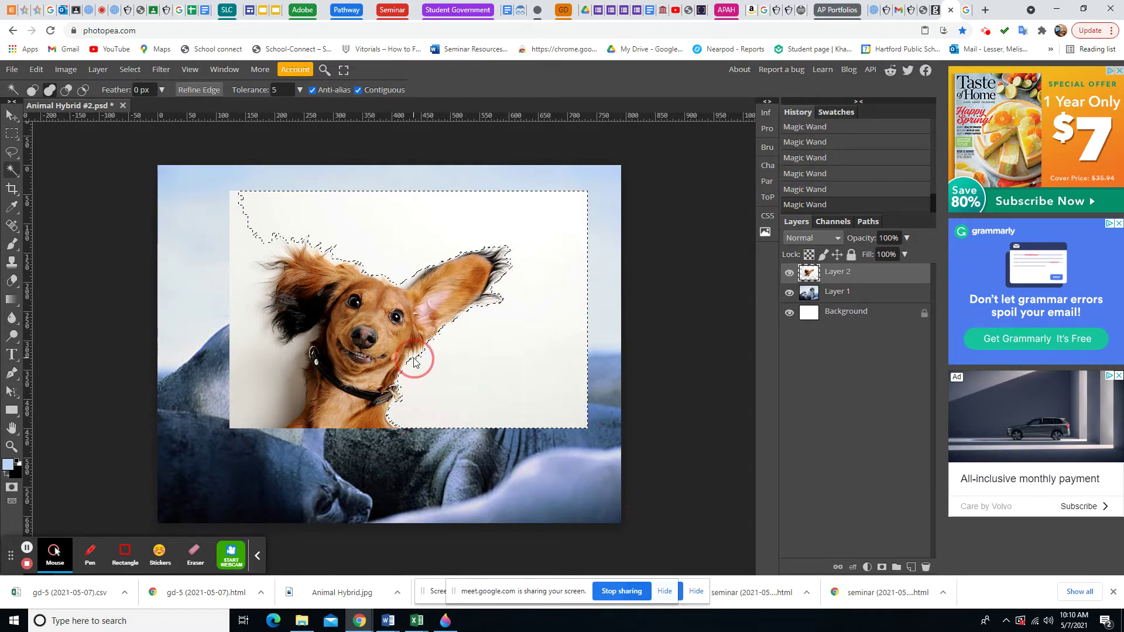
pyautogui.keyDown('shift'); pyautogui.click(413, 363); pyautogui.keyUp('shift')
pyautogui.keyDown('shift'); pyautogui.click(264, 351); pyautogui.keyUp('shift')
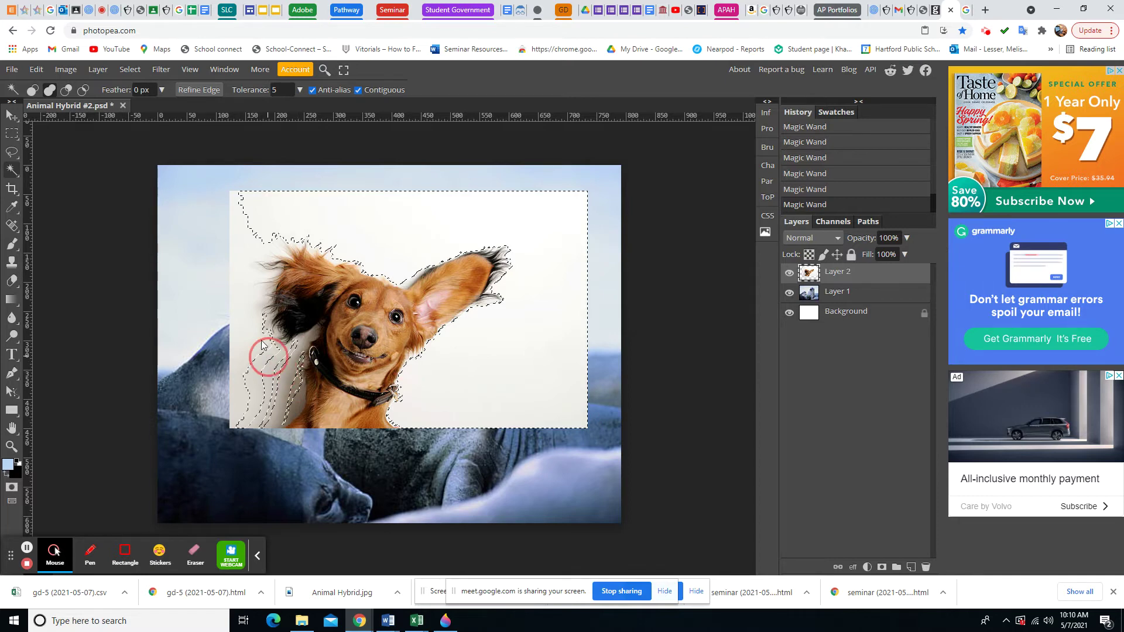
pyautogui.keyDown('shift'); pyautogui.click(243, 253); pyautogui.keyUp('shift')
pyautogui.keyDown('shift'); pyautogui.click(260, 275); pyautogui.keyUp('shift')
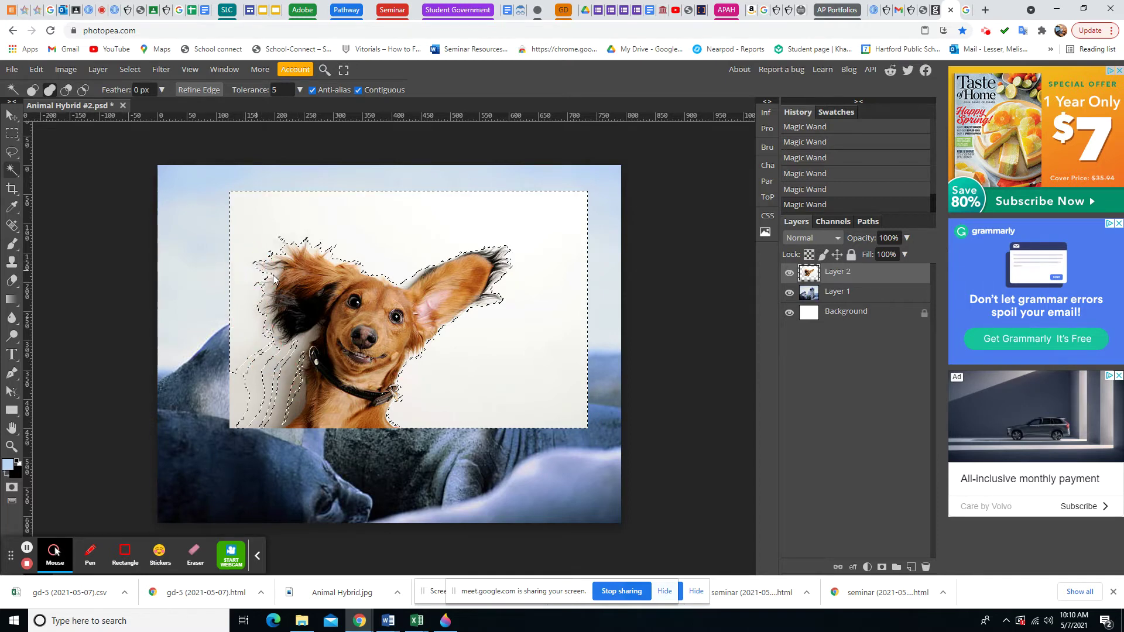
pyautogui.keyDown('shift'); pyautogui.click(275, 367); pyautogui.keyUp('shift')
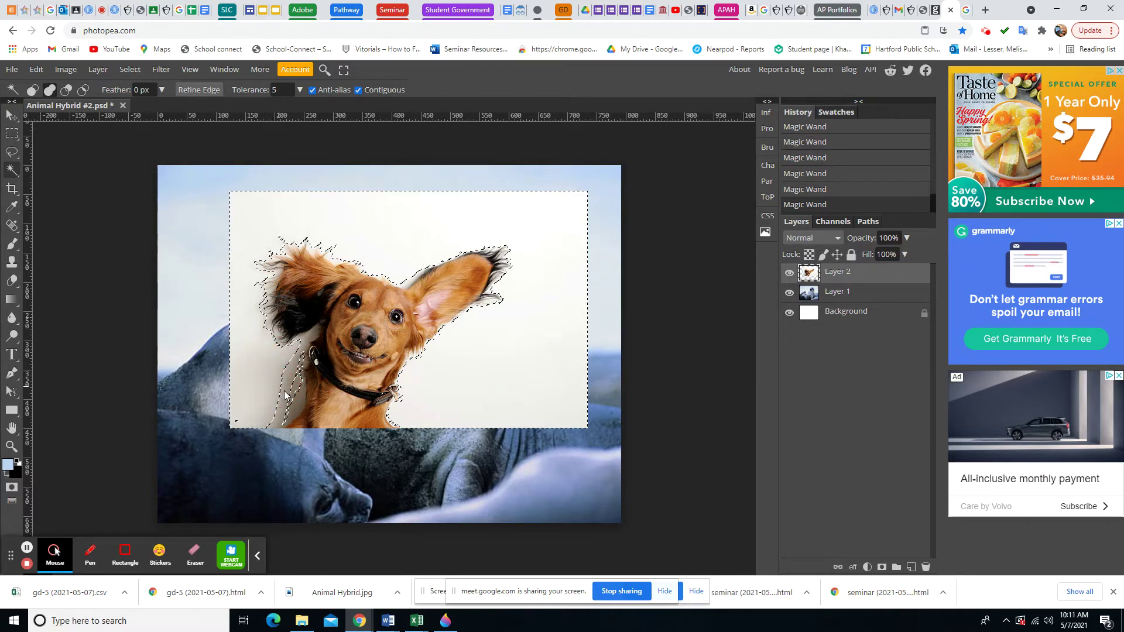
pyautogui.keyDown('shift'); pyautogui.click(289, 397); pyautogui.keyUp('shift')
pyautogui.keyDown('shift'); pyautogui.click(299, 417); pyautogui.keyUp('shift')
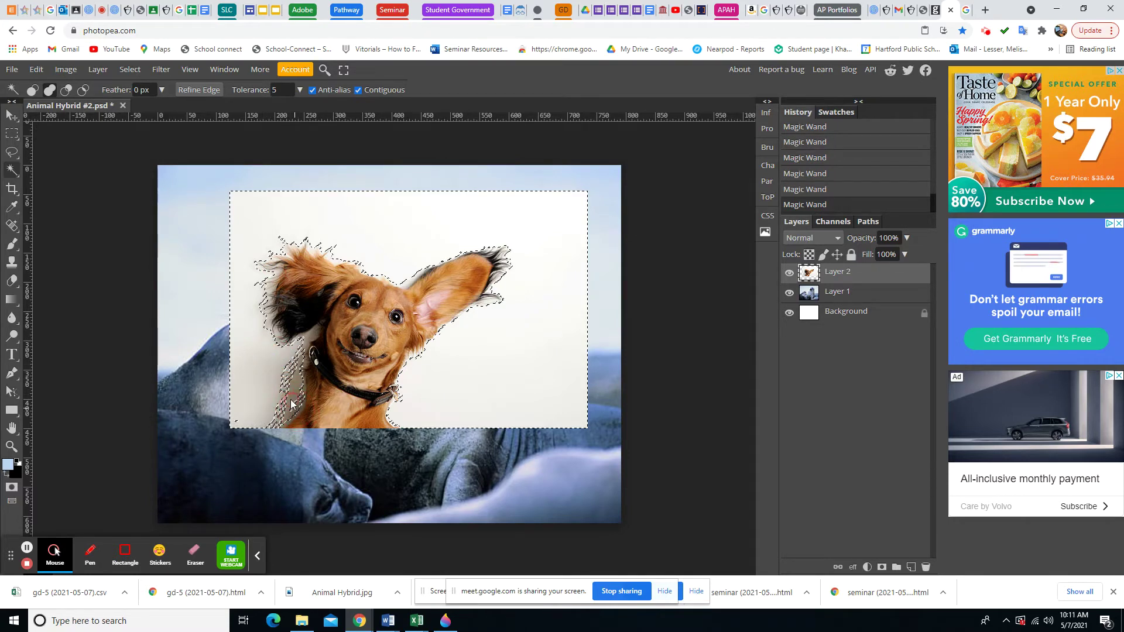
# Add the white patches left of the neck and along the left ear's edge
pyautogui.keyDown('shift'); pyautogui.click(280, 370); pyautogui.keyUp('shift')
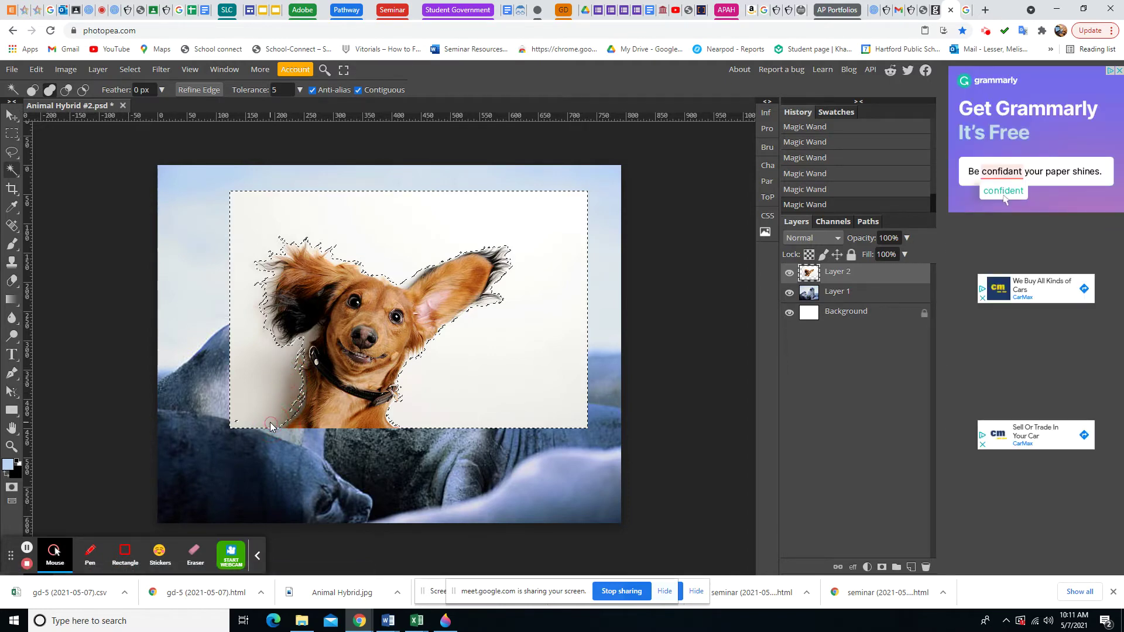
pyautogui.keyDown('shift'); pyautogui.click(300, 367); pyautogui.keyUp('shift')
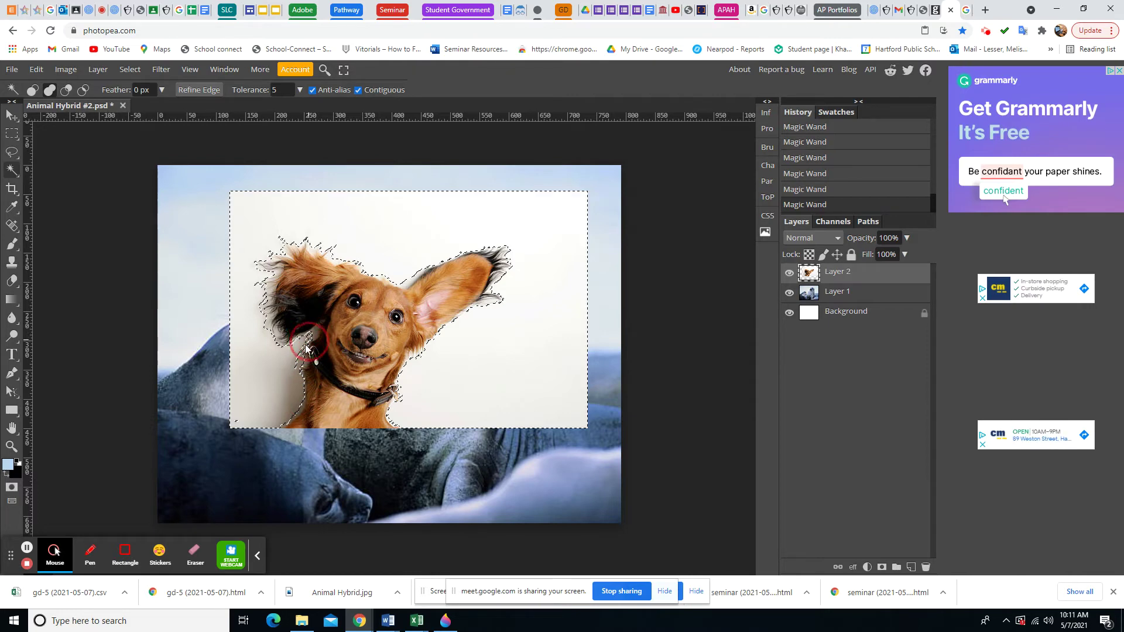
pyautogui.click(299, 354)
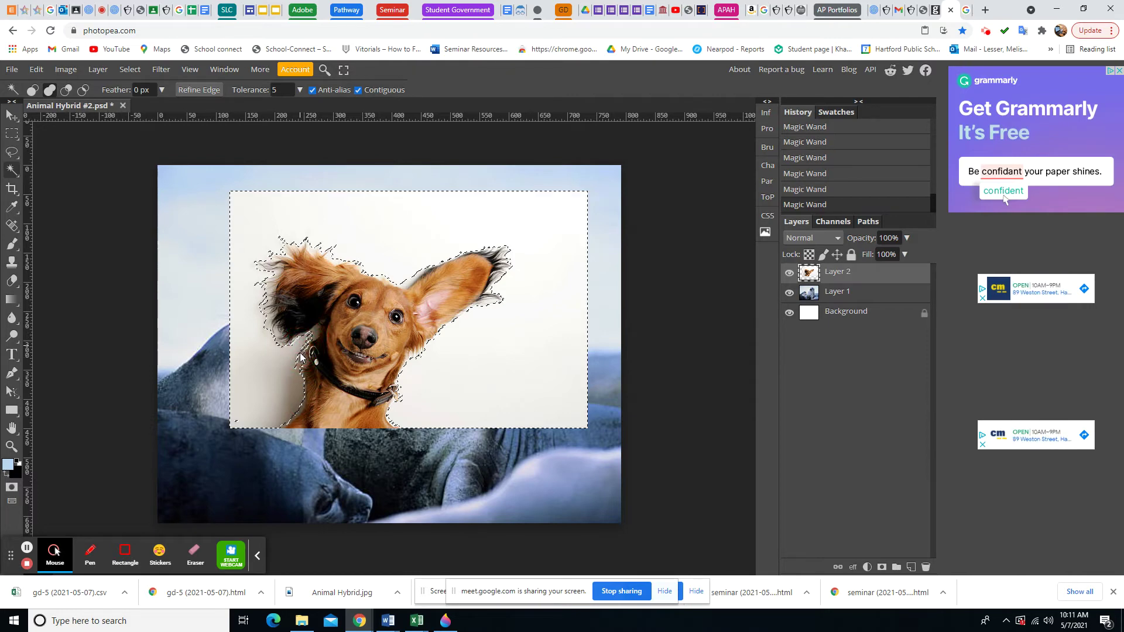
pyautogui.click(295, 365)
pyautogui.click(277, 338)
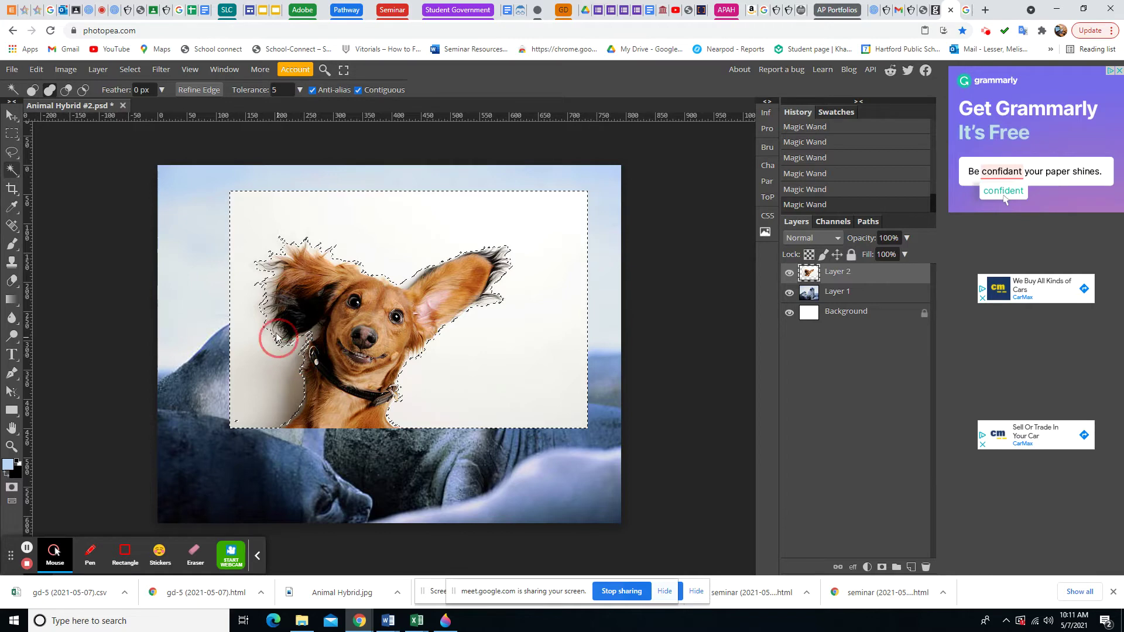
pyautogui.click(267, 326)
pyautogui.click(266, 316)
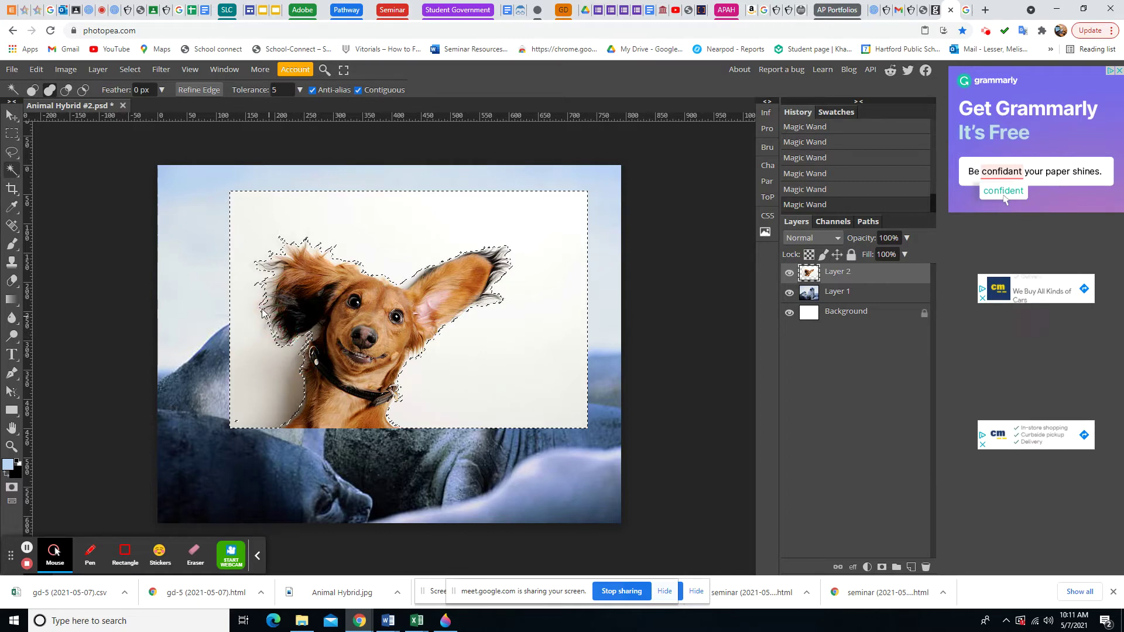
pyautogui.click(267, 297)
pyautogui.click(265, 275)
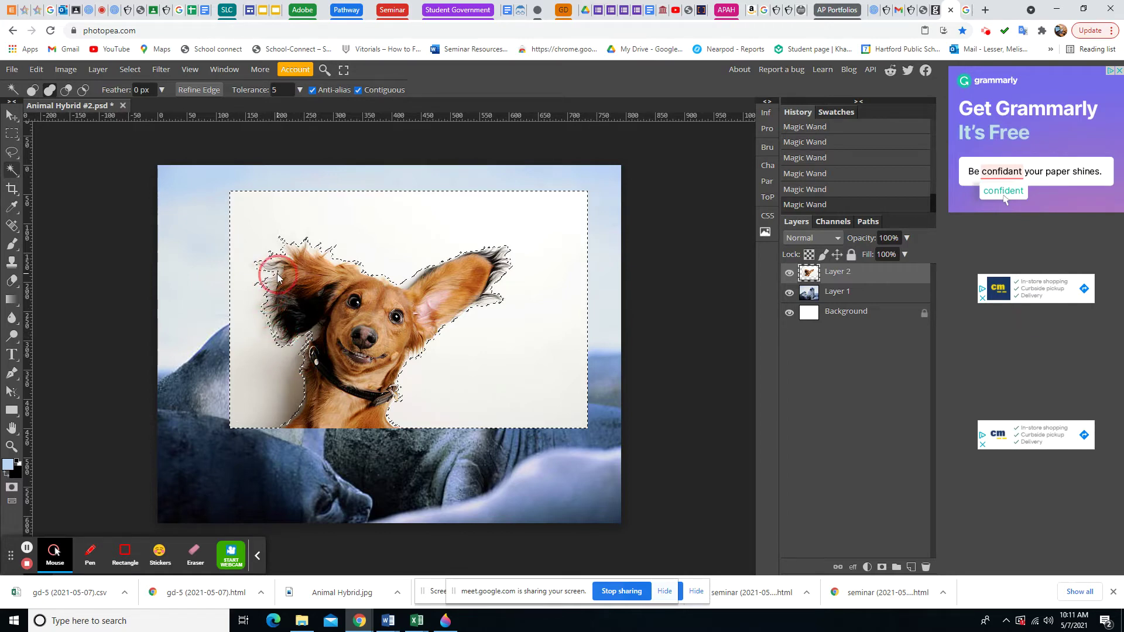
pyautogui.click(265, 270)
pyautogui.click(267, 264)
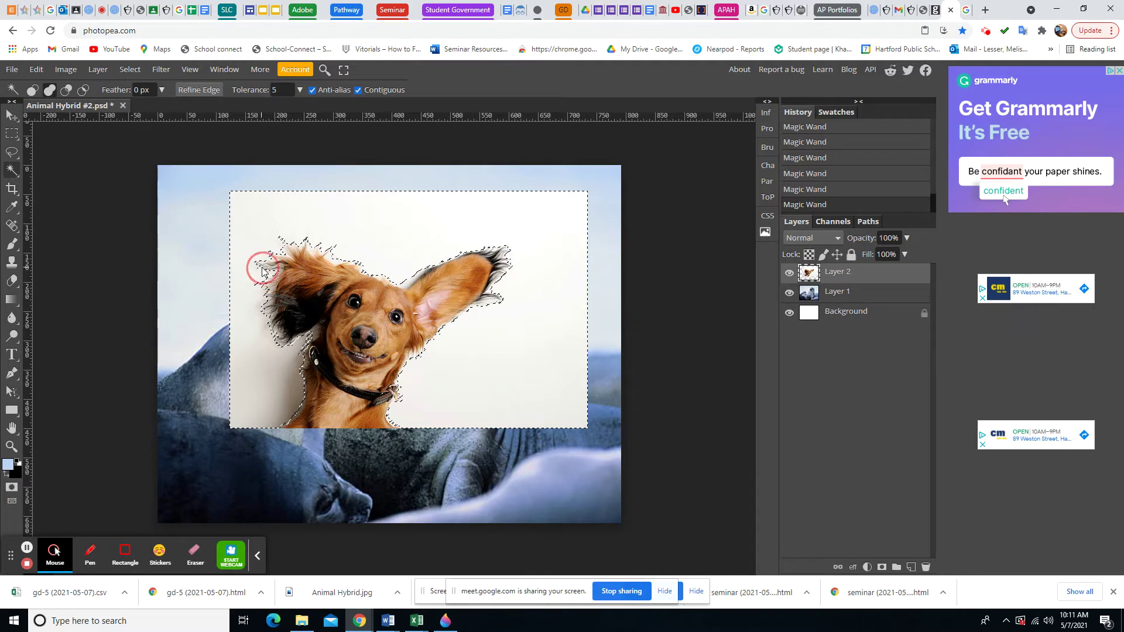
# Pick up white specks along the upper-left fur, top of the head and ear edge
pyautogui.click(283, 253)
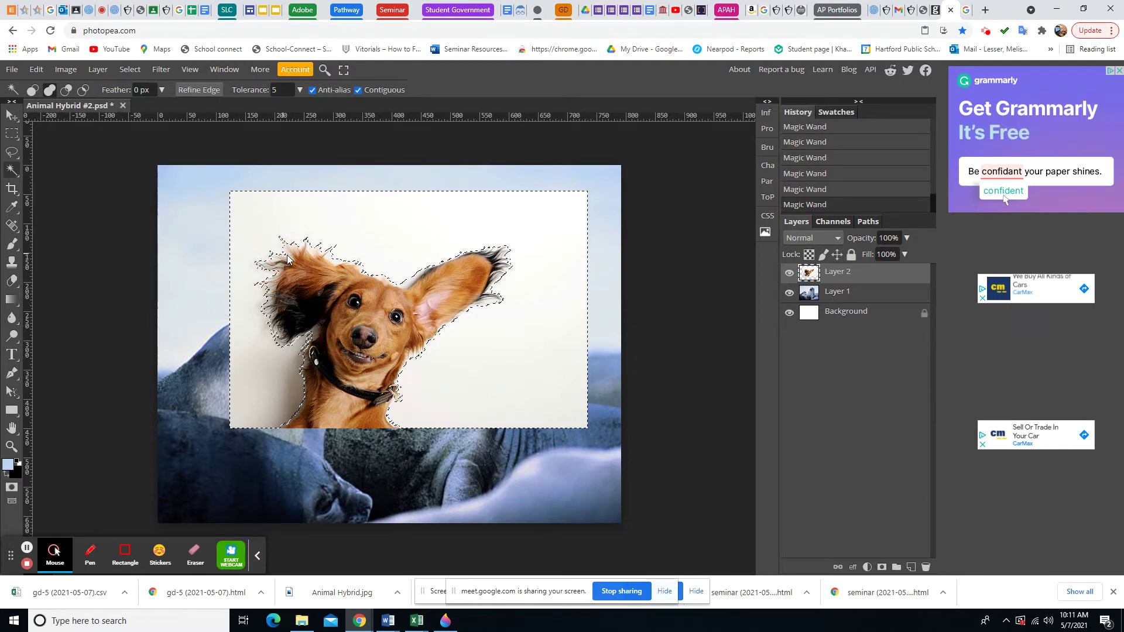
pyautogui.click(287, 255)
pyautogui.click(301, 247)
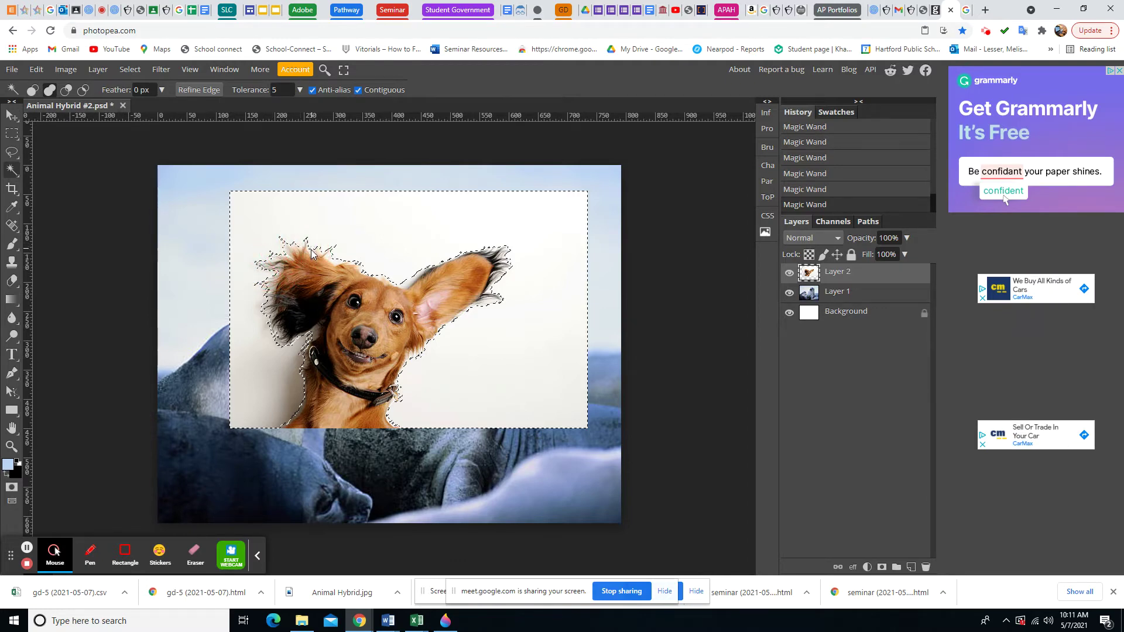
pyautogui.click(312, 250)
pyautogui.click(324, 251)
pyautogui.click(334, 259)
pyautogui.click(337, 266)
pyautogui.click(354, 268)
pyautogui.click(381, 278)
pyautogui.click(394, 285)
pyautogui.click(408, 283)
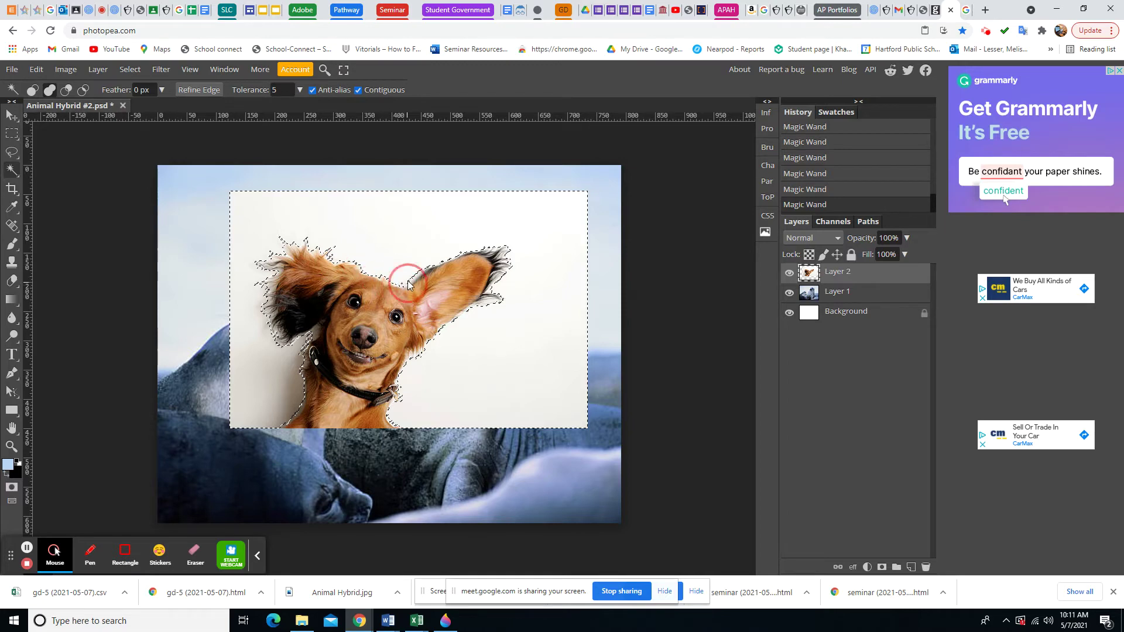
# Add the remaining white specks around the ear tip, under the right ear and down to the collar
pyautogui.click(436, 262)
pyautogui.click(489, 293)
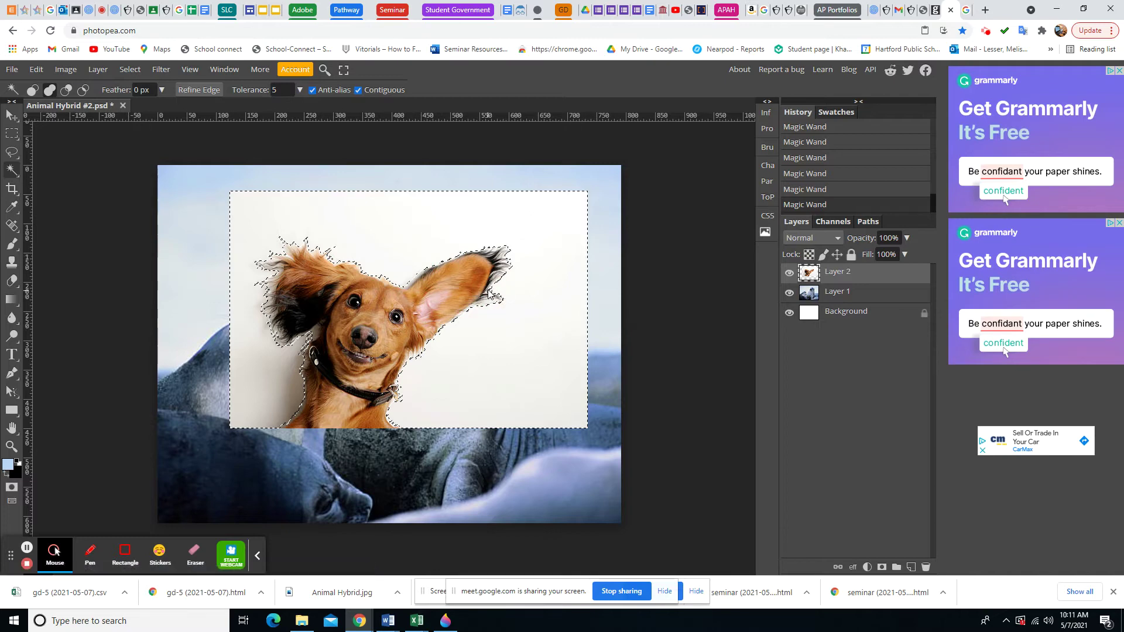
pyautogui.click(496, 281)
pyautogui.click(489, 304)
pyautogui.click(487, 305)
pyautogui.click(469, 312)
pyautogui.click(458, 319)
pyautogui.click(443, 326)
pyautogui.click(421, 353)
pyautogui.click(411, 358)
pyautogui.click(401, 375)
pyautogui.click(402, 395)
# Delete the selected white pixels on Layer 2 so the seals show around the dog
pyautogui.press('shift')
pyautogui.press('Delete')
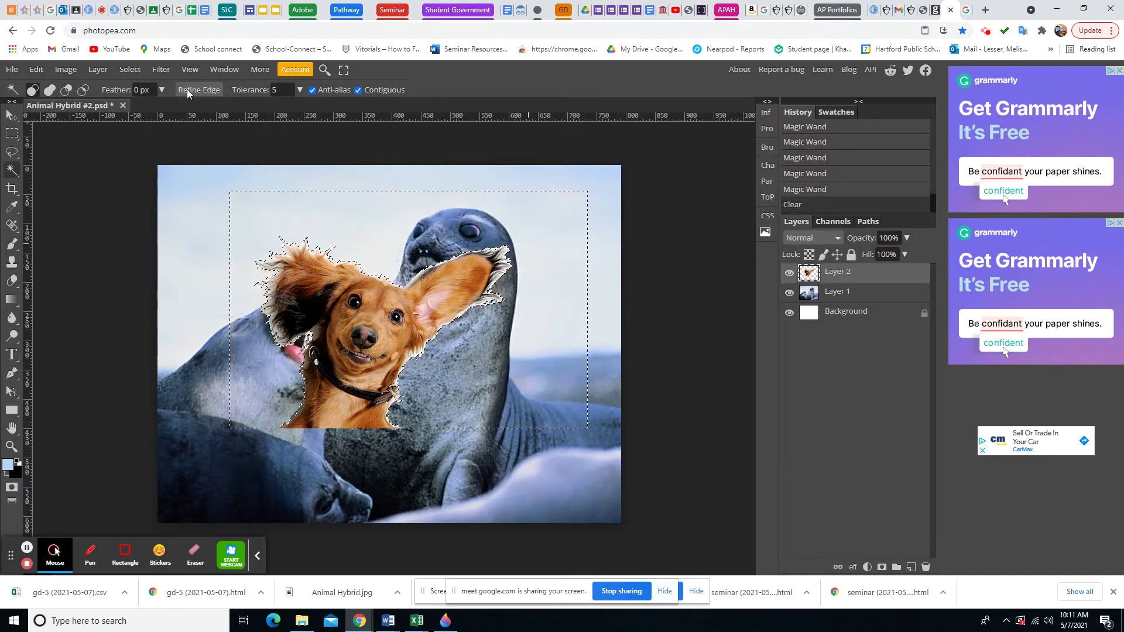
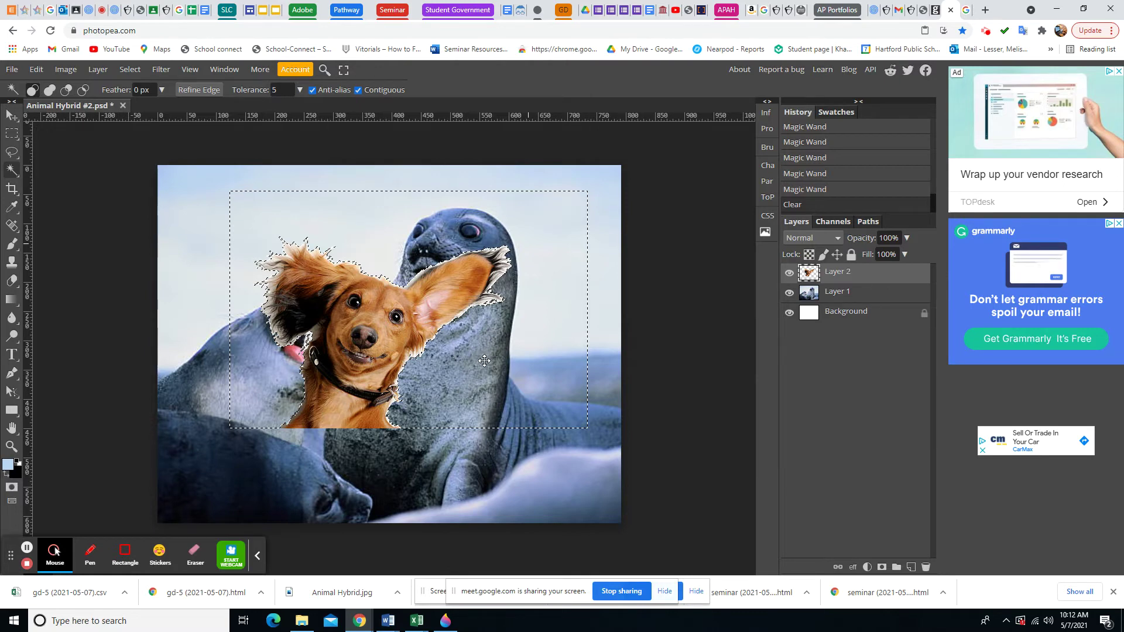
# Deselect, then move Layer 2's dachshund head up and right onto the right seal's neck
pyautogui.click(131, 71)
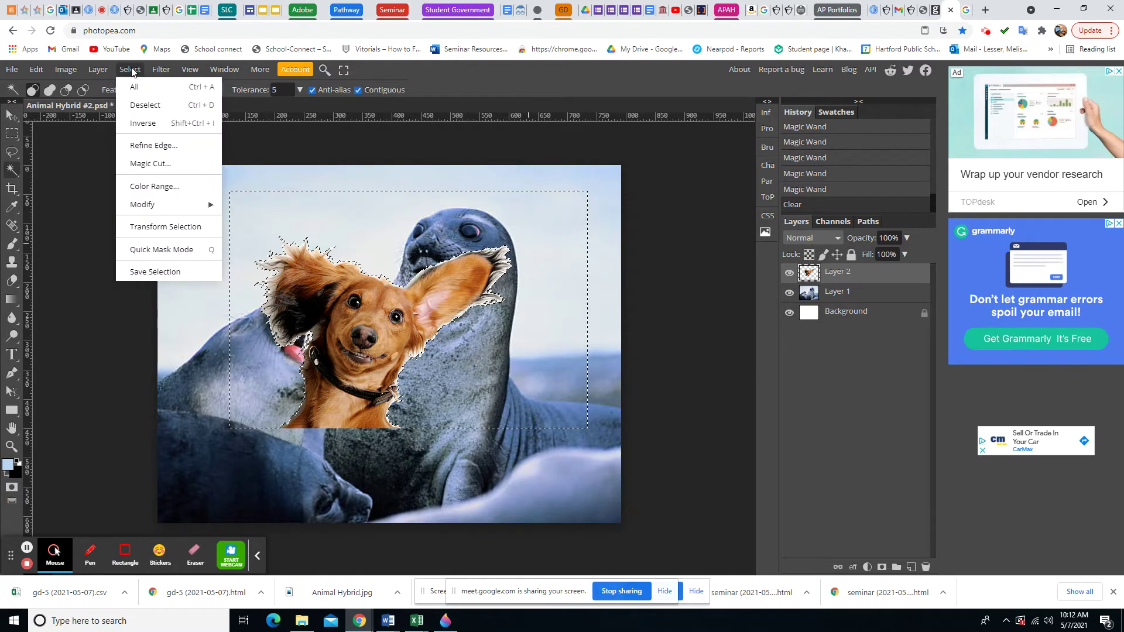
pyautogui.click(138, 105)
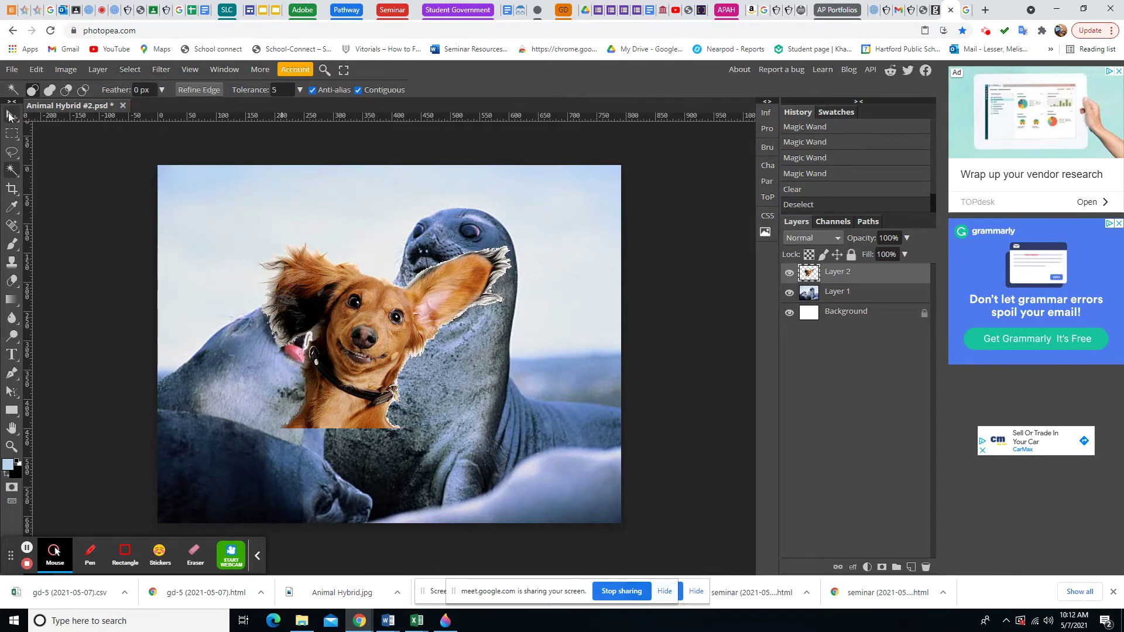
pyautogui.click(9, 117)
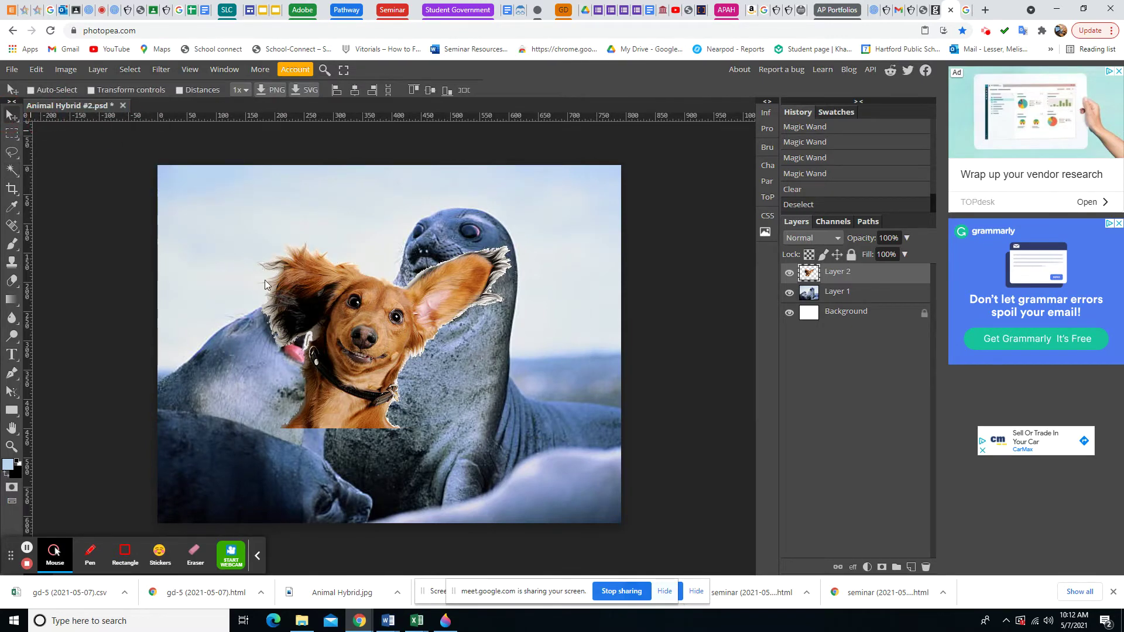
pyautogui.moveTo(357, 343); pyautogui.dragTo(433, 264)
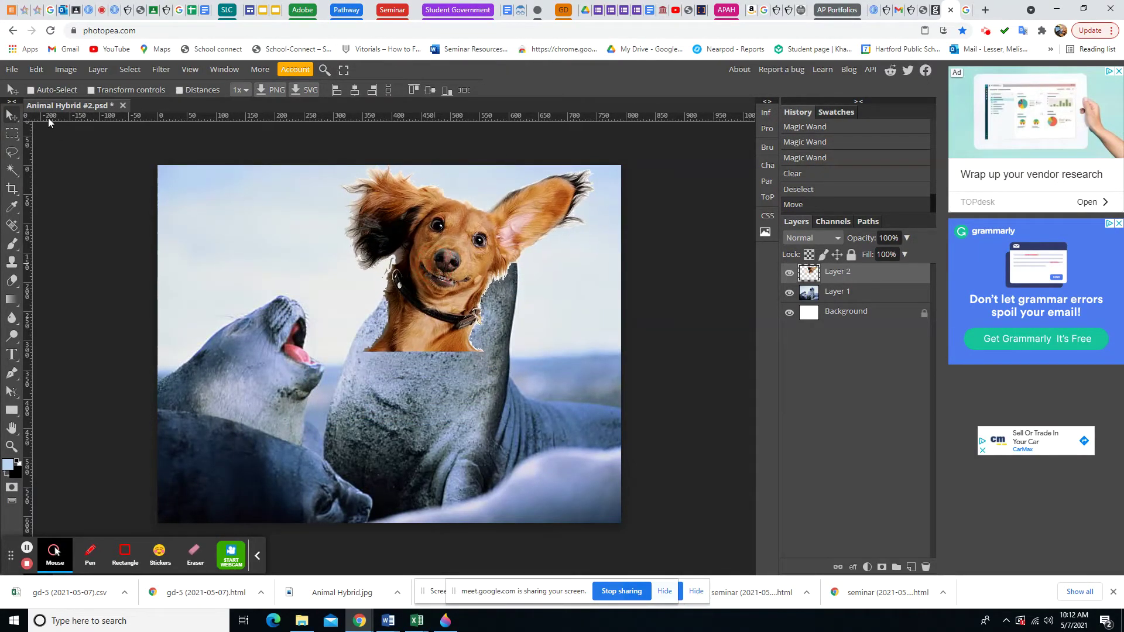
# Free-transform the dachshund head layer to tilt it slightly
pyautogui.click(41, 69)
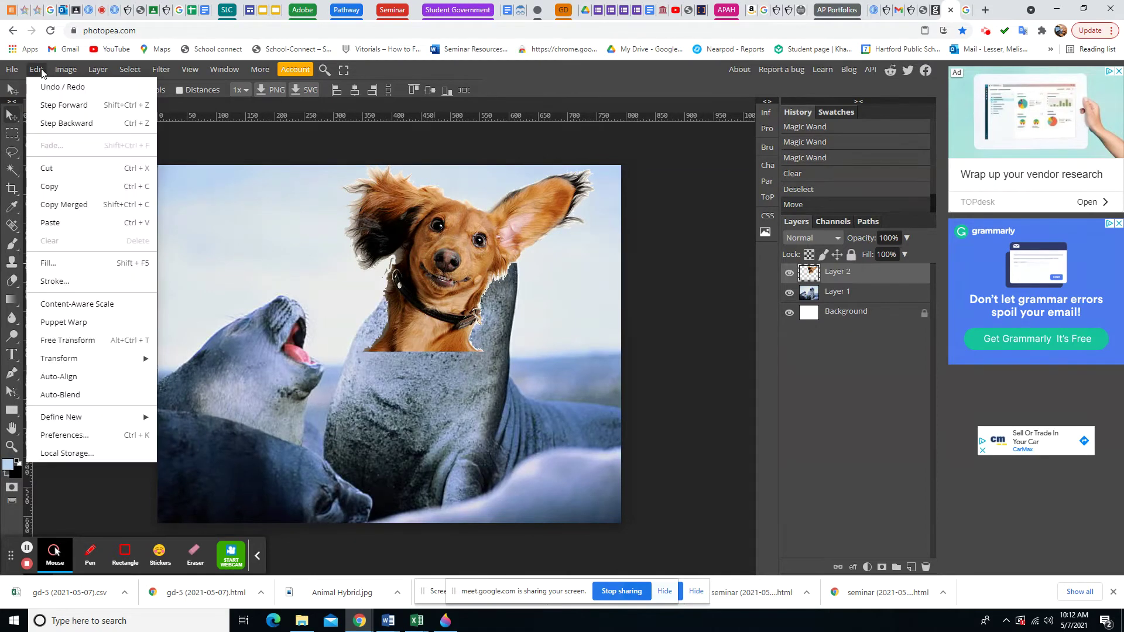
pyautogui.click(62, 340)
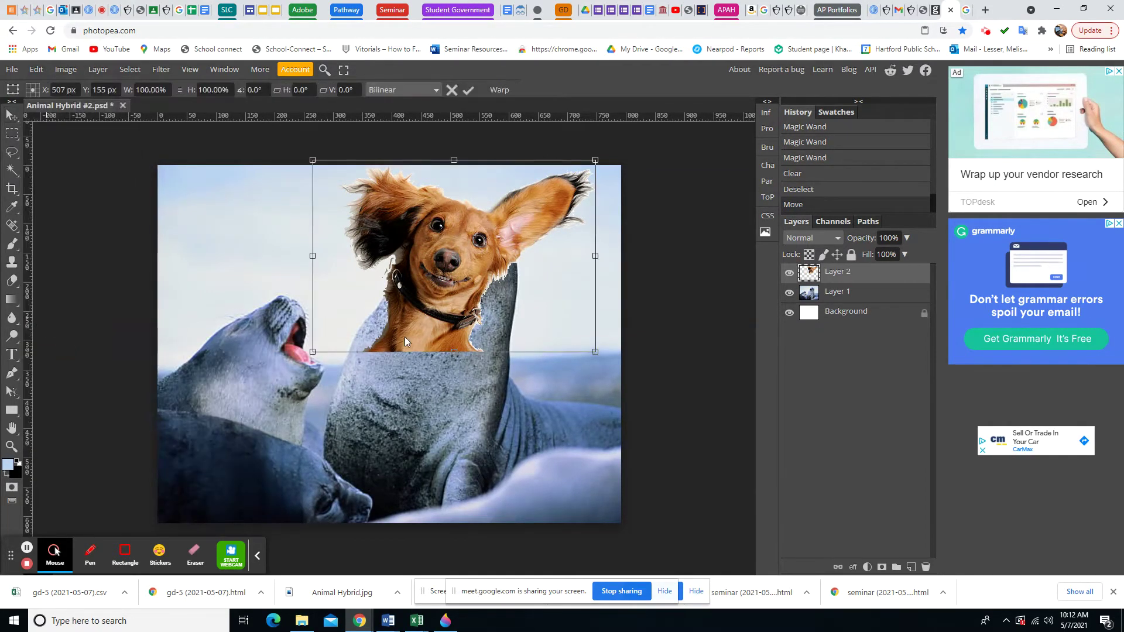
pyautogui.moveTo(310, 355)
pyautogui.mouseDown()
pyautogui.moveTo(340, 377)
pyautogui.moveTo(325, 367)
pyautogui.mouseUp()
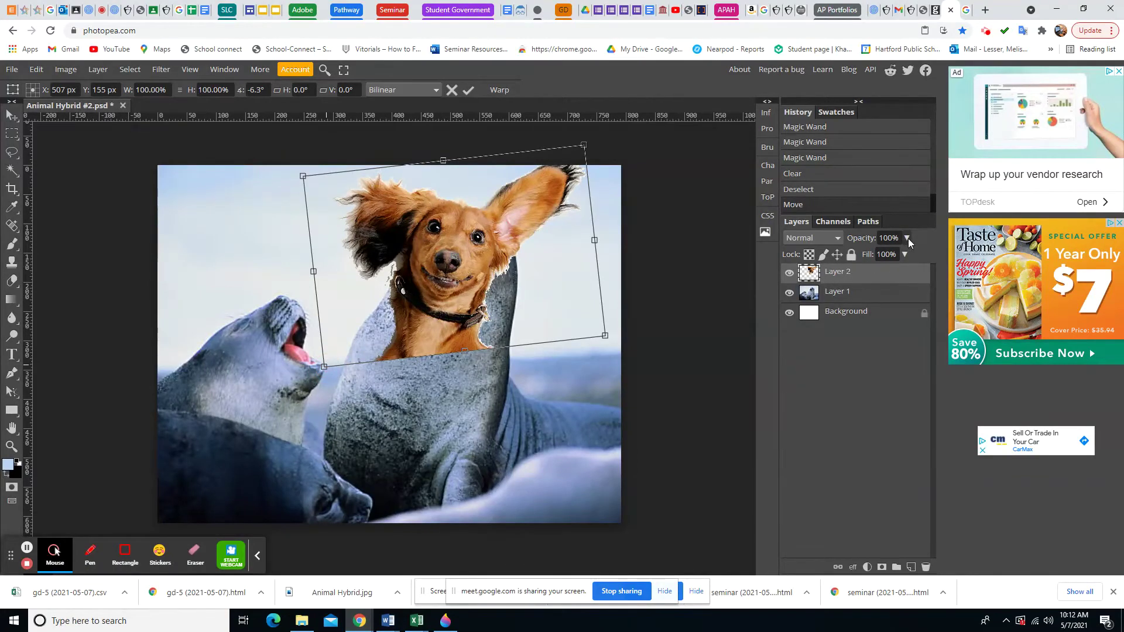
# Lower the dog head layer's opacity to 53% and nudge it over the seal's head
pyautogui.click(908, 238)
pyautogui.moveTo(910, 254); pyautogui.dragTo(883, 257)
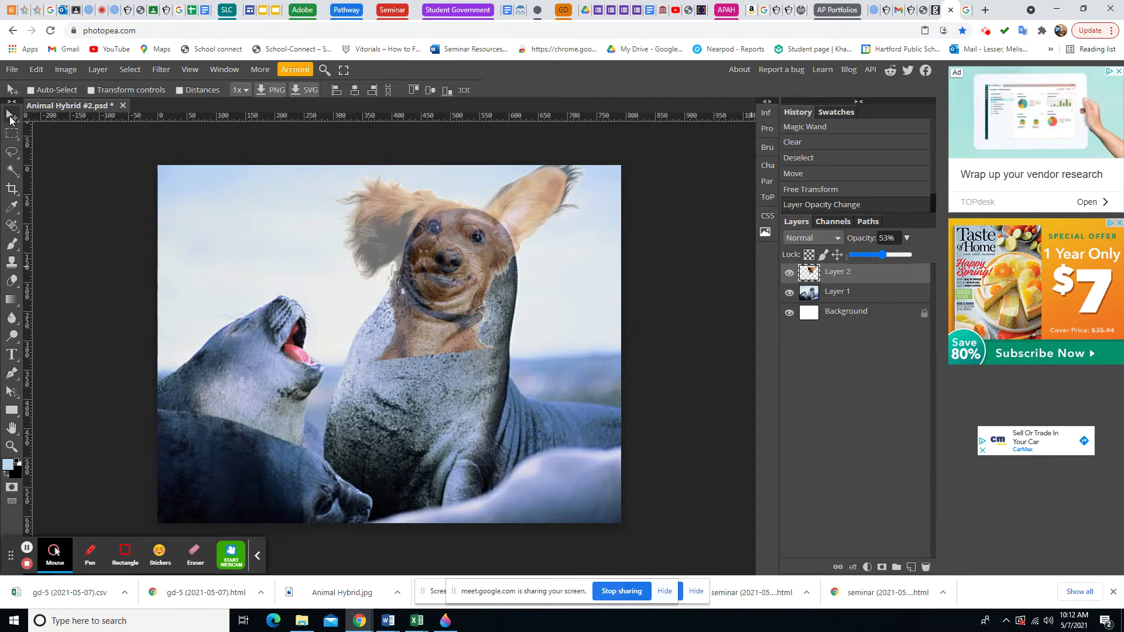
pyautogui.moveTo(379, 211); pyautogui.dragTo(371, 213)
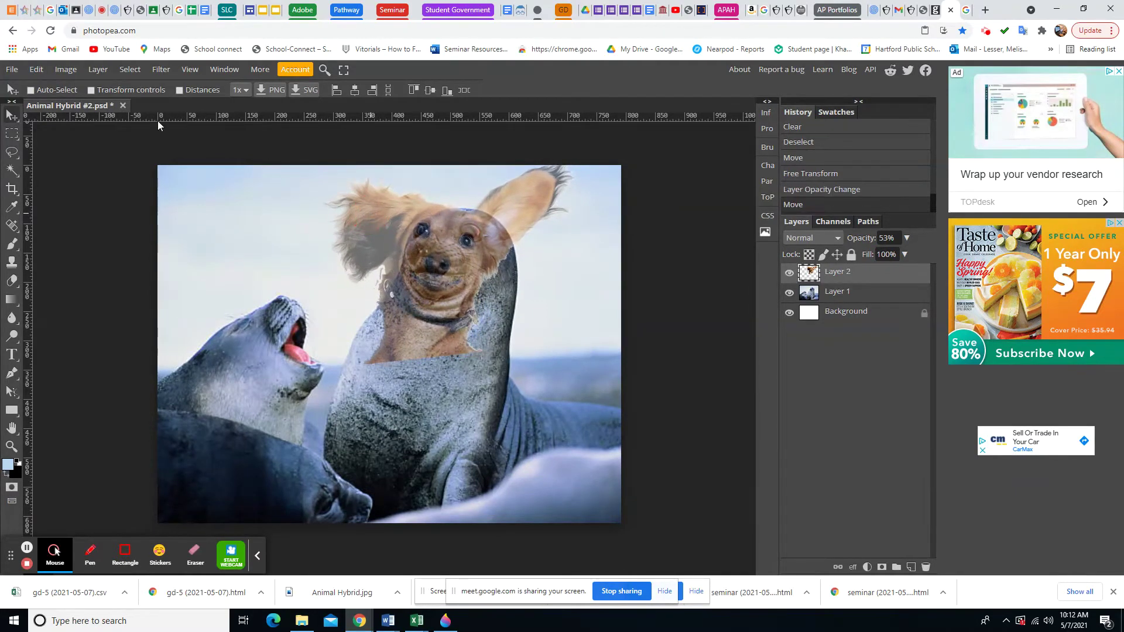
# Free-transform the dog head to about -8.5 degrees and shift it slightly up and right
pyautogui.click(34, 69)
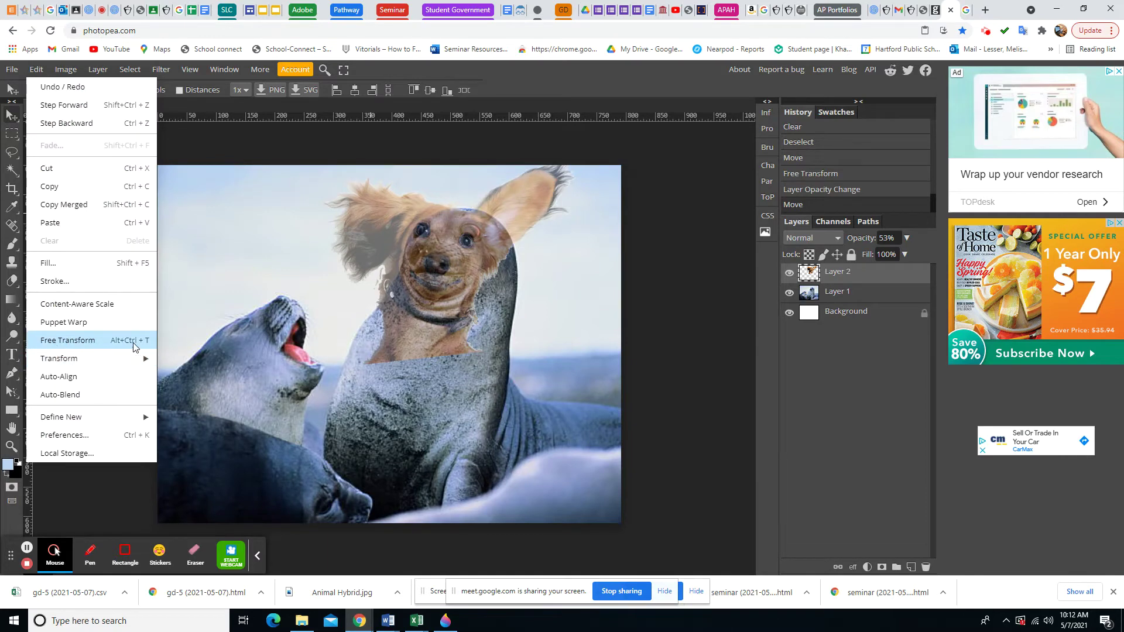
pyautogui.click(134, 346)
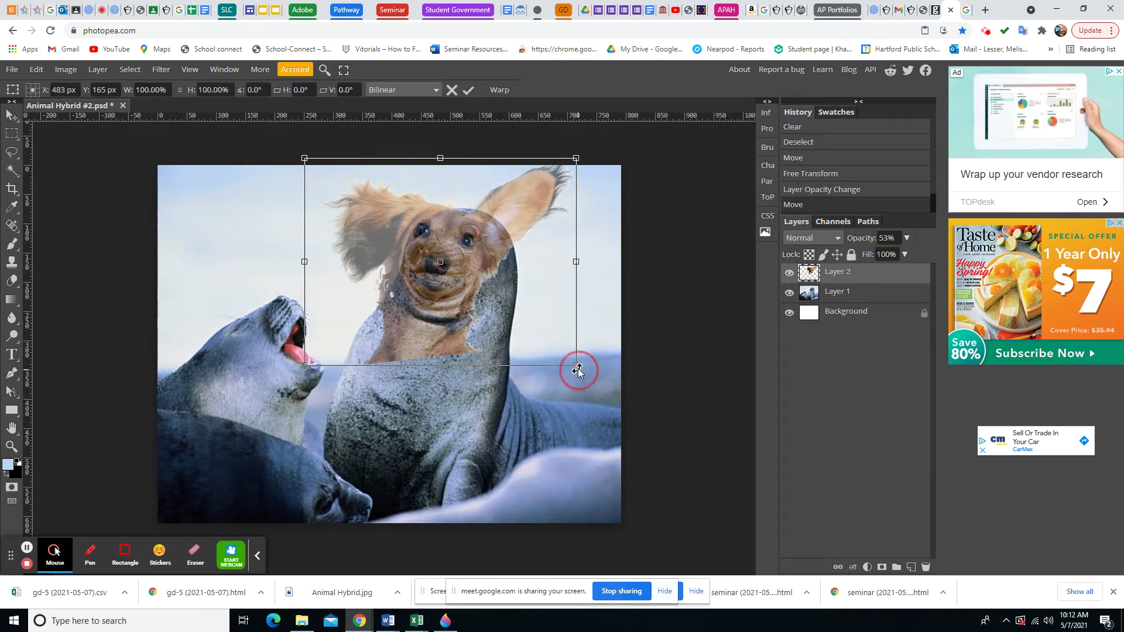
pyautogui.moveTo(577, 369); pyautogui.dragTo(586, 343)
pyautogui.moveTo(437, 293); pyautogui.dragTo(443, 292)
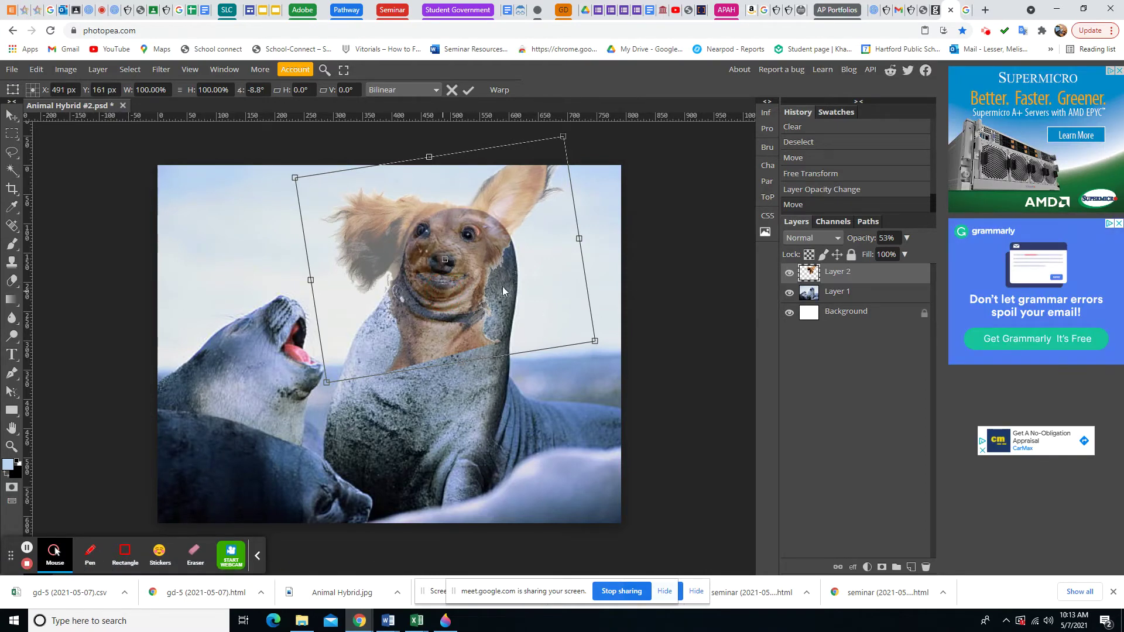
# Flip the dog head horizontally, re-rotate it, and enlarge it to about 102% over the seal's face
pyautogui.click(37, 70)
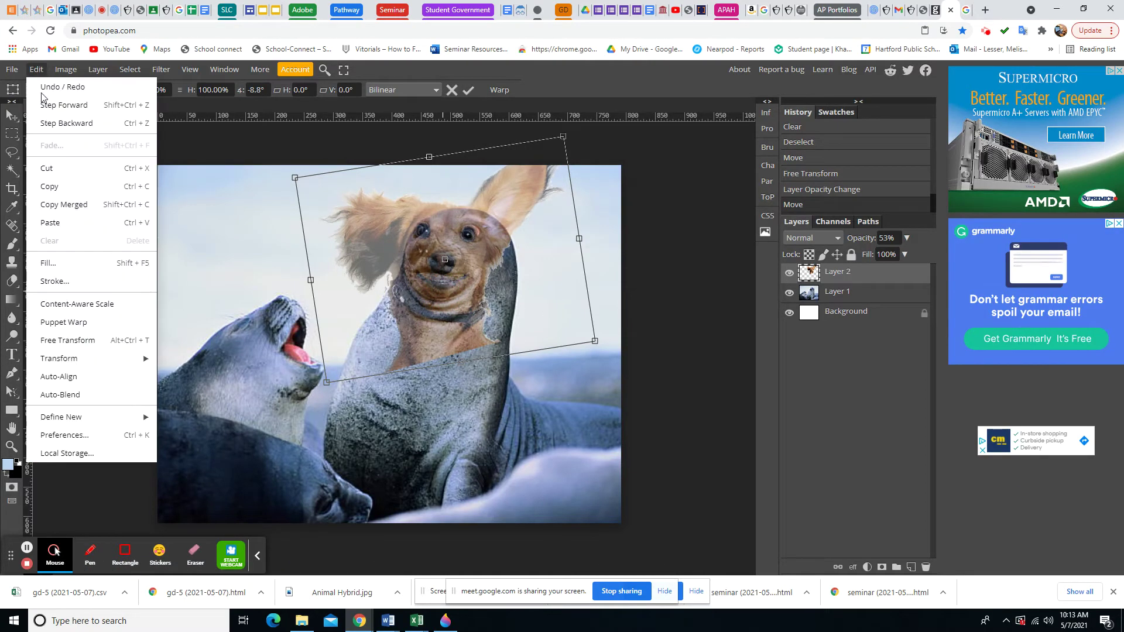
pyautogui.moveTo(51, 358)
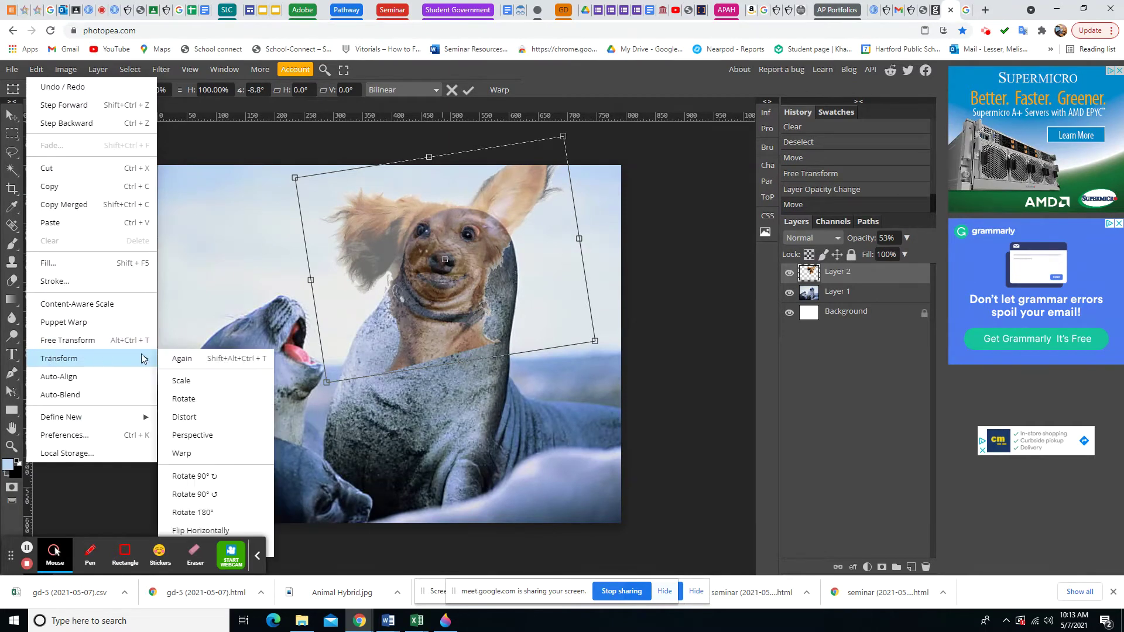
pyautogui.click(190, 531)
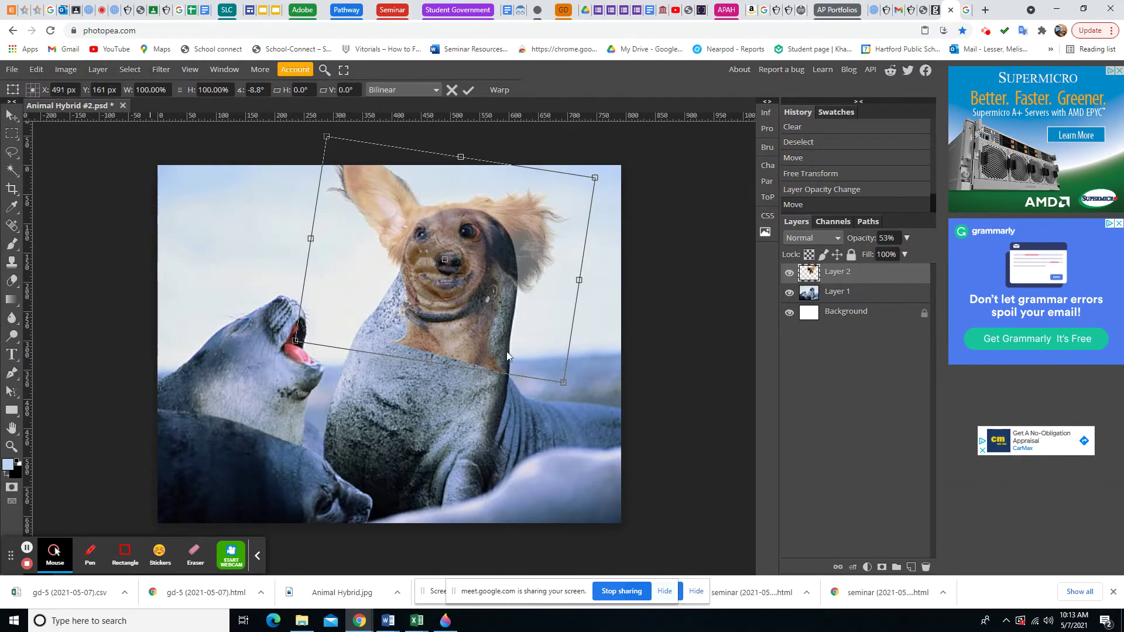
pyautogui.moveTo(570, 383); pyautogui.dragTo(547, 399)
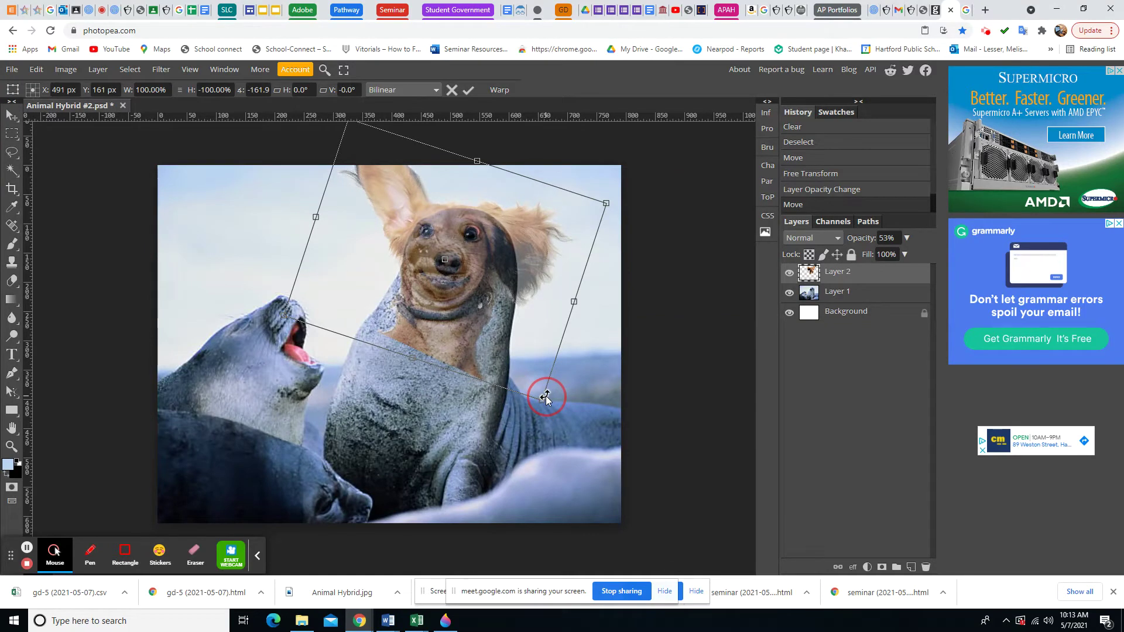
pyautogui.moveTo(545, 397); pyautogui.dragTo(544, 398)
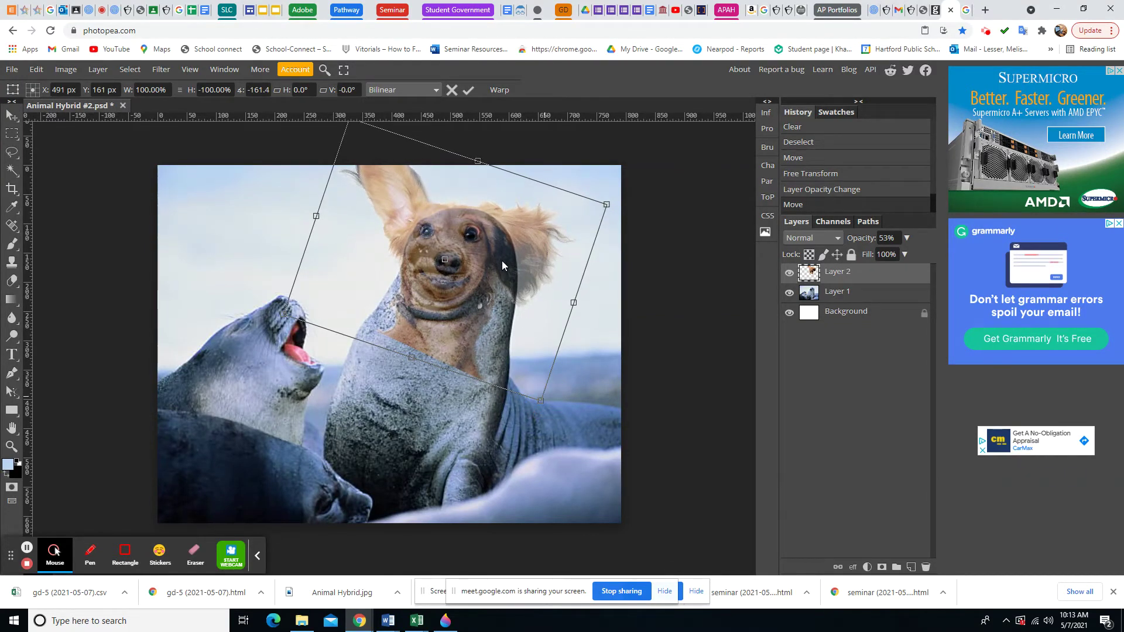
pyautogui.moveTo(501, 261); pyautogui.dragTo(501, 265)
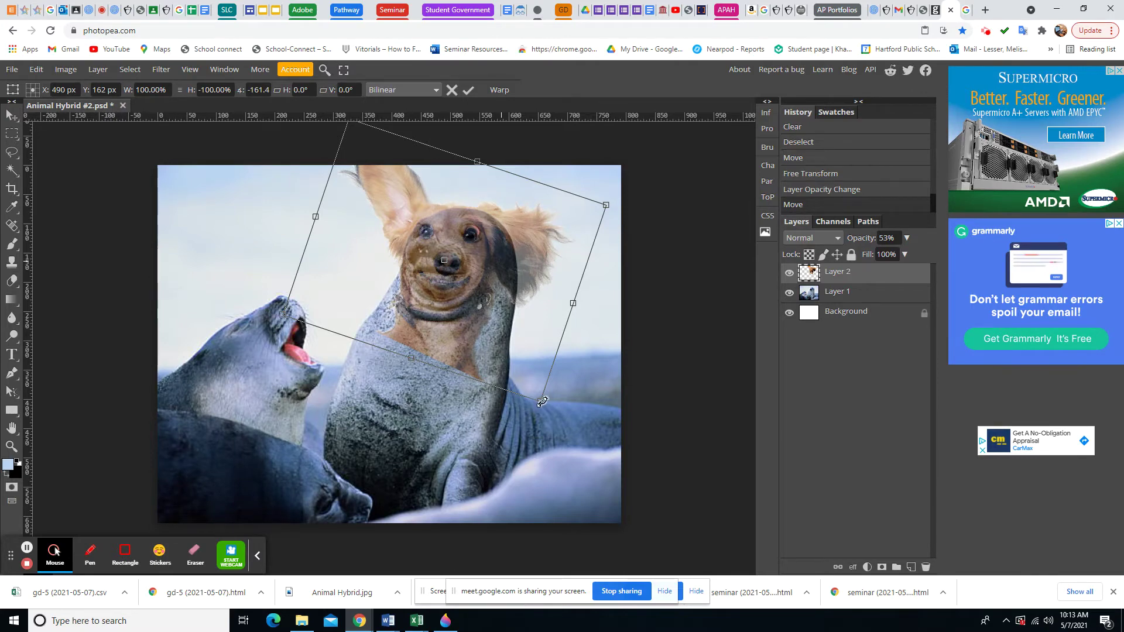
pyautogui.moveTo(541, 401); pyautogui.dragTo(544, 404)
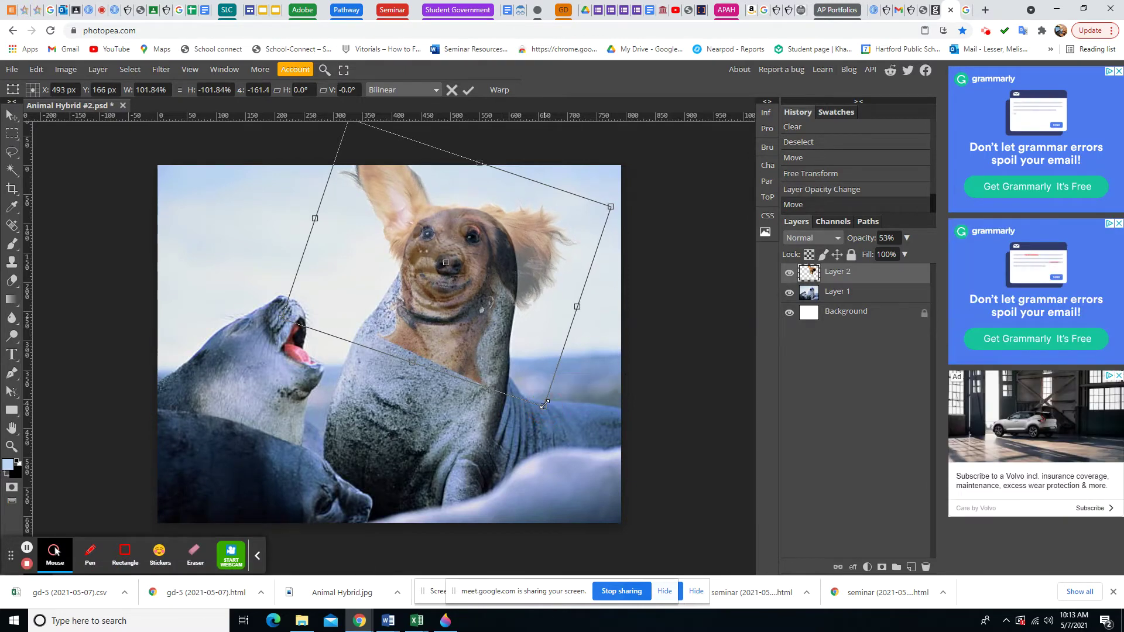
pyautogui.press('Return')
pyautogui.click(906, 238)
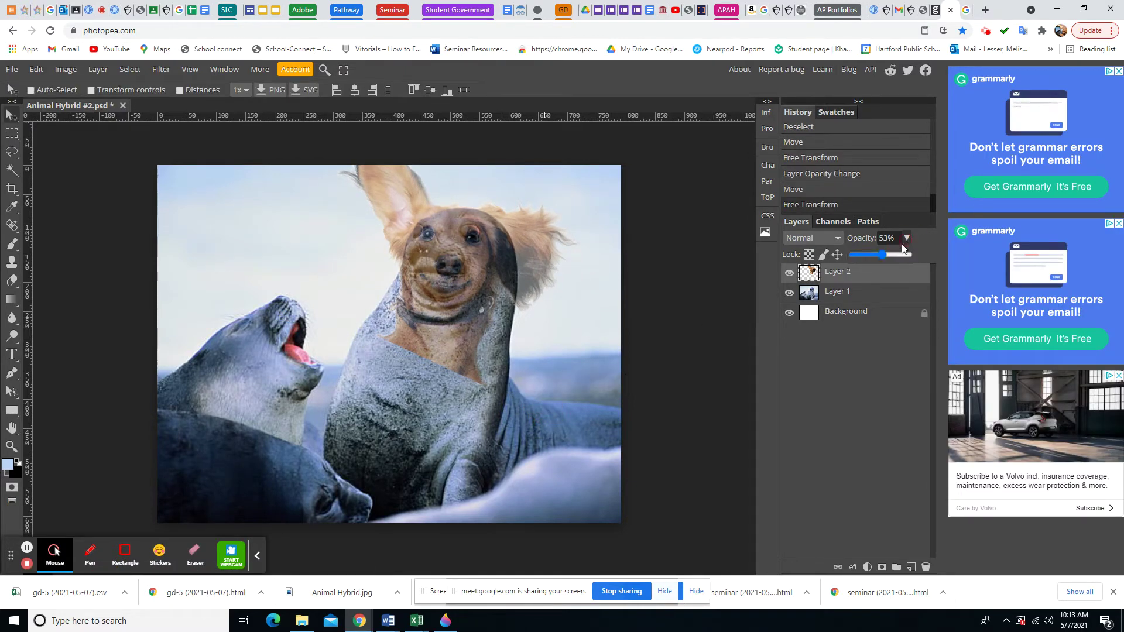
# Set the dog head layer back to 100% opacity and nudge it slightly left
pyautogui.moveTo(881, 255); pyautogui.dragTo(908, 249)
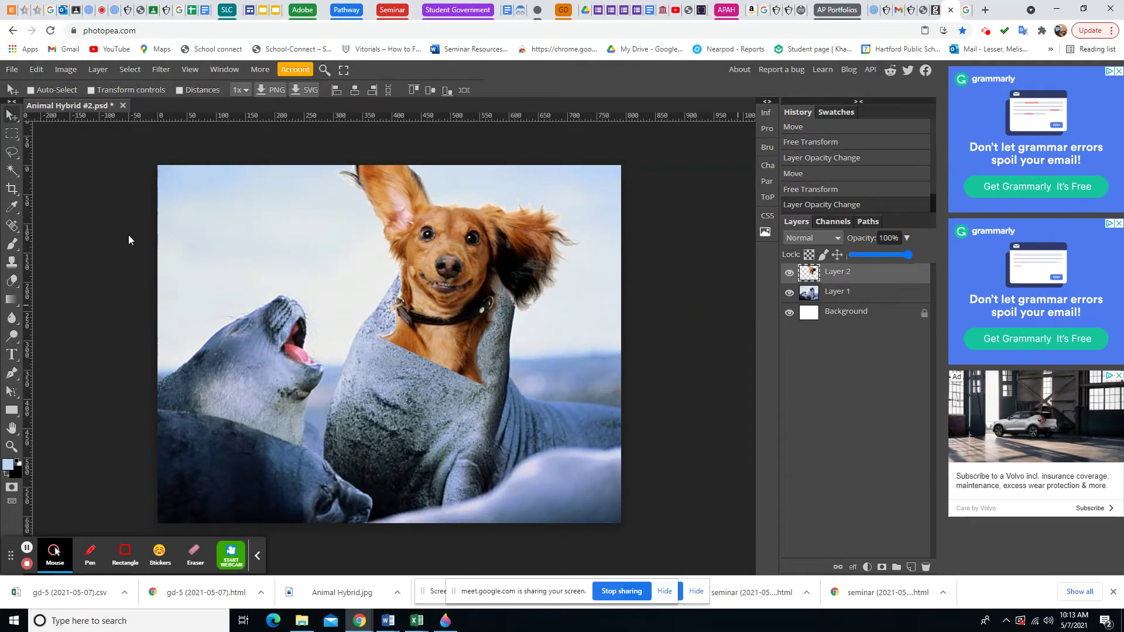
pyautogui.moveTo(436, 268); pyautogui.dragTo(438, 271)
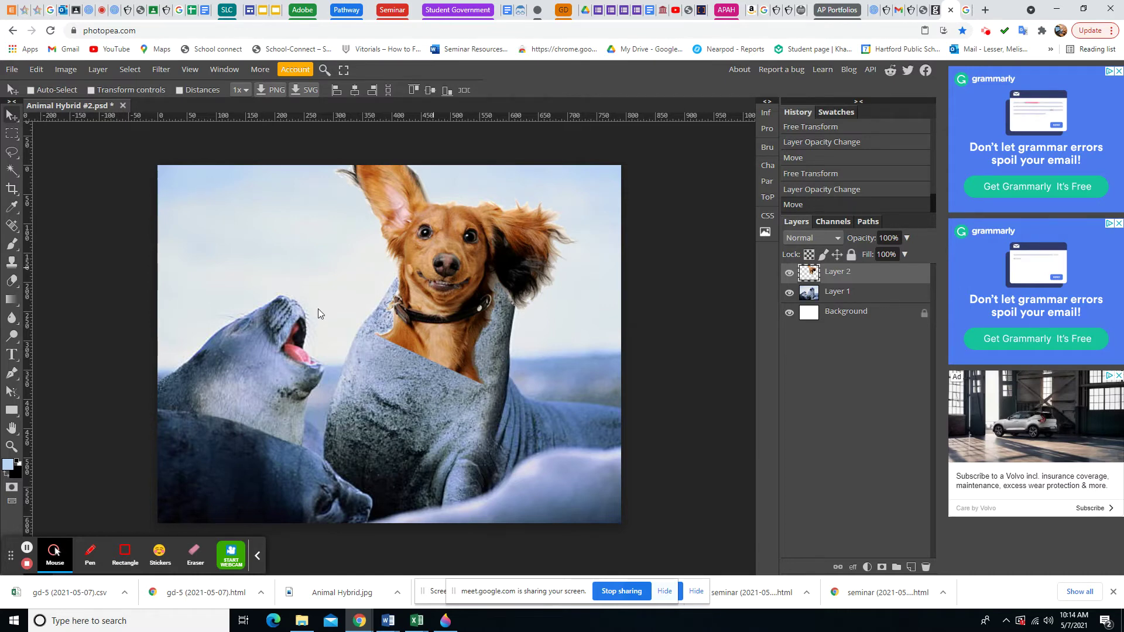
# Select the plain Eraser tool from the toolbar's eraser group
pyautogui.rightClick(11, 281)
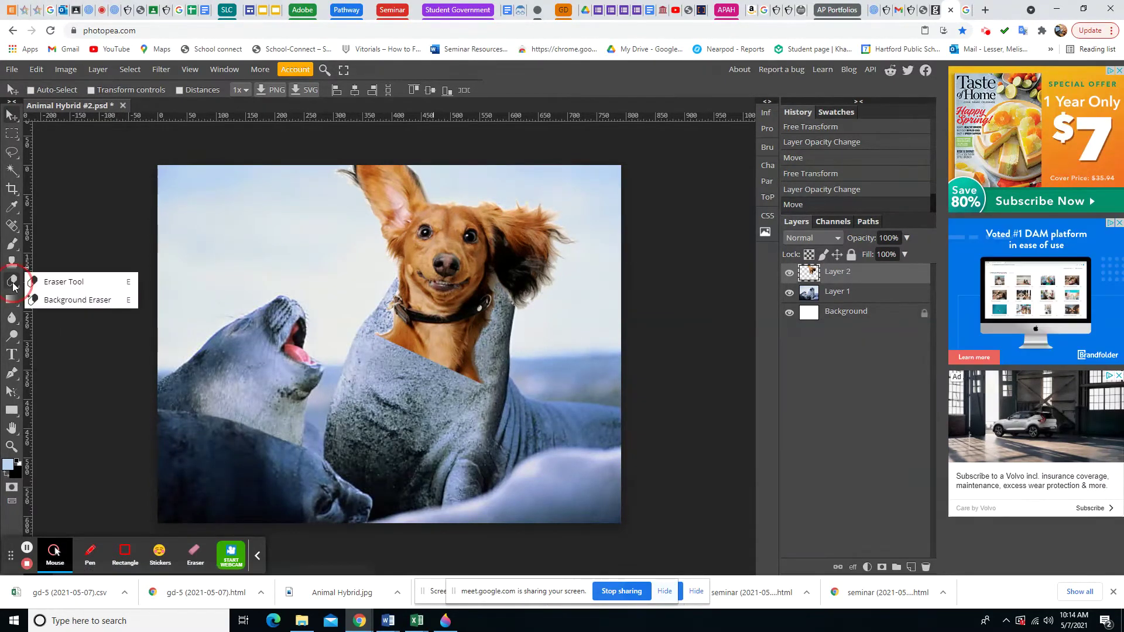
pyautogui.click(49, 283)
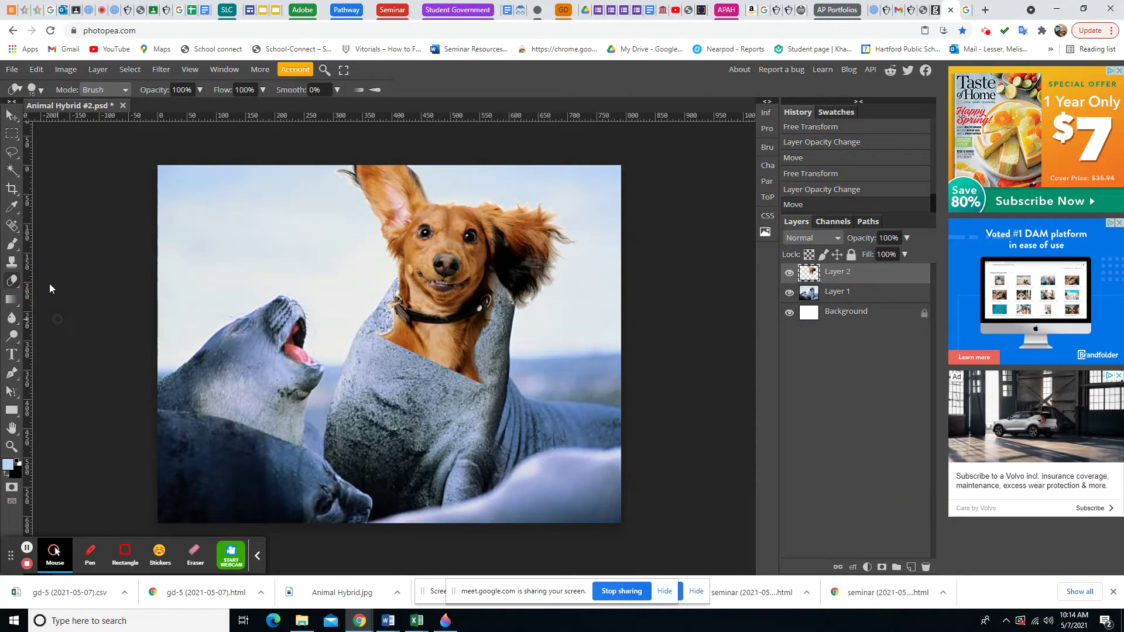
pyautogui.click(12, 263)
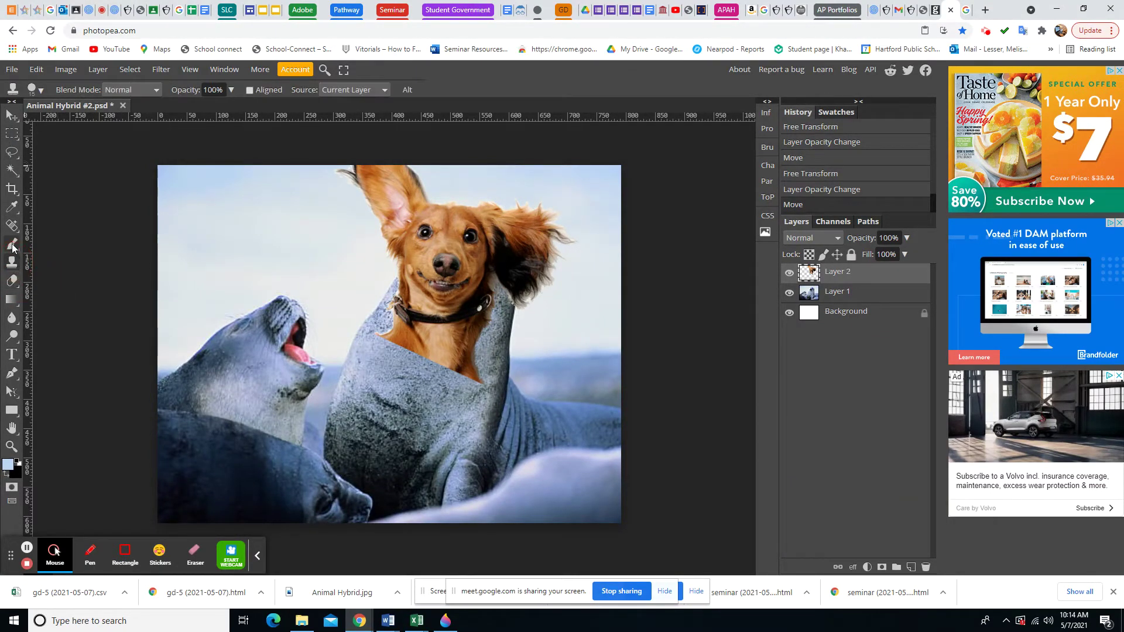
pyautogui.click(12, 245)
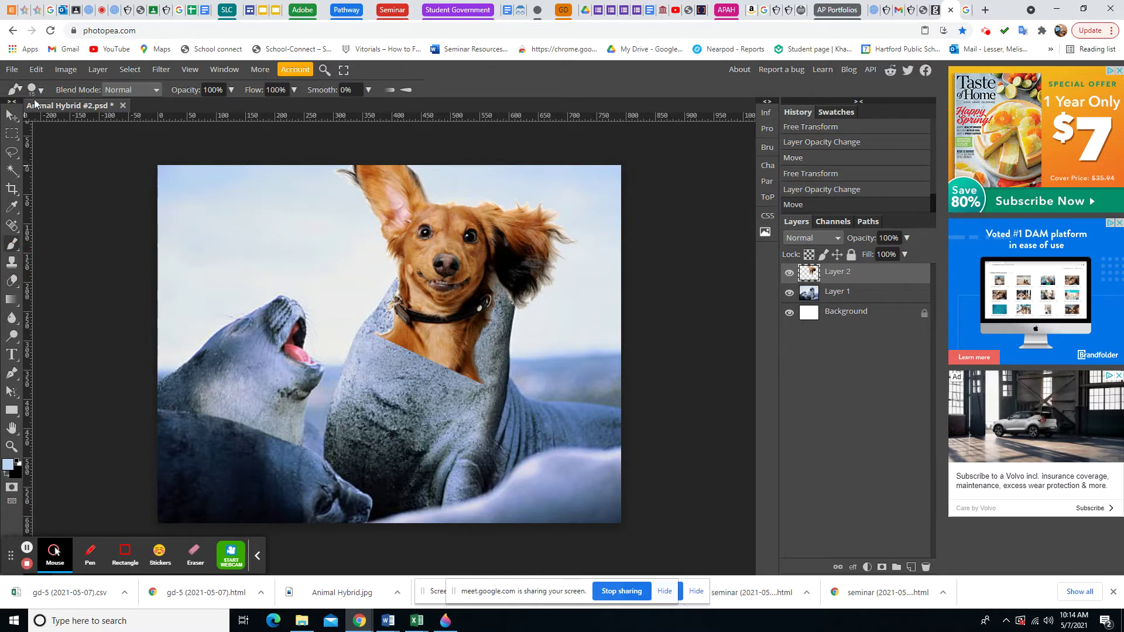
pyautogui.click(12, 206)
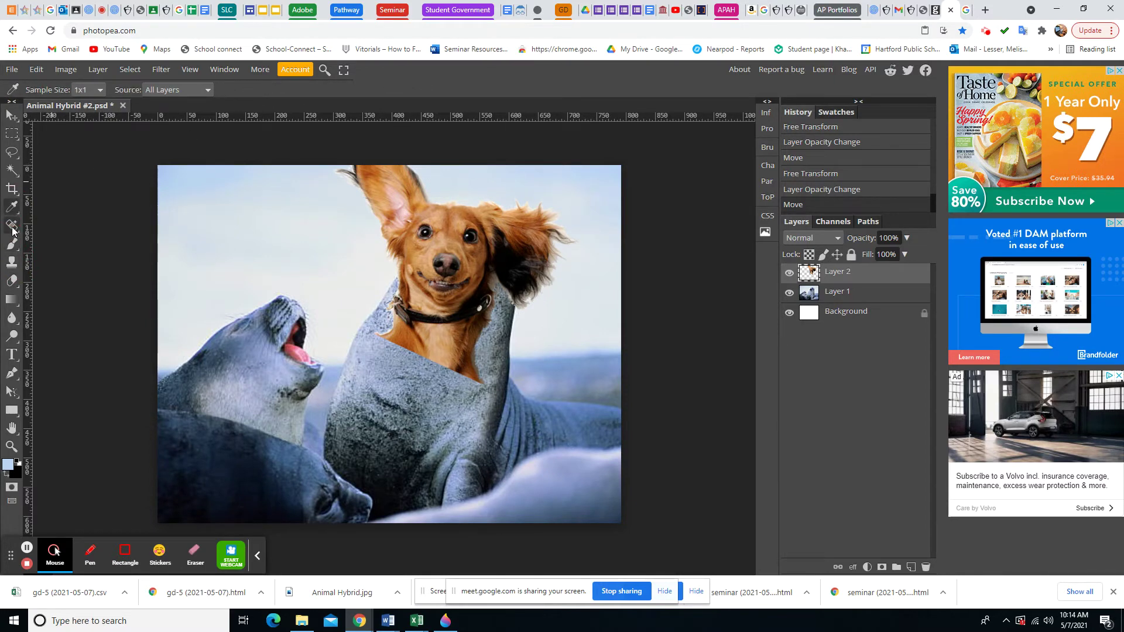
pyautogui.click(11, 226)
pyautogui.click(12, 245)
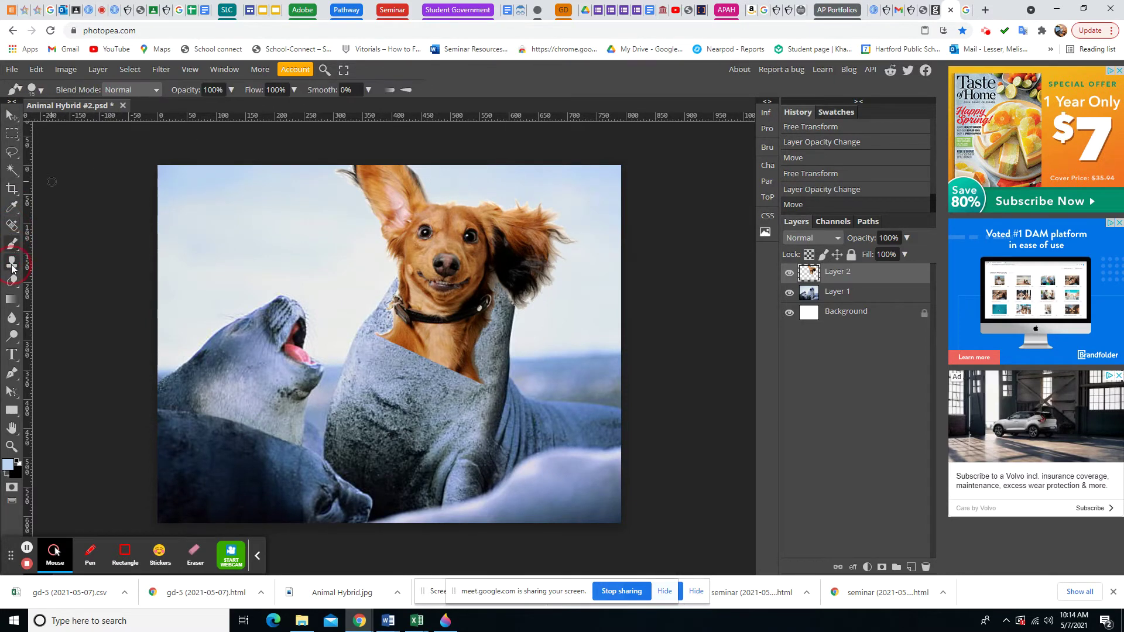
pyautogui.click(12, 266)
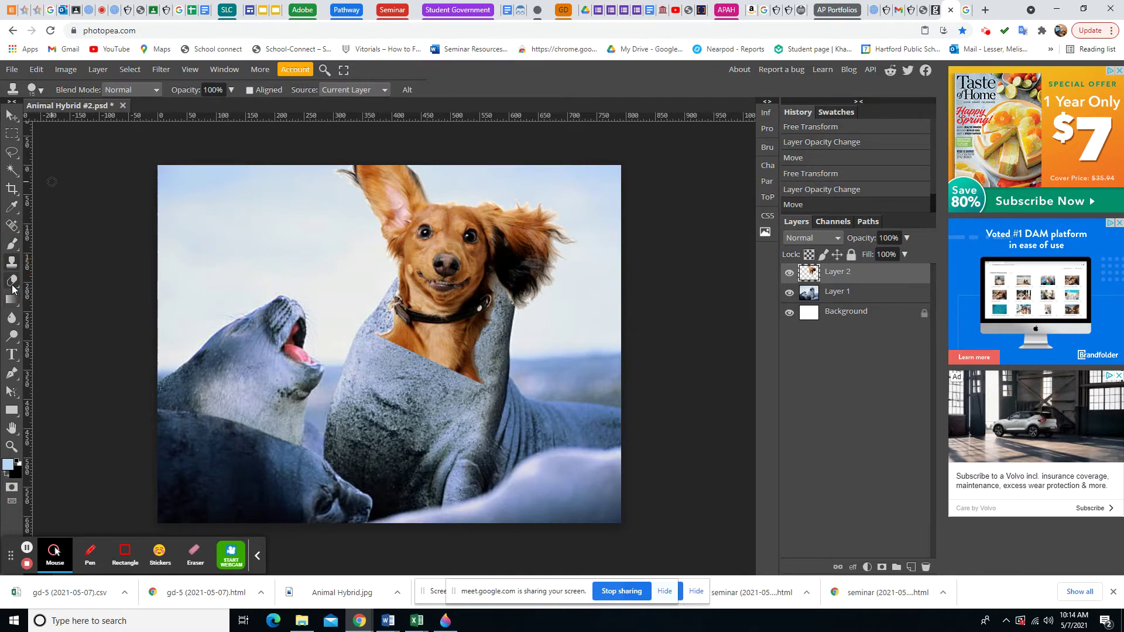
pyautogui.click(13, 284)
pyautogui.click(16, 303)
pyautogui.click(11, 317)
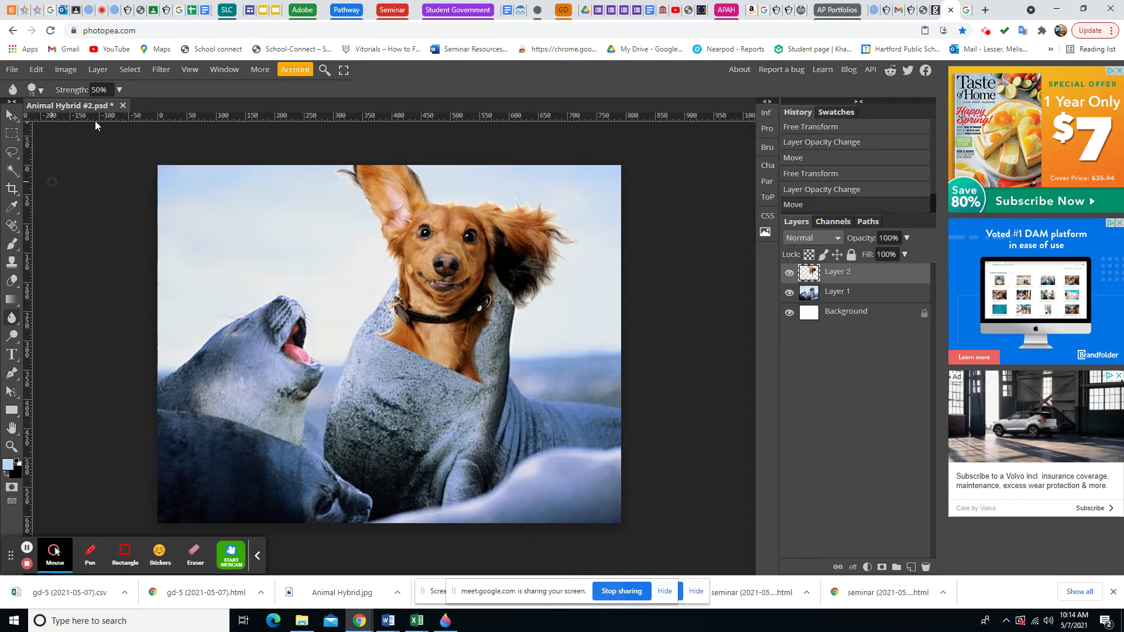
pyautogui.click(12, 281)
pyautogui.click(40, 284)
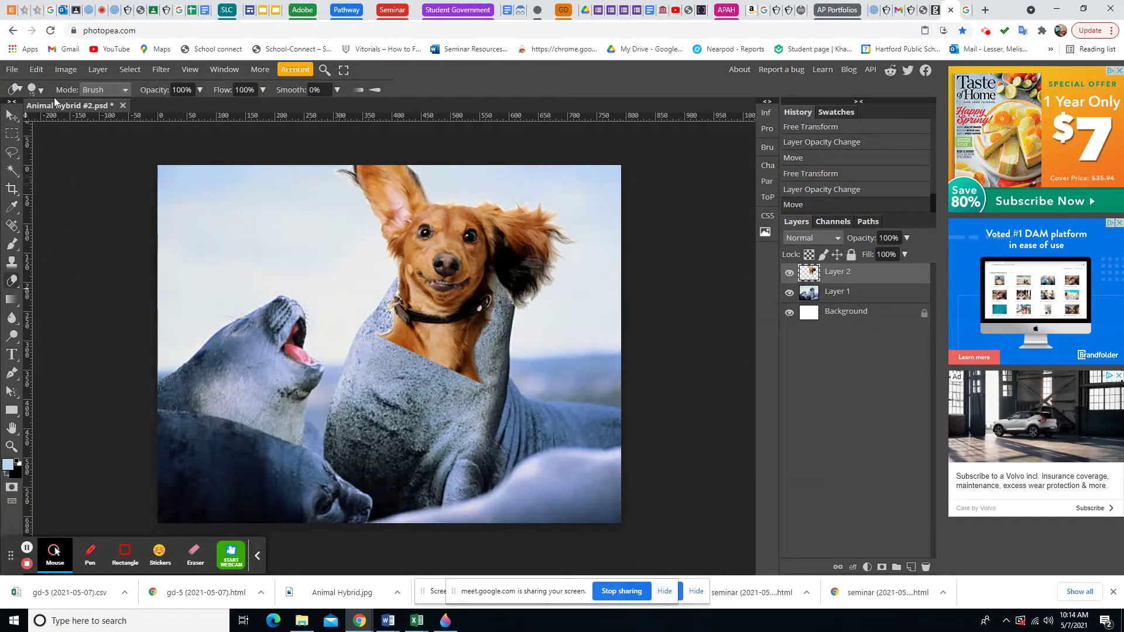
# Set the eraser opacity to 21% and show the brush size and hardness settings
pyautogui.click(199, 89)
pyautogui.moveTo(200, 110); pyautogui.dragTo(160, 111)
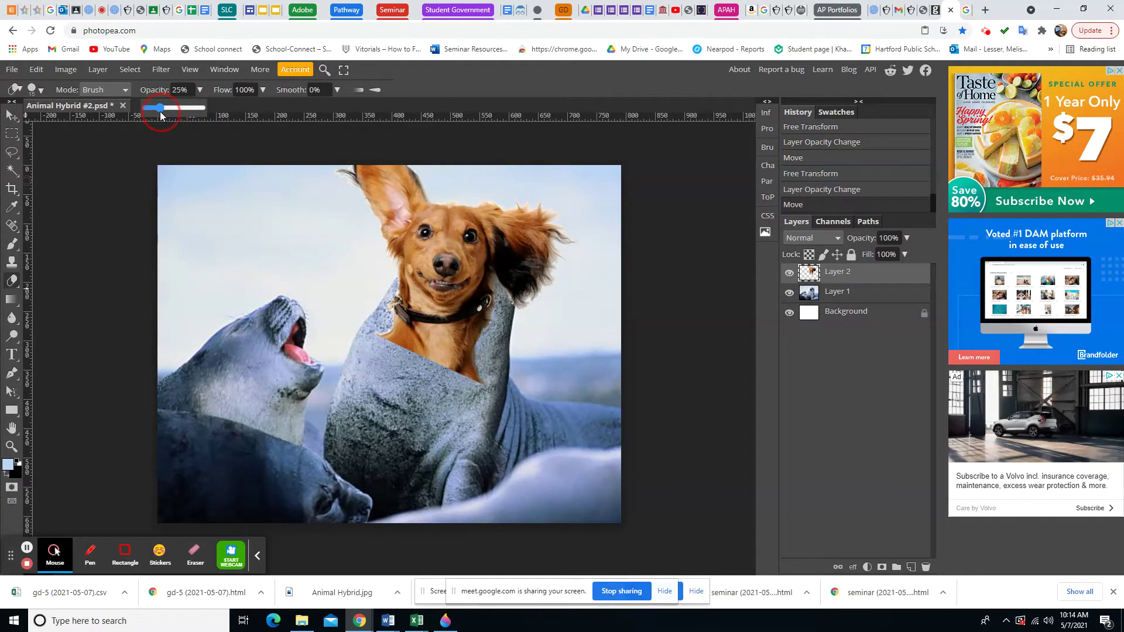
pyautogui.write('50')
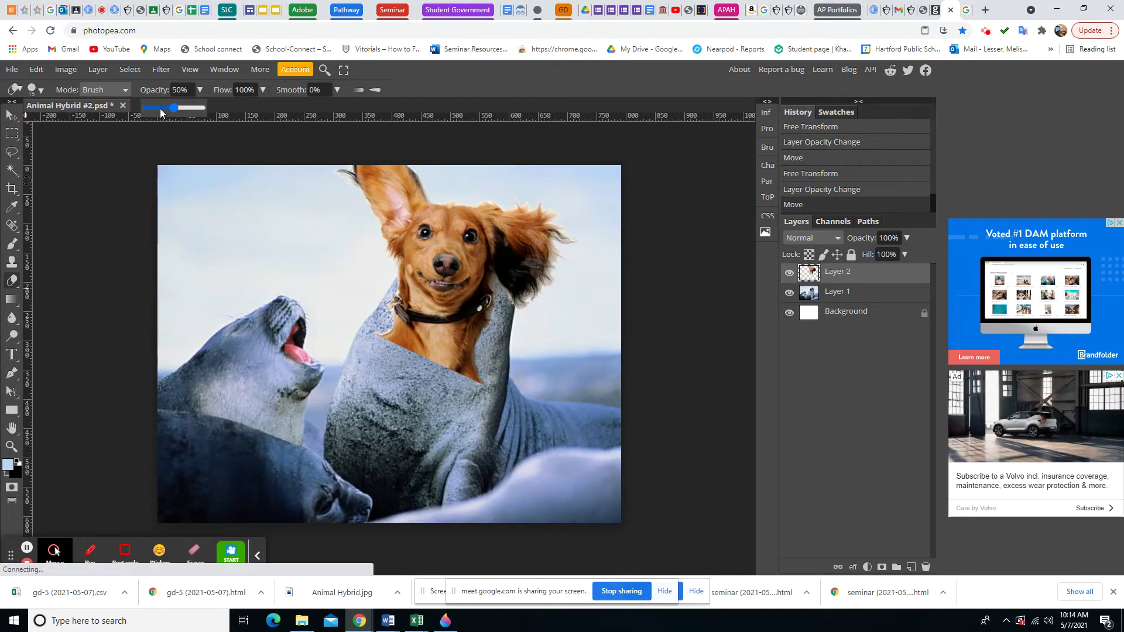
pyautogui.click(162, 109)
pyautogui.moveTo(163, 110); pyautogui.dragTo(154, 110)
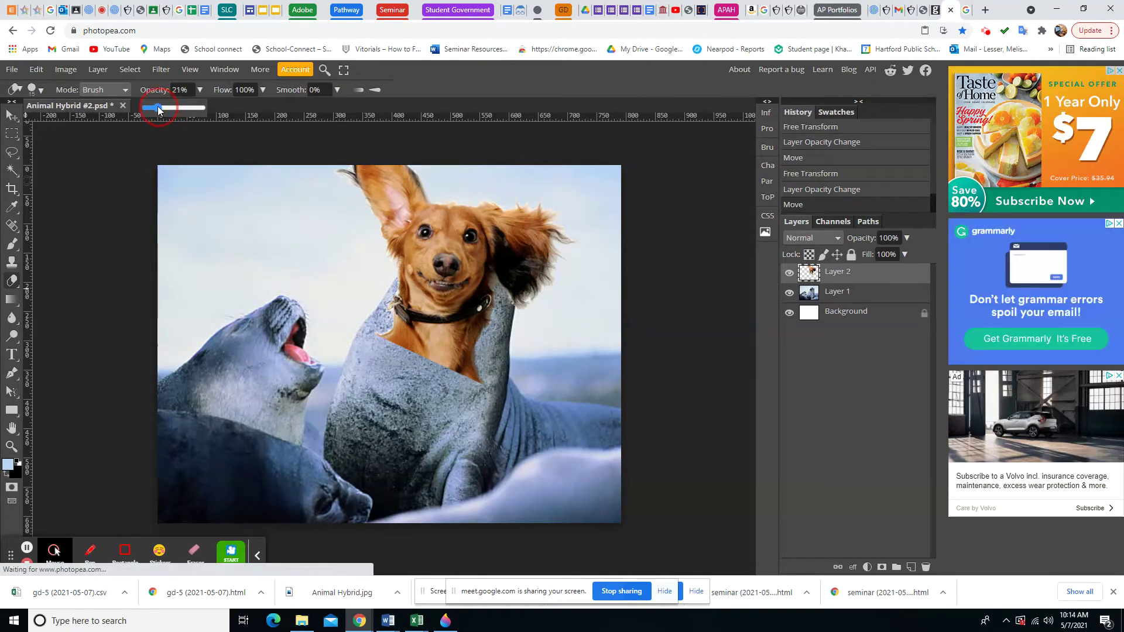
pyautogui.click(41, 90)
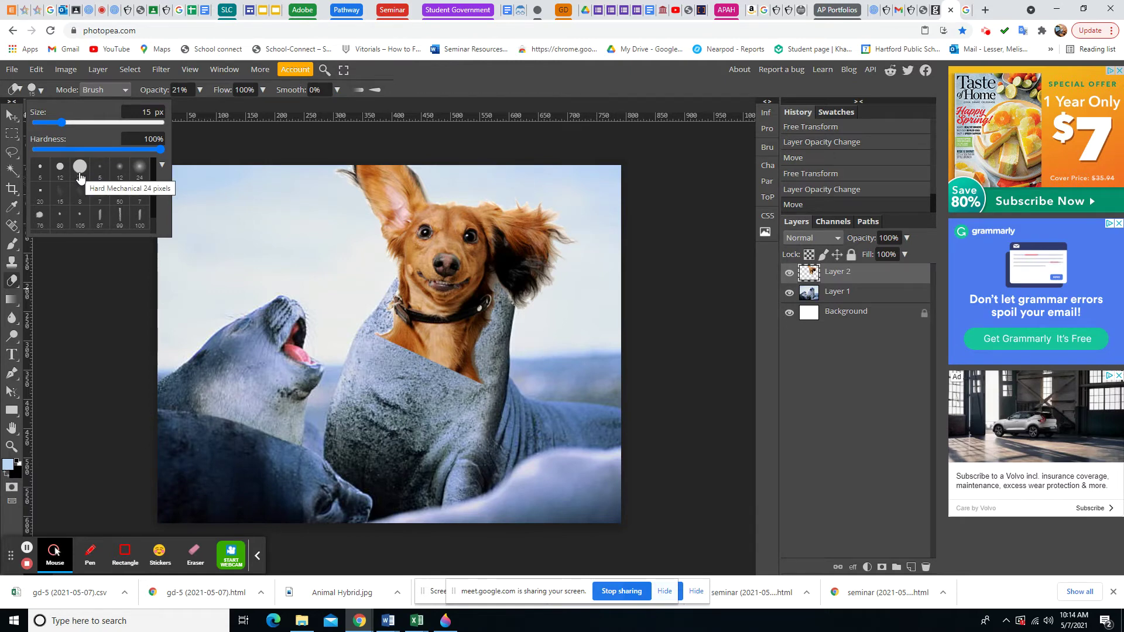
# Make the eraser a soft 131 px brush with 0% hardness and erase at the seal's neck
pyautogui.click(140, 169)
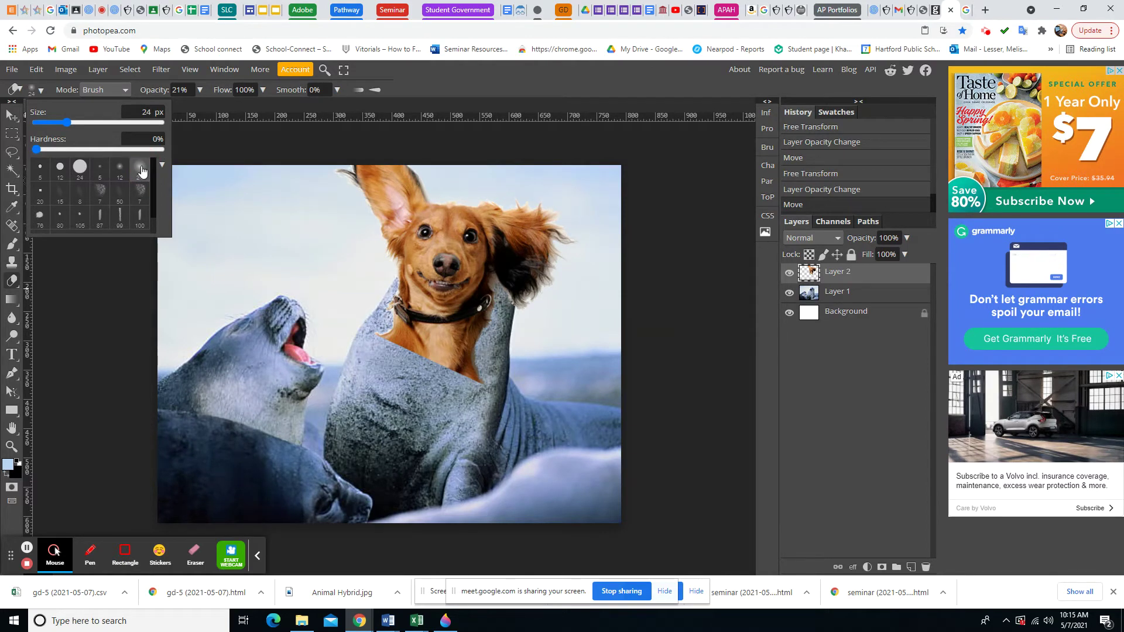
pyautogui.click(68, 123)
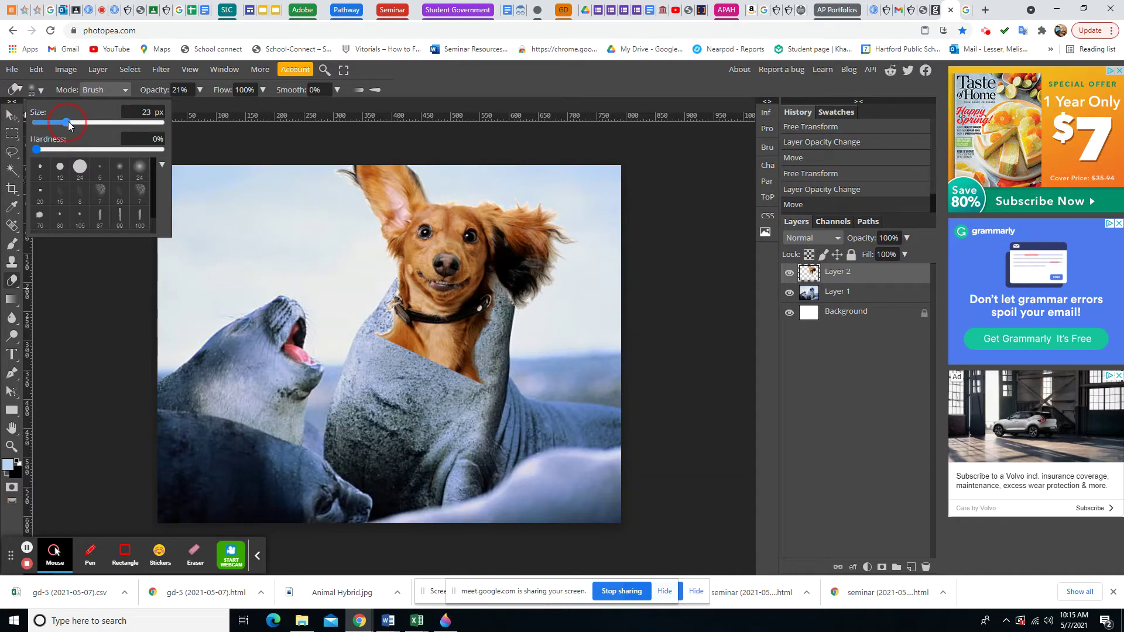
pyautogui.moveTo(69, 126)
pyautogui.mouseDown()
pyautogui.moveTo(110, 124)
pyautogui.moveTo(93, 122)
pyautogui.mouseUp()
pyautogui.click(392, 345)
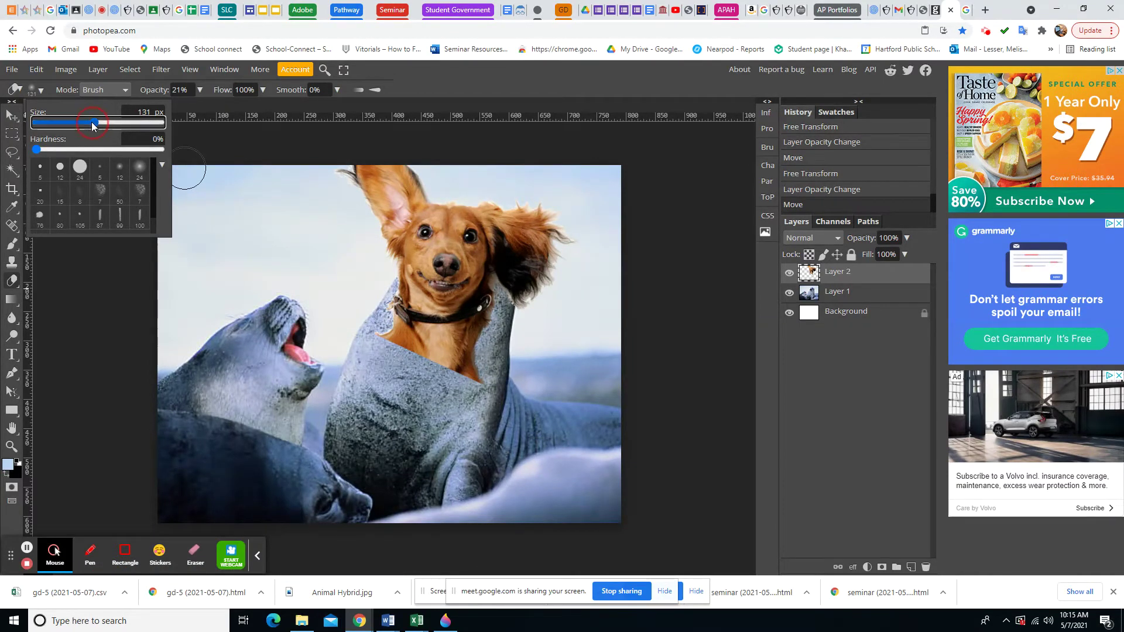
pyautogui.click(236, 149)
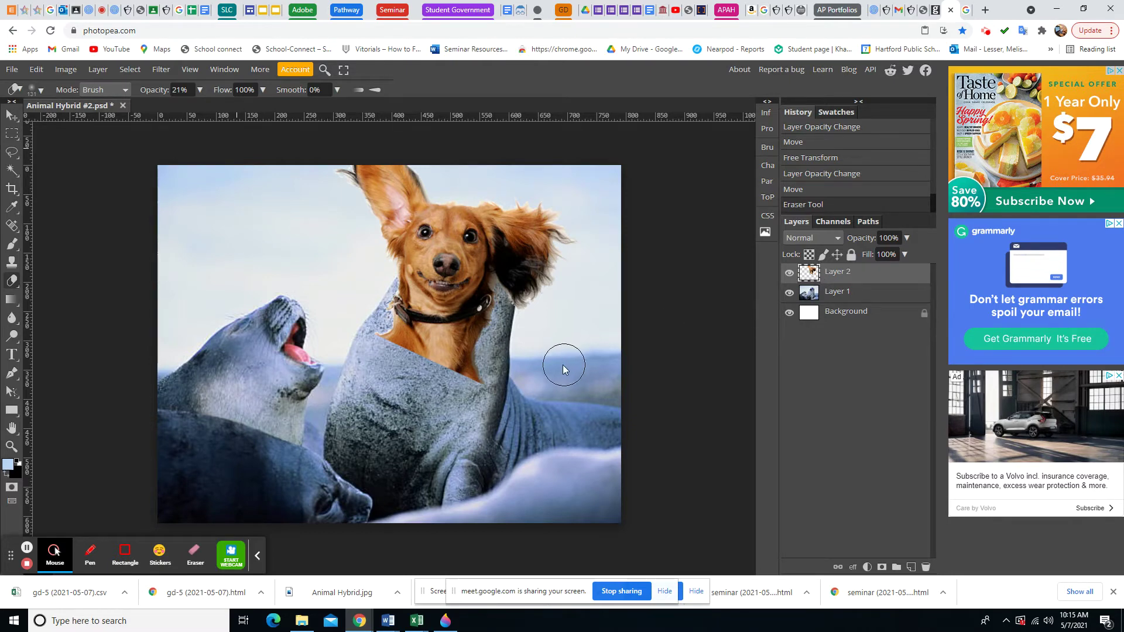
# Erase along the dog's neck and collar edge to blend it into the seal's body
pyautogui.moveTo(400, 335)
pyautogui.mouseDown()
pyautogui.moveTo(412, 342)
pyautogui.moveTo(446, 366)
pyautogui.moveTo(404, 346)
pyautogui.moveTo(488, 393)
pyautogui.moveTo(478, 377)
pyautogui.moveTo(455, 385)
pyautogui.moveTo(477, 367)
pyautogui.moveTo(444, 379)
pyautogui.moveTo(457, 385)
pyautogui.moveTo(433, 398)
pyautogui.mouseUp()
pyautogui.moveTo(482, 349)
pyautogui.mouseDown()
pyautogui.moveTo(462, 388)
pyautogui.moveTo(479, 359)
pyautogui.moveTo(428, 375)
pyautogui.moveTo(475, 360)
pyautogui.moveTo(447, 383)
pyautogui.moveTo(490, 376)
pyautogui.moveTo(449, 382)
pyautogui.moveTo(480, 389)
pyautogui.mouseUp()
pyautogui.moveTo(425, 362)
pyautogui.mouseDown()
pyautogui.moveTo(423, 363)
pyautogui.moveTo(380, 329)
pyautogui.moveTo(396, 356)
pyautogui.moveTo(388, 331)
pyautogui.moveTo(403, 356)
pyautogui.moveTo(409, 333)
pyautogui.moveTo(408, 356)
pyautogui.moveTo(397, 308)
pyautogui.moveTo(417, 331)
pyautogui.moveTo(415, 320)
pyautogui.moveTo(436, 334)
pyautogui.moveTo(422, 319)
pyautogui.moveTo(469, 329)
pyautogui.mouseUp()
pyautogui.click(393, 350)
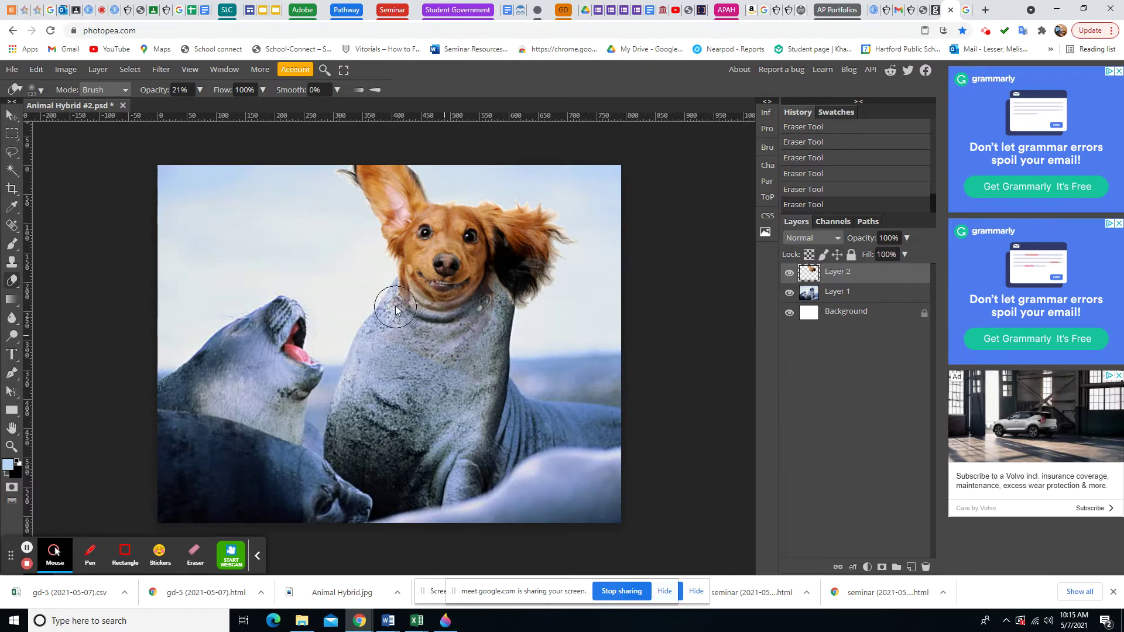
pyautogui.moveTo(394, 310); pyautogui.dragTo(391, 301)
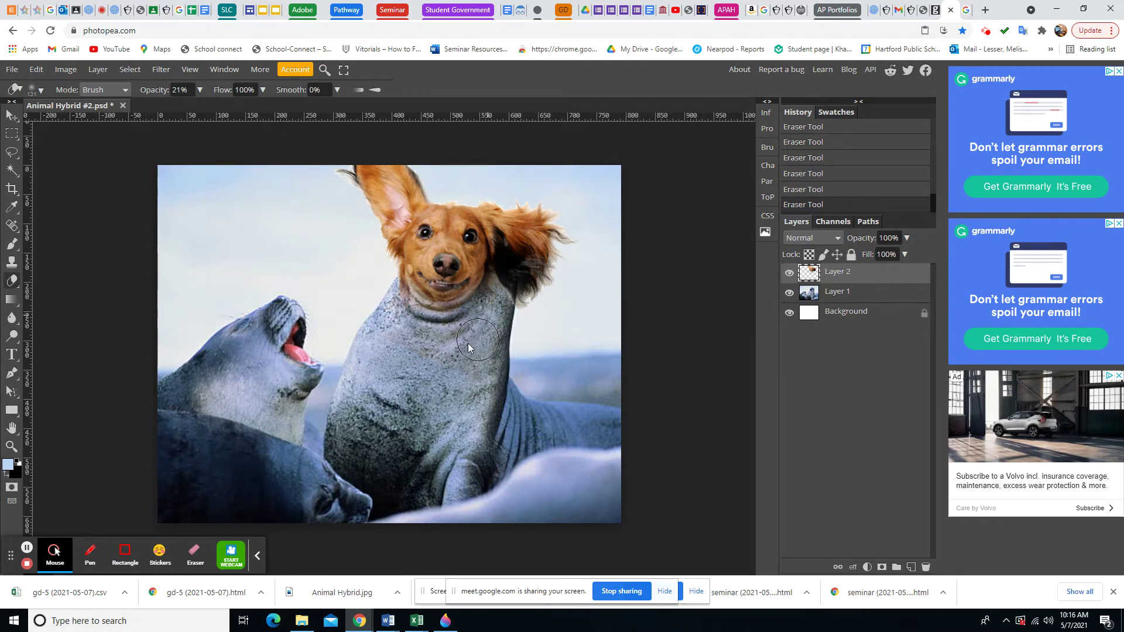
pyautogui.moveTo(468, 346); pyautogui.dragTo(381, 367)
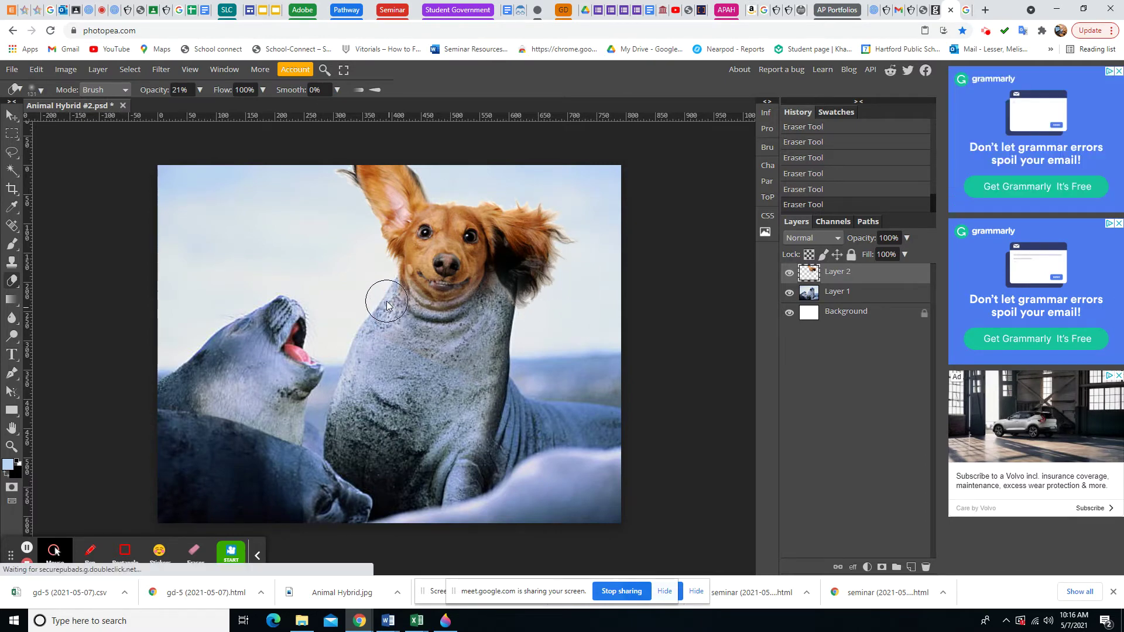
# Shrink the eraser brush to 28 px
pyautogui.click(41, 91)
pyautogui.moveTo(76, 122); pyautogui.dragTo(45, 122)
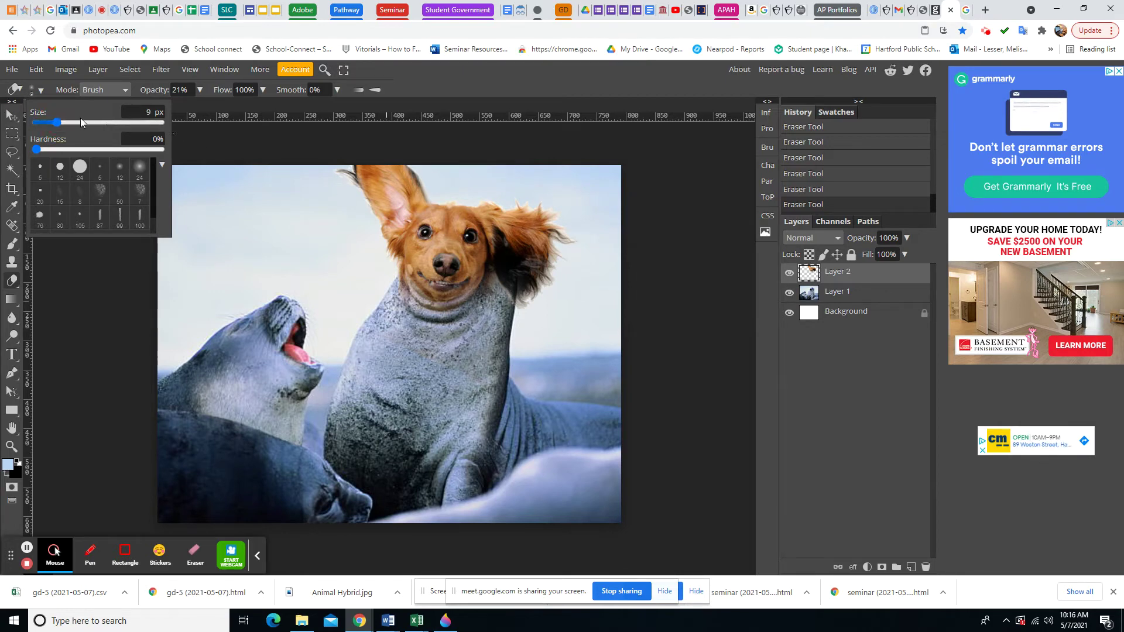
pyautogui.click(69, 122)
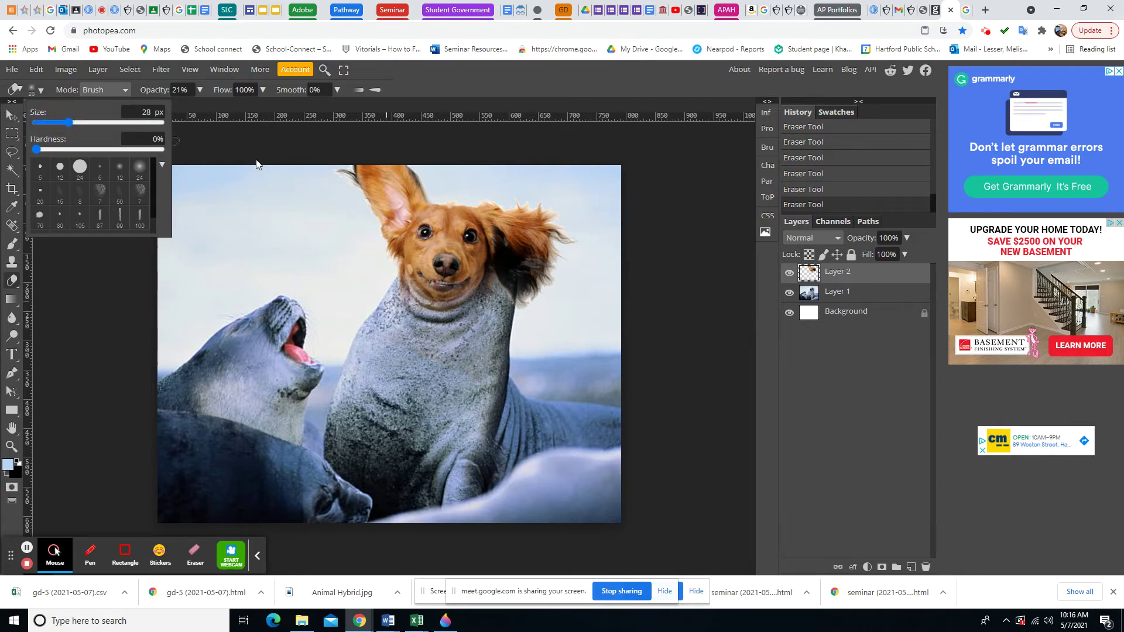
pyautogui.click(338, 178)
pyautogui.click(349, 181)
# Soften the edges and tips of the dog's ears, then zoom in on the neck edge
pyautogui.moveTo(349, 181); pyautogui.dragTo(397, 265)
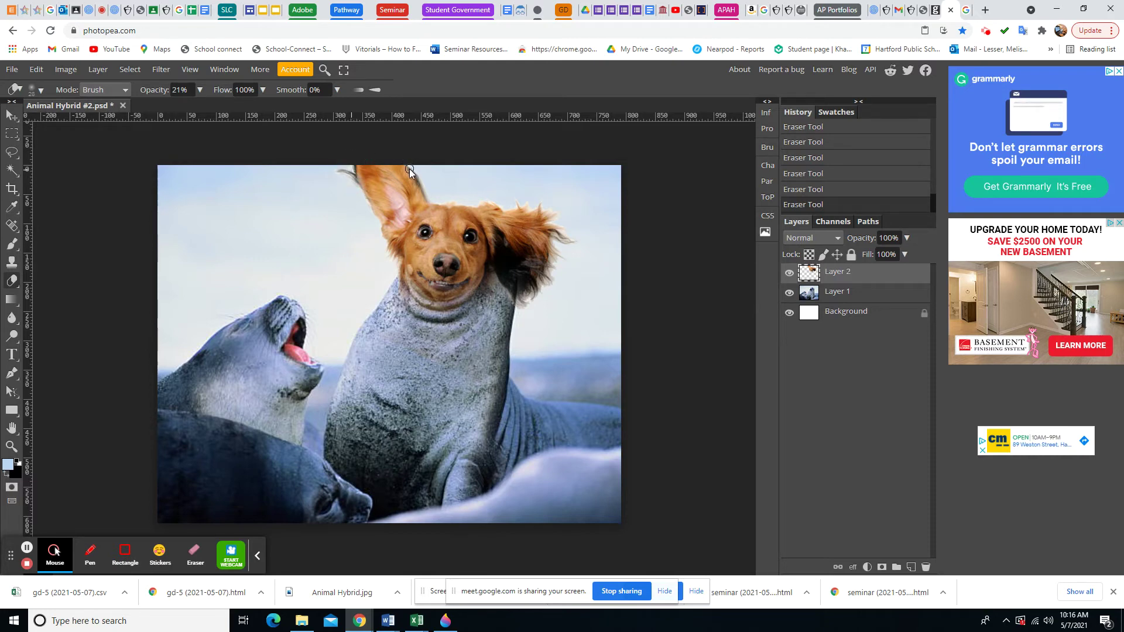
pyautogui.moveTo(408, 167)
pyautogui.mouseDown()
pyautogui.moveTo(425, 191)
pyautogui.moveTo(491, 205)
pyautogui.moveTo(460, 206)
pyautogui.moveTo(560, 215)
pyautogui.mouseUp()
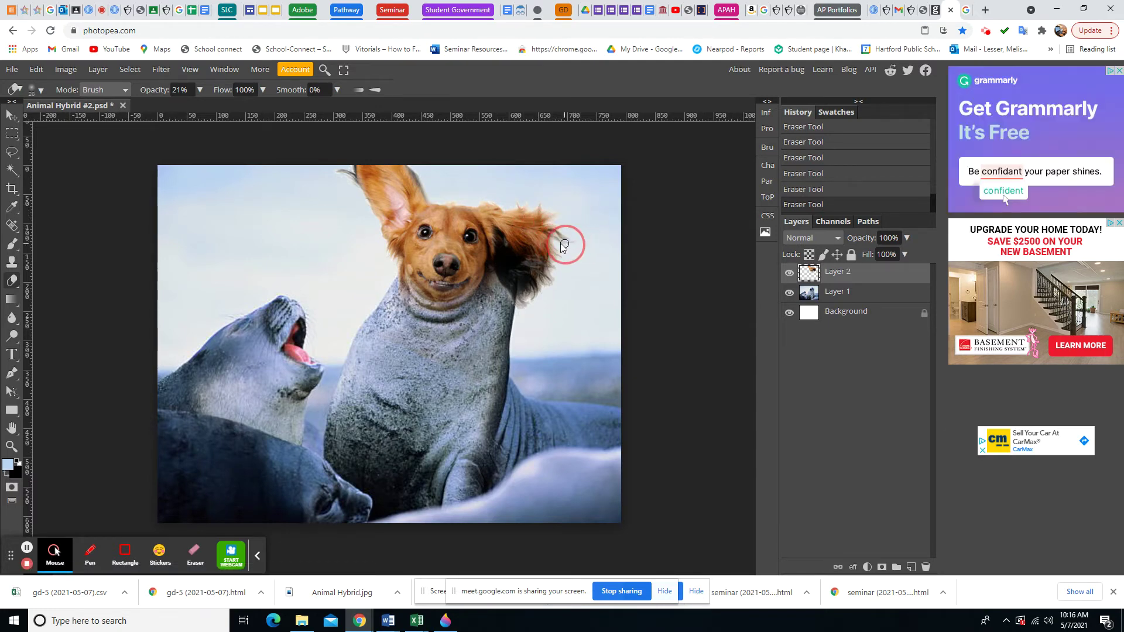
pyautogui.moveTo(563, 246)
pyautogui.mouseDown()
pyautogui.moveTo(561, 261)
pyautogui.moveTo(549, 259)
pyautogui.mouseUp()
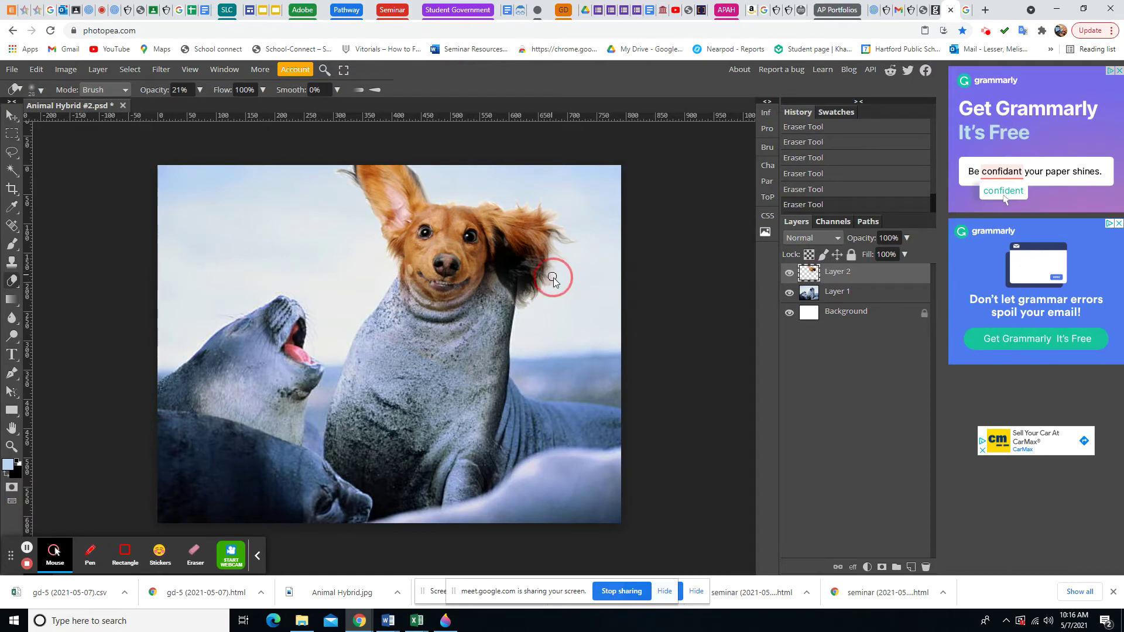
pyautogui.moveTo(546, 285); pyautogui.dragTo(552, 286)
pyautogui.click(570, 233)
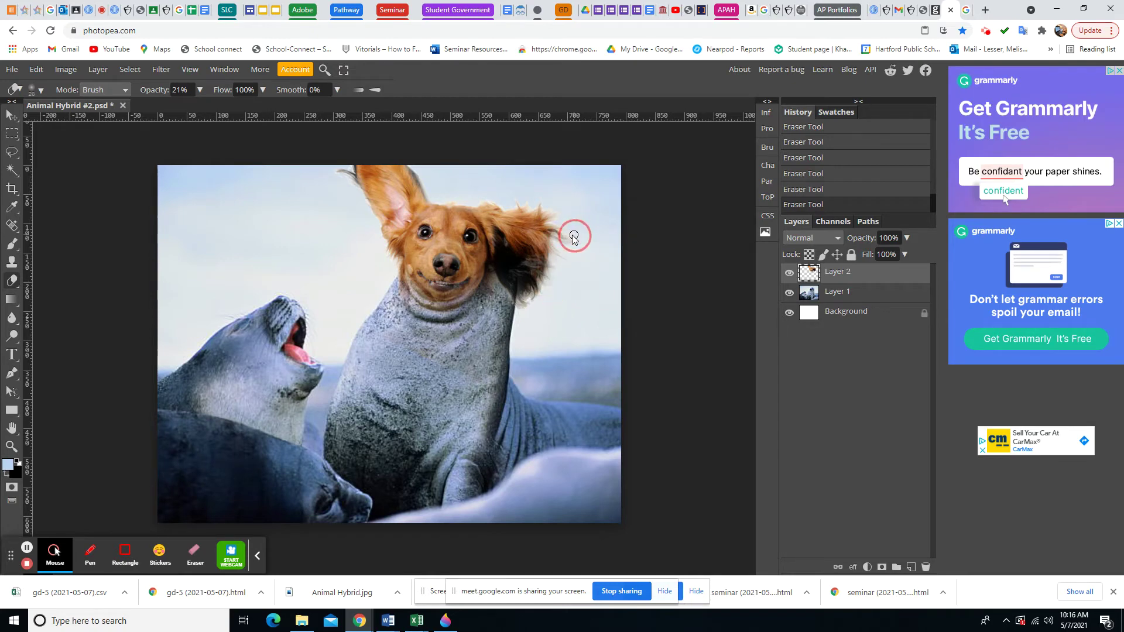
pyautogui.click(574, 235)
pyautogui.click(574, 239)
pyautogui.click(11, 446)
pyautogui.click(516, 313)
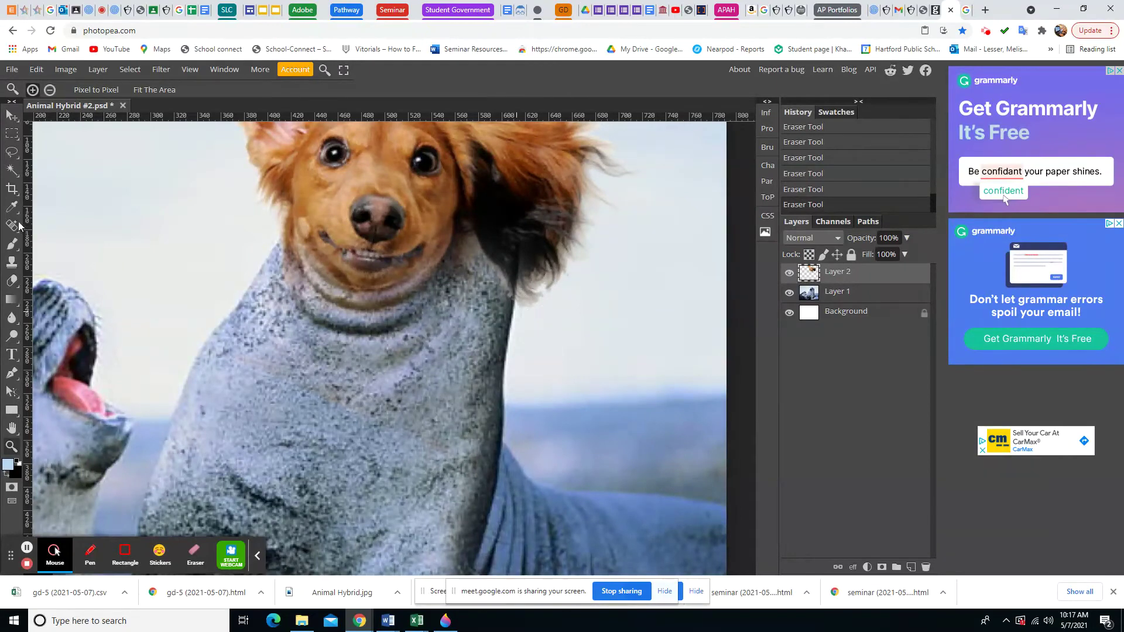
# Dab the eraser over the dark hair tips beside the dog's neck to fade them into the sky
pyautogui.click(11, 281)
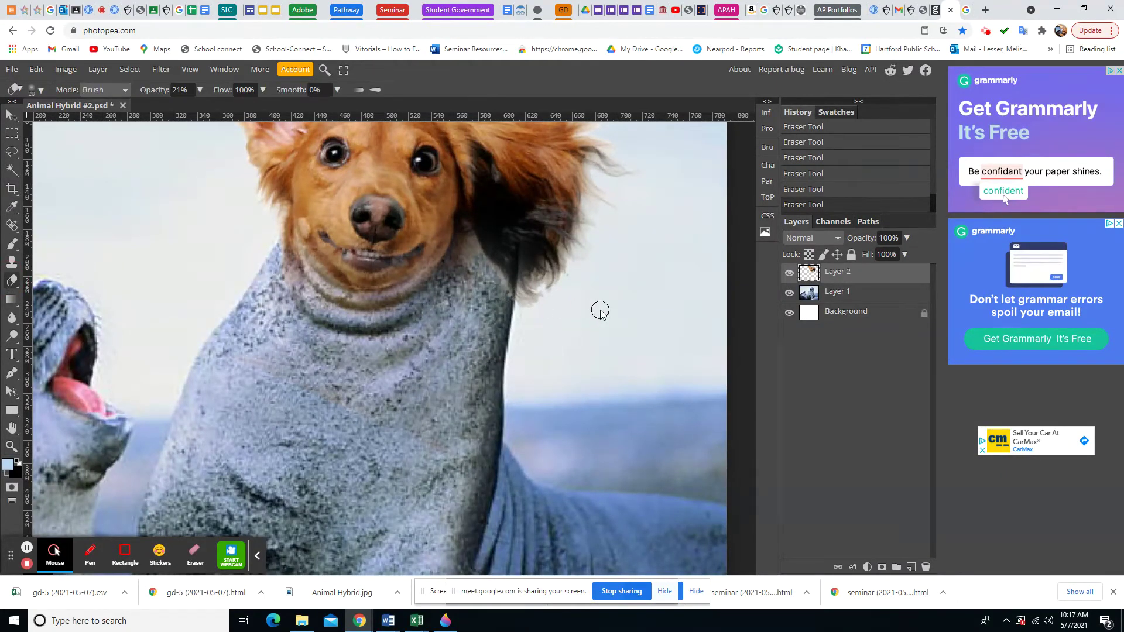
pyautogui.click(536, 311)
pyautogui.click(537, 305)
pyautogui.click(543, 303)
pyautogui.click(544, 285)
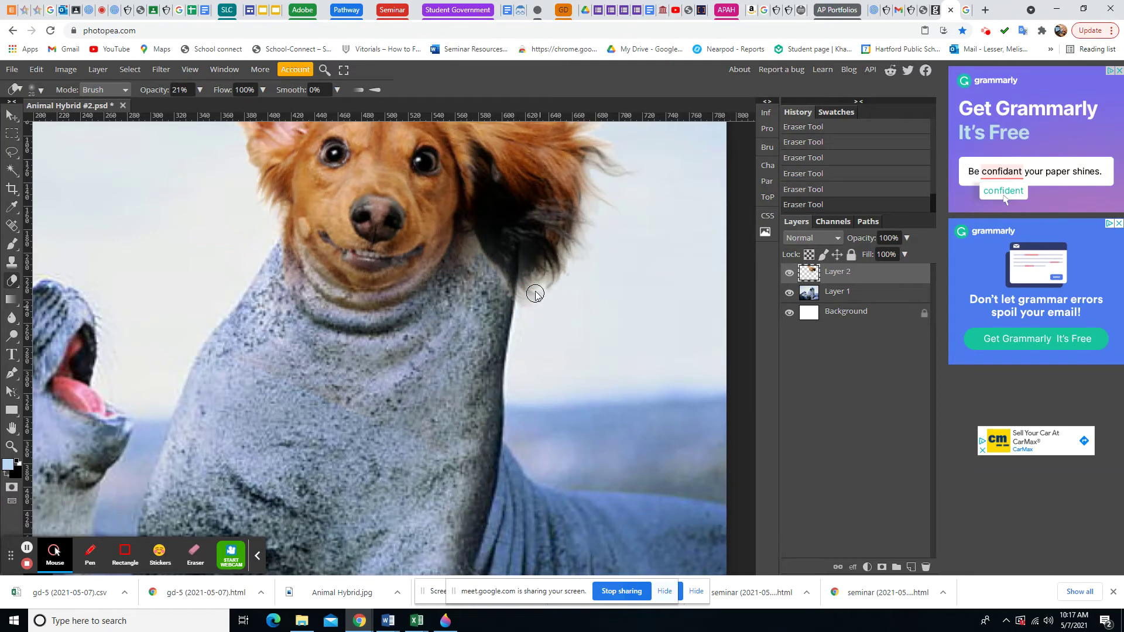
pyautogui.click(539, 300)
pyautogui.click(546, 300)
pyautogui.click(564, 280)
pyautogui.click(564, 291)
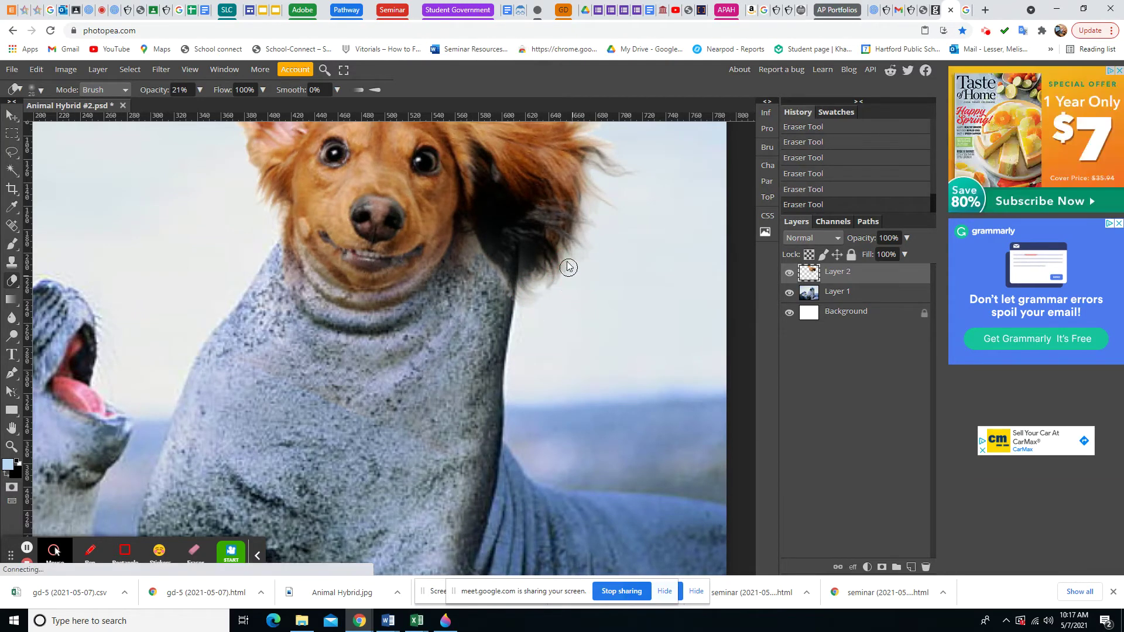
pyautogui.click(573, 265)
pyautogui.click(588, 244)
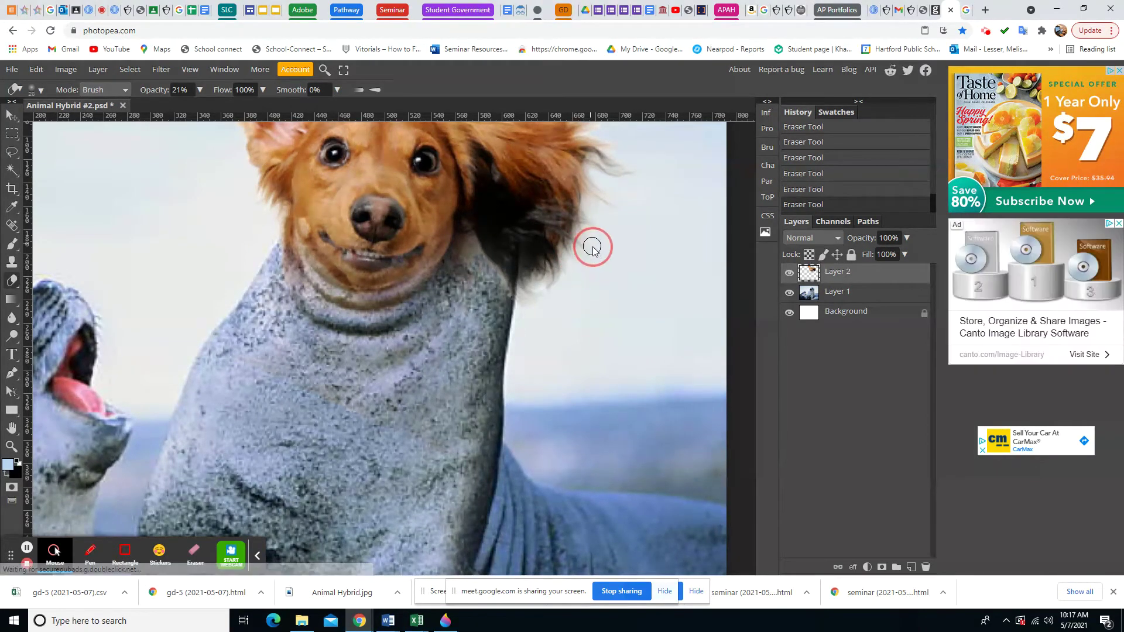
pyautogui.click(543, 296)
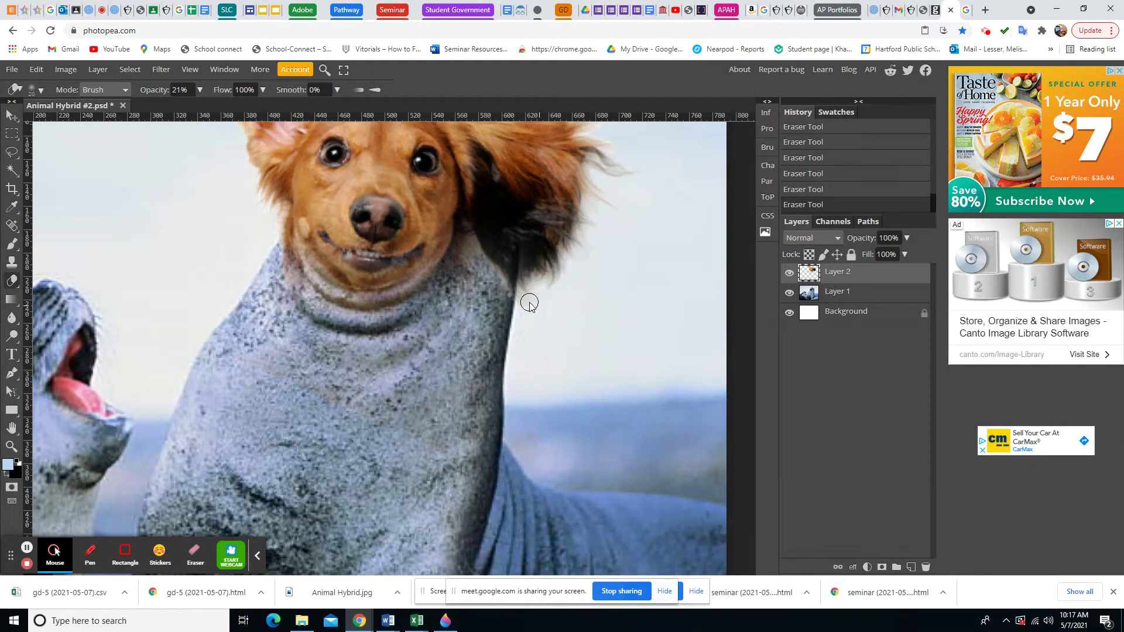
pyautogui.click(534, 304)
# Erase along the neck and the seal's lower neck, then zoom back out to the whole image
pyautogui.moveTo(495, 283)
pyautogui.mouseDown()
pyautogui.moveTo(504, 297)
pyautogui.moveTo(494, 292)
pyautogui.mouseUp()
pyautogui.click(282, 273)
pyautogui.moveTo(347, 400)
pyautogui.mouseDown()
pyautogui.moveTo(311, 388)
pyautogui.moveTo(394, 427)
pyautogui.mouseUp()
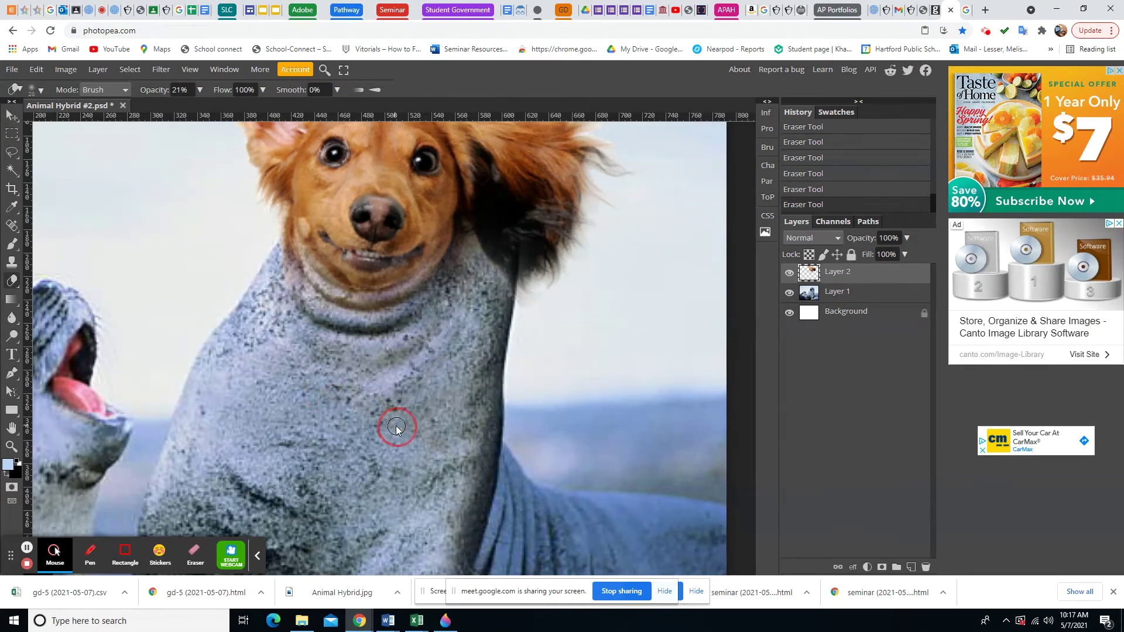
pyautogui.click(11, 446)
pyautogui.keyDown('alt'); pyautogui.click(246, 332); pyautogui.keyUp('alt')
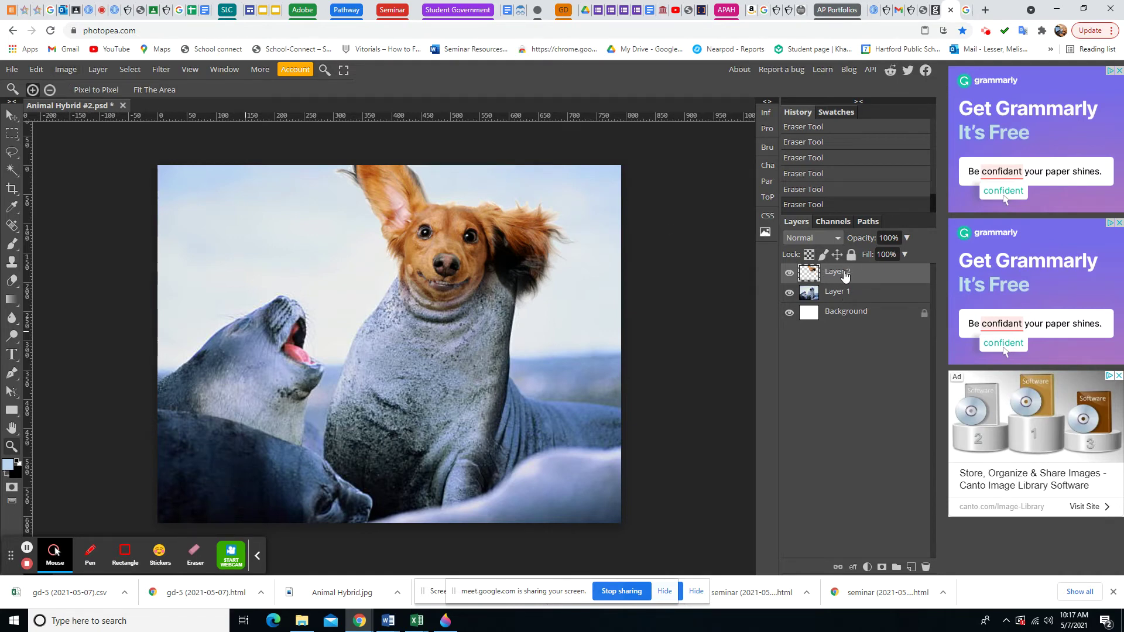
# Apply Hue/Saturation to the dog head: Hue -175, Saturation -59, Lightness -11
pyautogui.click(62, 71)
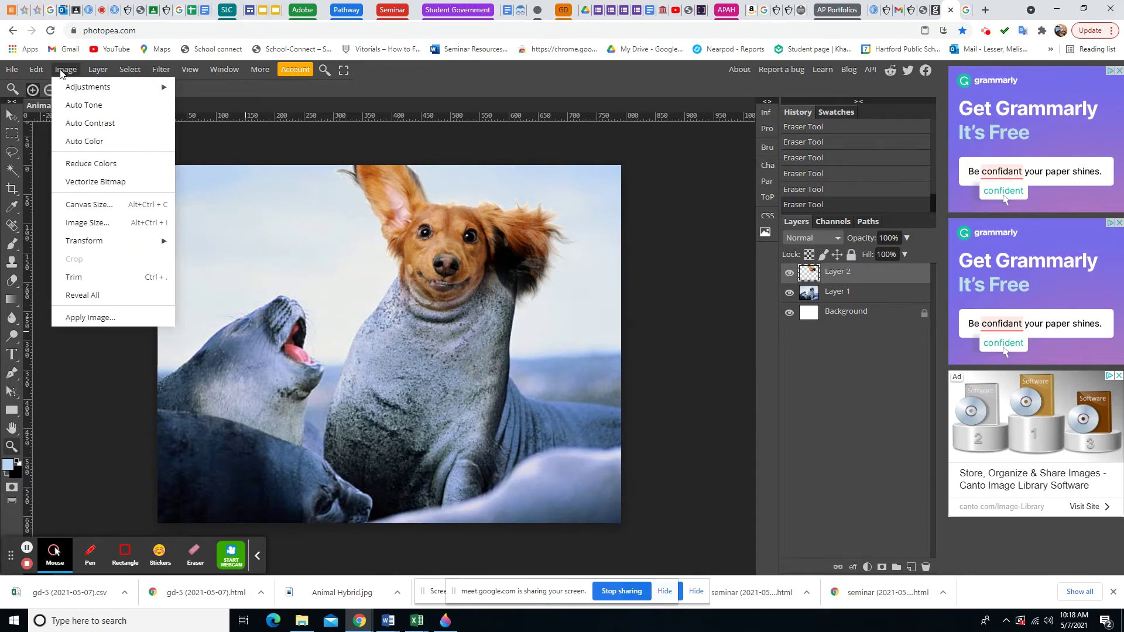
pyautogui.moveTo(75, 88)
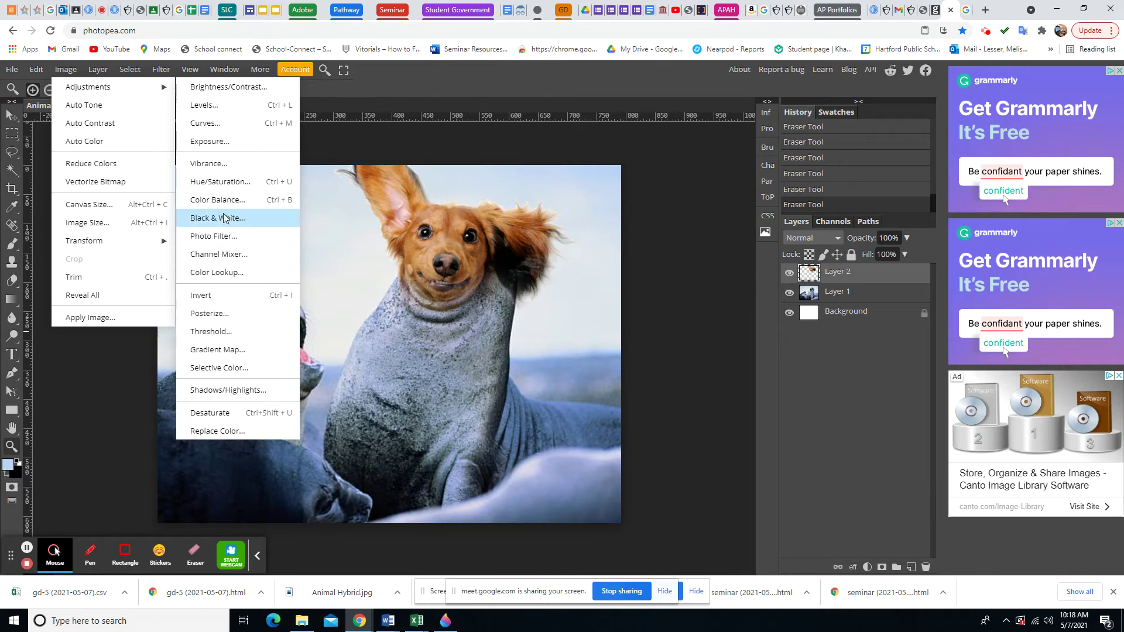
pyautogui.click(219, 183)
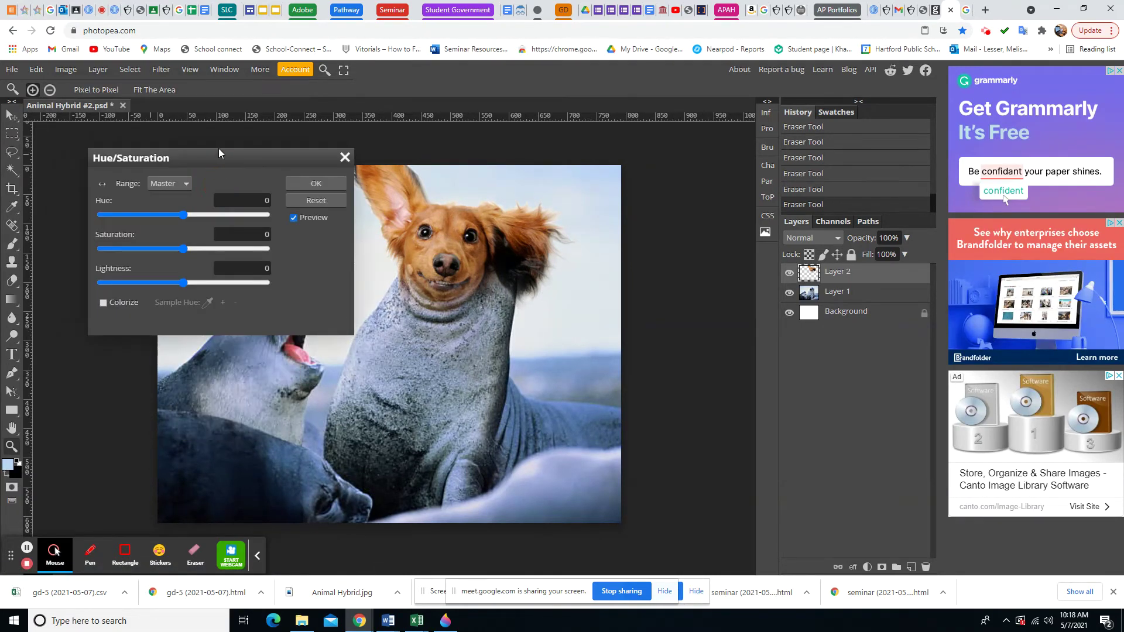
pyautogui.moveTo(218, 156); pyautogui.dragTo(168, 143)
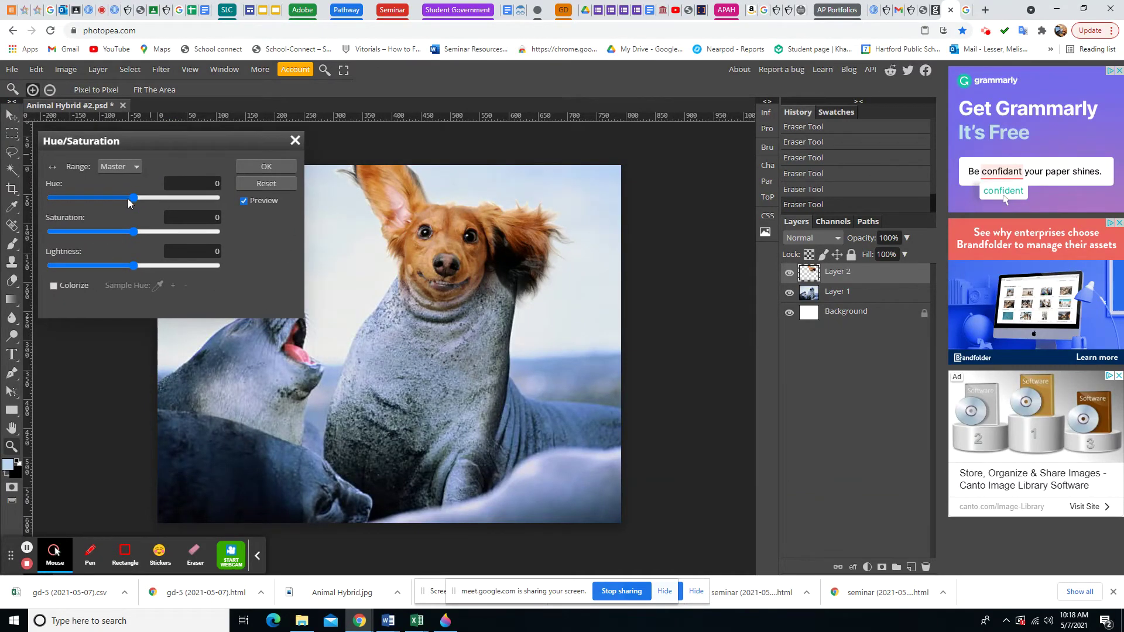
pyautogui.moveTo(133, 199); pyautogui.dragTo(54, 198)
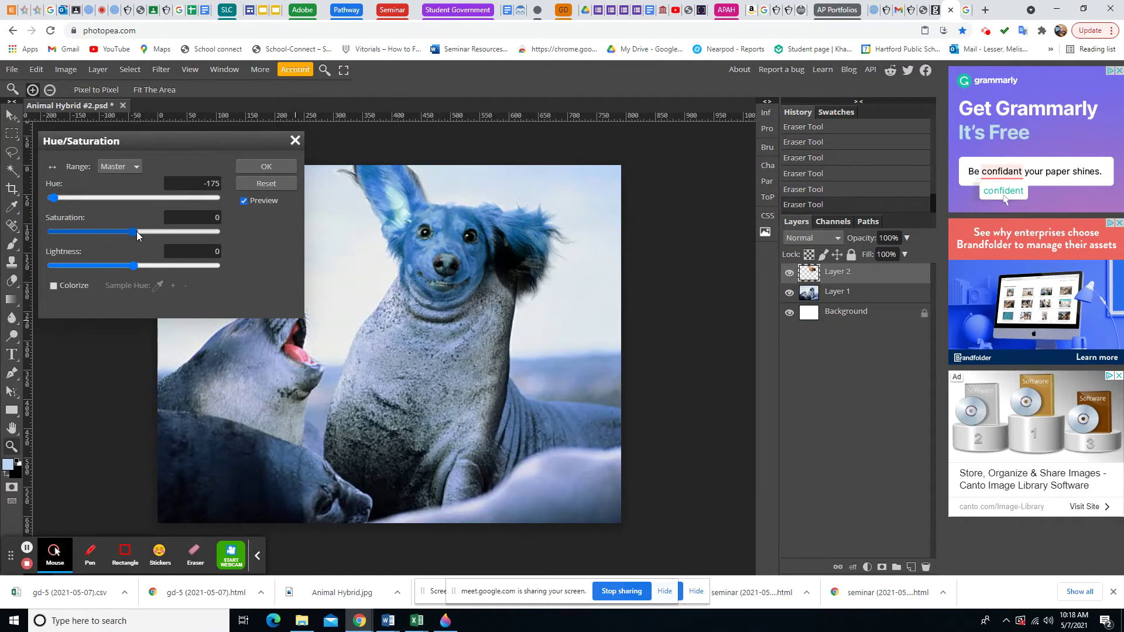
pyautogui.moveTo(133, 231)
pyautogui.mouseDown()
pyautogui.moveTo(160, 230)
pyautogui.moveTo(118, 233)
pyautogui.mouseUp()
pyautogui.moveTo(101, 231); pyautogui.dragTo(85, 231)
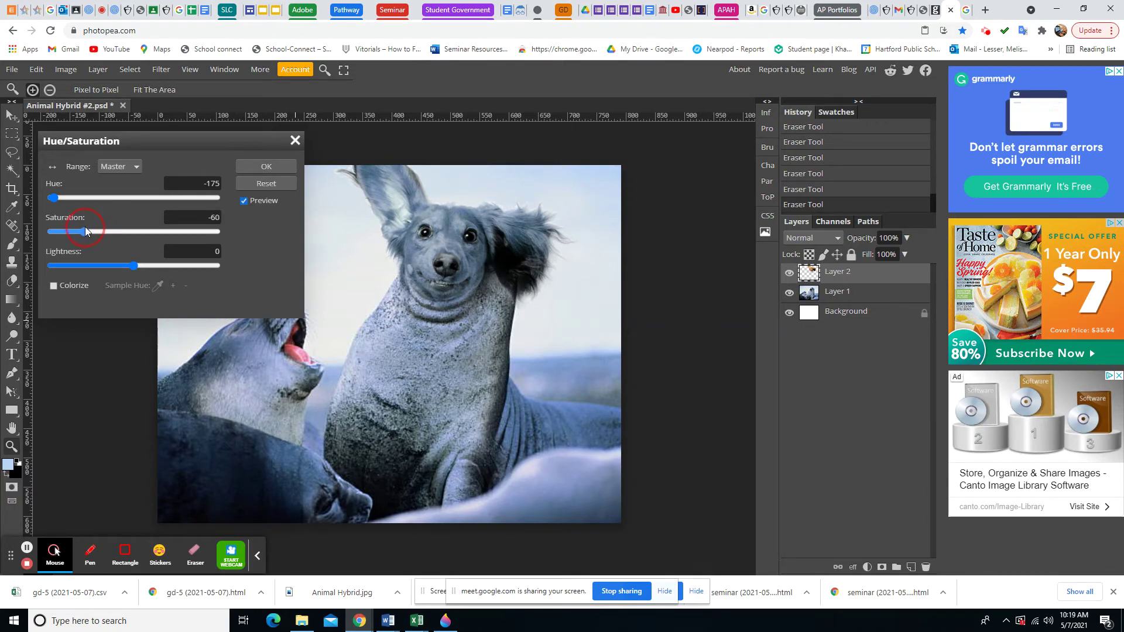
pyautogui.moveTo(91, 230); pyautogui.dragTo(79, 229)
pyautogui.moveTo(136, 267); pyautogui.dragTo(126, 267)
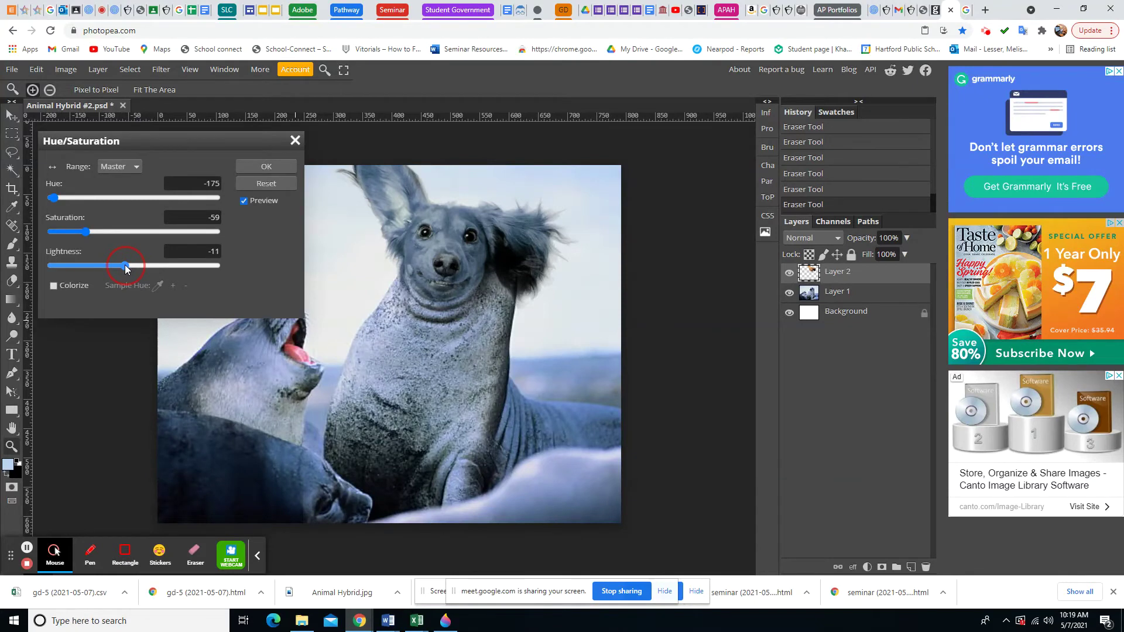
pyautogui.moveTo(122, 265); pyautogui.dragTo(132, 264)
pyautogui.click(265, 168)
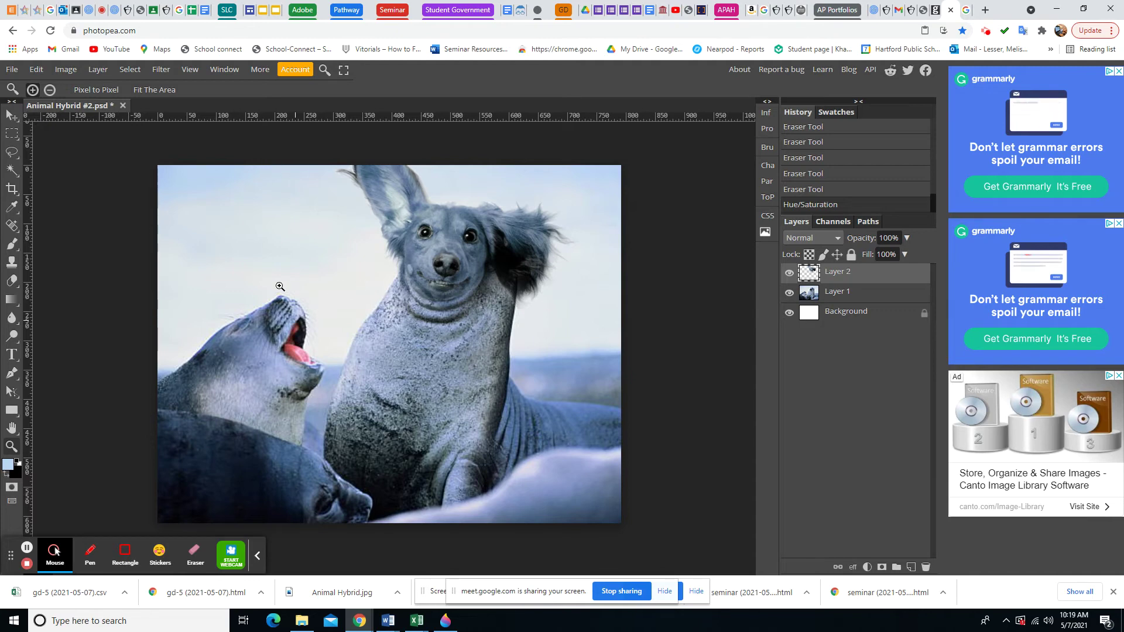
# Select the Clone Stamp tool and toggle Layer 2's visibility to compare with the original seal
pyautogui.click(9, 227)
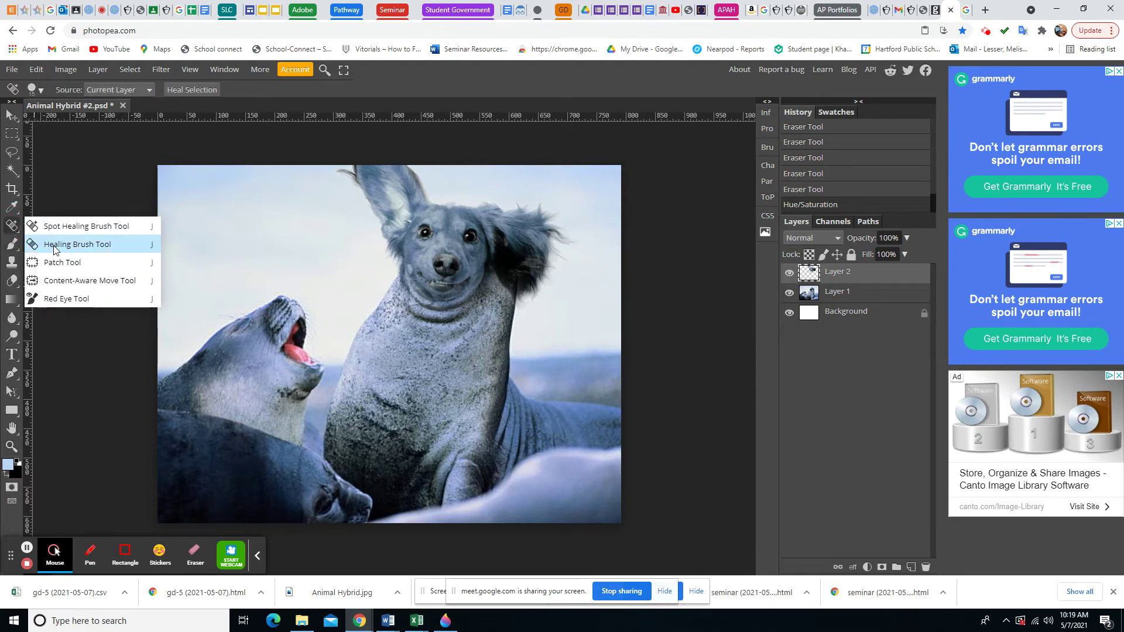
pyautogui.click(16, 268)
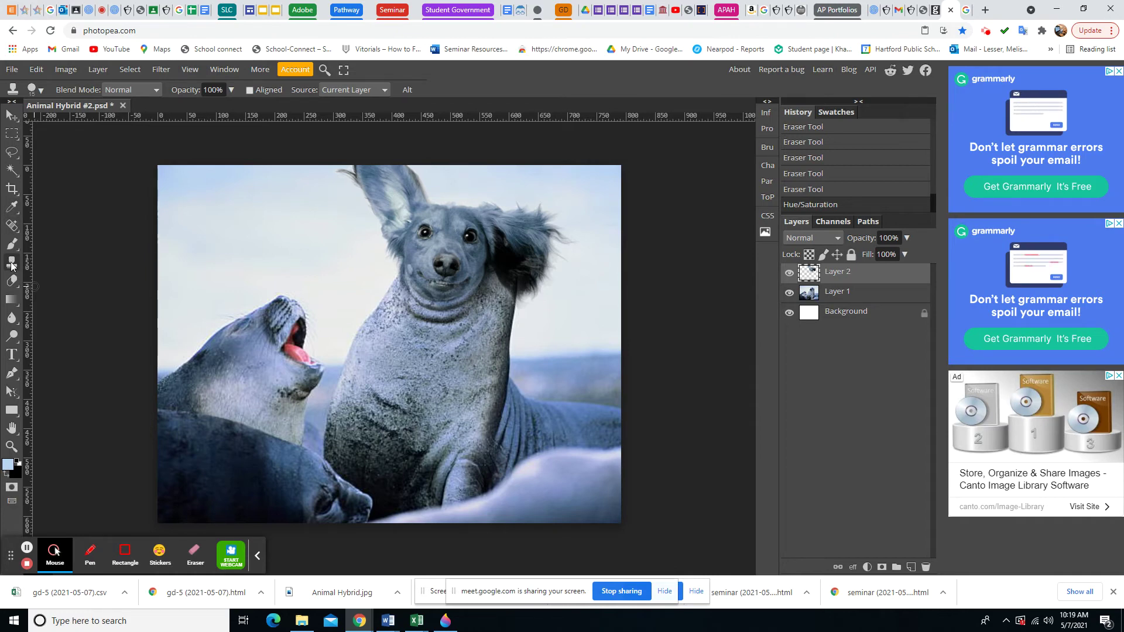
pyautogui.click(12, 265)
pyautogui.click(16, 247)
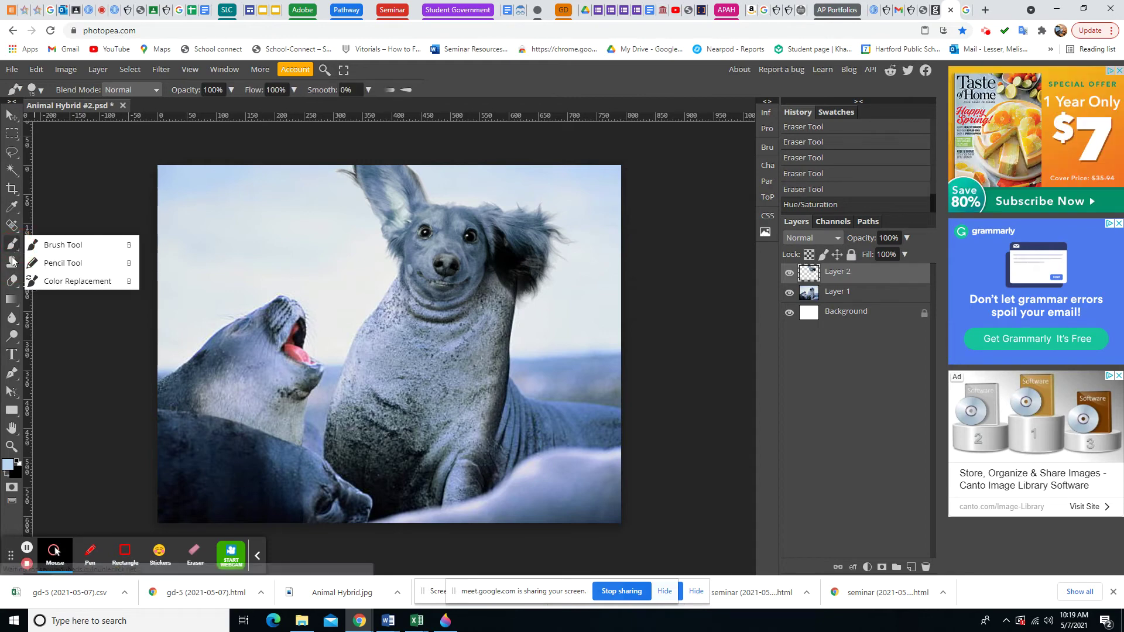
pyautogui.click(12, 266)
pyautogui.click(12, 266)
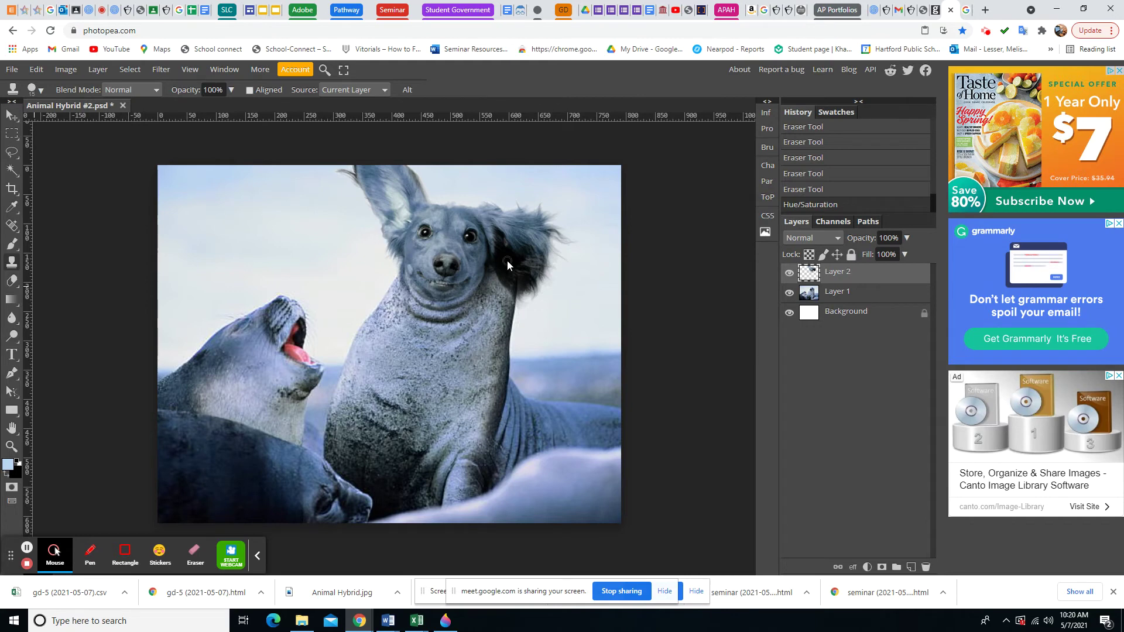
pyautogui.click(789, 273)
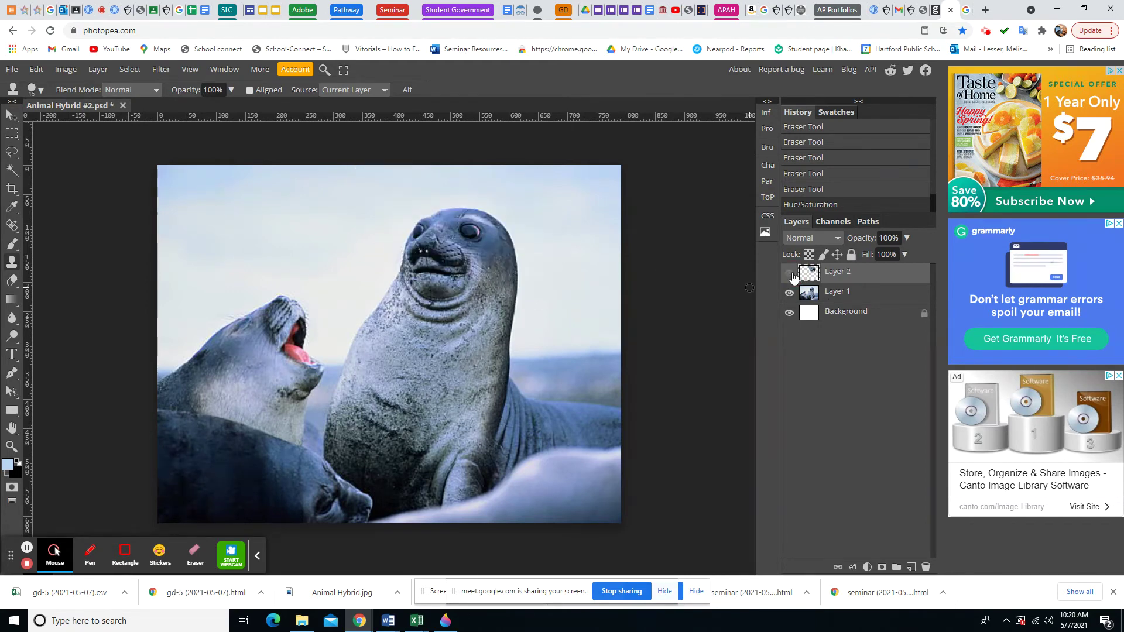
pyautogui.click(790, 274)
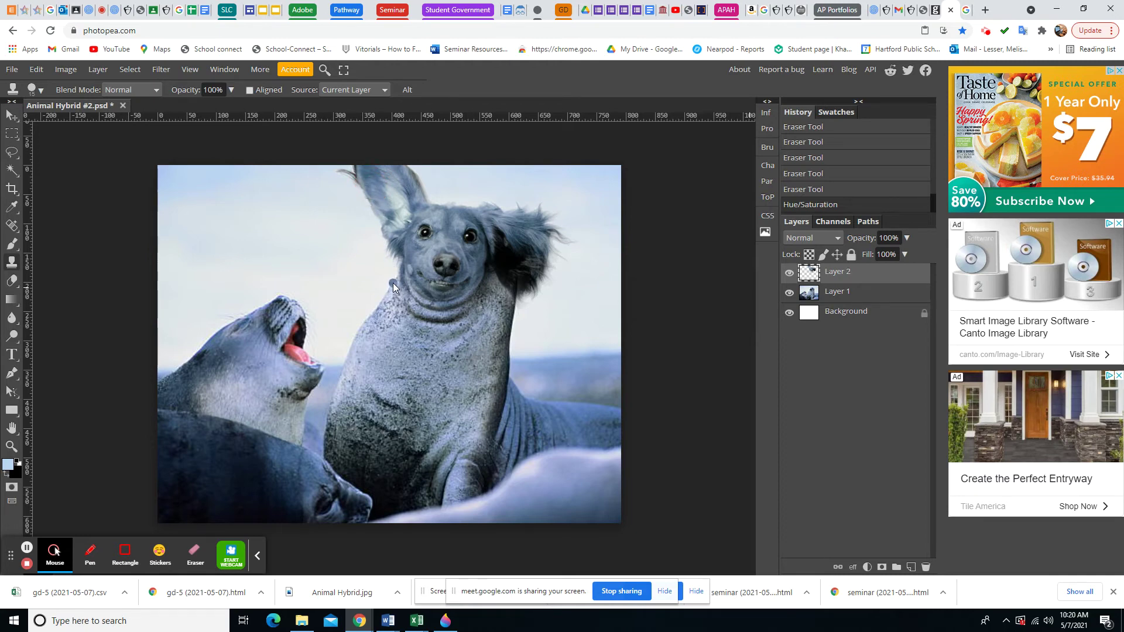
# Set the Clone Stamp to the soft 24 px brush preset enlarged to 133 px
pyautogui.click(36, 90)
pyautogui.moveTo(70, 121); pyautogui.dragTo(89, 121)
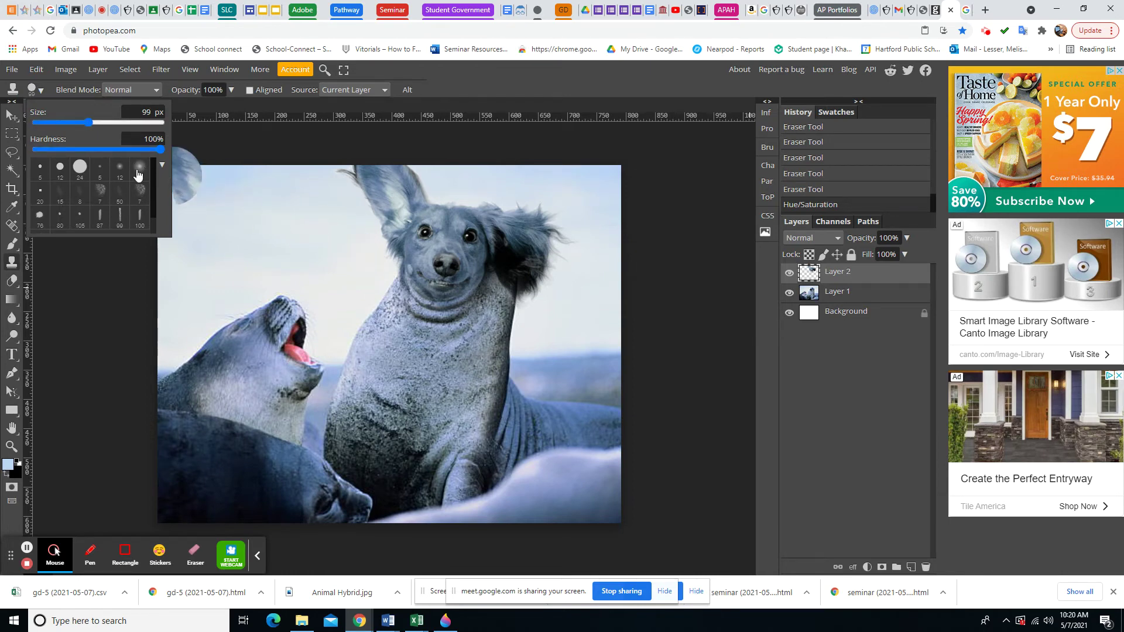
pyautogui.moveTo(160, 149); pyautogui.dragTo(34, 149)
pyautogui.moveTo(89, 122)
pyautogui.mouseDown()
pyautogui.moveTo(68, 125)
pyautogui.moveTo(91, 125)
pyautogui.mouseUp()
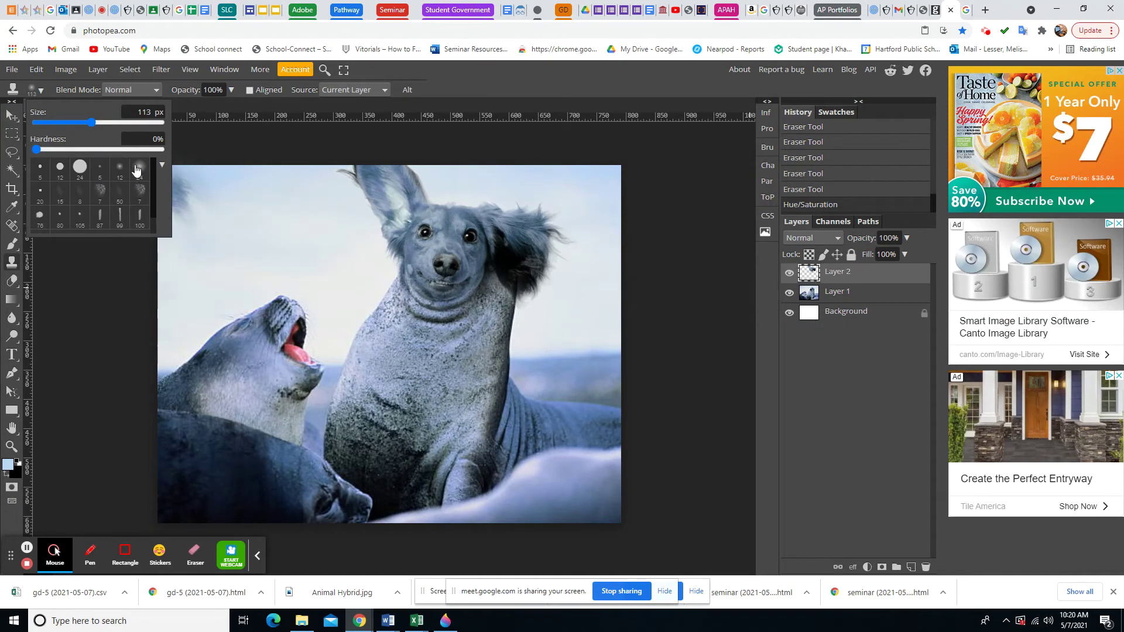
pyautogui.click(80, 167)
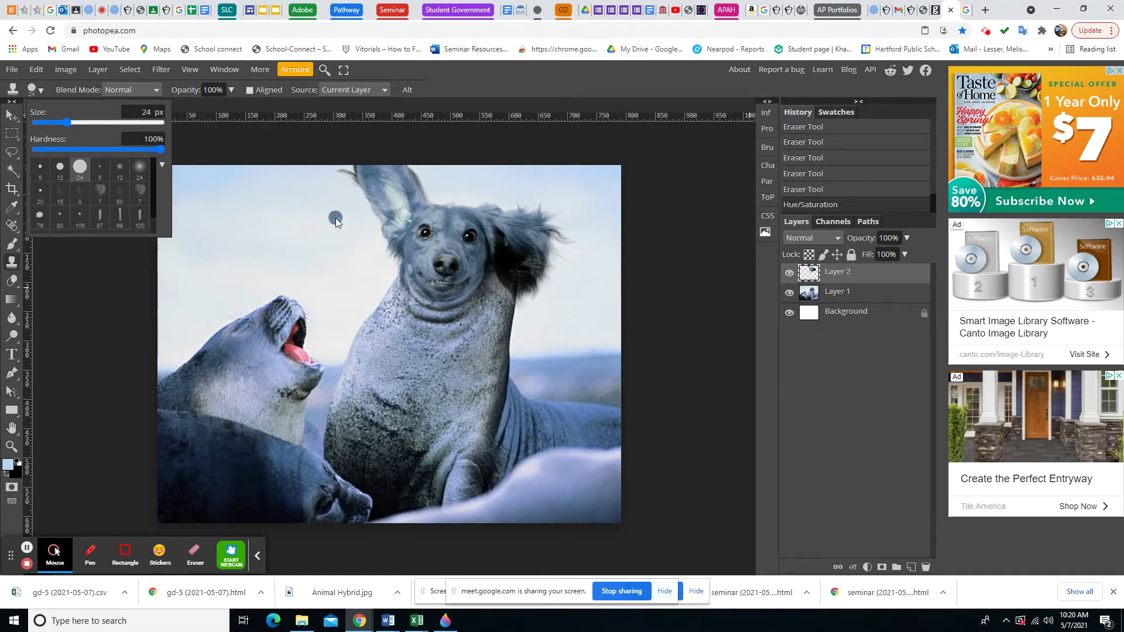
pyautogui.click(139, 169)
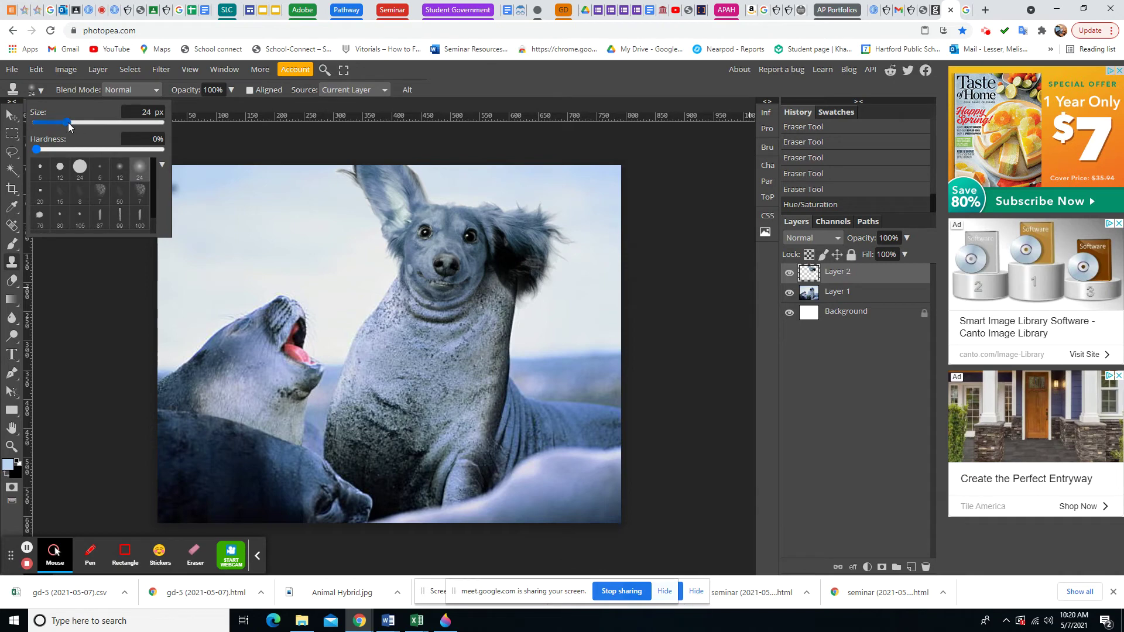
pyautogui.moveTo(86, 124); pyautogui.dragTo(97, 128)
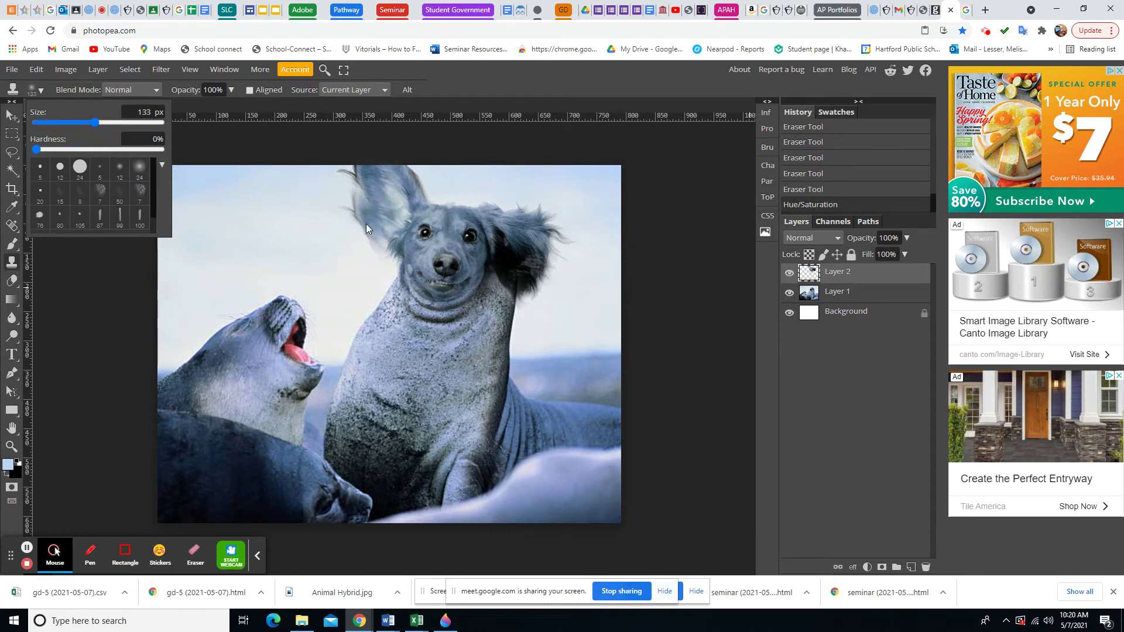
# Clone over the faint ghost ear, then undo the stray stroke near the ear top
pyautogui.moveTo(363, 223)
pyautogui.mouseDown()
pyautogui.moveTo(353, 254)
pyautogui.moveTo(343, 242)
pyautogui.moveTo(322, 245)
pyautogui.moveTo(357, 288)
pyautogui.moveTo(379, 295)
pyautogui.moveTo(286, 205)
pyautogui.mouseUp()
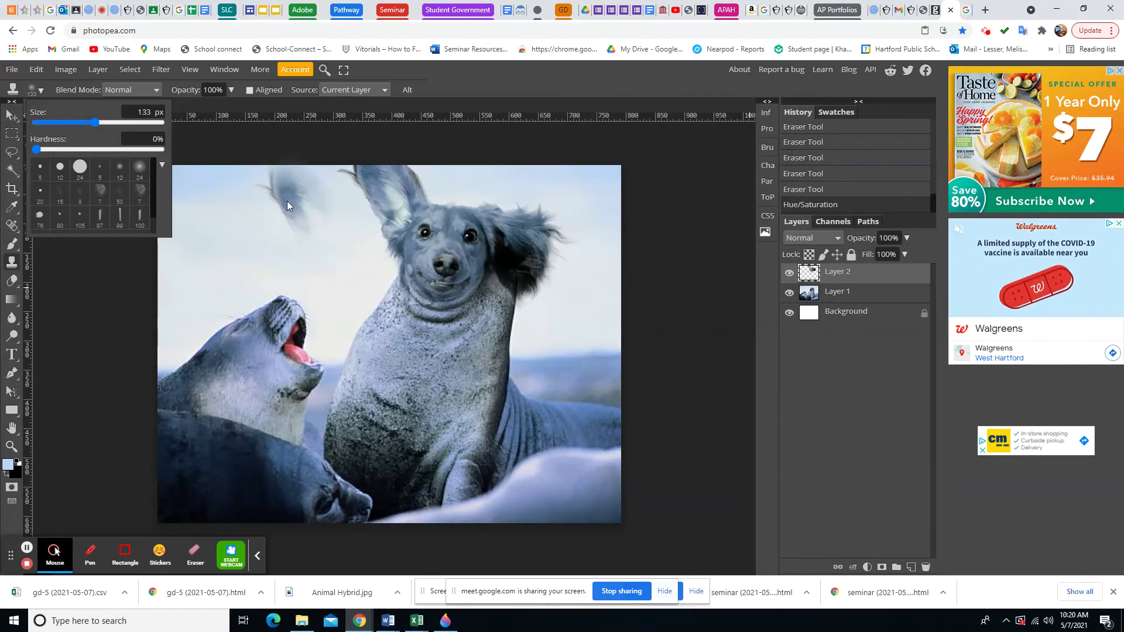
pyautogui.click(332, 164)
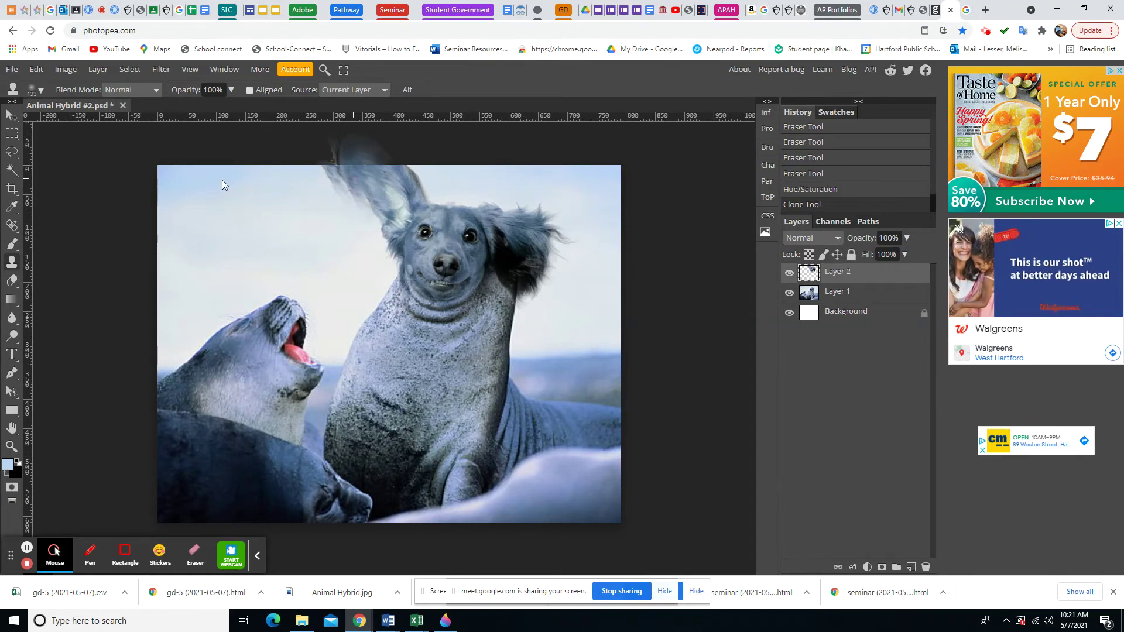
pyautogui.click(807, 190)
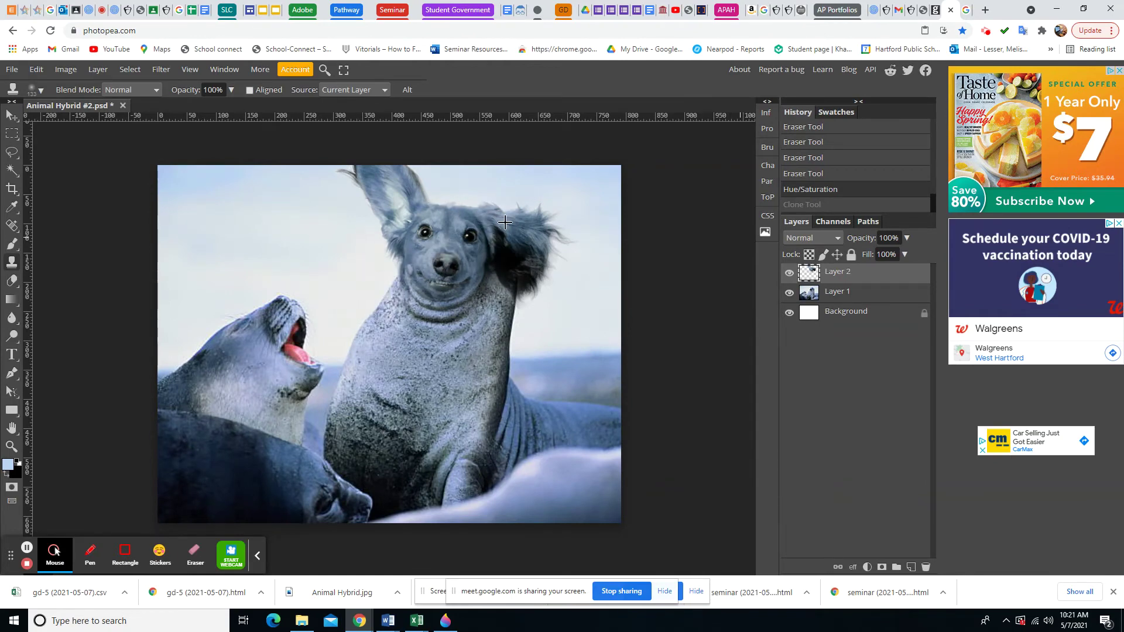
# Clone dog fur texture across the seal's neck and upper chest
pyautogui.click(407, 319)
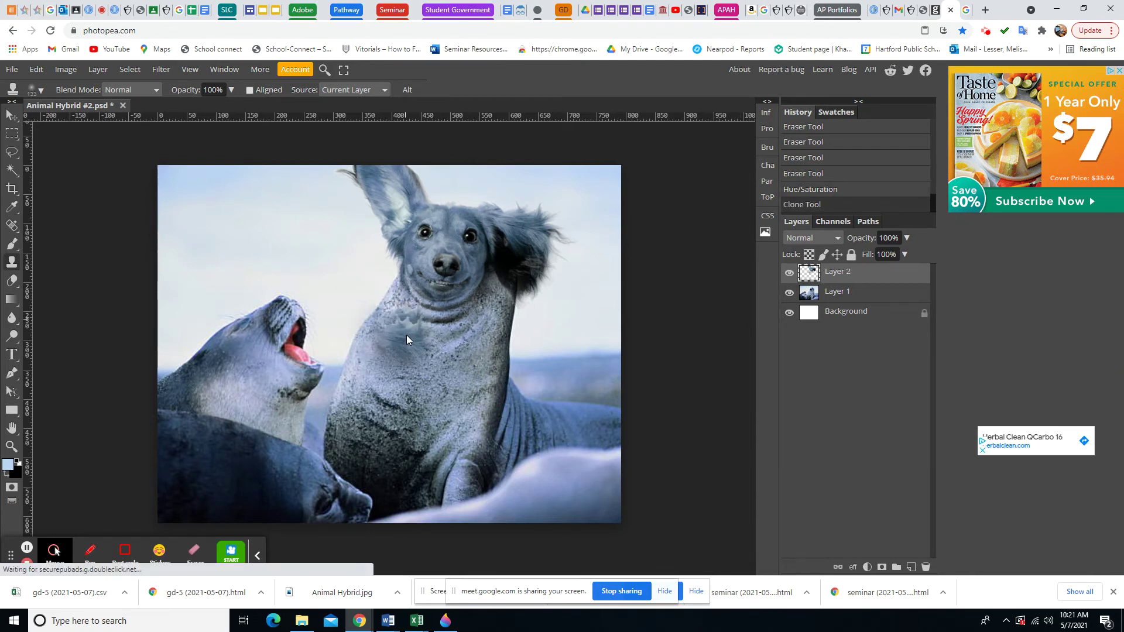
pyautogui.moveTo(406, 335)
pyautogui.mouseDown()
pyautogui.moveTo(447, 342)
pyautogui.moveTo(439, 332)
pyautogui.moveTo(511, 281)
pyautogui.moveTo(521, 244)
pyautogui.moveTo(434, 335)
pyautogui.moveTo(419, 340)
pyautogui.moveTo(412, 329)
pyautogui.moveTo(432, 334)
pyautogui.moveTo(427, 349)
pyautogui.moveTo(404, 351)
pyautogui.moveTo(399, 321)
pyautogui.moveTo(422, 348)
pyautogui.mouseUp()
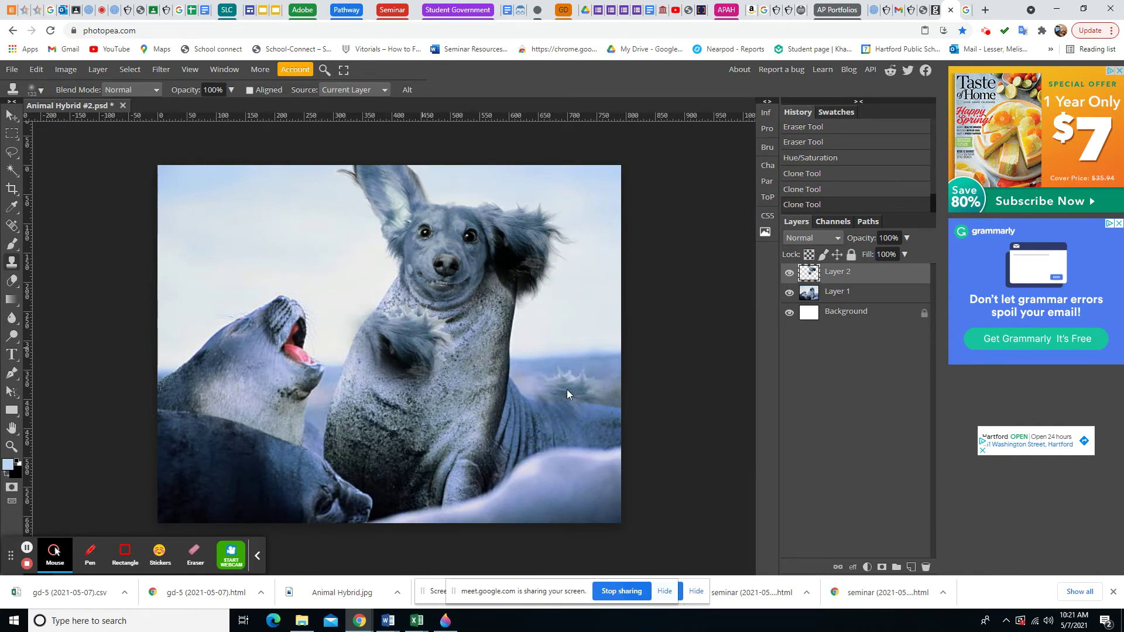
pyautogui.moveTo(545, 374)
pyautogui.mouseDown()
pyautogui.moveTo(515, 351)
pyautogui.moveTo(457, 342)
pyautogui.moveTo(489, 330)
pyautogui.moveTo(452, 353)
pyautogui.moveTo(442, 328)
pyautogui.moveTo(413, 315)
pyautogui.moveTo(382, 329)
pyautogui.moveTo(432, 402)
pyautogui.mouseUp()
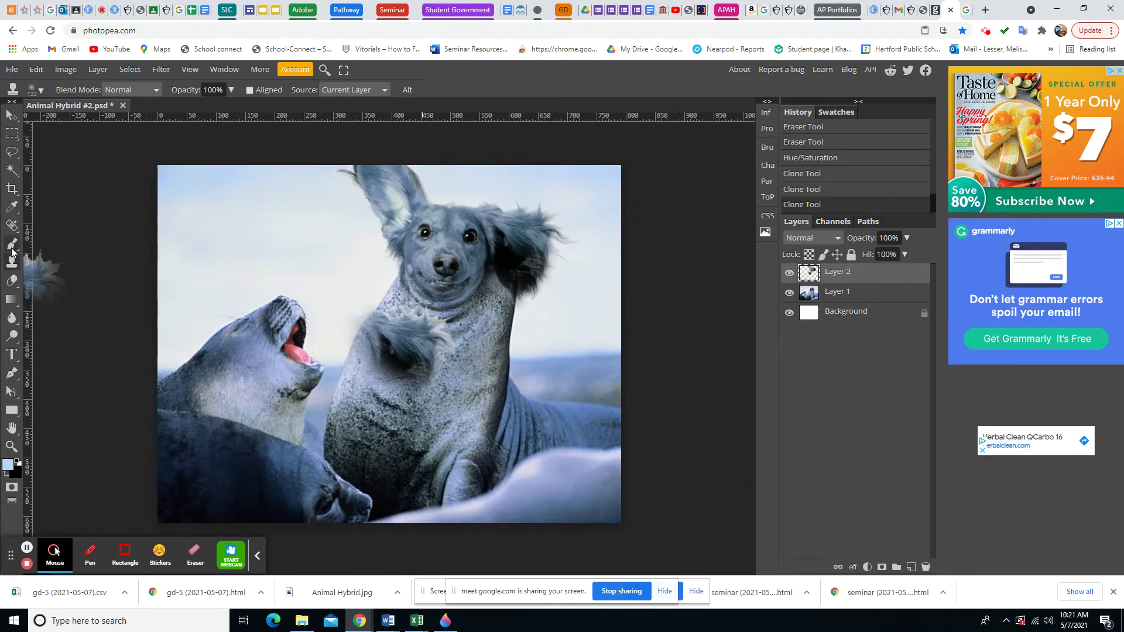
# Fade the cloned fur on the seal's chest and neck edges with a low-opacity eraser
pyautogui.click(12, 280)
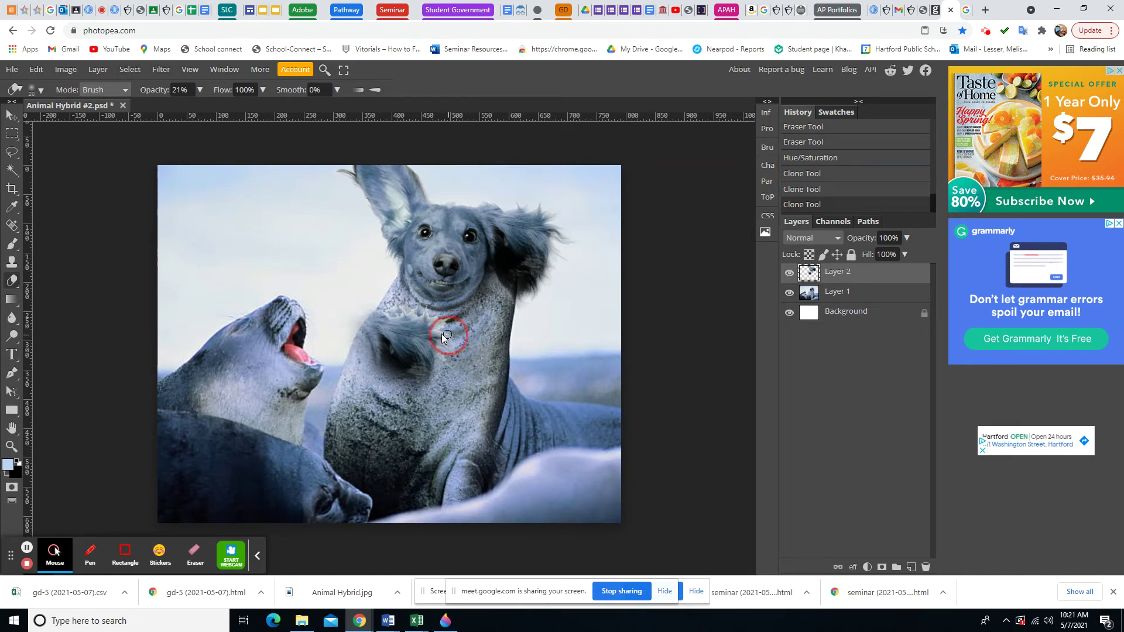
pyautogui.moveTo(450, 342)
pyautogui.mouseDown()
pyautogui.moveTo(429, 331)
pyautogui.moveTo(442, 319)
pyautogui.moveTo(430, 333)
pyautogui.moveTo(441, 323)
pyautogui.moveTo(409, 311)
pyautogui.mouseUp()
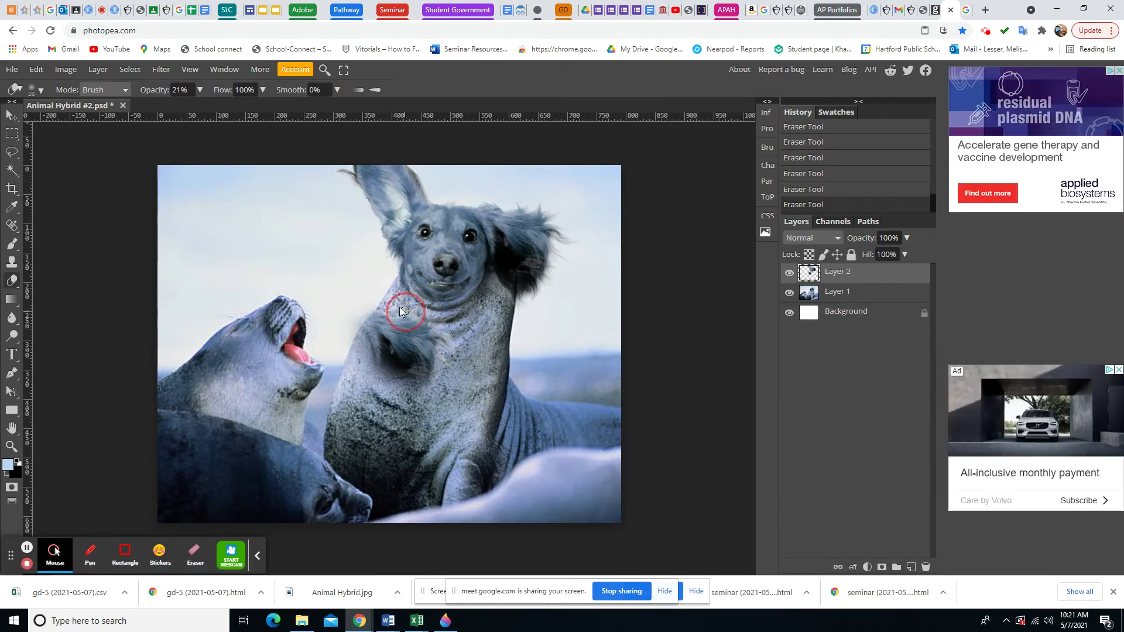
pyautogui.click(456, 364)
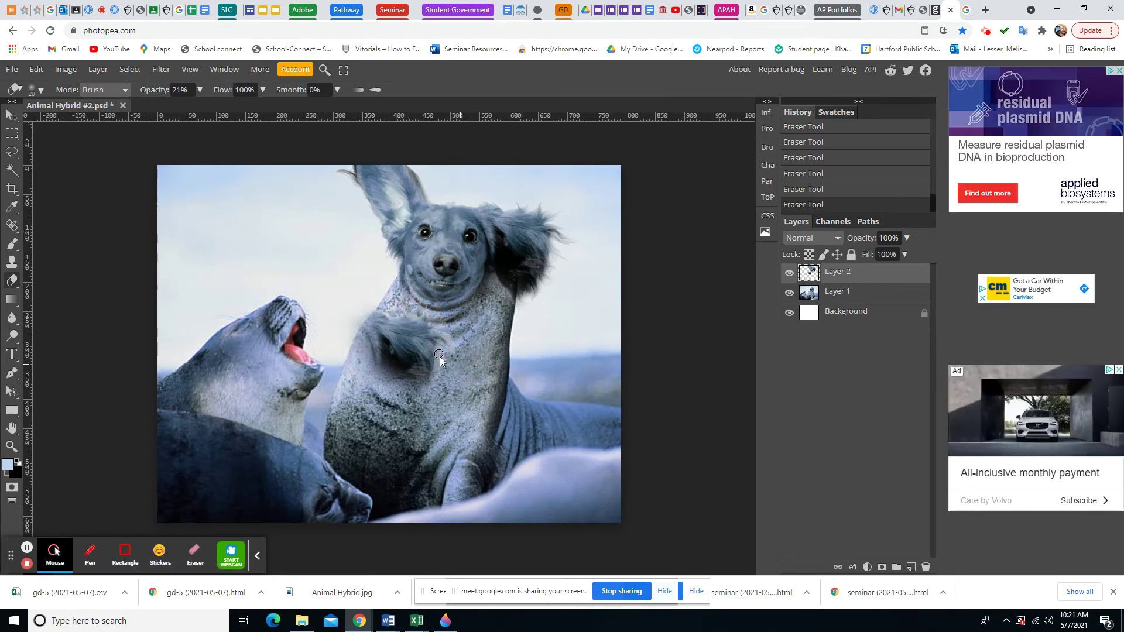
pyautogui.moveTo(440, 349)
pyautogui.mouseDown()
pyautogui.moveTo(451, 352)
pyautogui.moveTo(430, 381)
pyautogui.mouseUp()
pyautogui.moveTo(372, 319)
pyautogui.mouseDown()
pyautogui.moveTo(369, 304)
pyautogui.moveTo(354, 321)
pyautogui.moveTo(376, 300)
pyautogui.moveTo(357, 328)
pyautogui.mouseUp()
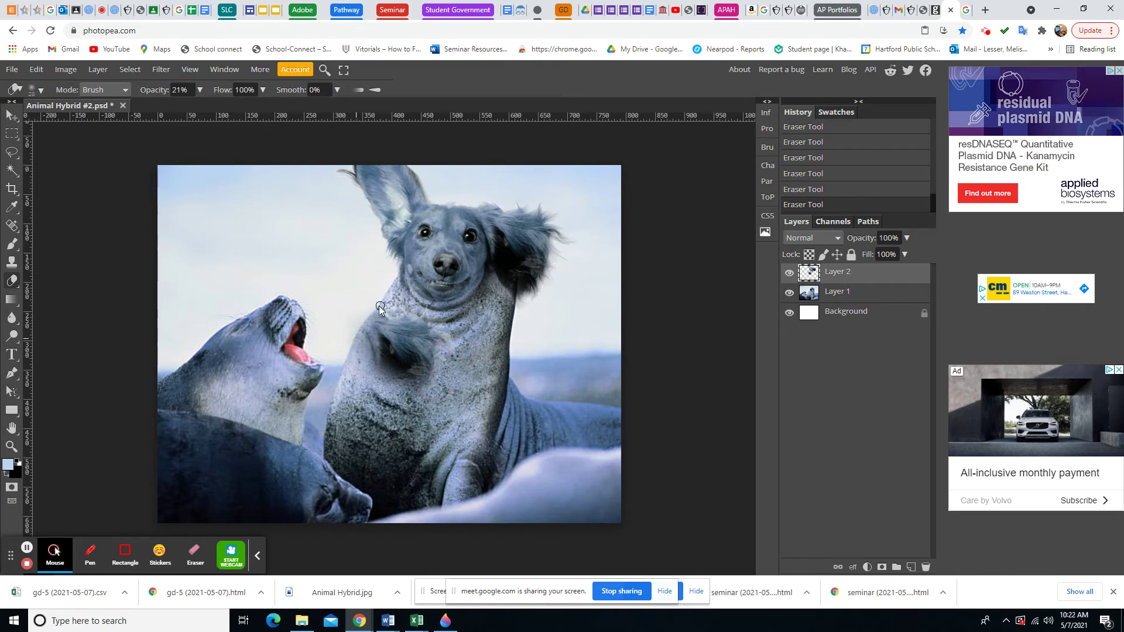
# Clone fur over the neck edge and chest, undo that dab, and pick the Blur tool
pyautogui.click(10, 264)
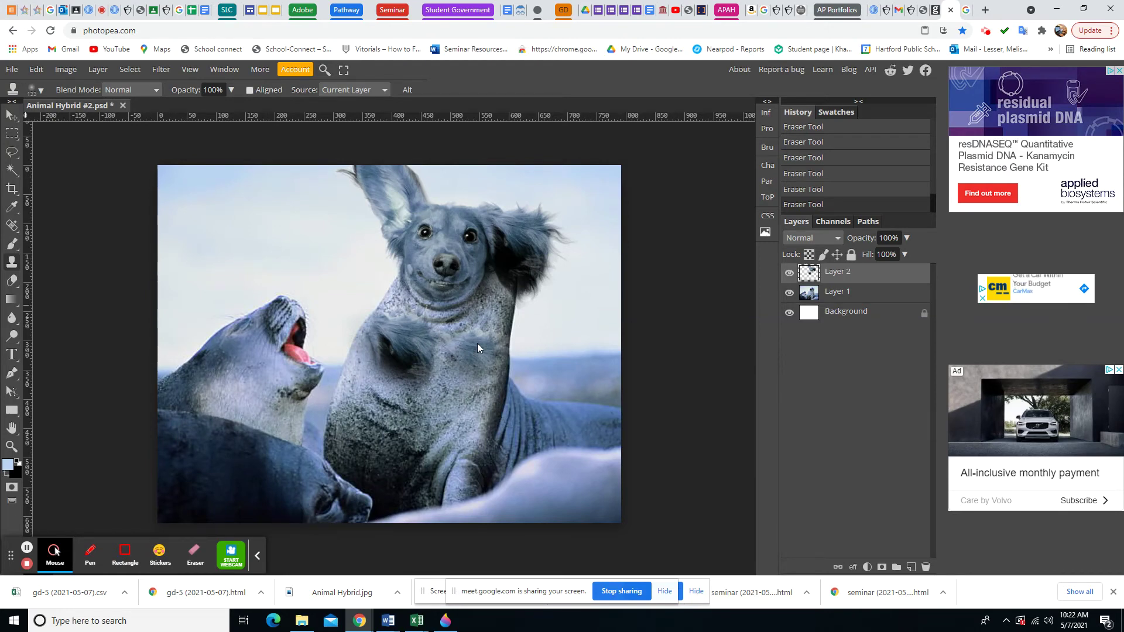
pyautogui.moveTo(518, 336); pyautogui.dragTo(500, 347)
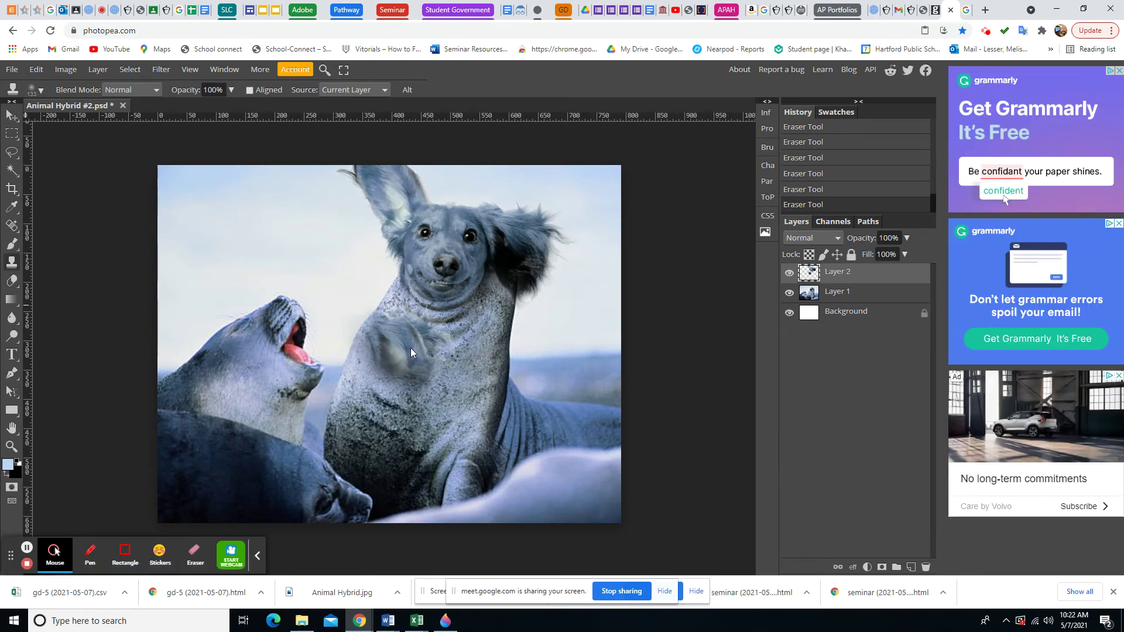
pyautogui.click(526, 407)
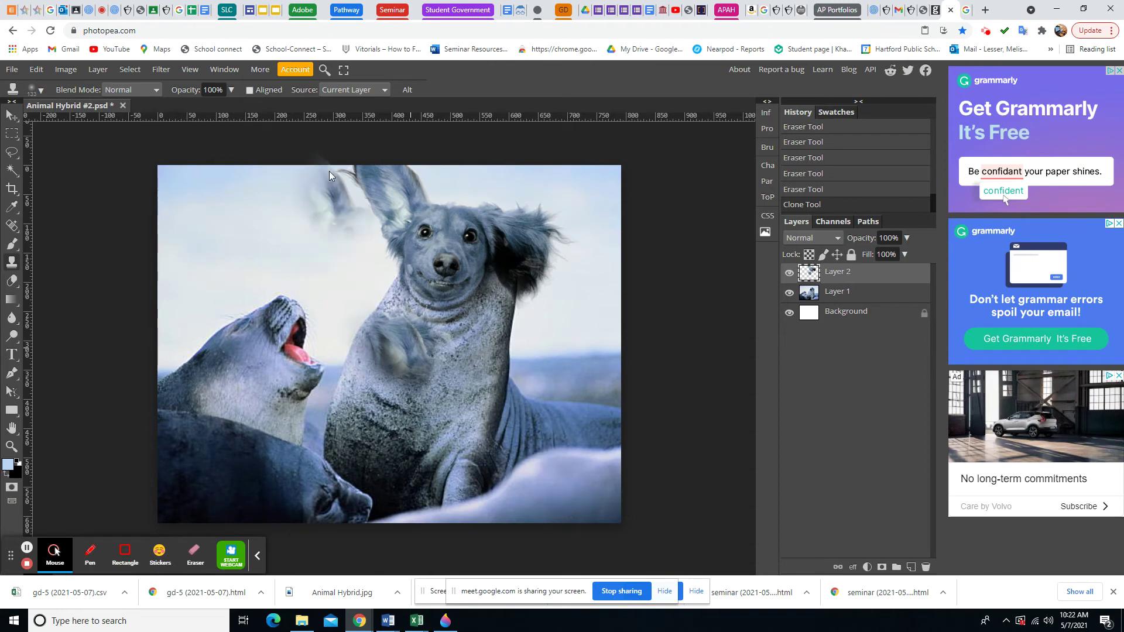
pyautogui.click(850, 190)
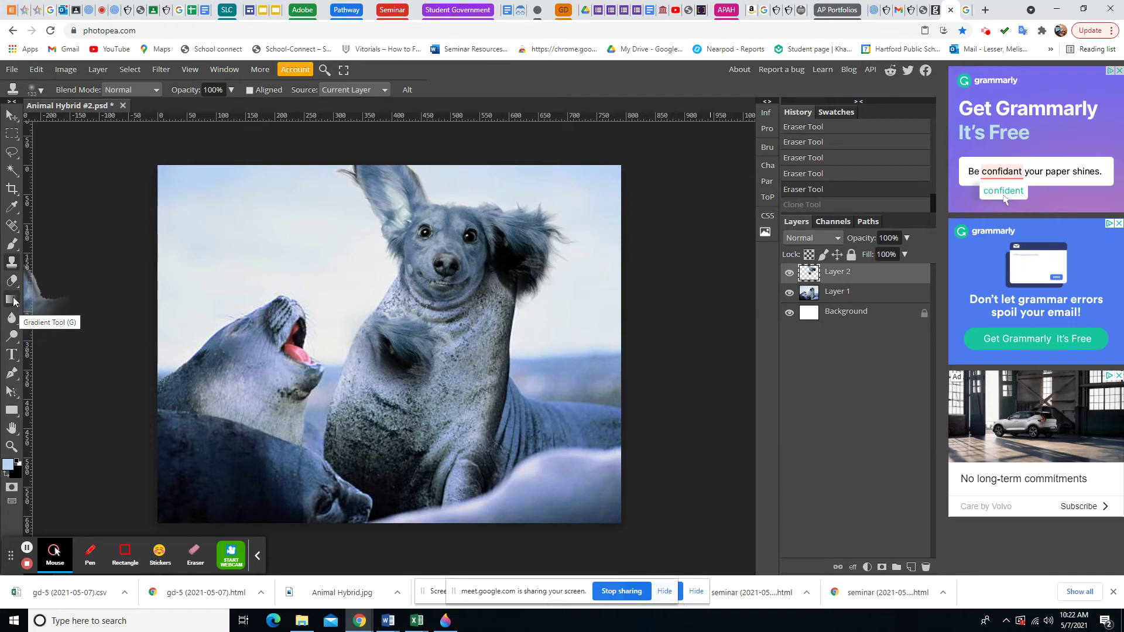
pyautogui.rightClick(14, 322)
pyautogui.click(32, 320)
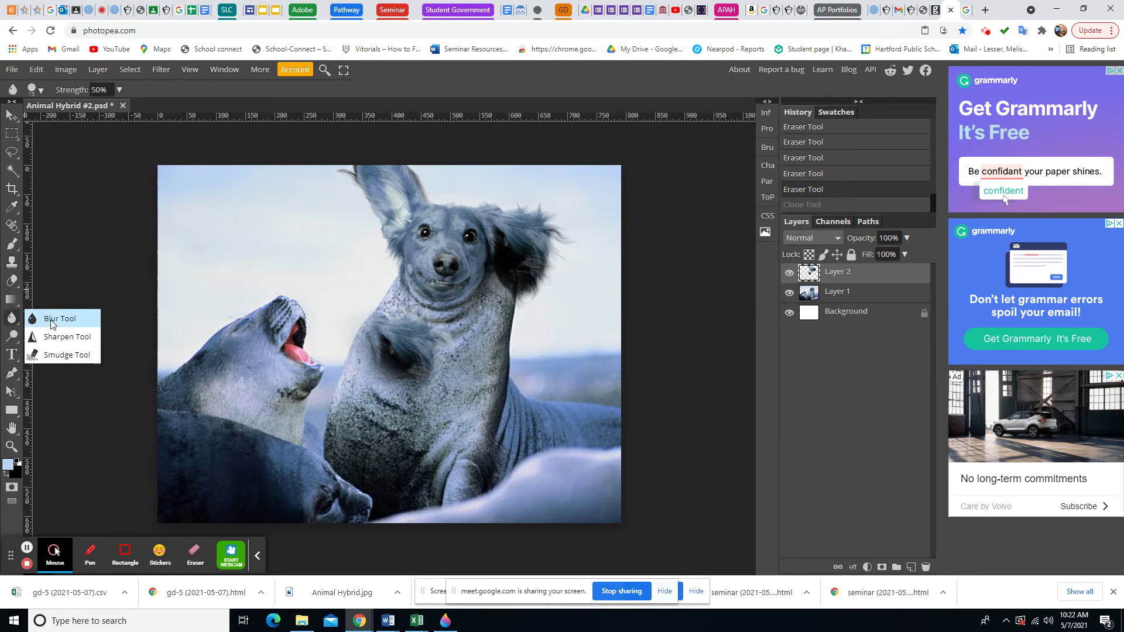
# Select Layer 1 and set the Blur brush size to 149 px
pyautogui.click(51, 320)
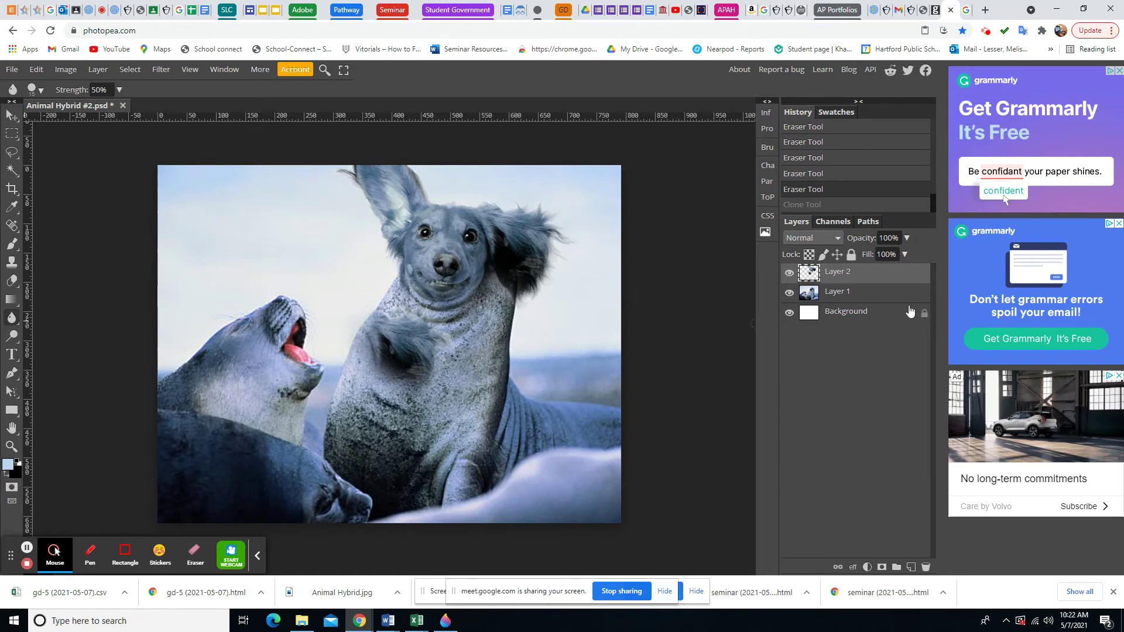
pyautogui.click(874, 295)
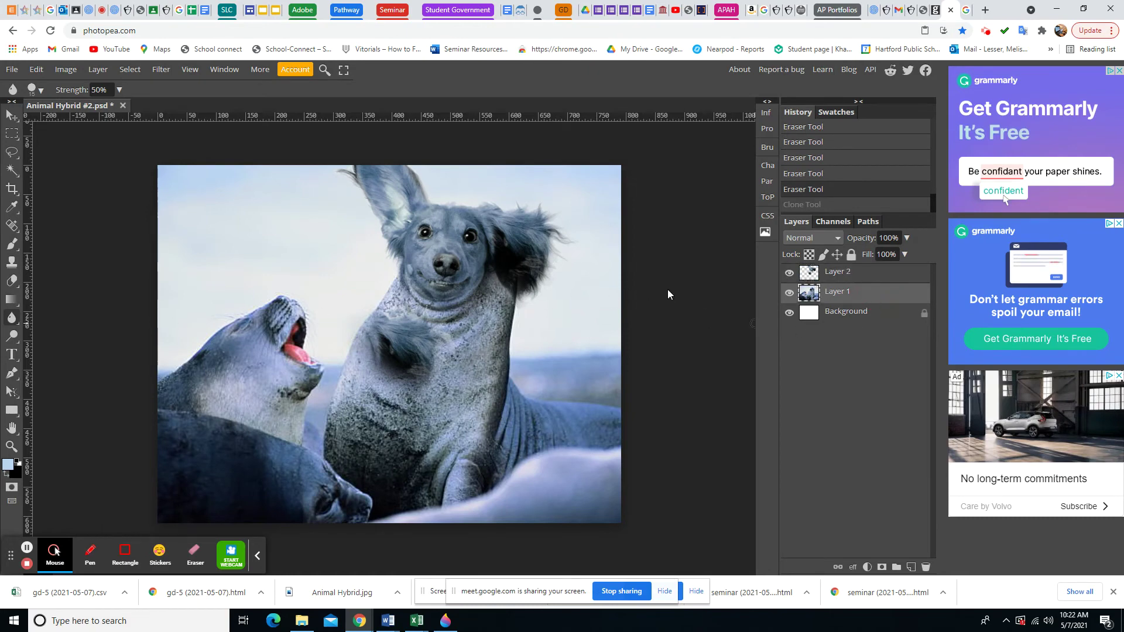
pyautogui.rightClick(13, 319)
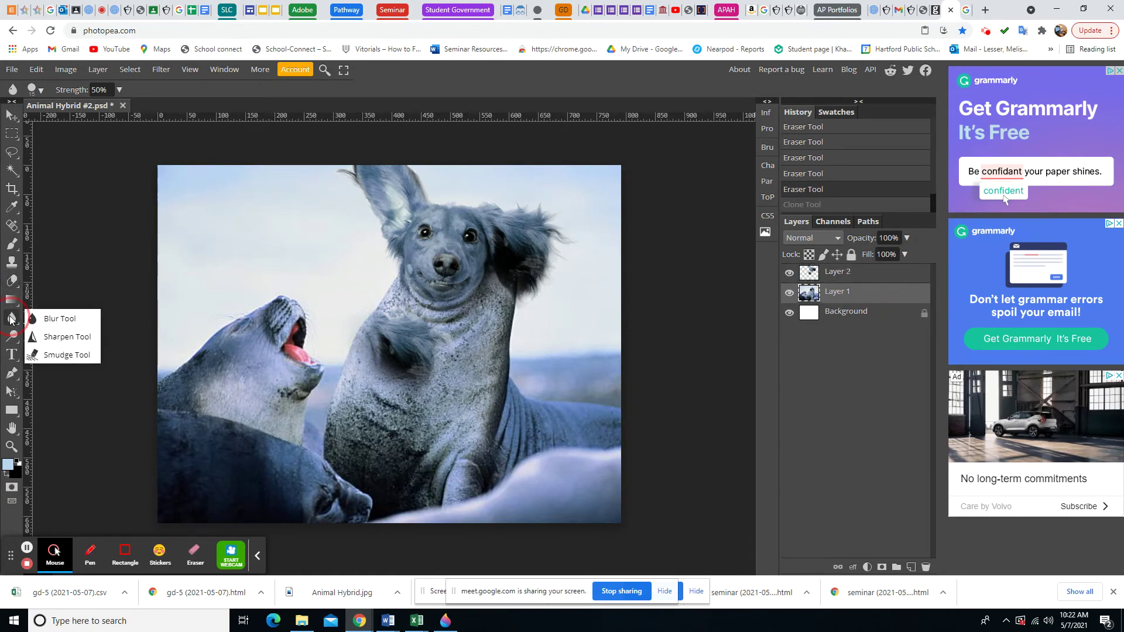
pyautogui.click(44, 321)
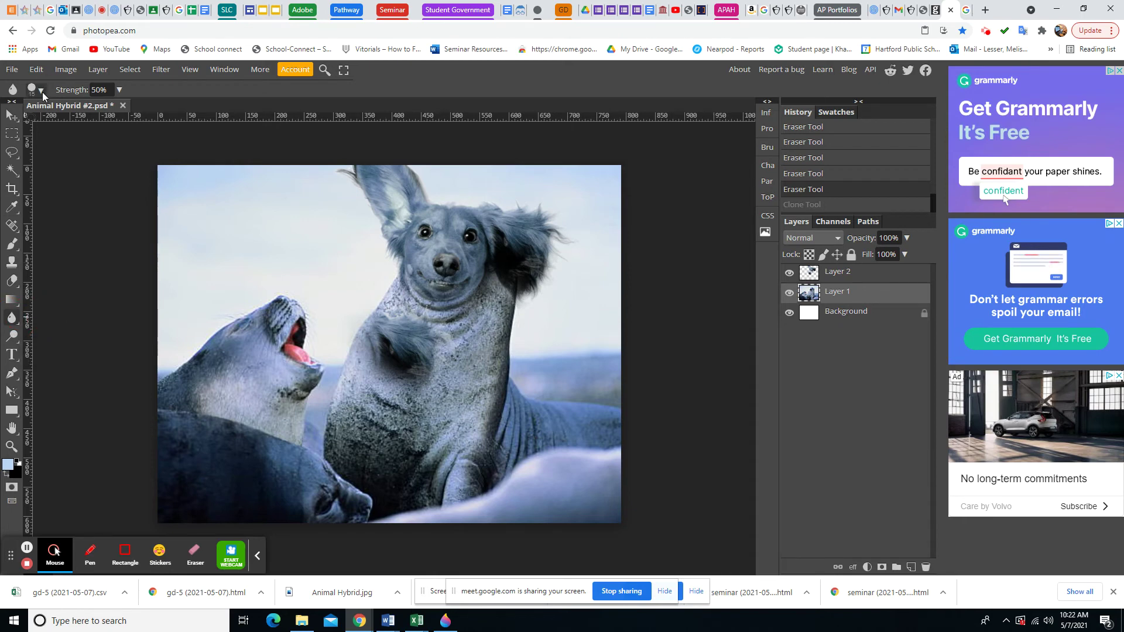
pyautogui.click(41, 91)
pyautogui.click(97, 121)
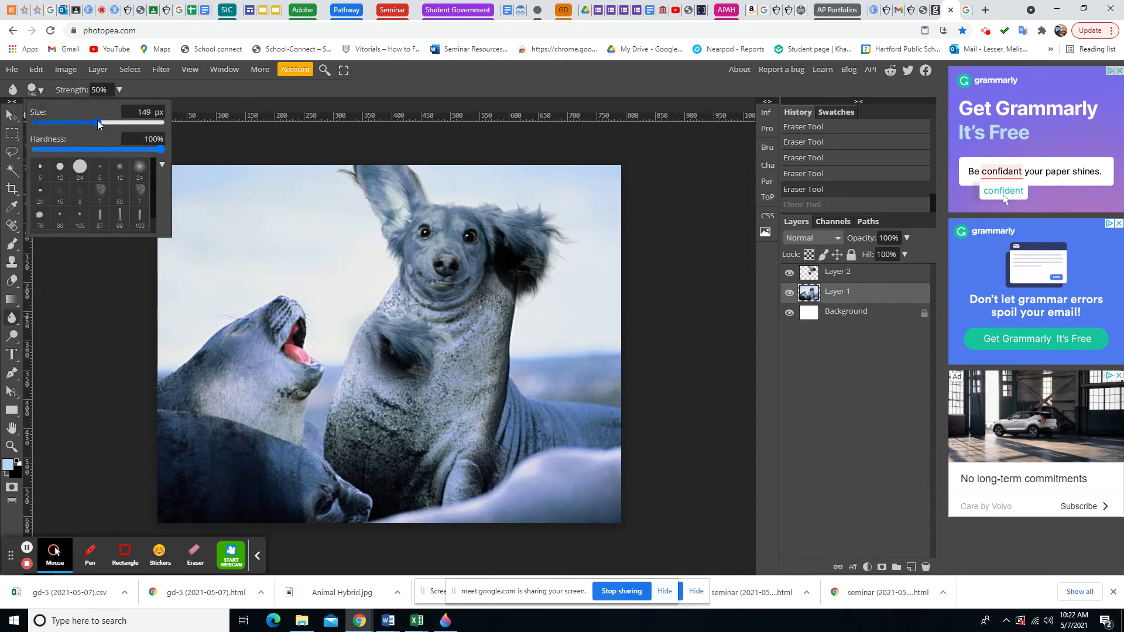
pyautogui.click(297, 309)
# Blur the left seal's nose, compare before and after, and leave it undone
pyautogui.moveTo(291, 300); pyautogui.dragTo(296, 301)
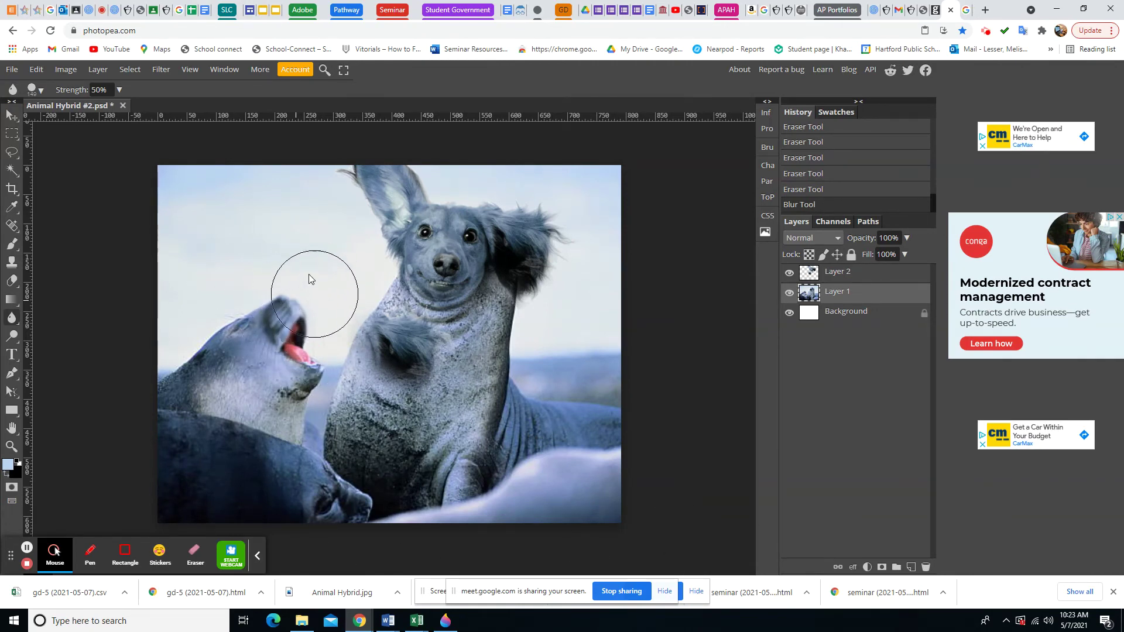
pyautogui.click(827, 189)
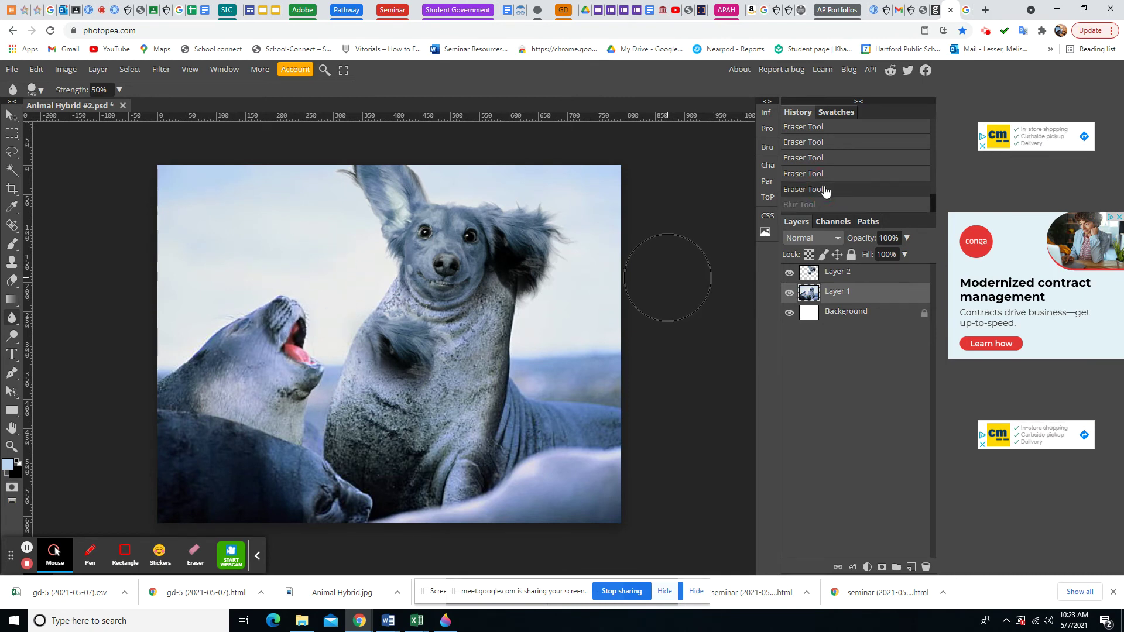
pyautogui.click(829, 205)
pyautogui.click(830, 191)
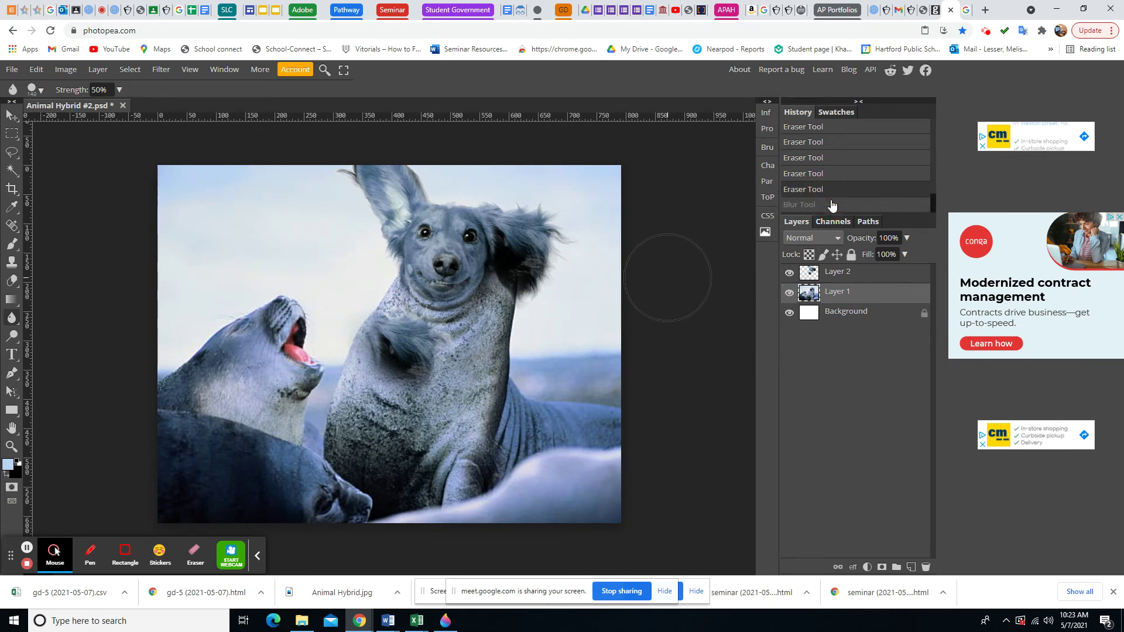
pyautogui.click(831, 202)
pyautogui.click(831, 192)
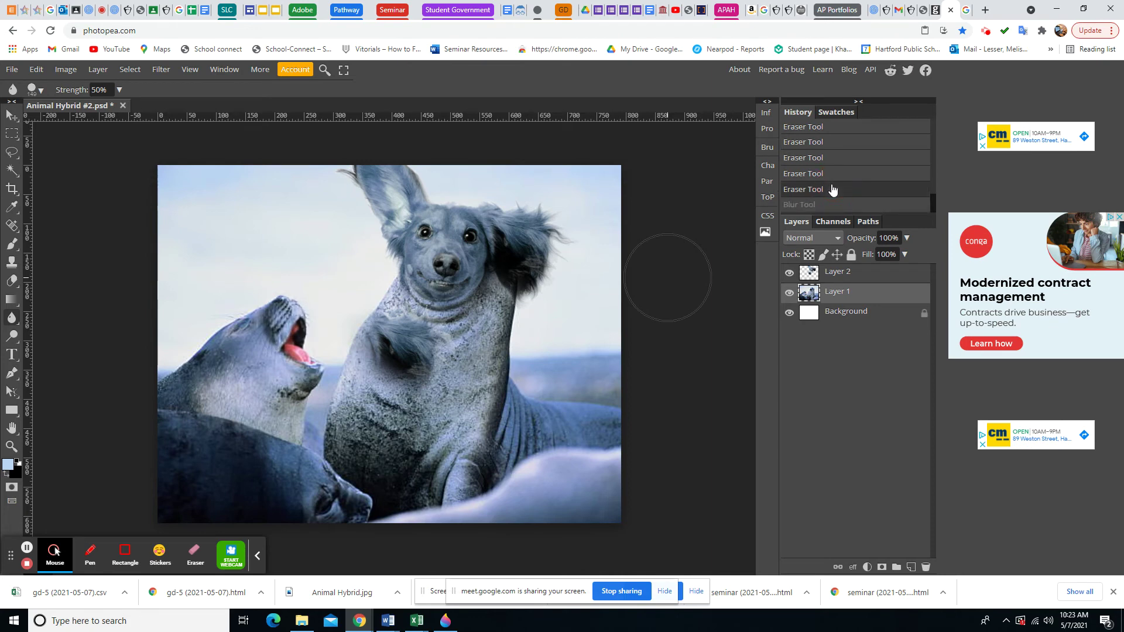
# Blur the seal's chest on Layer 2, then step History back to before any blurring
pyautogui.click(845, 279)
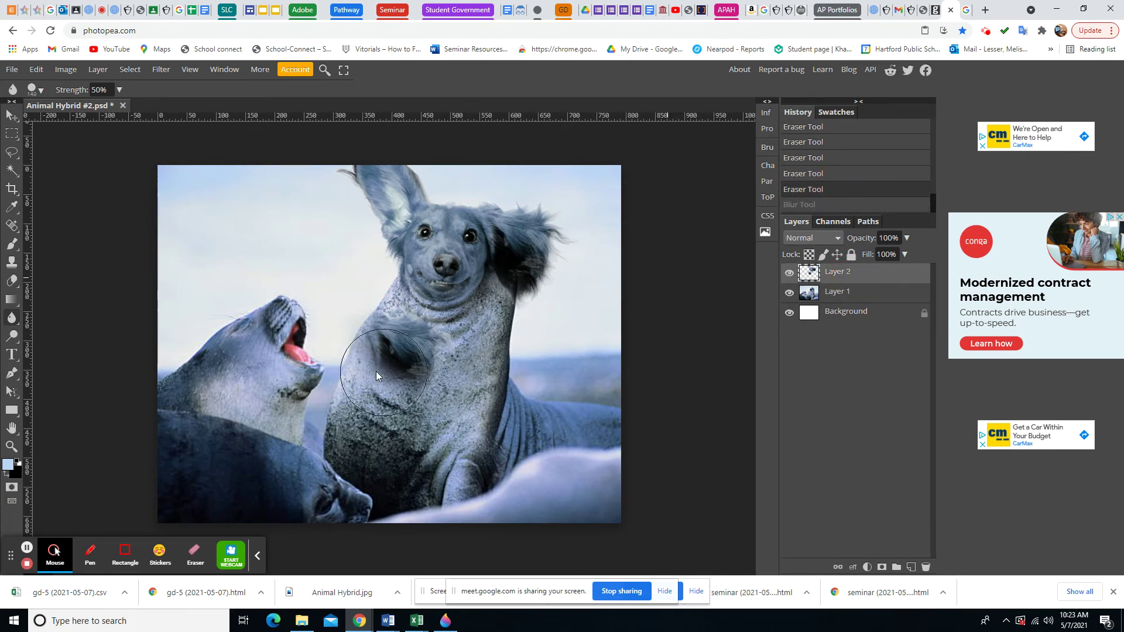
pyautogui.moveTo(396, 345)
pyautogui.mouseDown()
pyautogui.moveTo(419, 347)
pyautogui.moveTo(404, 344)
pyautogui.moveTo(416, 340)
pyautogui.moveTo(408, 334)
pyautogui.moveTo(399, 361)
pyautogui.mouseUp()
pyautogui.moveTo(402, 388); pyautogui.dragTo(402, 390)
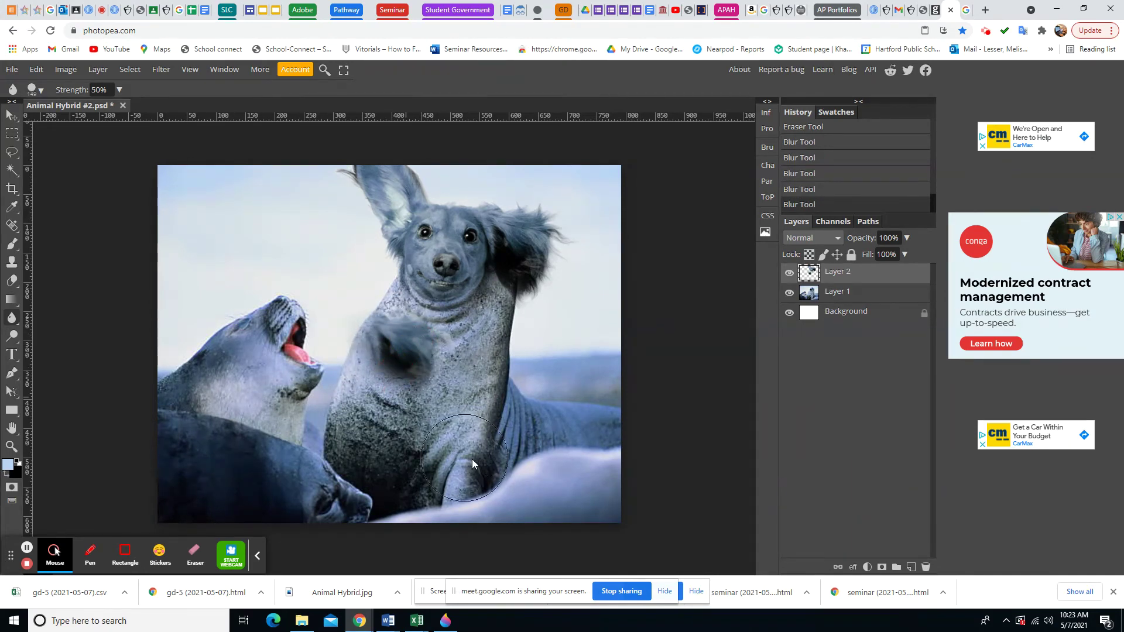
pyautogui.click(805, 188)
pyautogui.click(807, 174)
pyautogui.click(807, 158)
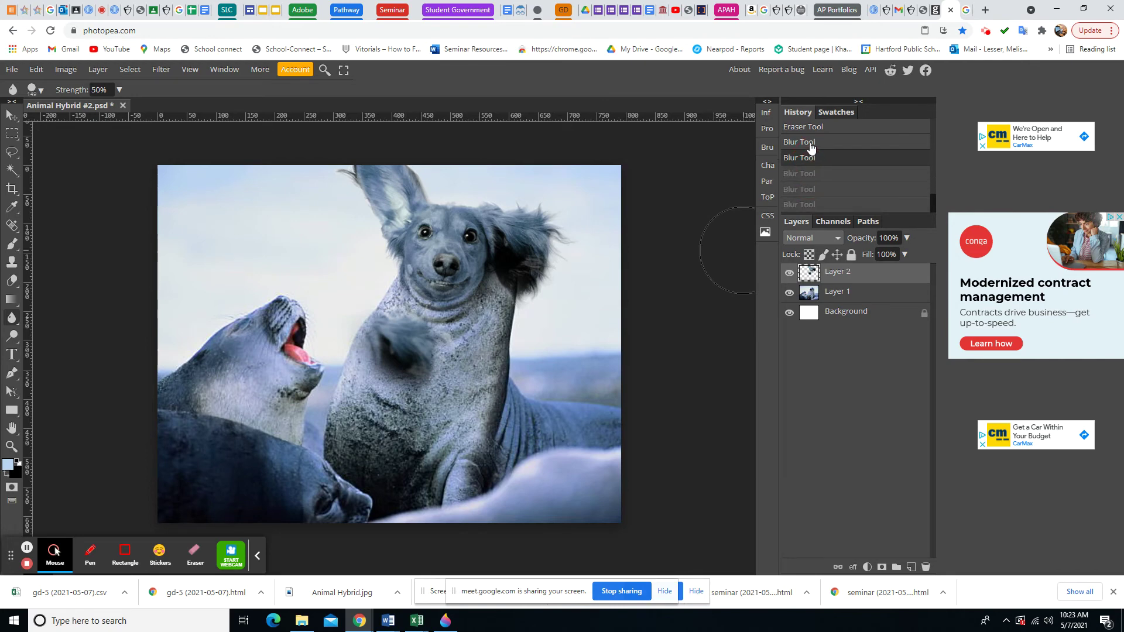
pyautogui.click(807, 143)
pyautogui.click(808, 129)
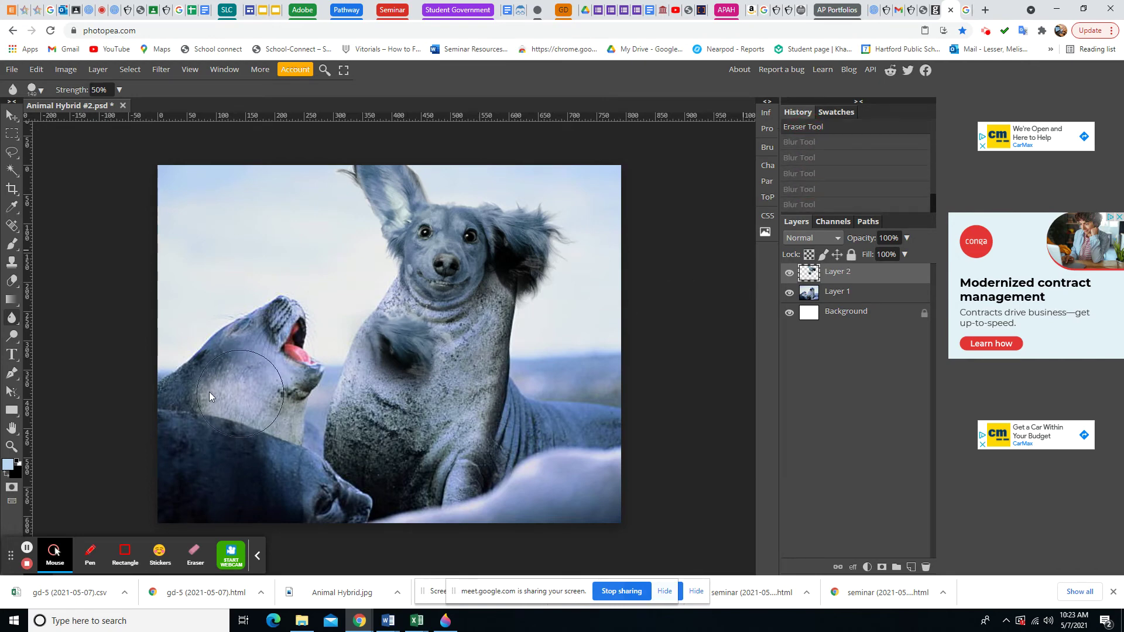
pyautogui.rightClick(14, 323)
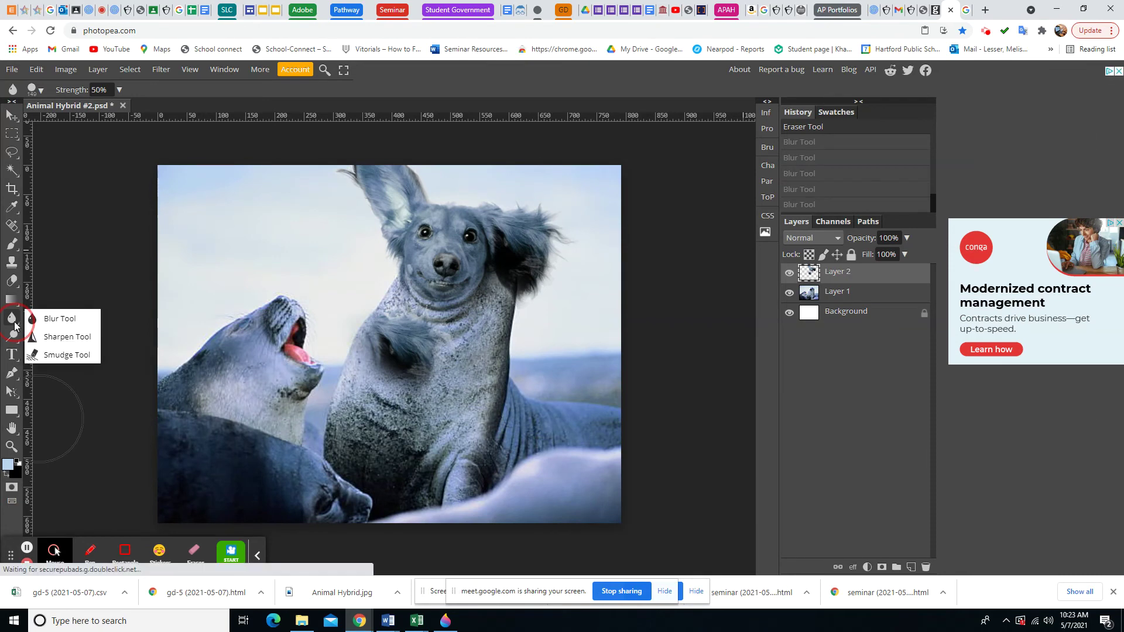
# Set the Smudge Tool to 30% strength and smudge the left seal's head on Layer 1
pyautogui.click(45, 353)
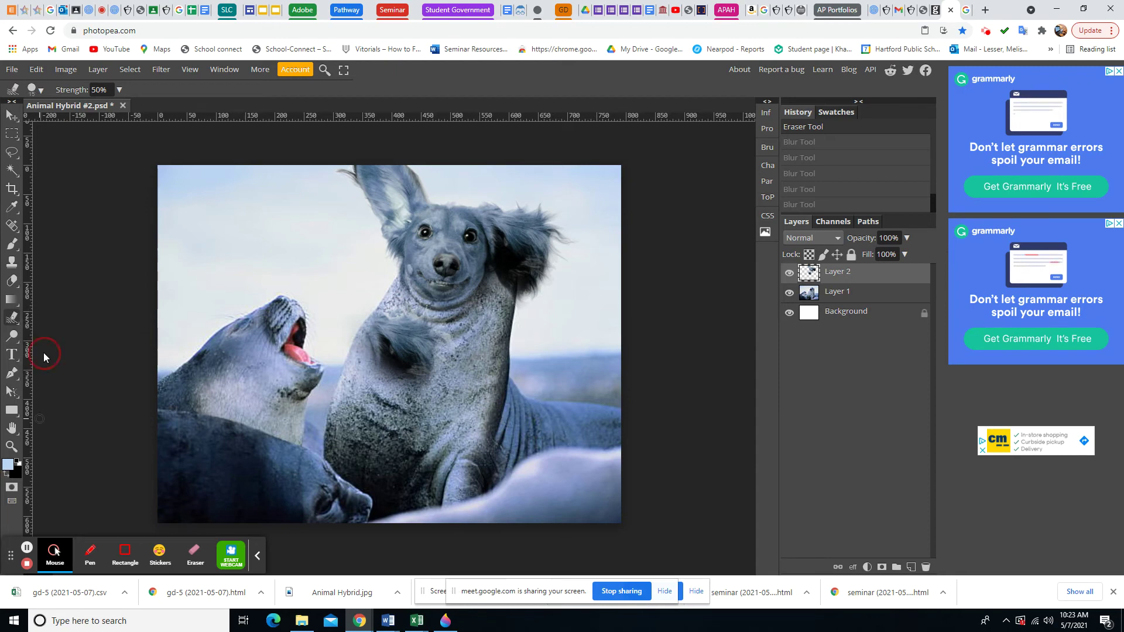
pyautogui.click(119, 91)
pyautogui.moveTo(96, 107); pyautogui.dragTo(84, 108)
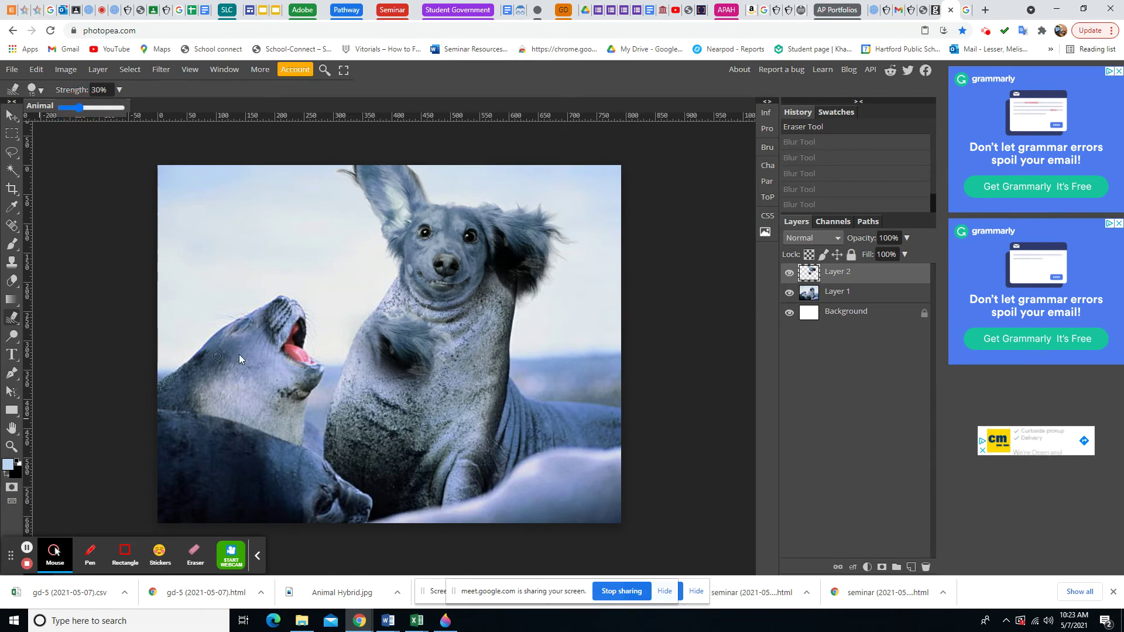
pyautogui.click(865, 293)
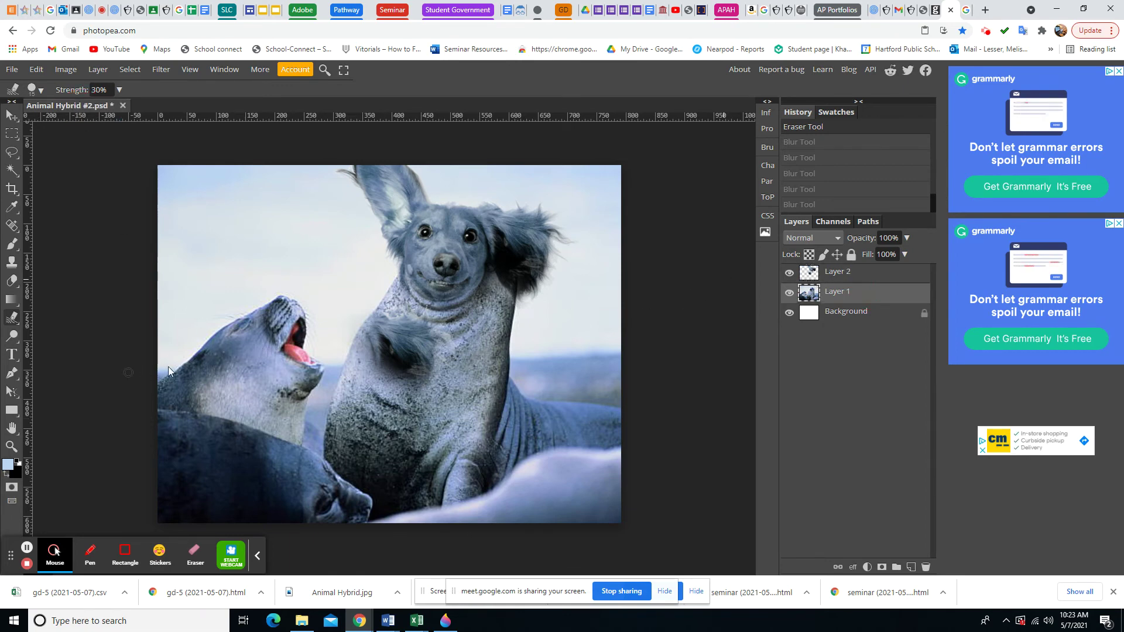
pyautogui.moveTo(216, 351); pyautogui.dragTo(203, 303)
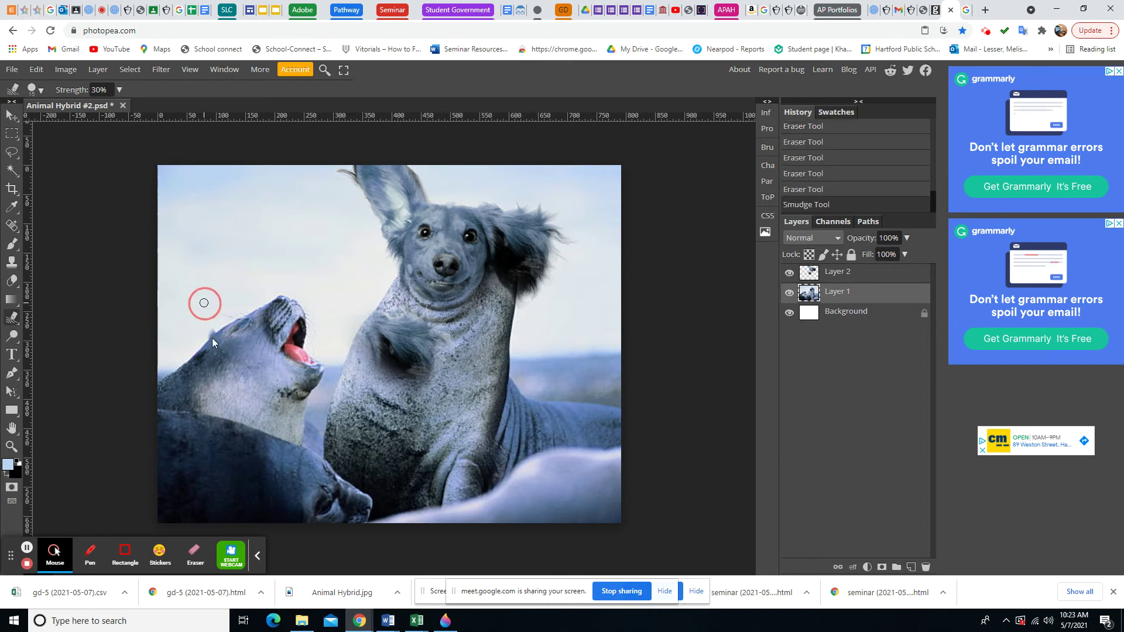
pyautogui.moveTo(212, 361)
pyautogui.mouseDown()
pyautogui.moveTo(191, 320)
pyautogui.moveTo(199, 301)
pyautogui.moveTo(218, 316)
pyautogui.moveTo(202, 290)
pyautogui.mouseUp()
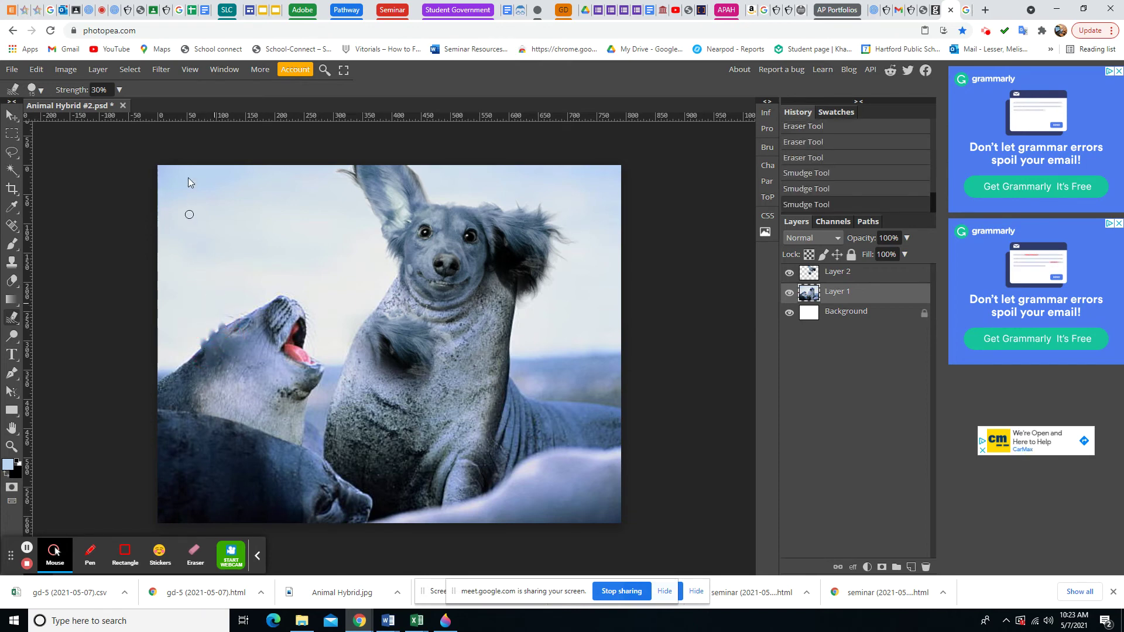
# Admit the waiting participant into the video call and return to Photopea
pyautogui.click(102, 9)
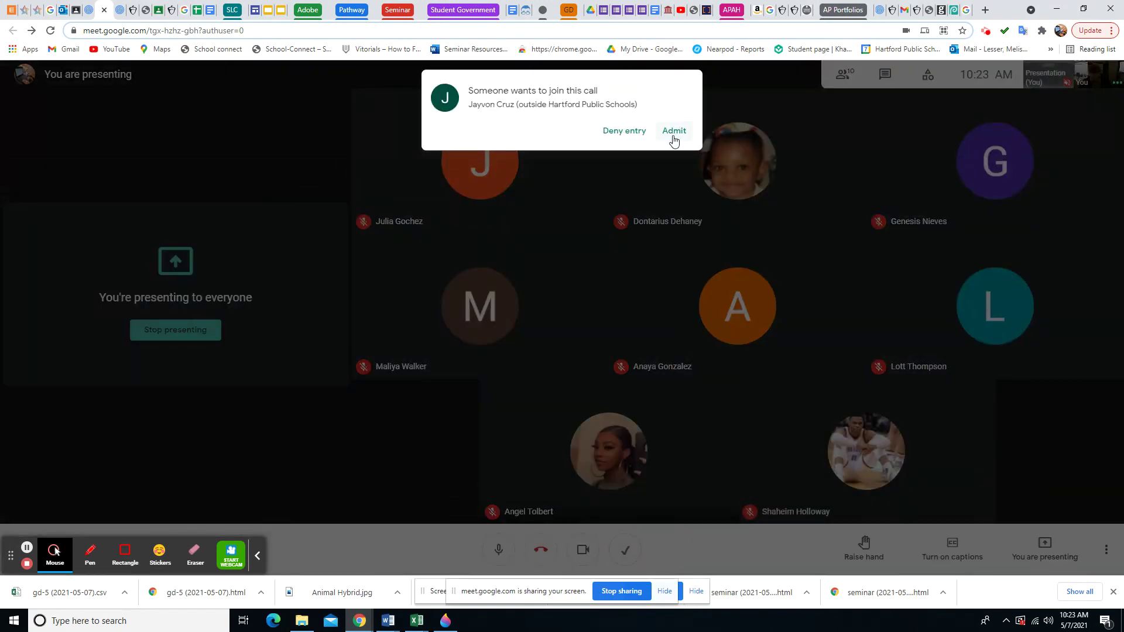
pyautogui.click(674, 132)
pyautogui.click(942, 11)
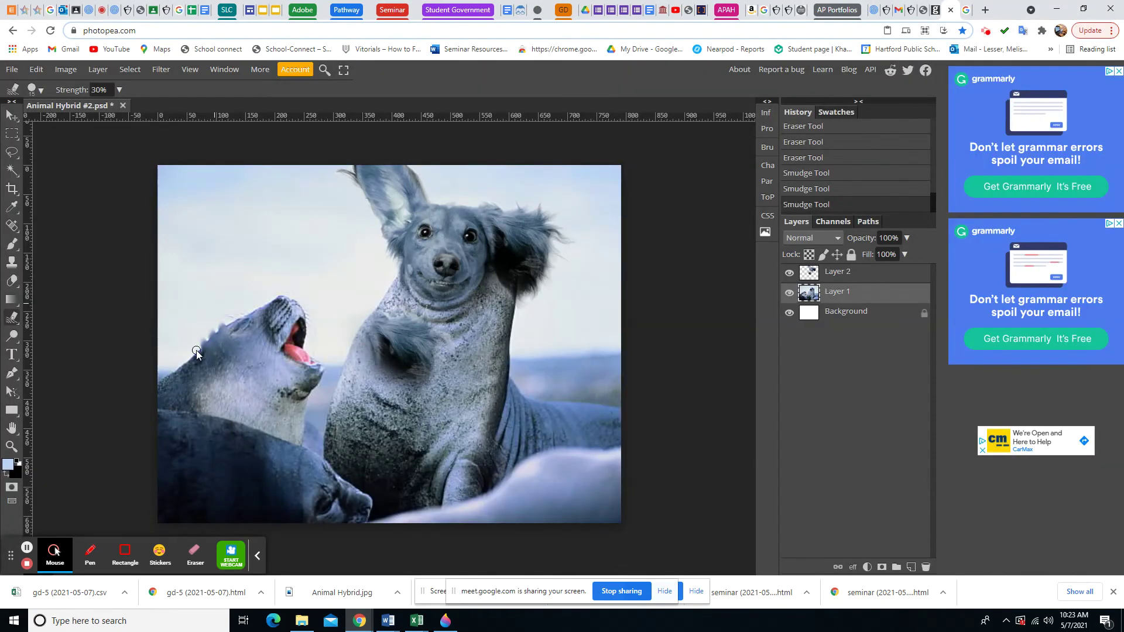
# Smudge the left seal's head again, then undo all the smudge strokes
pyautogui.moveTo(217, 322)
pyautogui.mouseDown()
pyautogui.moveTo(201, 326)
pyautogui.moveTo(179, 299)
pyautogui.moveTo(216, 367)
pyautogui.moveTo(212, 324)
pyautogui.moveTo(234, 351)
pyautogui.mouseUp()
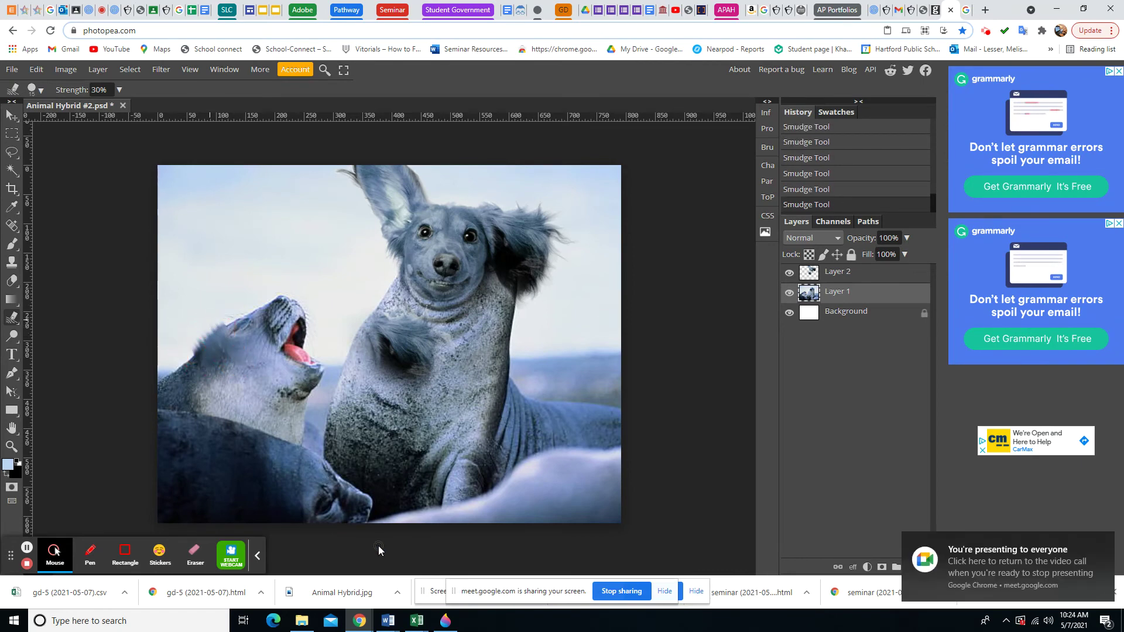
pyautogui.scroll(5, 825, 193)
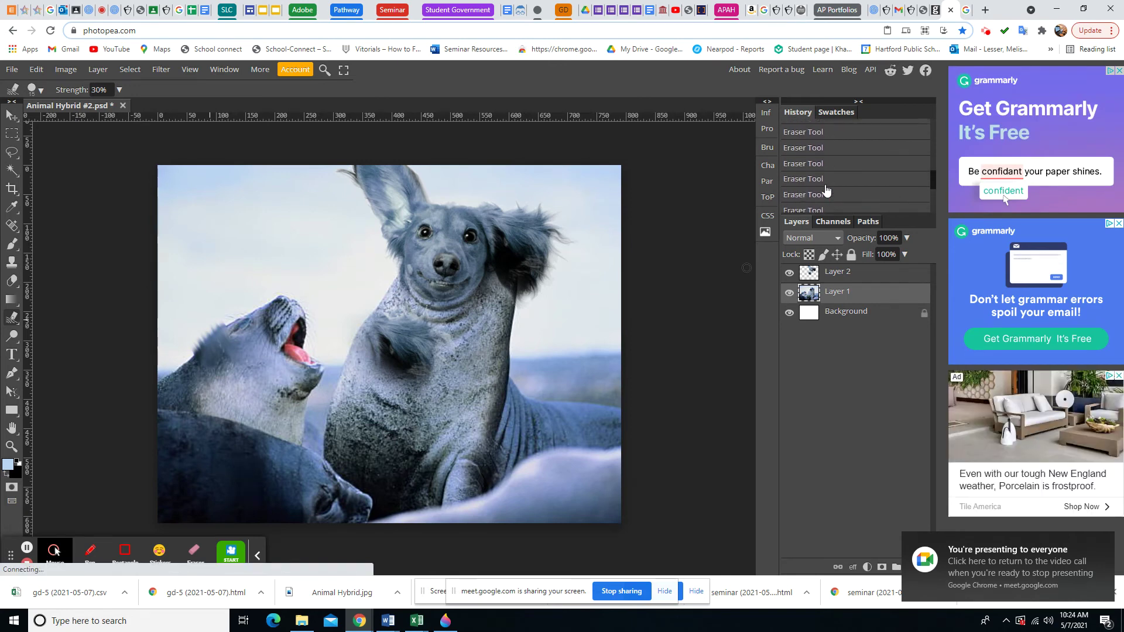
pyautogui.scroll(-3, 826, 182)
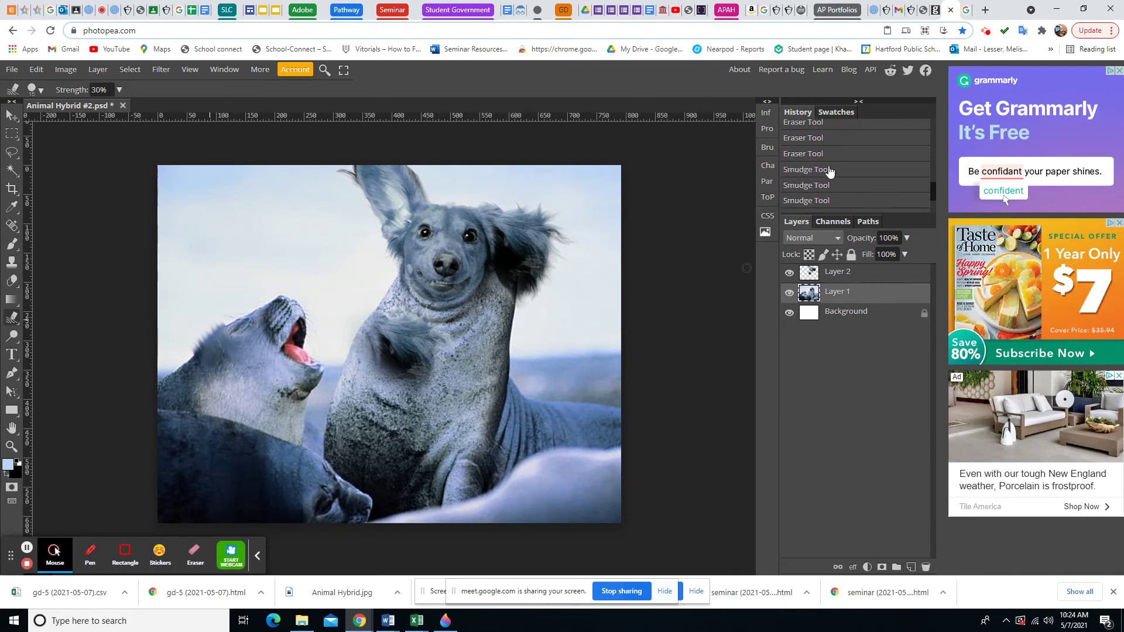
pyautogui.click(831, 154)
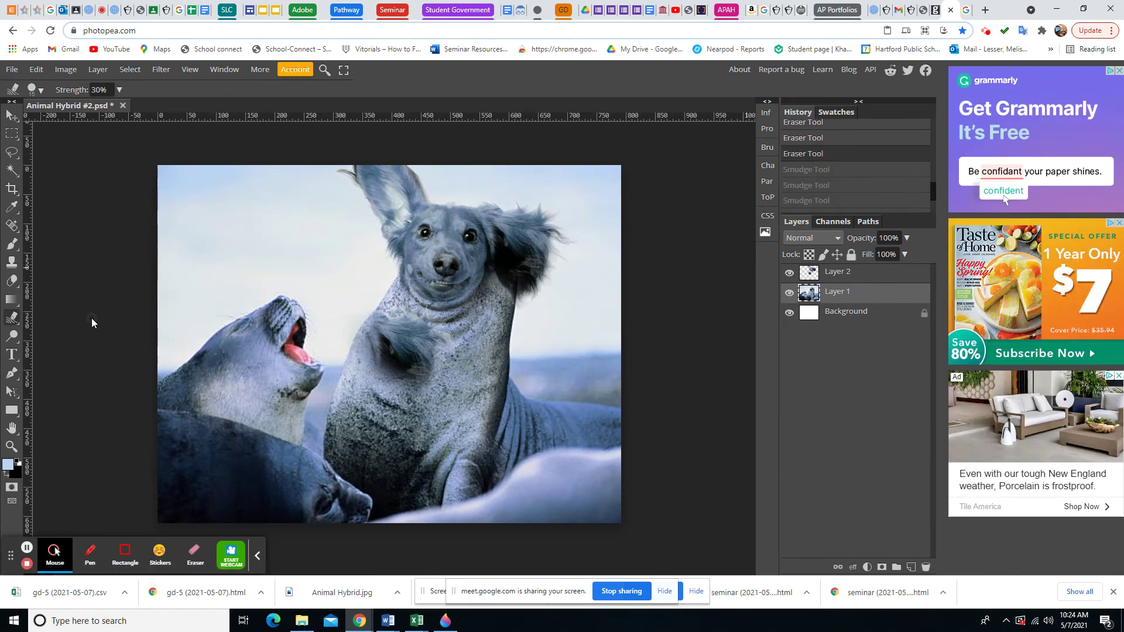
pyautogui.click(13, 337)
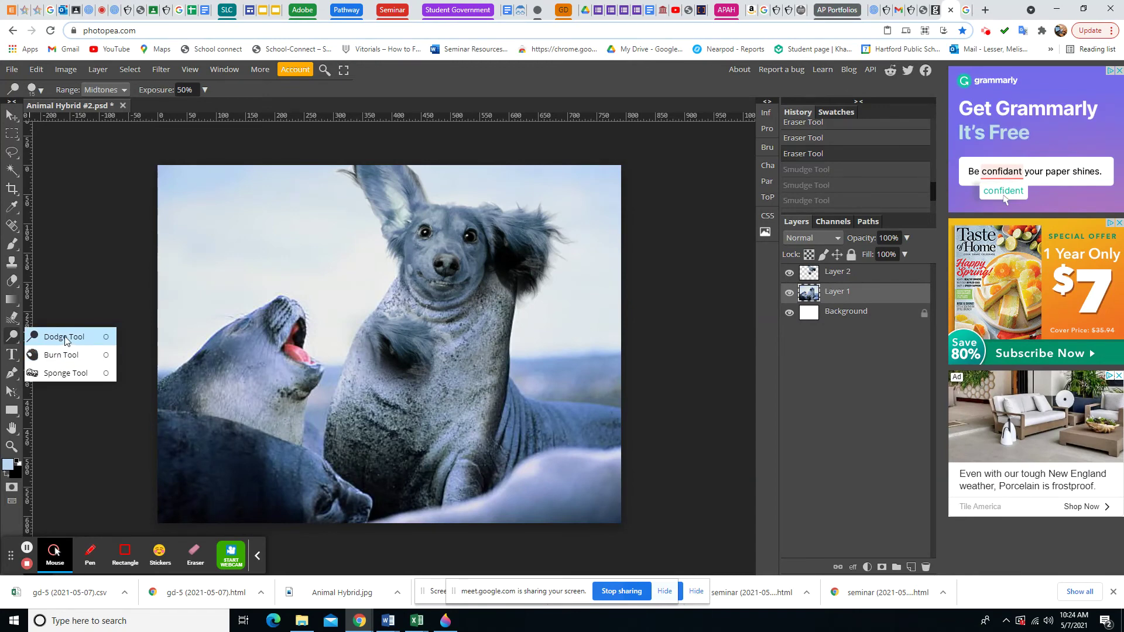
pyautogui.click(65, 337)
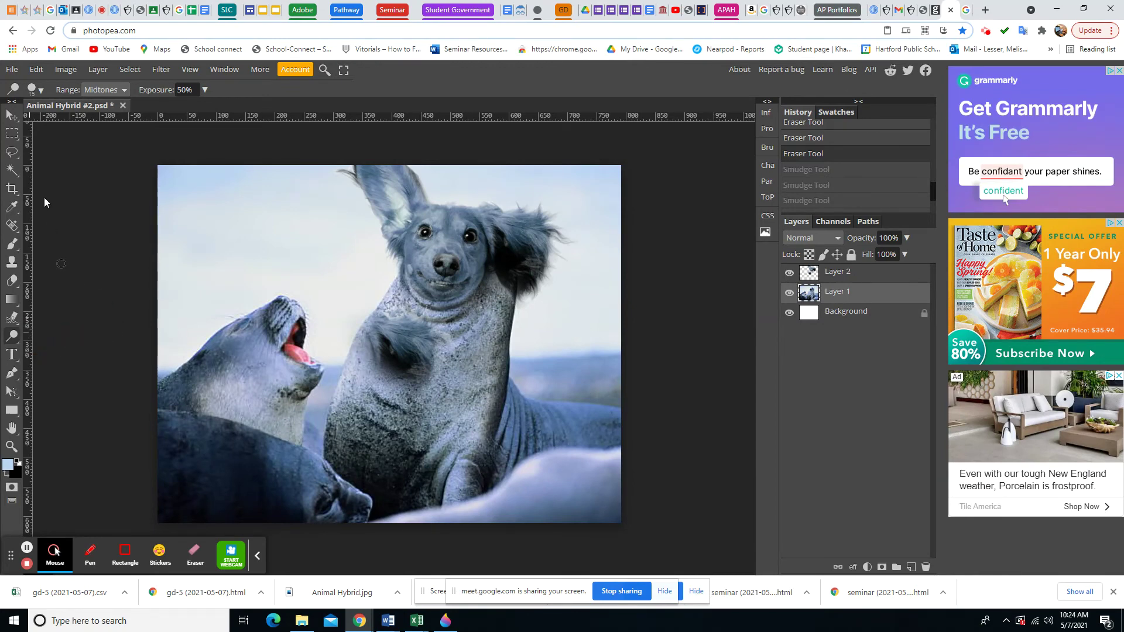
pyautogui.click(40, 91)
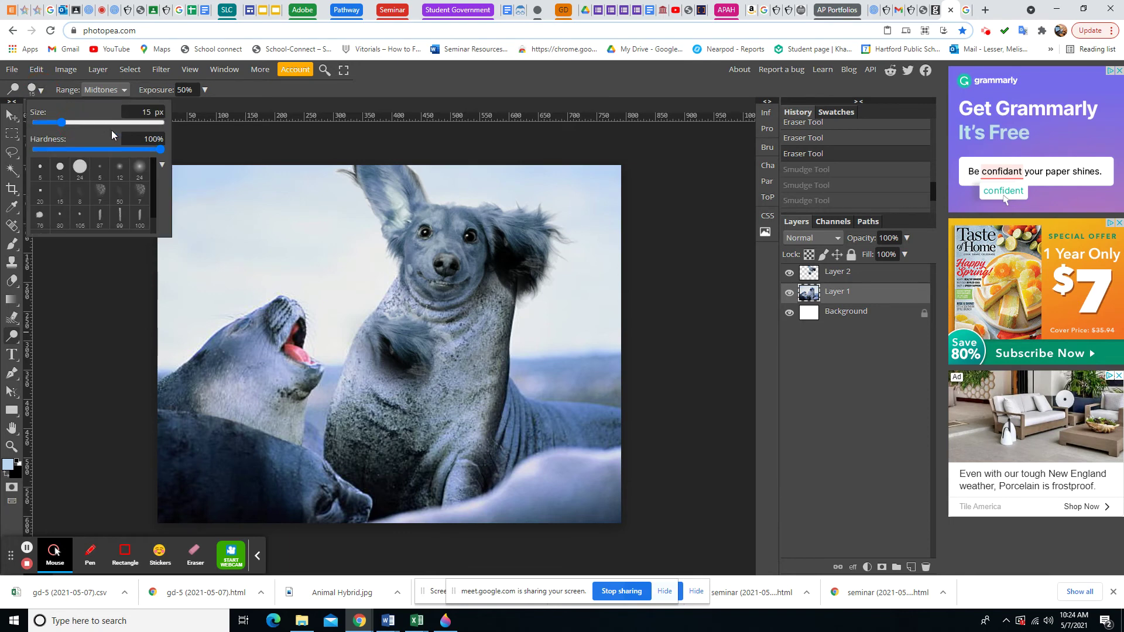
pyautogui.moveTo(111, 122)
pyautogui.mouseDown()
pyautogui.moveTo(58, 122)
pyautogui.moveTo(105, 122)
pyautogui.mouseUp()
pyautogui.click(251, 342)
pyautogui.click(251, 342)
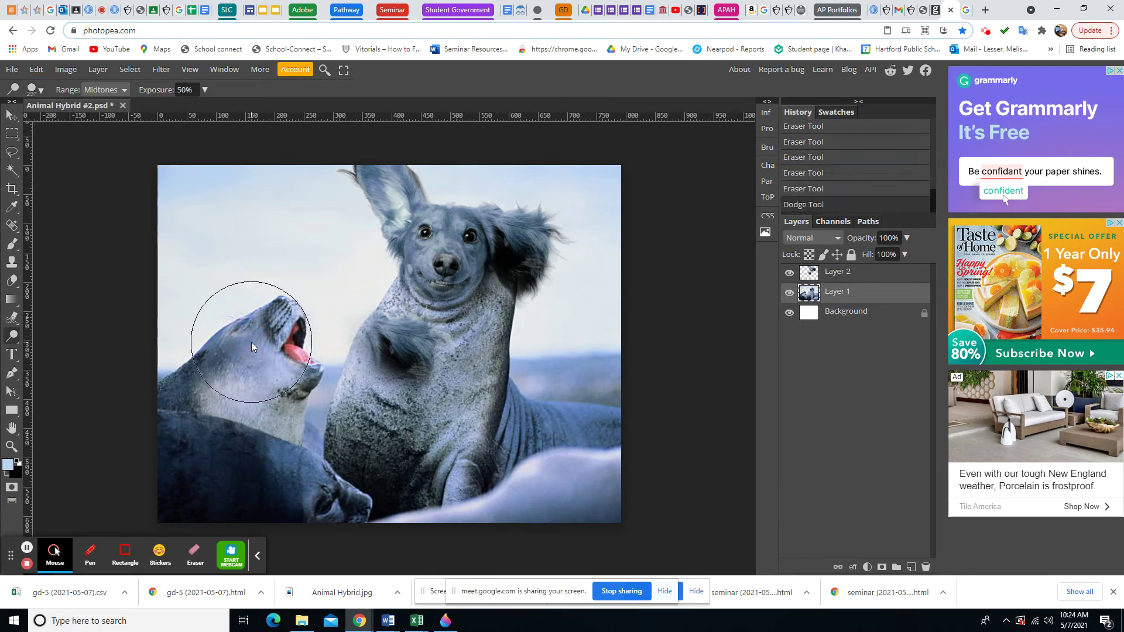
pyautogui.click(252, 341)
pyautogui.click(251, 342)
pyautogui.click(251, 341)
pyautogui.click(251, 342)
pyautogui.click(251, 342)
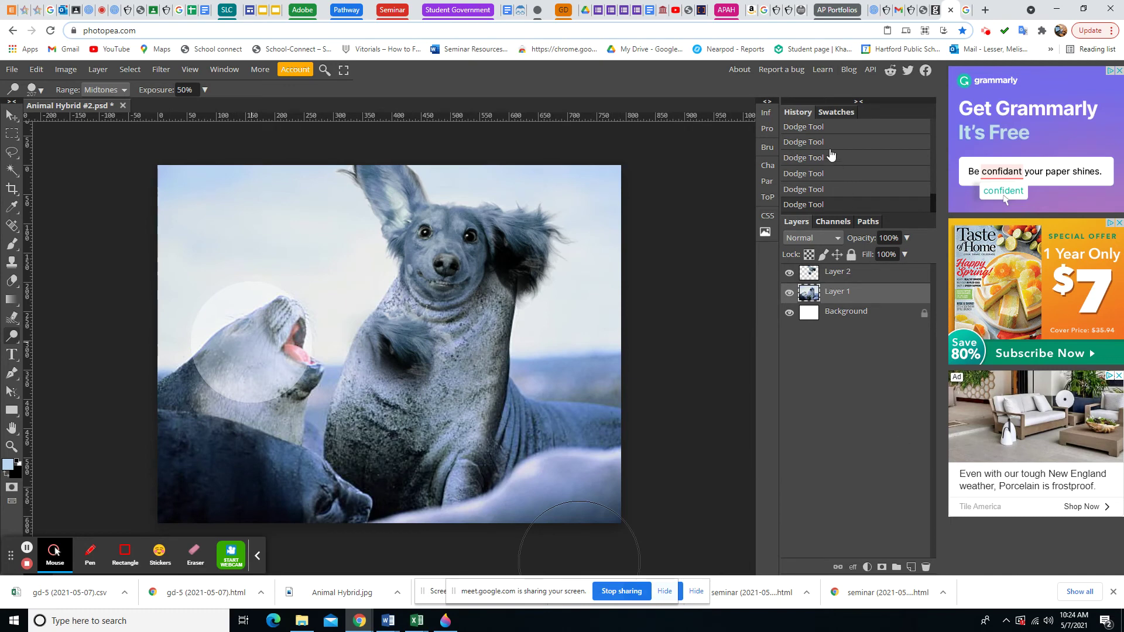
pyautogui.scroll(1, 831, 154)
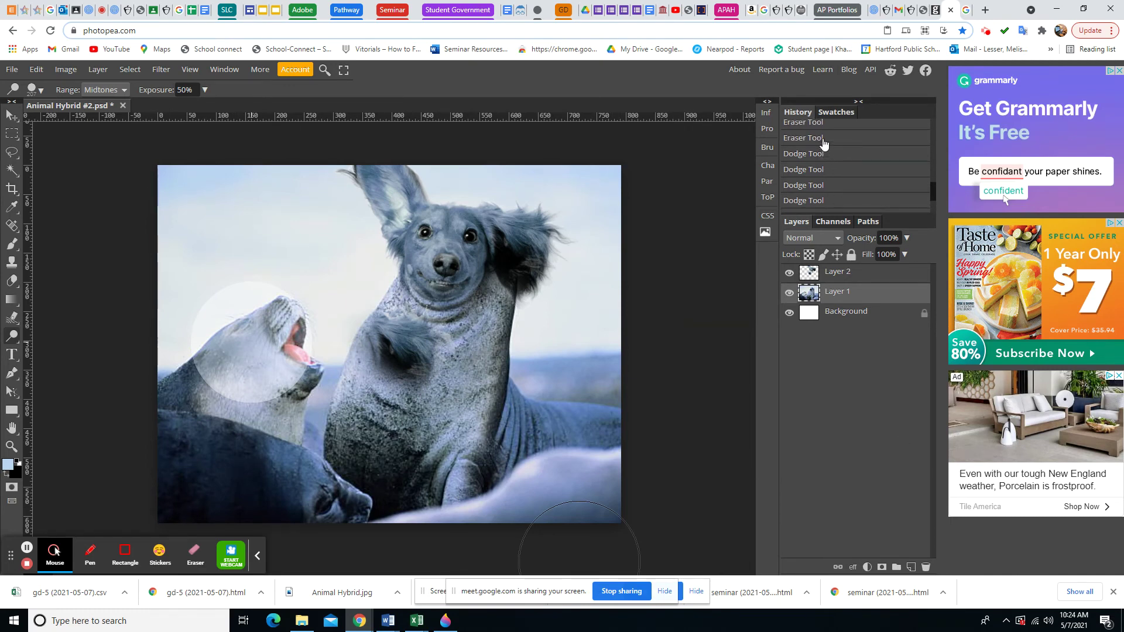
pyautogui.click(822, 139)
pyautogui.click(11, 338)
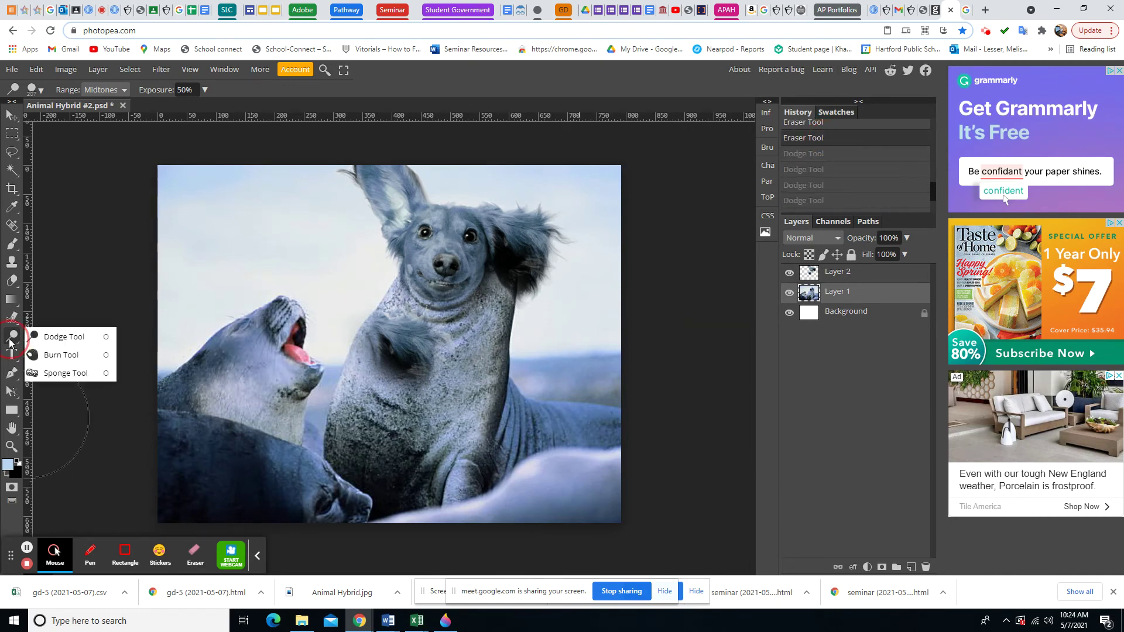
# Try the Burn Tool at 69 px on the left seal's head, then revert it in History
pyautogui.click(59, 354)
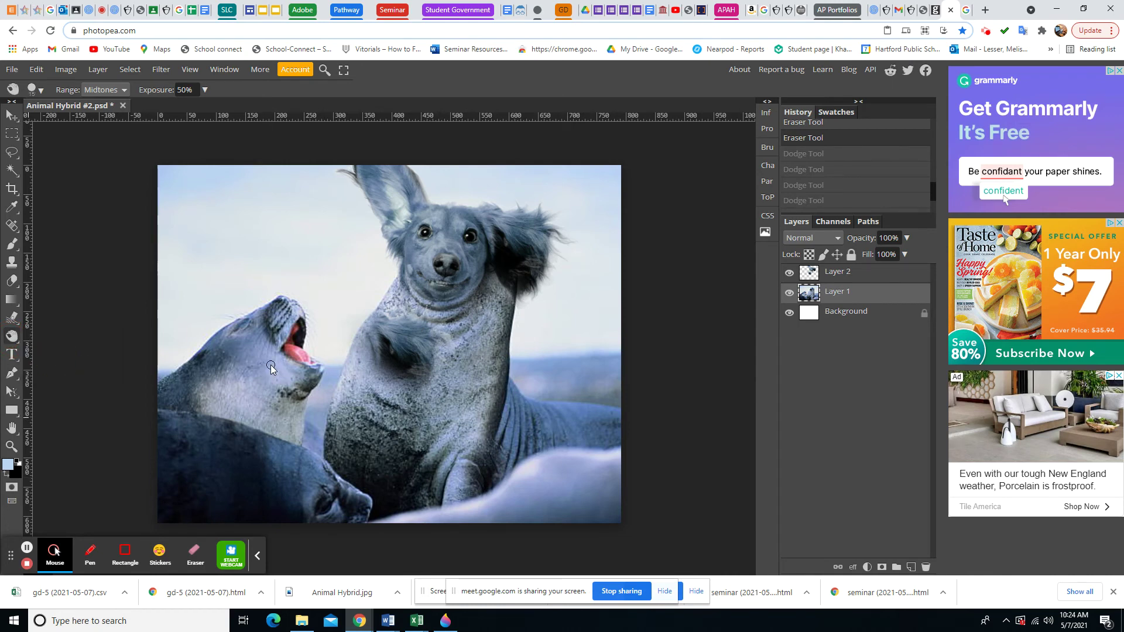
pyautogui.click(41, 91)
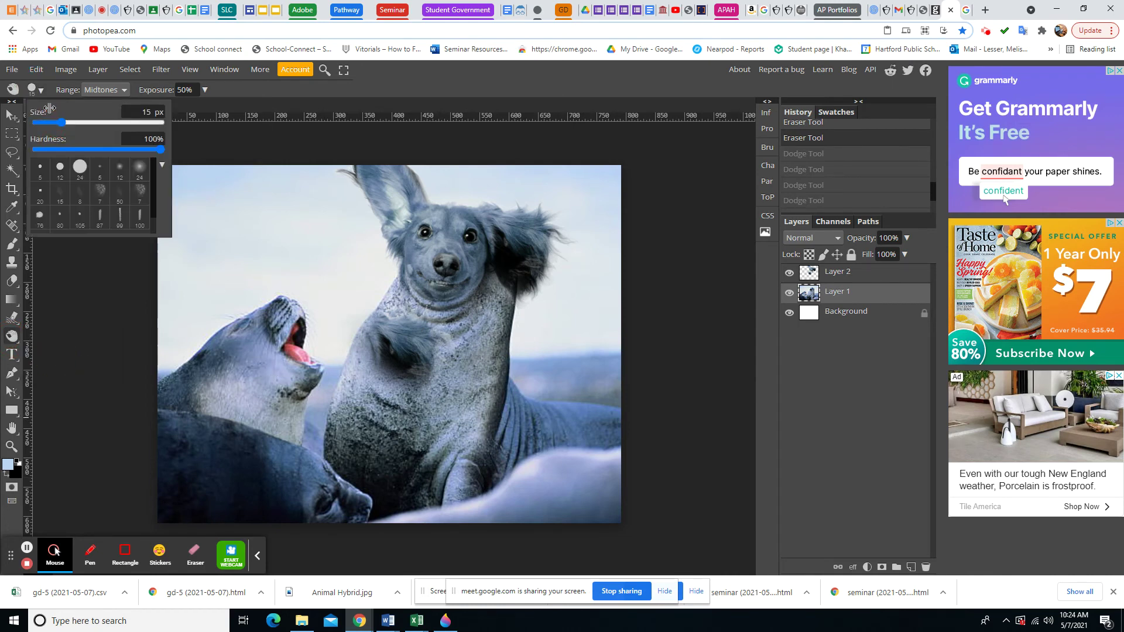
pyautogui.moveTo(61, 123); pyautogui.dragTo(83, 124)
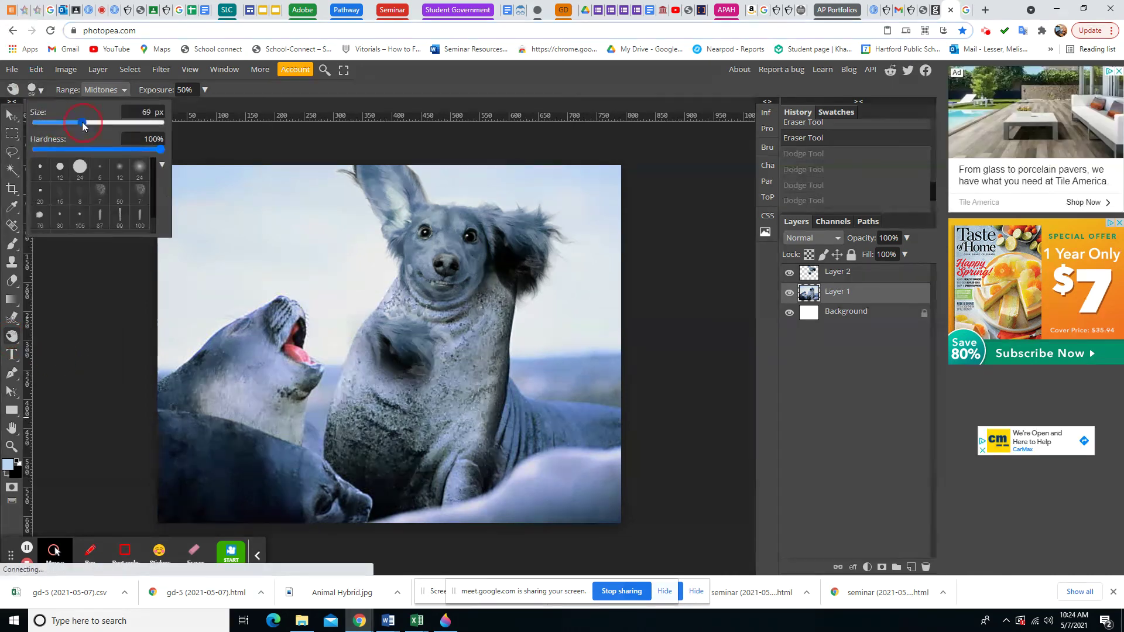
pyautogui.click(216, 331)
pyautogui.click(217, 332)
pyautogui.click(218, 334)
pyautogui.click(218, 333)
pyautogui.click(218, 333)
pyautogui.click(217, 331)
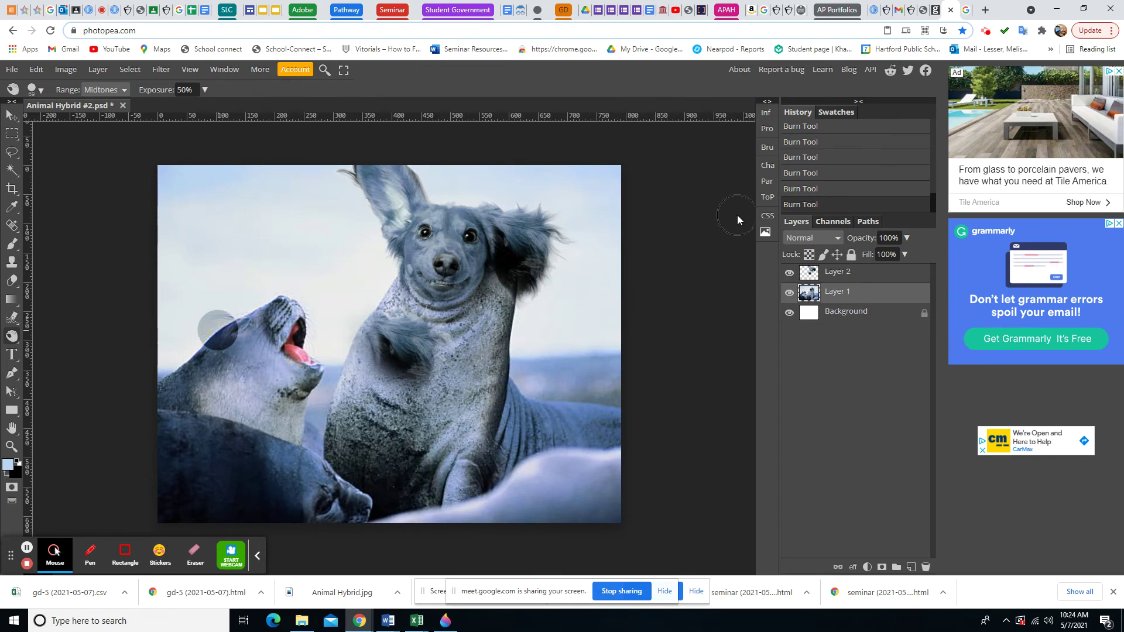
pyautogui.scroll(5, 826, 187)
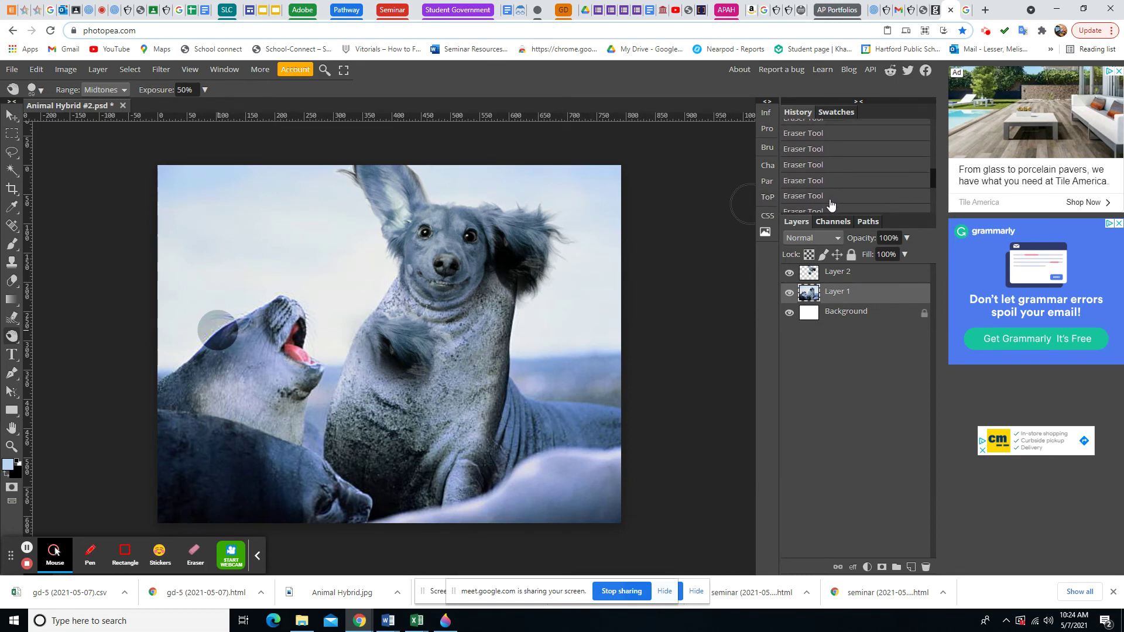
pyautogui.scroll(-2, 831, 204)
pyautogui.click(827, 154)
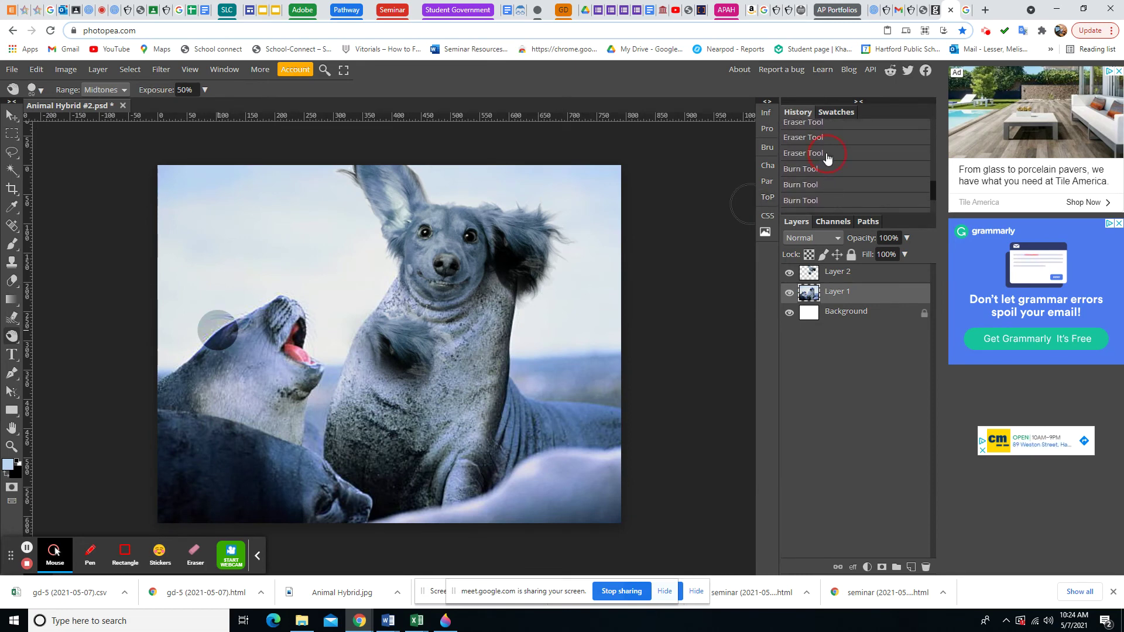
# On Layer 2, lighten the large seal's neck with the Dodge Tool at 36 px
pyautogui.click(851, 273)
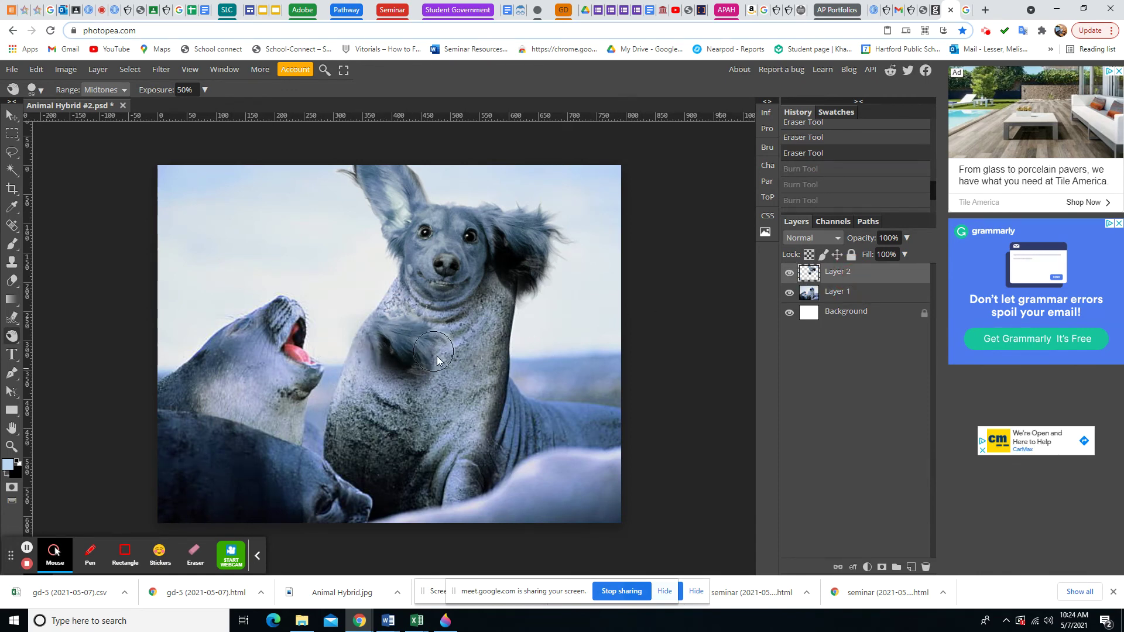
pyautogui.click(12, 337)
pyautogui.click(47, 337)
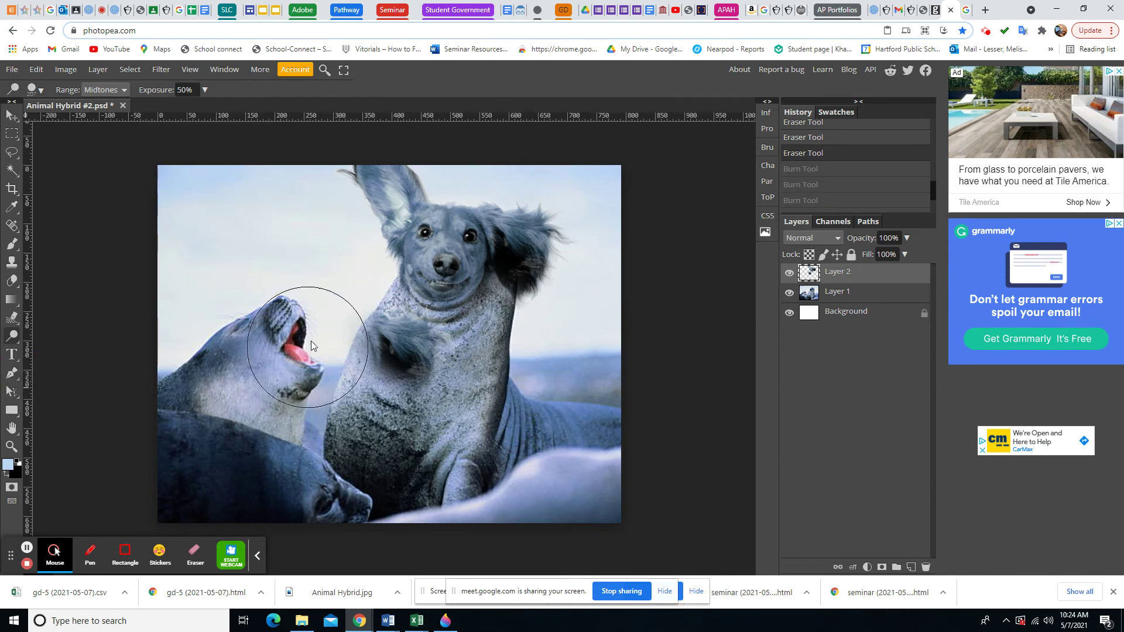
pyautogui.click(43, 91)
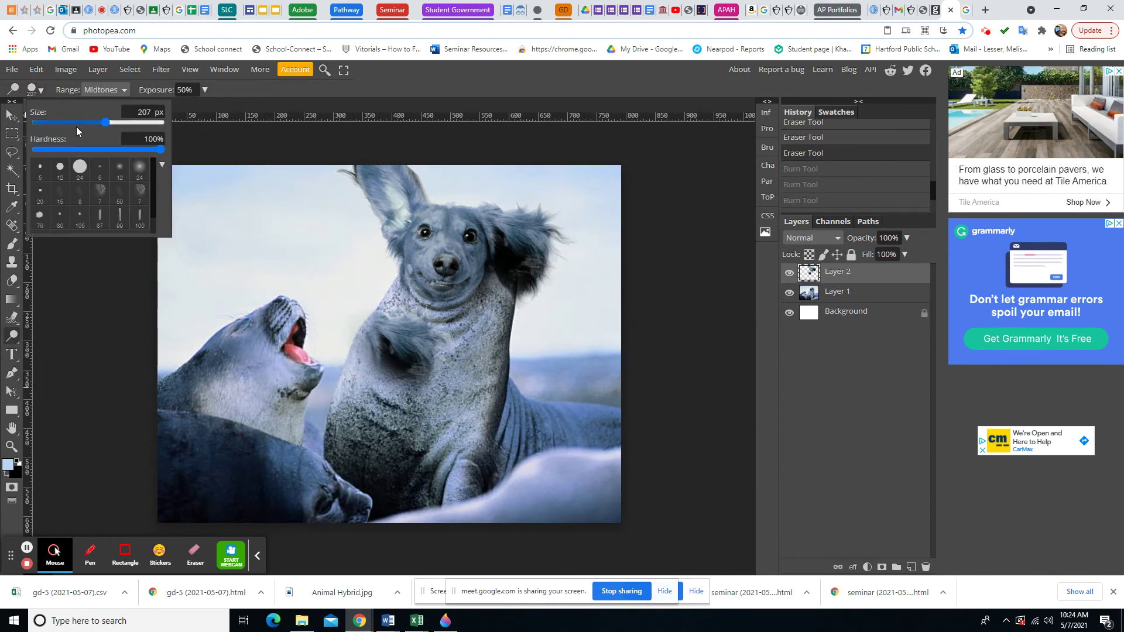
pyautogui.click(73, 122)
pyautogui.moveTo(381, 322)
pyautogui.mouseDown()
pyautogui.moveTo(376, 334)
pyautogui.moveTo(389, 313)
pyautogui.moveTo(372, 345)
pyautogui.moveTo(394, 311)
pyautogui.mouseUp()
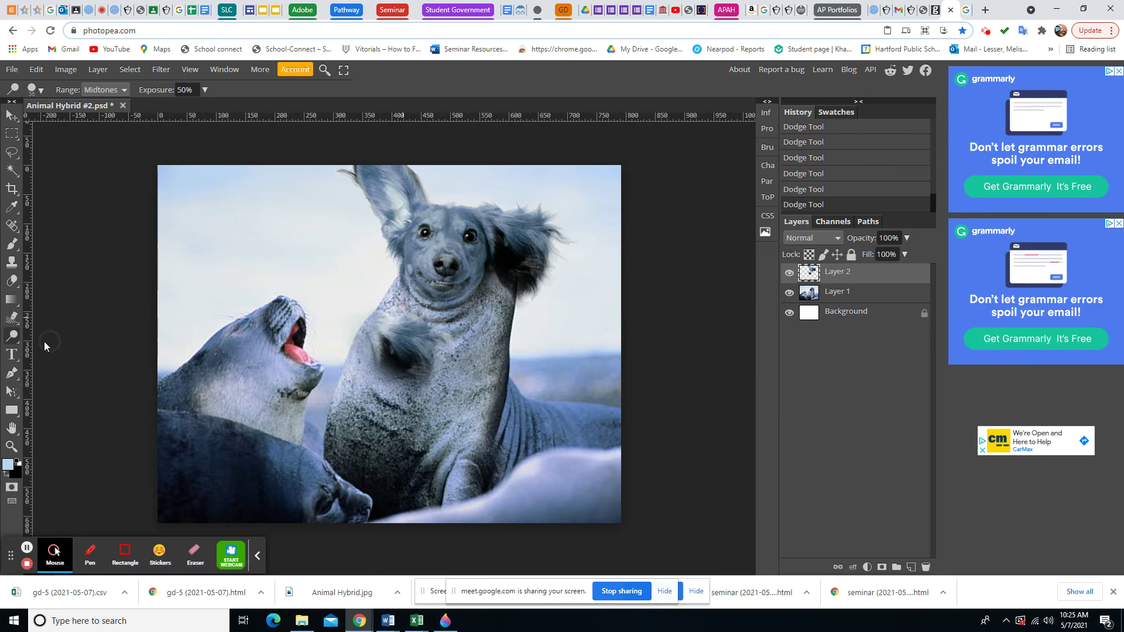
pyautogui.rightClick(16, 339)
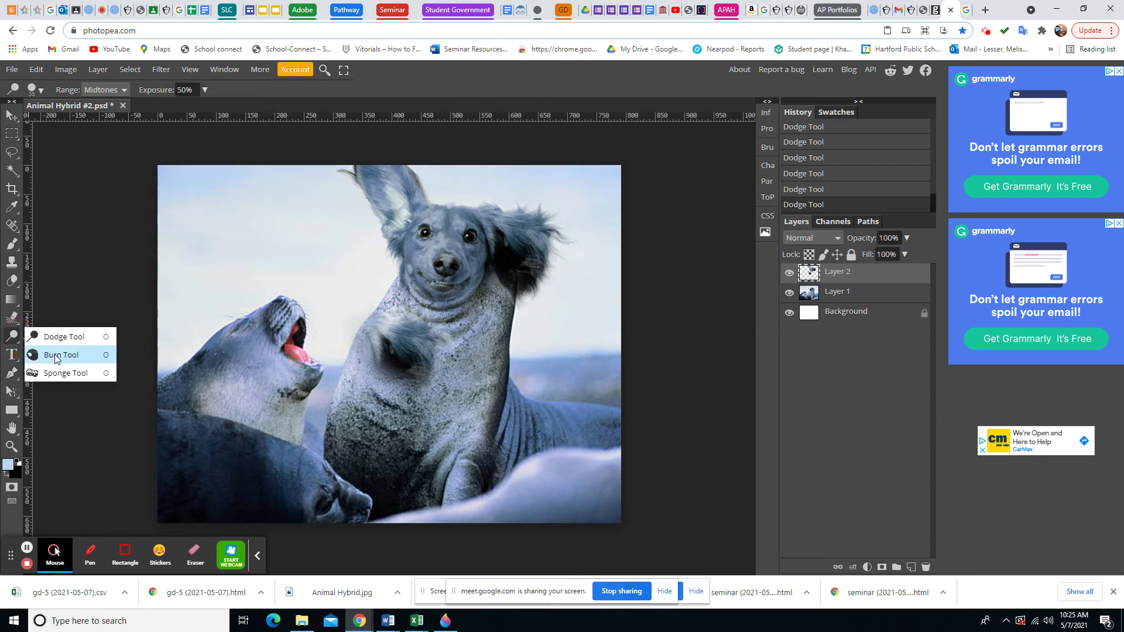
# Burn the large seal's chest on Layer 1, toggling the layer's visibility to compare
pyautogui.click(54, 355)
pyautogui.moveTo(414, 363)
pyautogui.mouseDown()
pyautogui.moveTo(427, 365)
pyautogui.moveTo(423, 350)
pyautogui.moveTo(443, 358)
pyautogui.moveTo(431, 335)
pyautogui.moveTo(420, 354)
pyautogui.moveTo(401, 346)
pyautogui.moveTo(381, 359)
pyautogui.moveTo(377, 377)
pyautogui.moveTo(400, 396)
pyautogui.mouseUp()
pyautogui.click(834, 294)
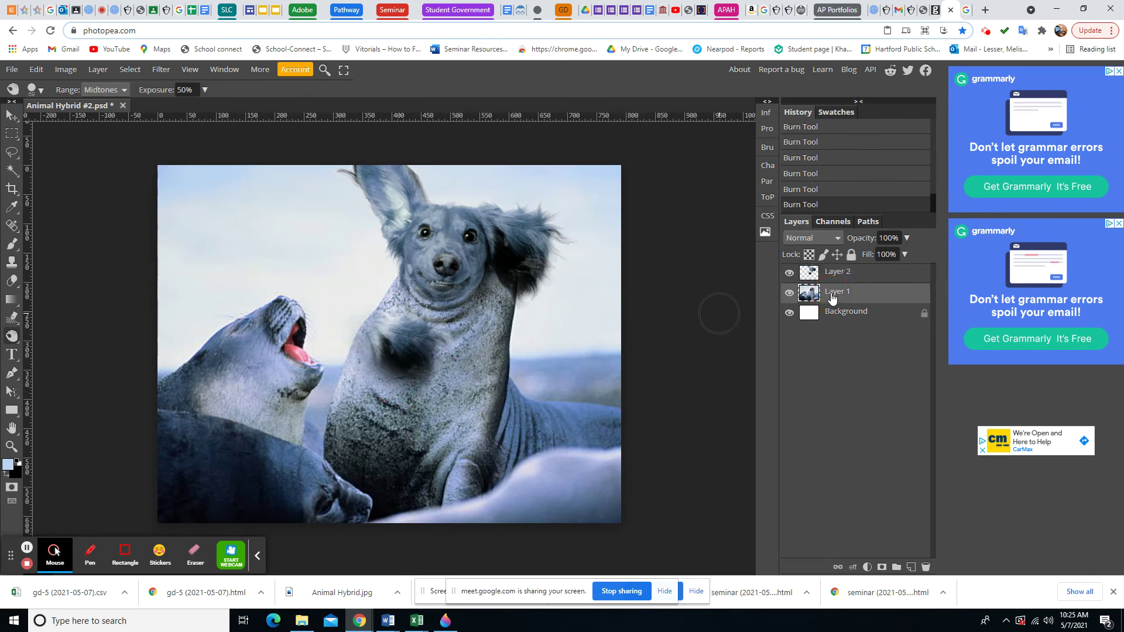
pyautogui.moveTo(368, 410)
pyautogui.mouseDown()
pyautogui.moveTo(380, 404)
pyautogui.moveTo(375, 386)
pyautogui.moveTo(389, 396)
pyautogui.moveTo(376, 371)
pyautogui.moveTo(351, 391)
pyautogui.mouseUp()
pyautogui.click(790, 292)
pyautogui.click(789, 292)
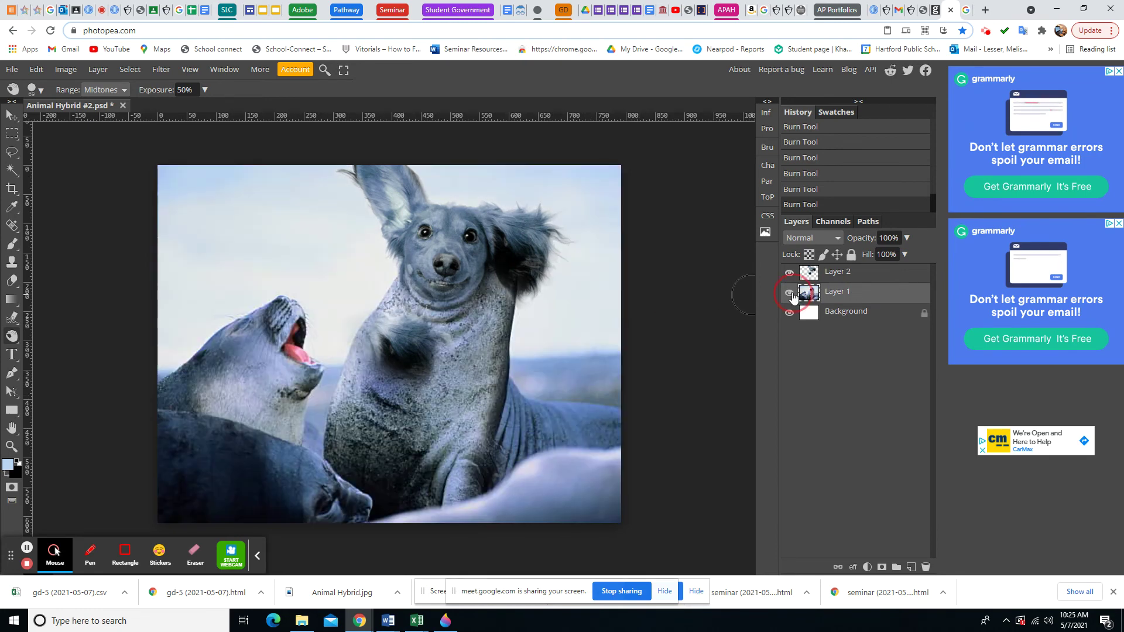
pyautogui.click(789, 293)
pyautogui.click(789, 293)
# Burn the seal's neck and lower chest, then undo the last chest stroke
pyautogui.moveTo(488, 323); pyautogui.dragTo(479, 392)
pyautogui.click(360, 401)
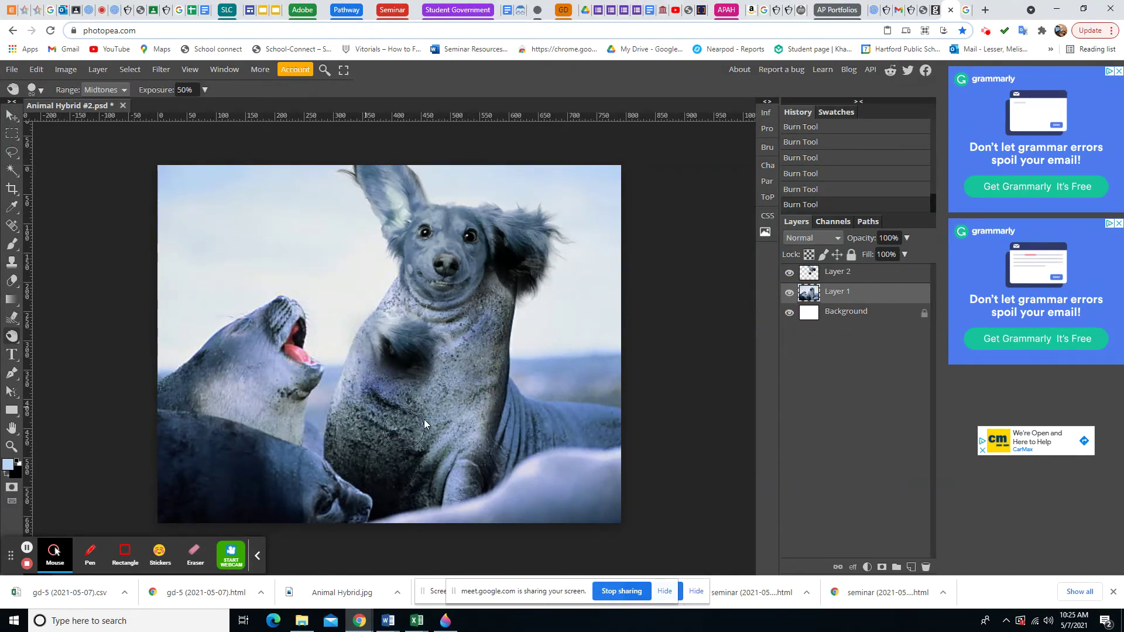
pyautogui.click(823, 188)
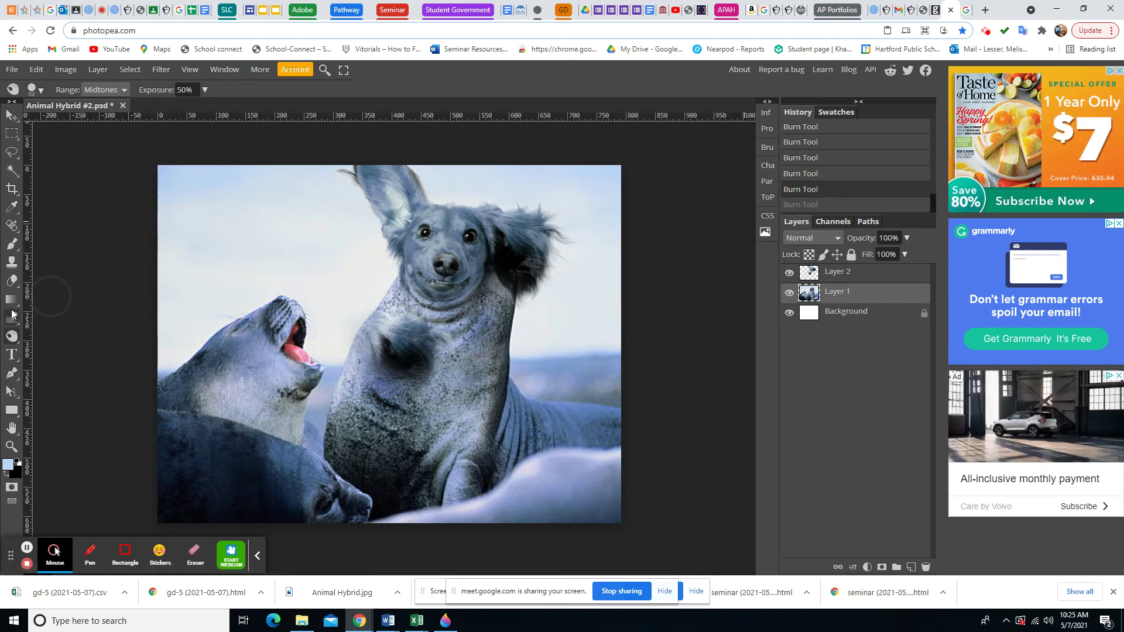
pyautogui.click(12, 169)
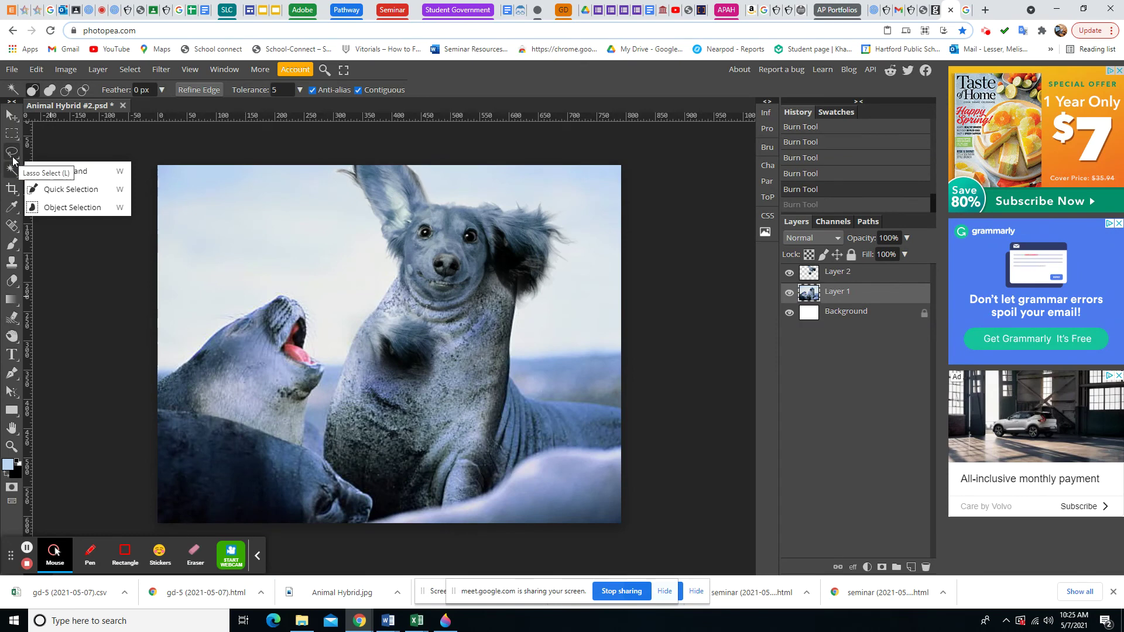
pyautogui.click(13, 156)
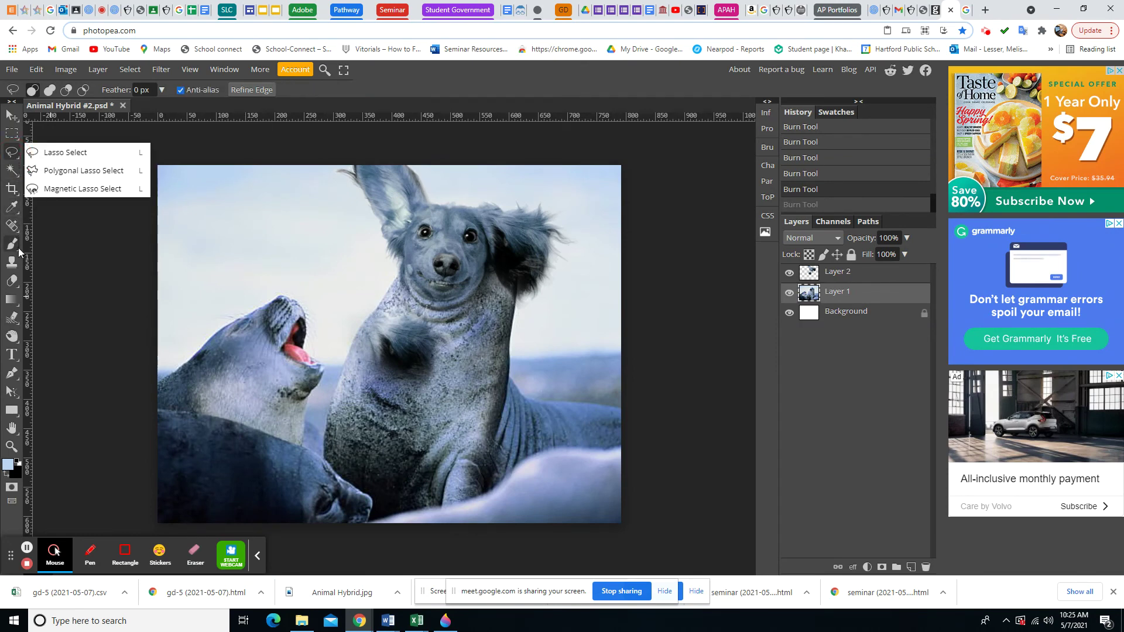
pyautogui.click(11, 226)
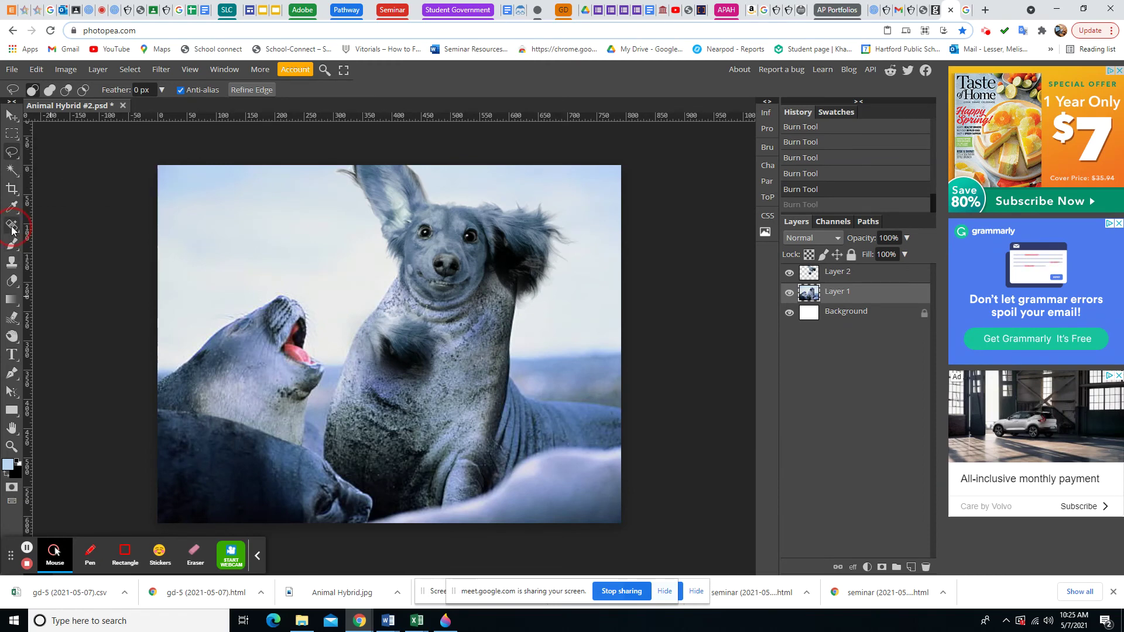
pyautogui.click(12, 263)
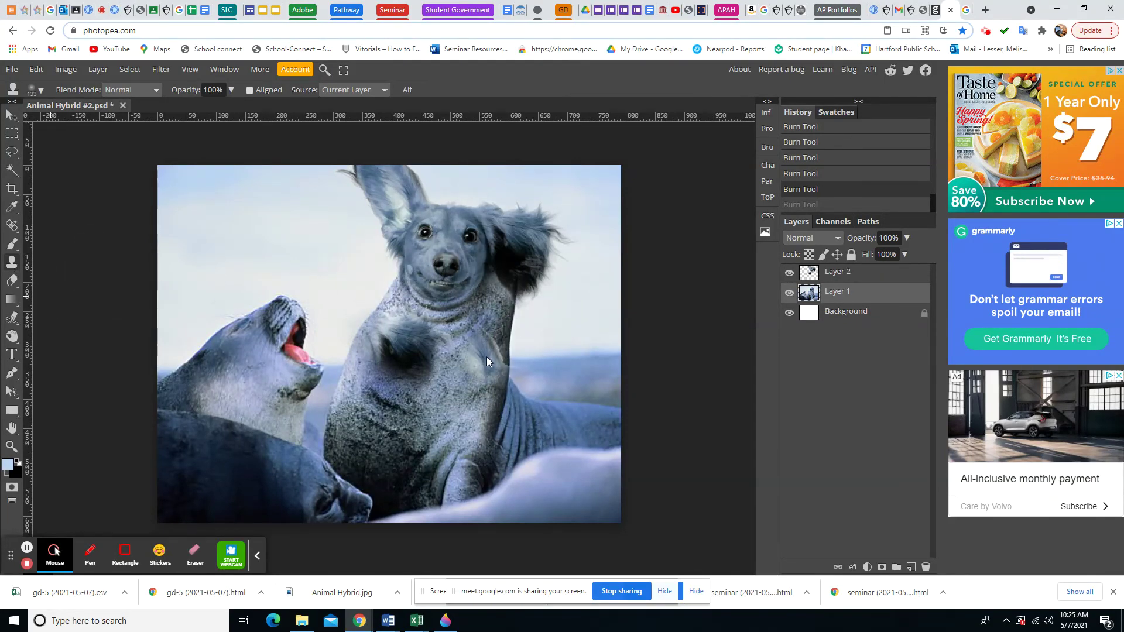
# Set the Eraser to the soft 24 px preset enlarged to about 67 px on Layer 2
pyautogui.click(10, 281)
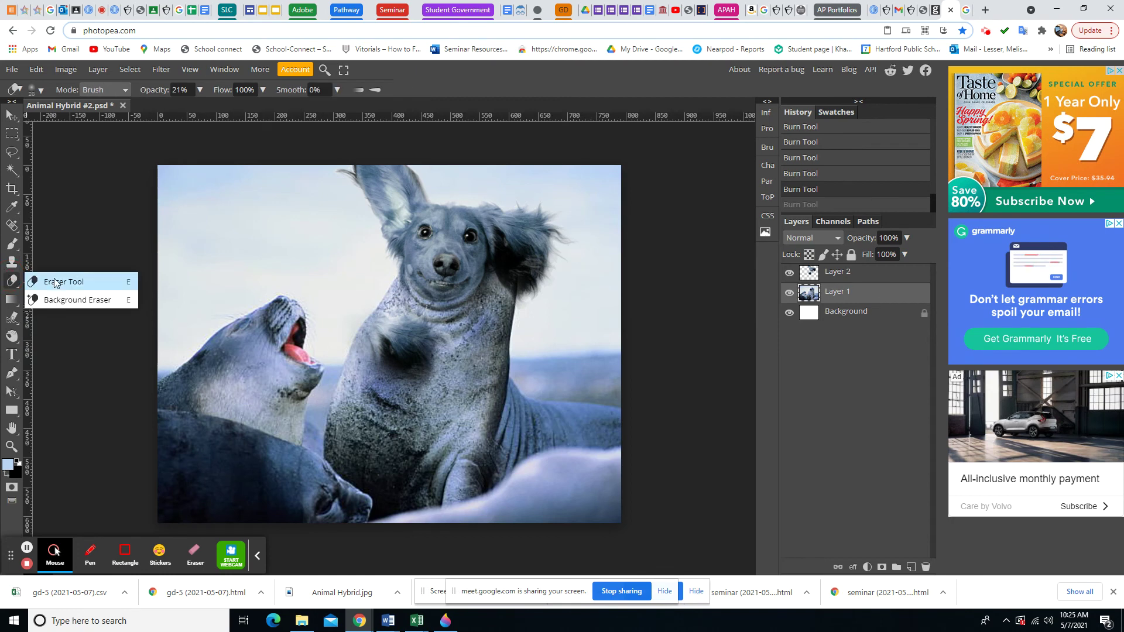
pyautogui.click(59, 283)
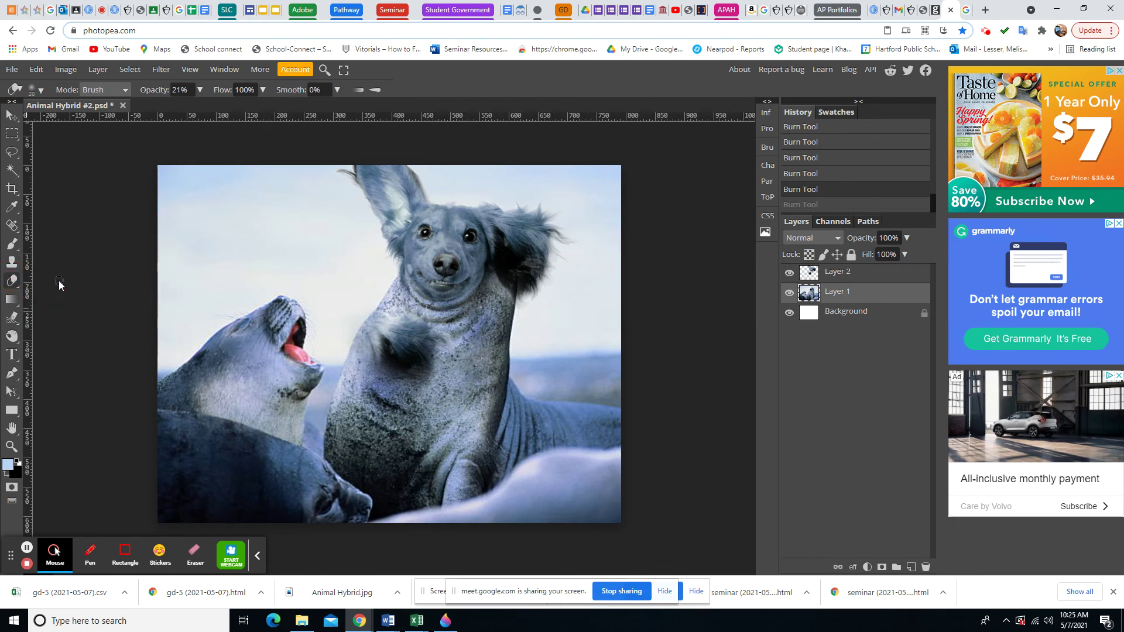
pyautogui.click(200, 89)
pyautogui.click(833, 277)
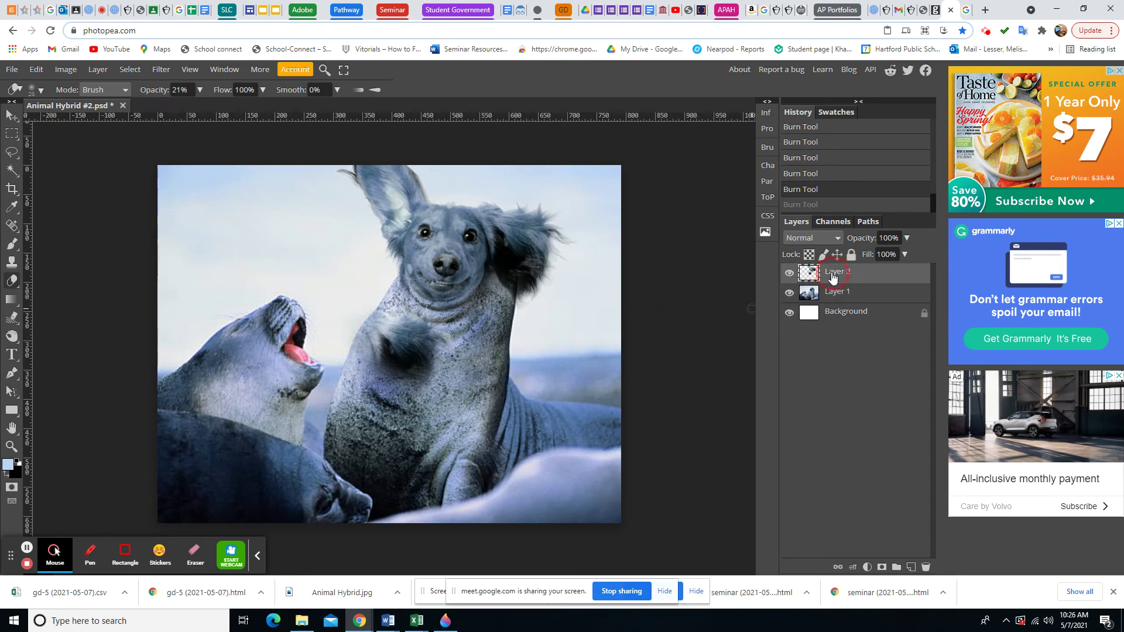
pyautogui.click(32, 89)
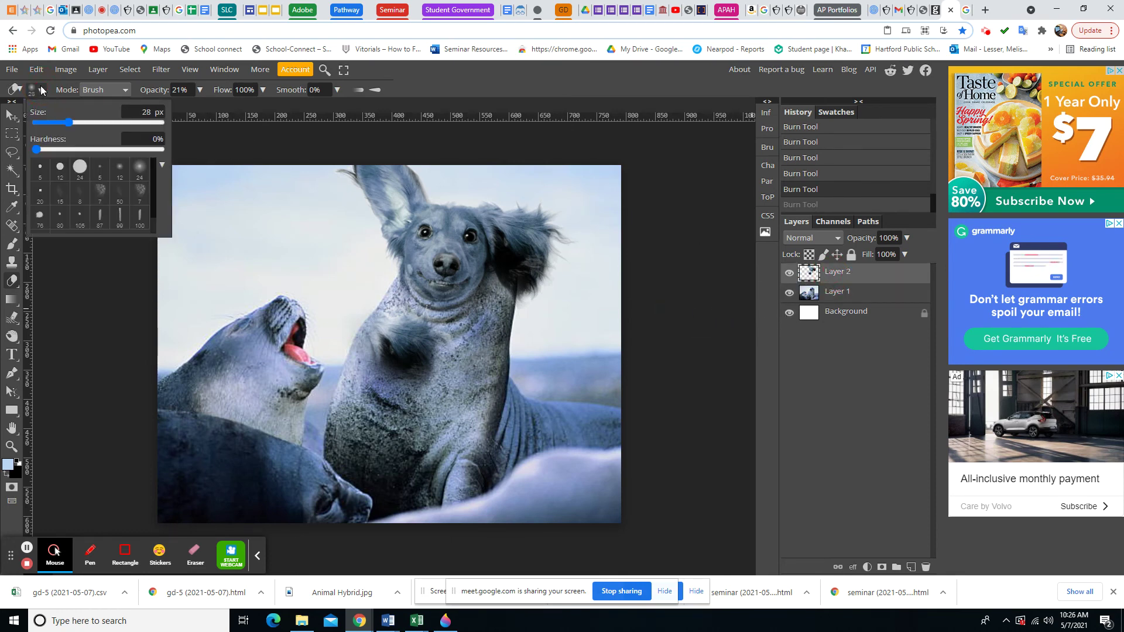
pyautogui.click(140, 169)
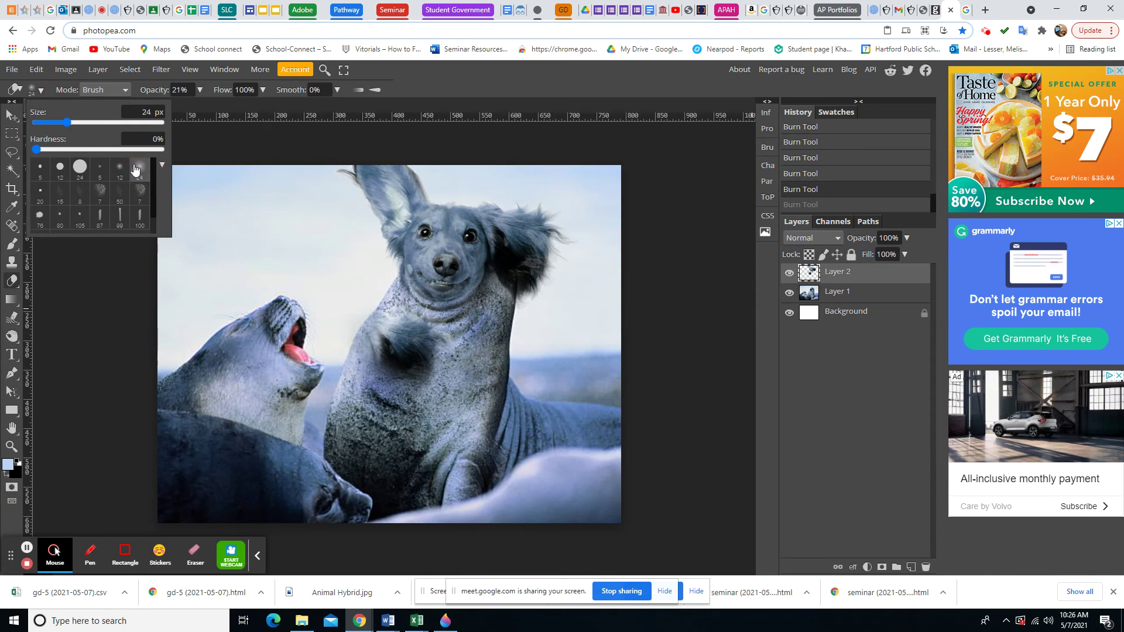
pyautogui.click(79, 168)
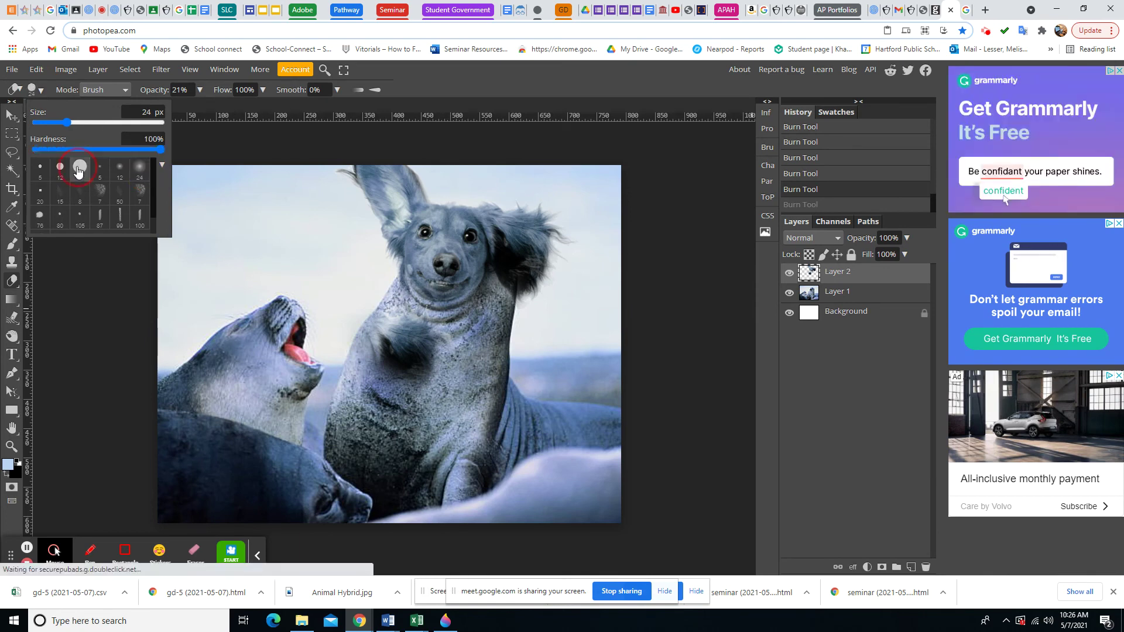
pyautogui.click(142, 170)
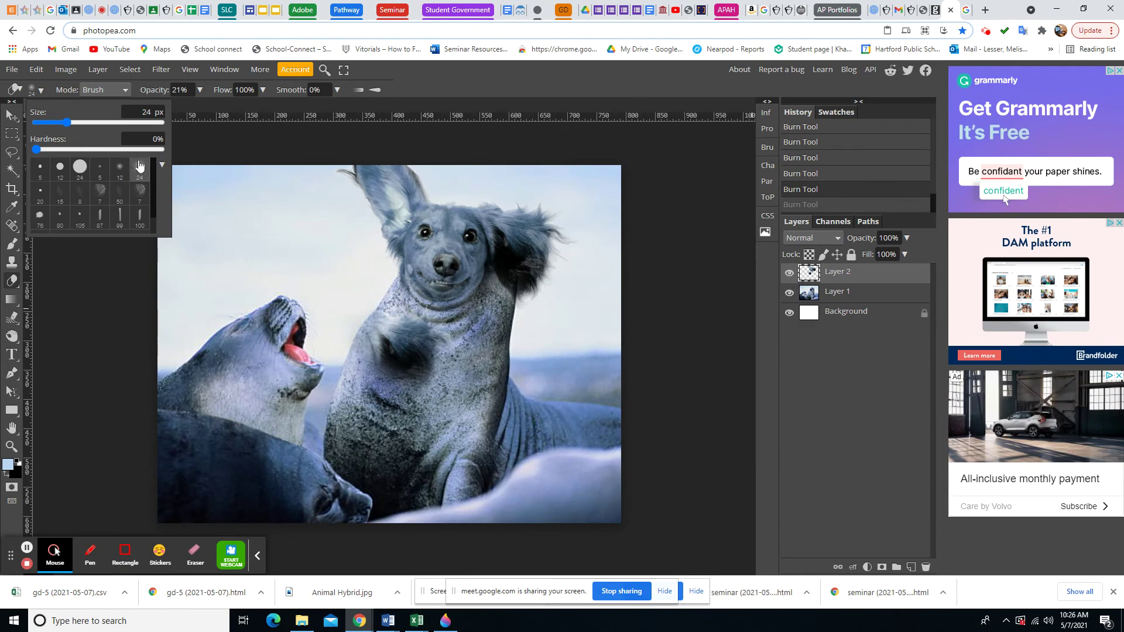
pyautogui.moveTo(69, 123); pyautogui.dragTo(76, 123)
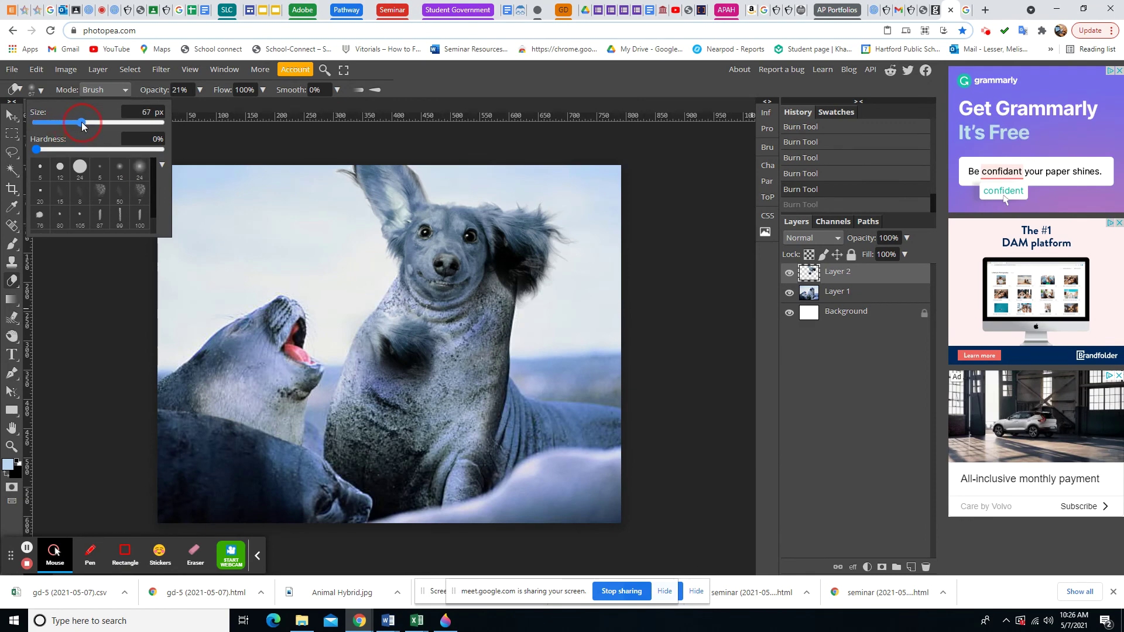
pyautogui.click(407, 316)
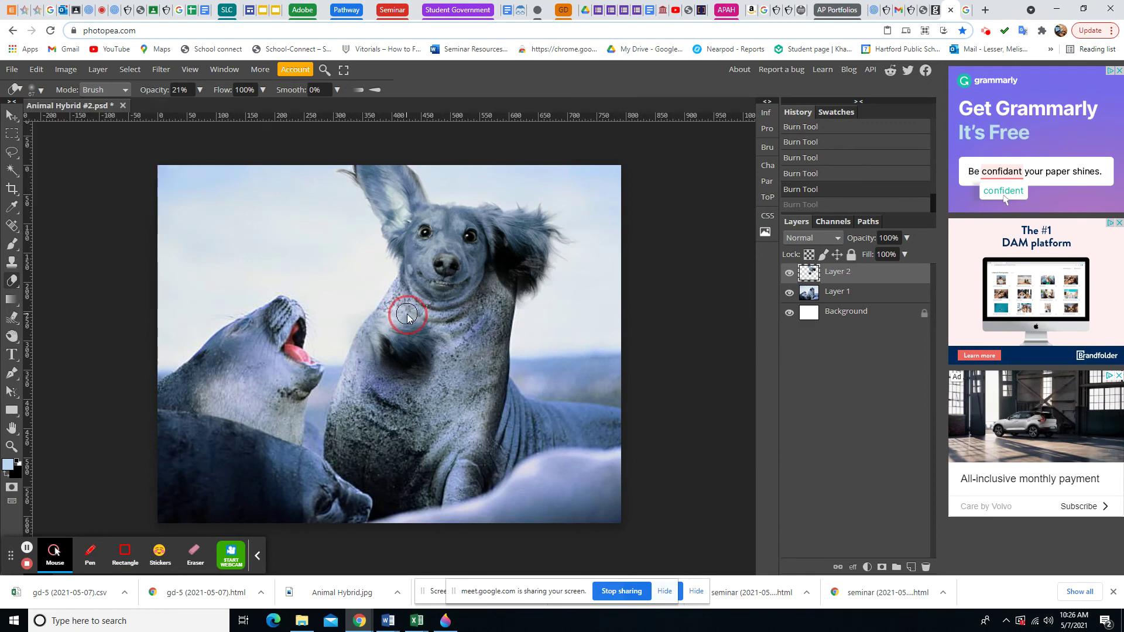
# Softly erase the dog layer's hard edge along the neck seam and chest
pyautogui.moveTo(394, 310)
pyautogui.mouseDown()
pyautogui.moveTo(441, 321)
pyautogui.moveTo(462, 361)
pyautogui.mouseUp()
pyautogui.click(418, 312)
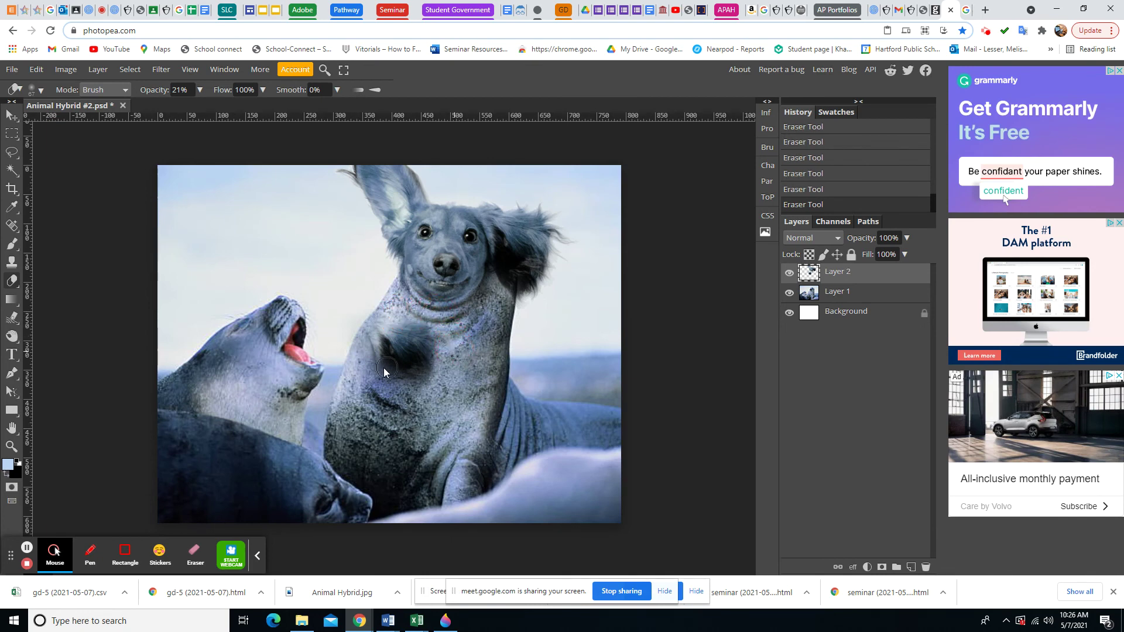
pyautogui.click(408, 380)
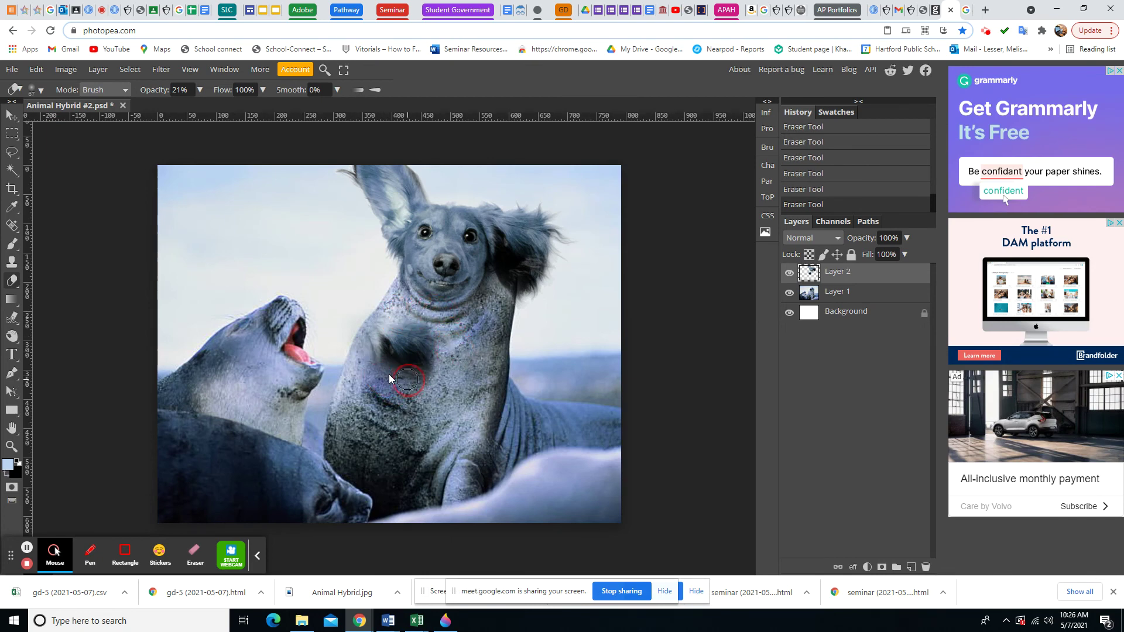
pyautogui.click(12, 318)
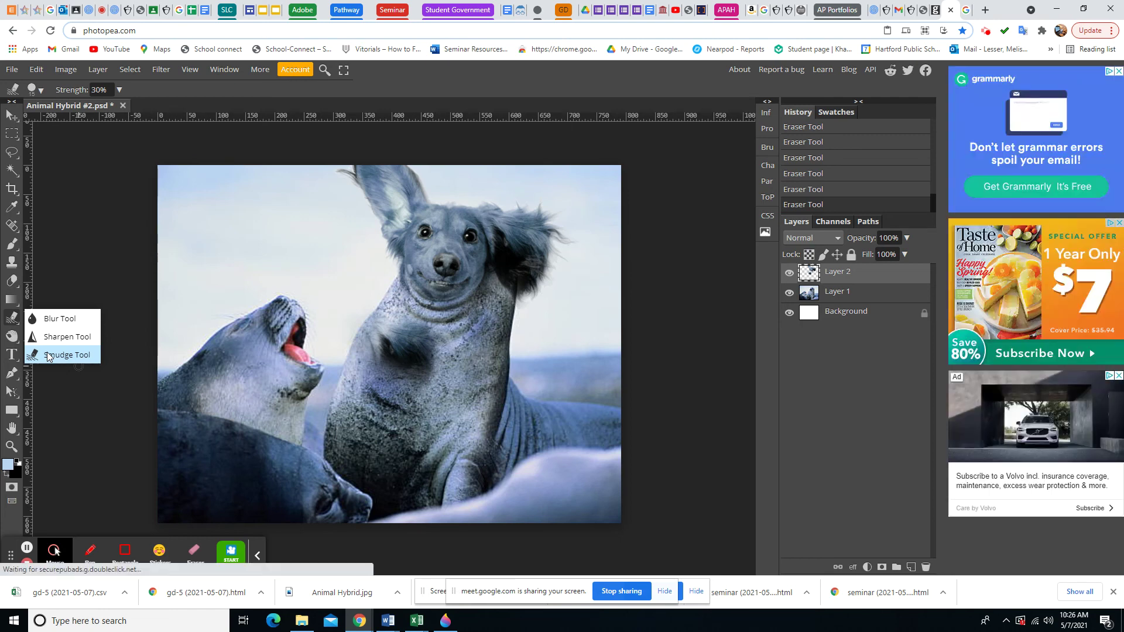
# Save the image as Animal Hybrid #2.psd with File > Save as PSD
pyautogui.click(16, 343)
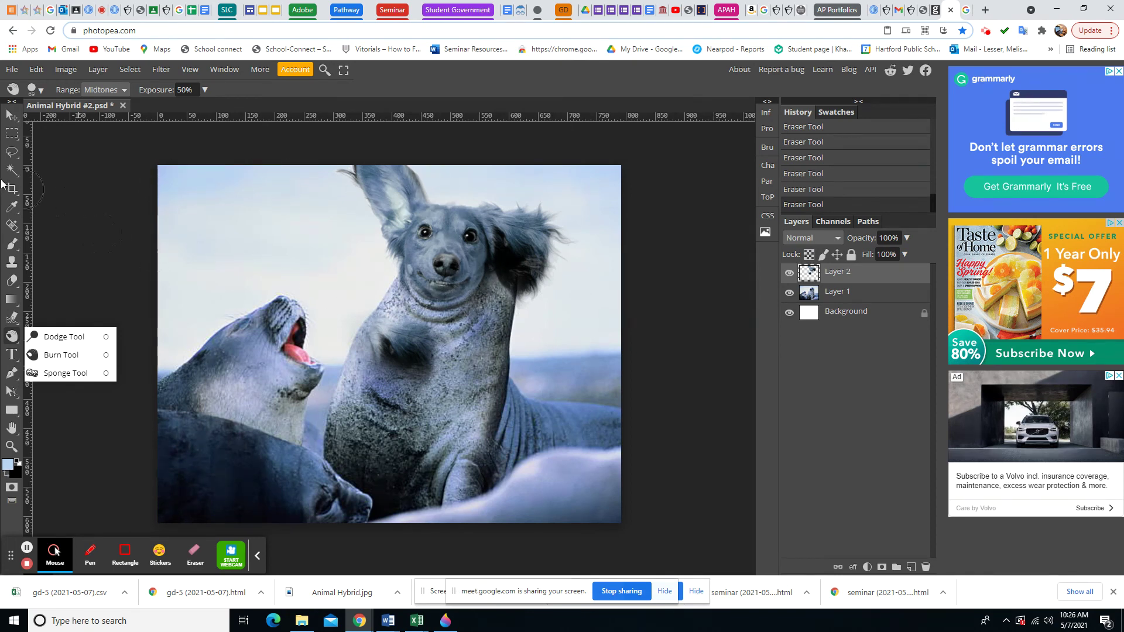
pyautogui.click(12, 71)
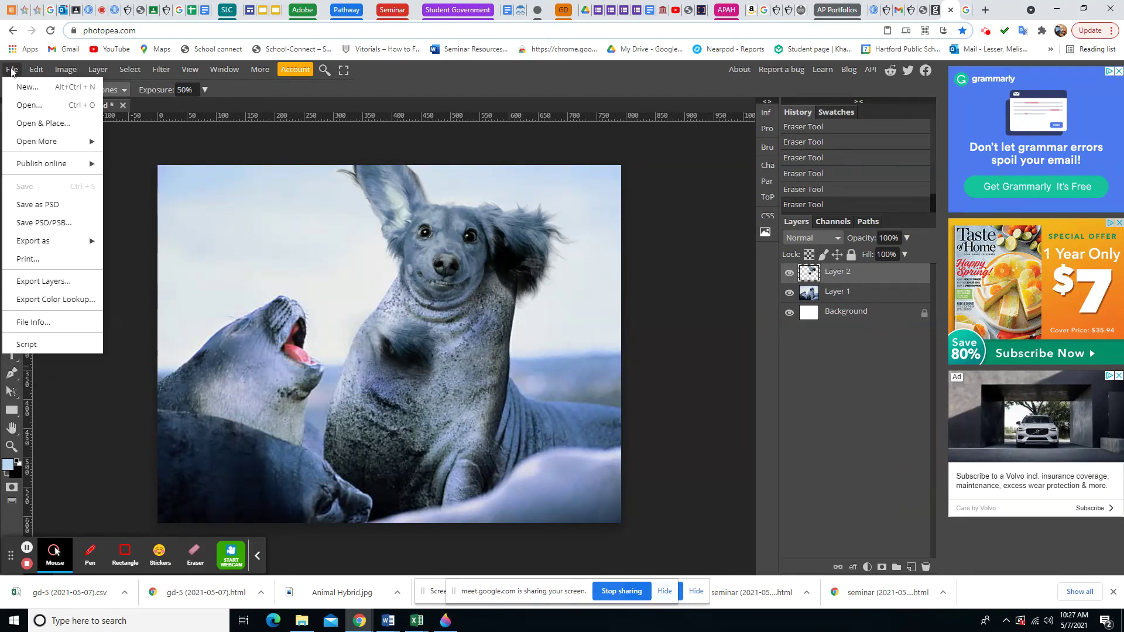
pyautogui.click(32, 206)
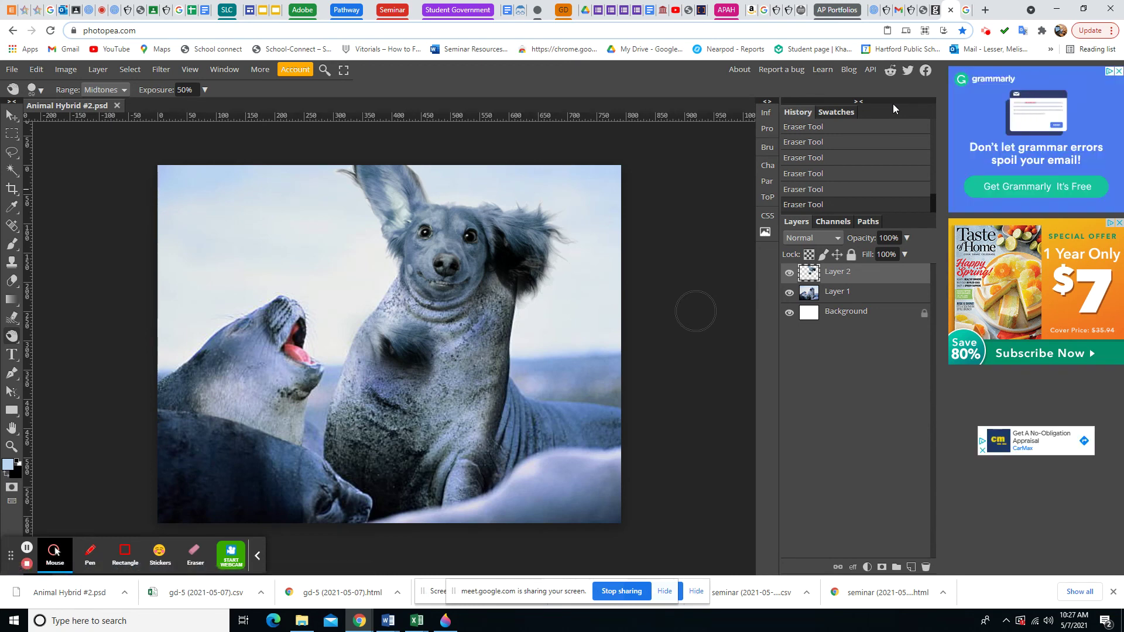
# Open Google Drive in a new browser tab
pyautogui.click(985, 10)
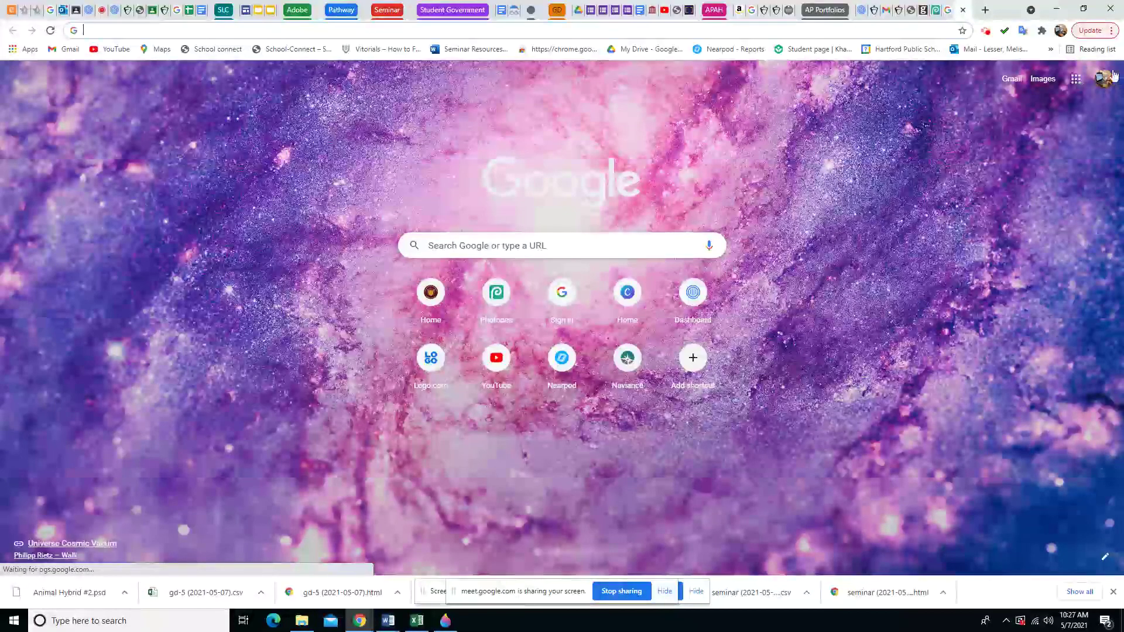
pyautogui.click(1076, 81)
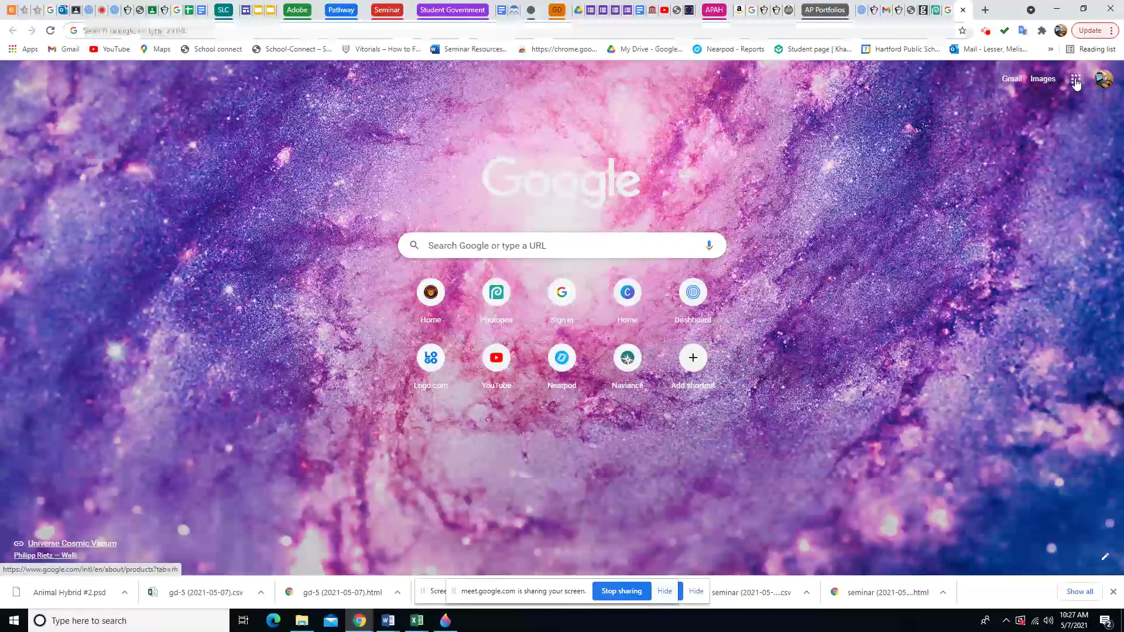
pyautogui.click(1083, 129)
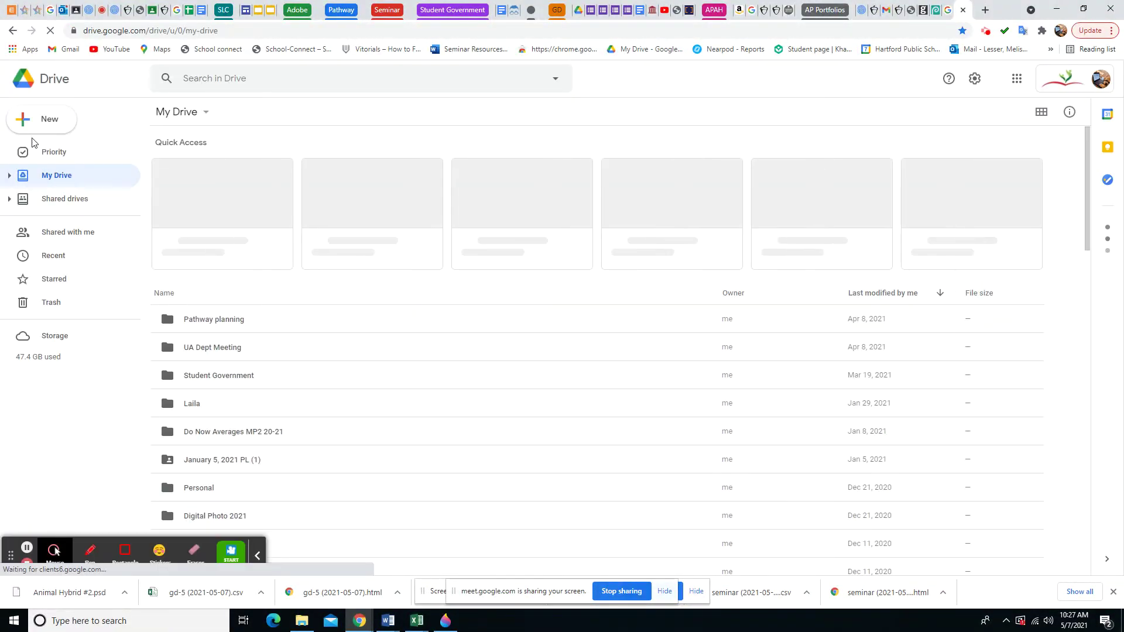
# Upload Animal Hybrid #2.psd from Downloads into My Drive and return to Photopea
pyautogui.click(38, 126)
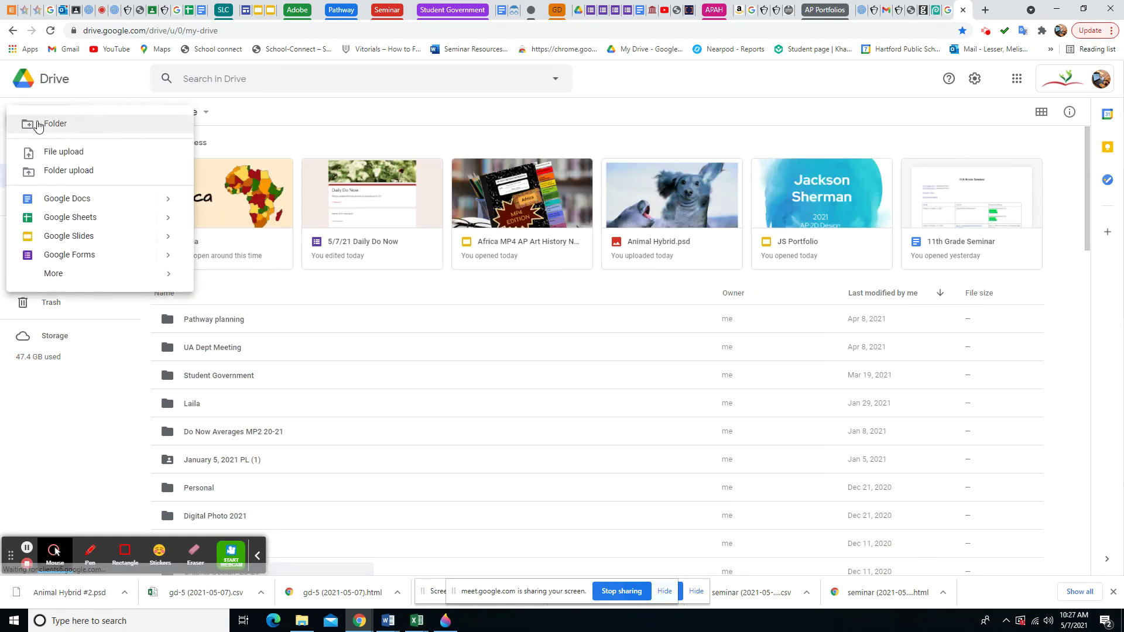
pyautogui.click(66, 152)
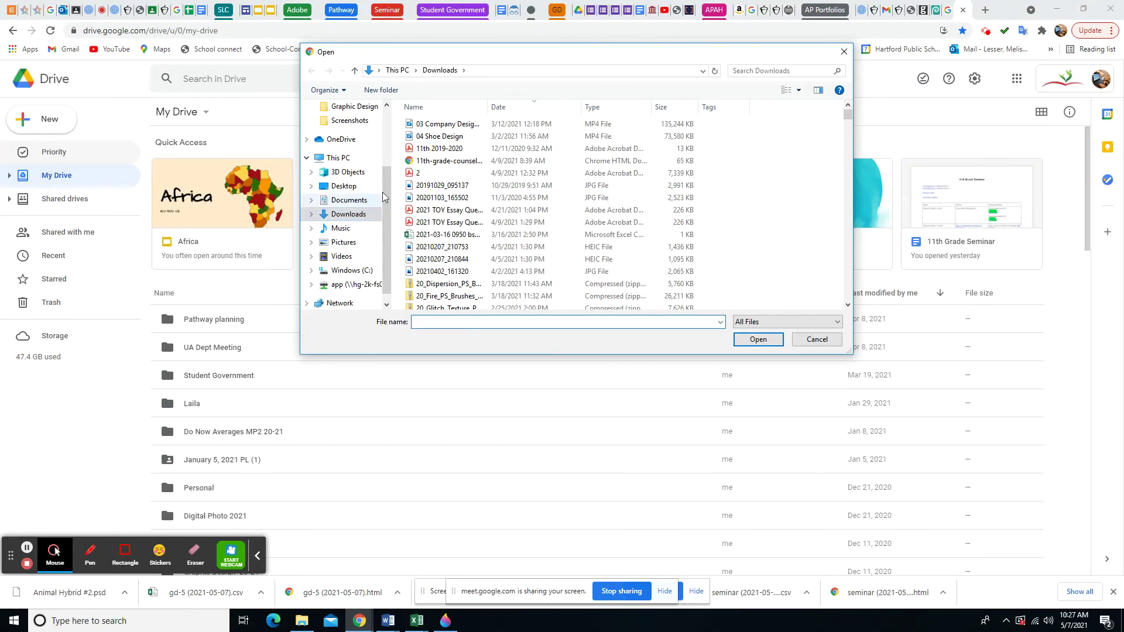
pyautogui.click(452, 127)
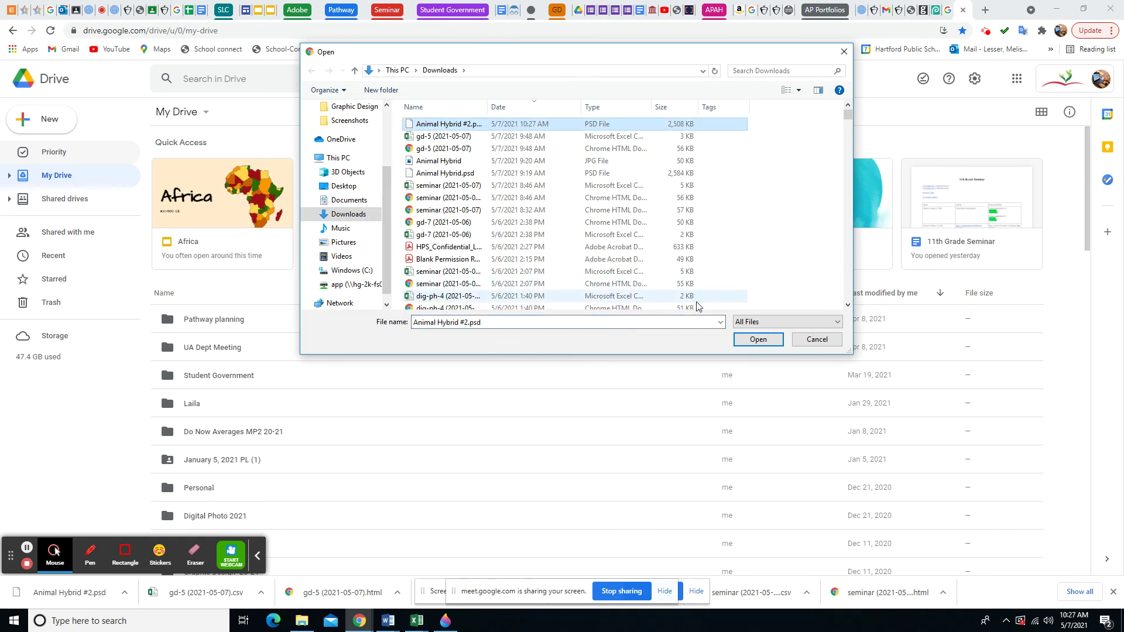
pyautogui.click(752, 340)
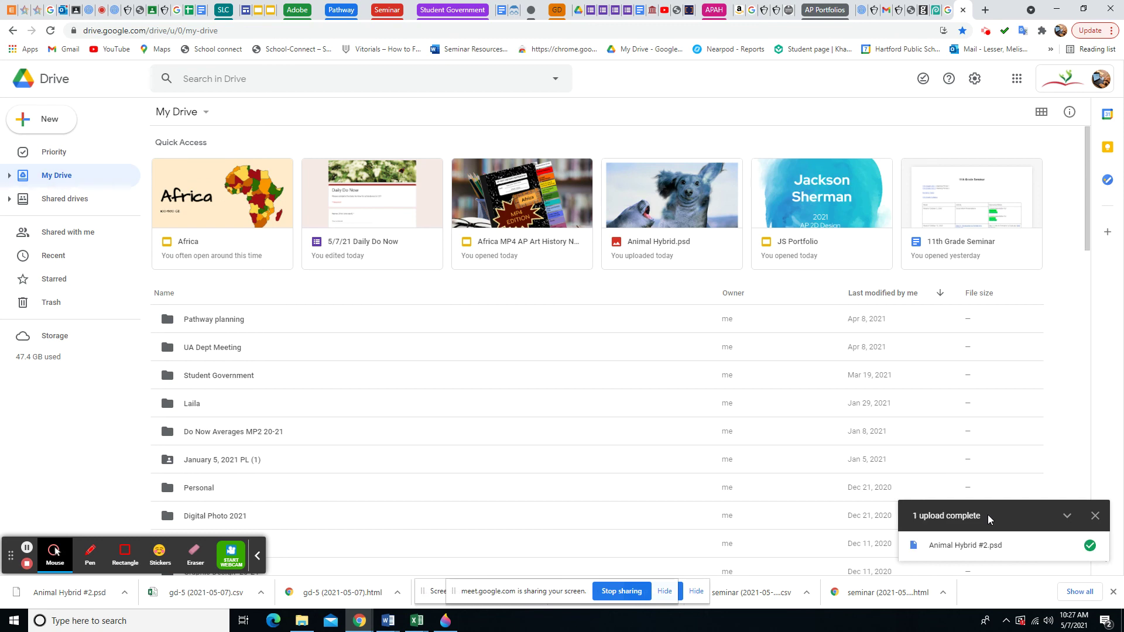
pyautogui.click(936, 21)
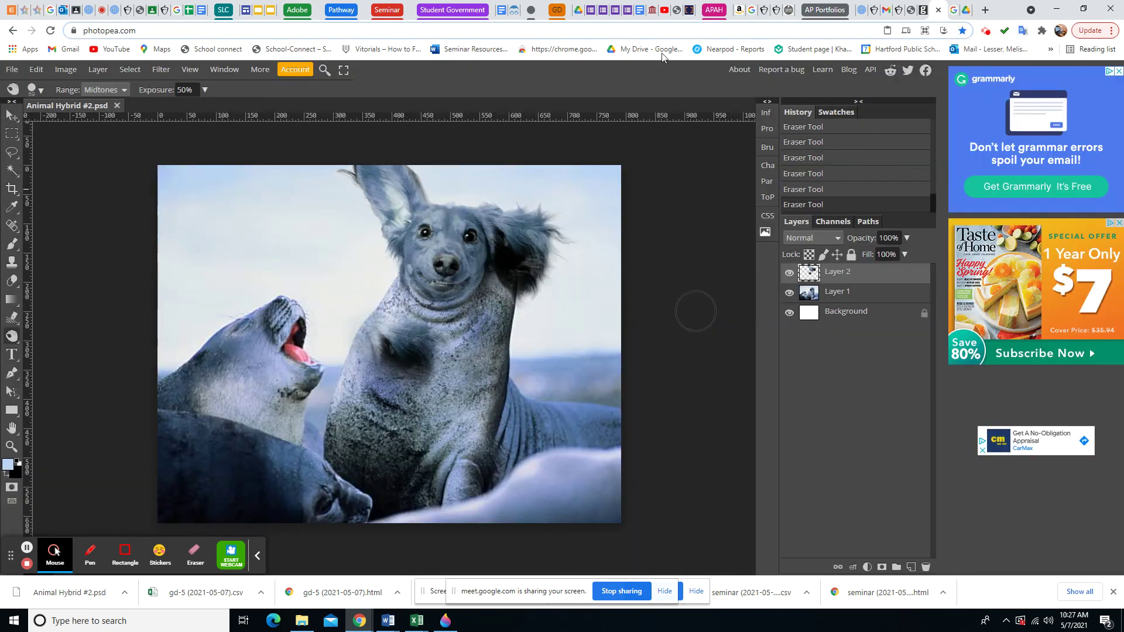
# Export Animal Hybrid #2.jpg via File > Export as > JPG, then stop presenting in Meet
pyautogui.click(10, 71)
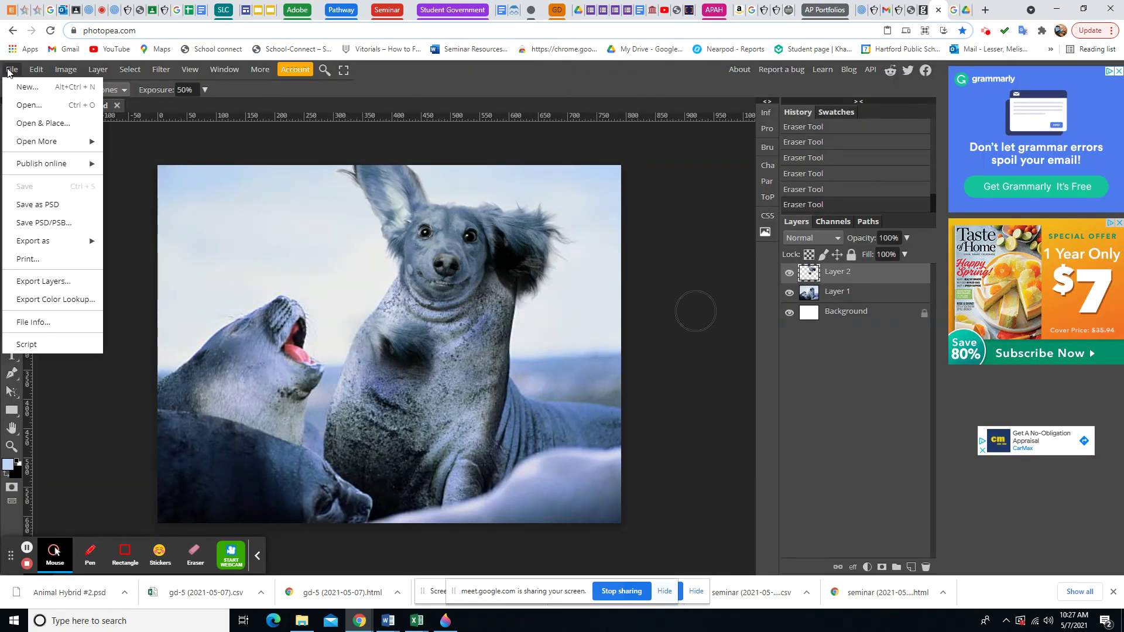
pyautogui.moveTo(48, 242)
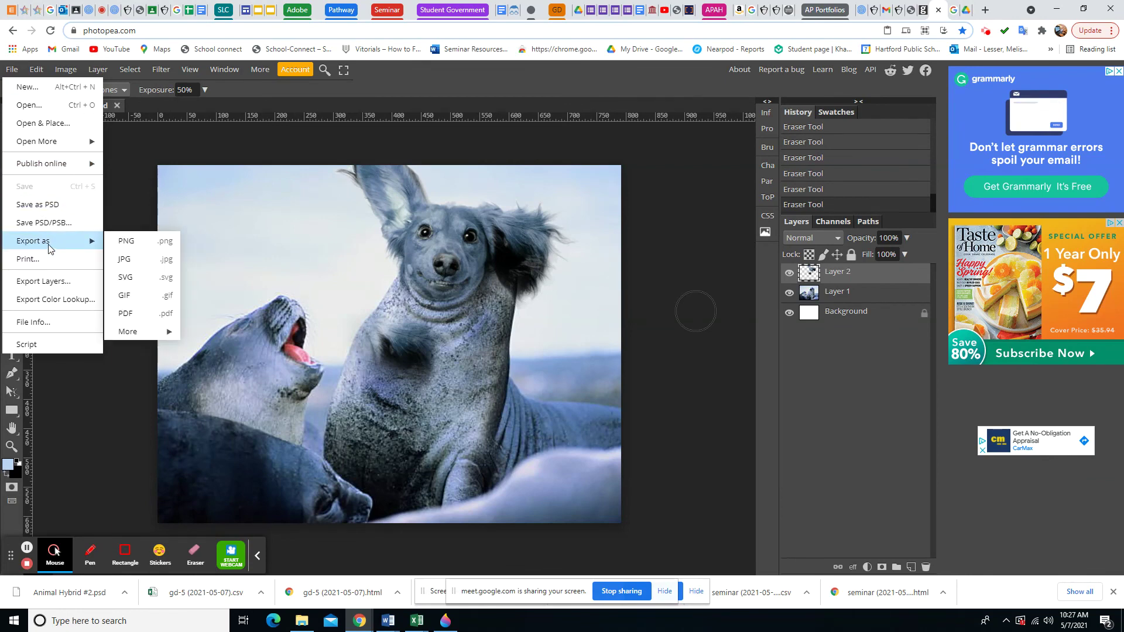
pyautogui.click(124, 264)
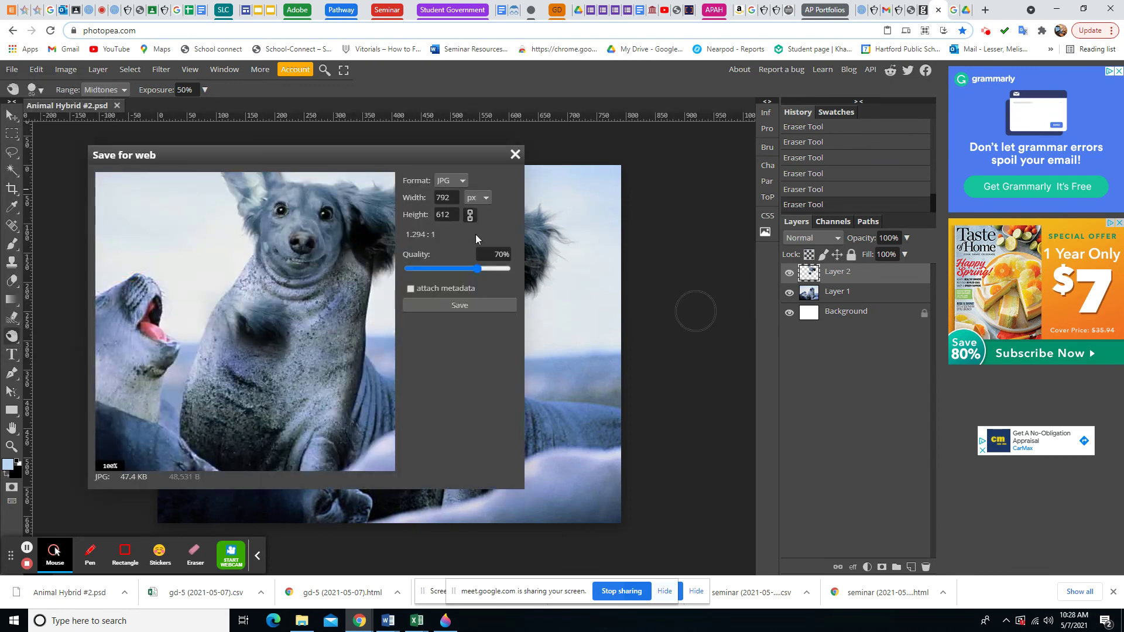
pyautogui.click(474, 307)
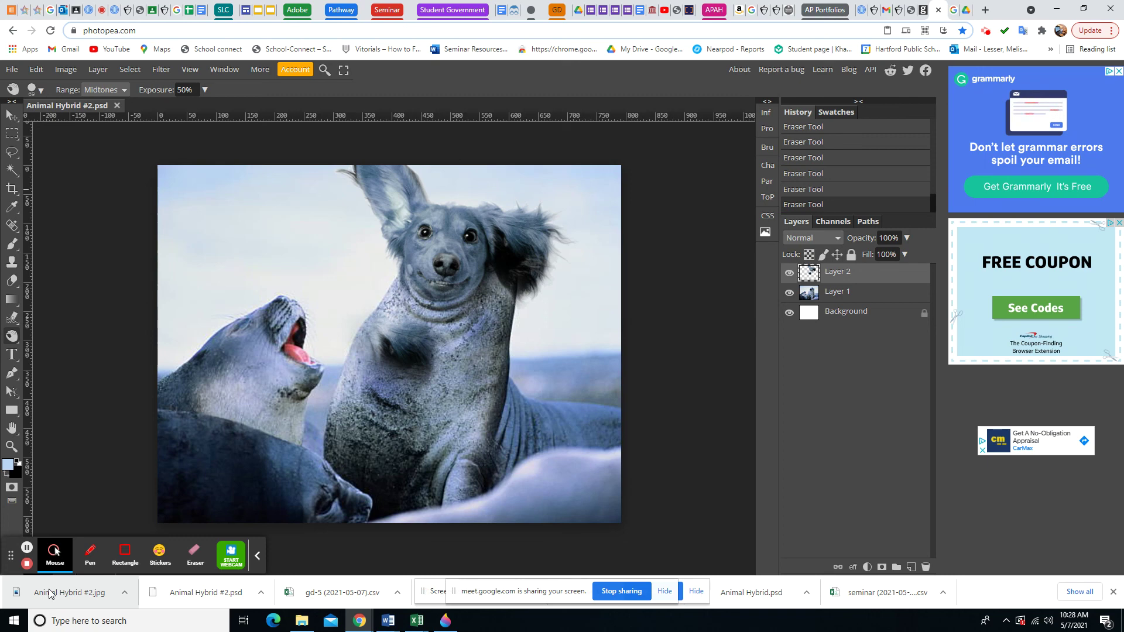
pyautogui.click(99, 21)
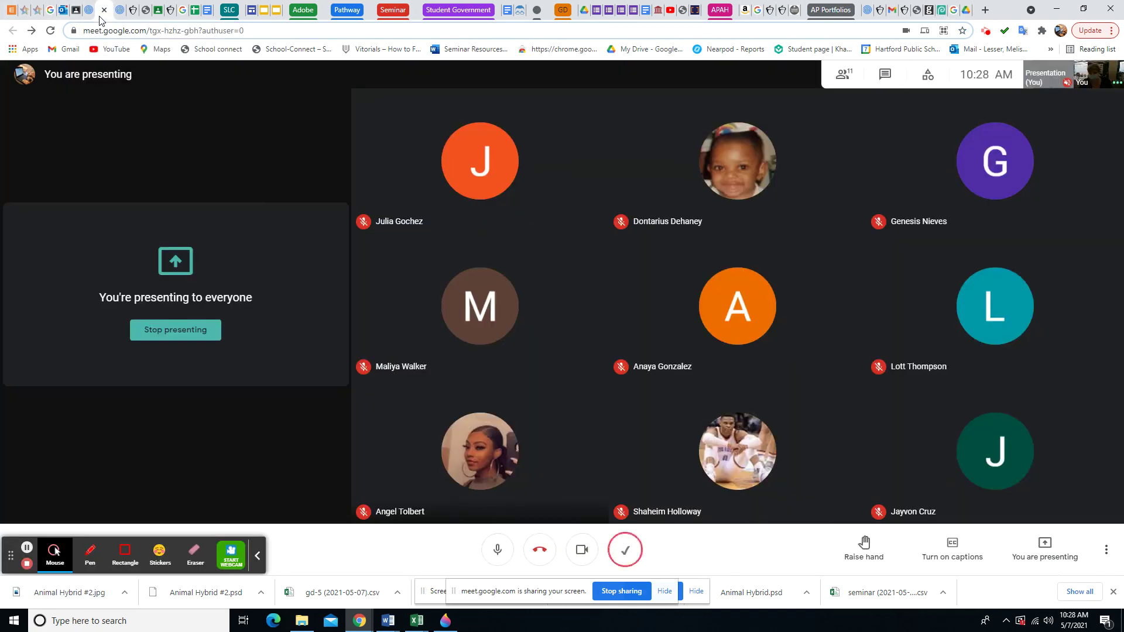
pyautogui.click(175, 331)
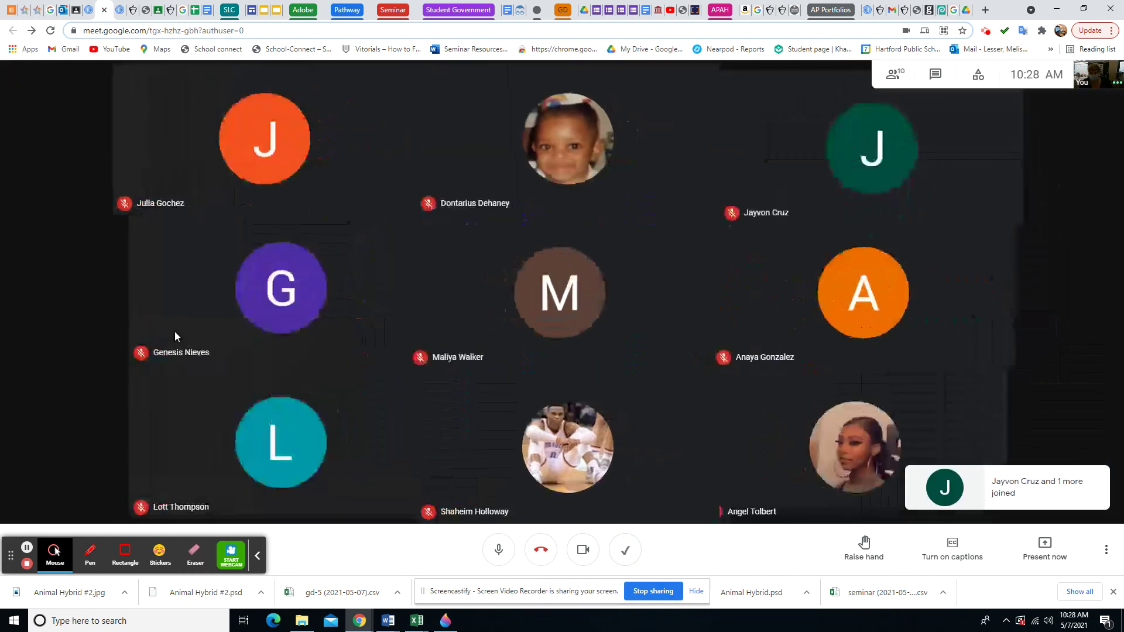